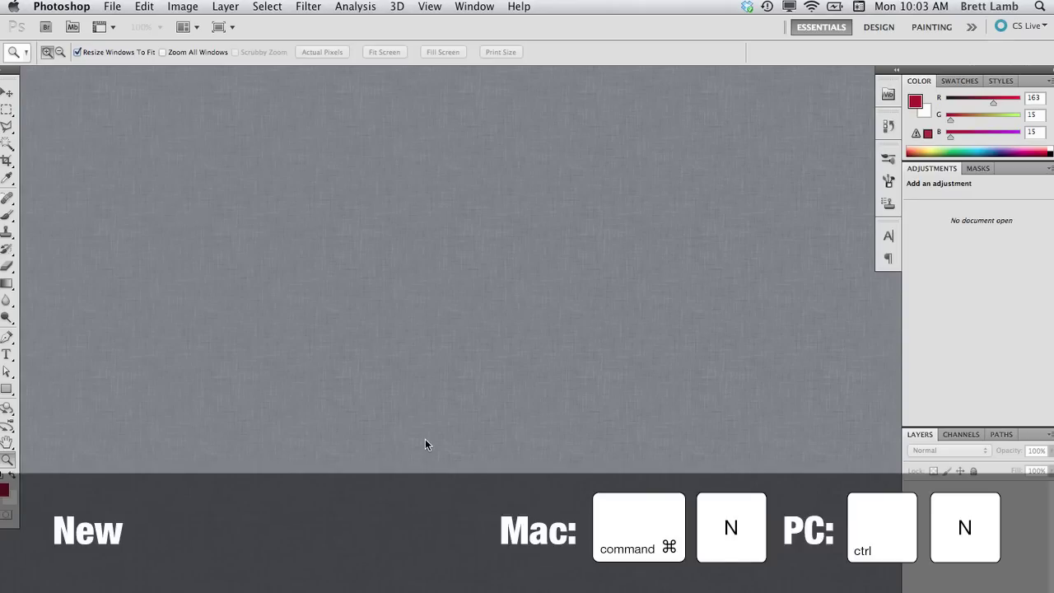
Step: Start a new document and name it Assassin Biker Chicks from the Future
{"action": "key", "text": "super+n"}
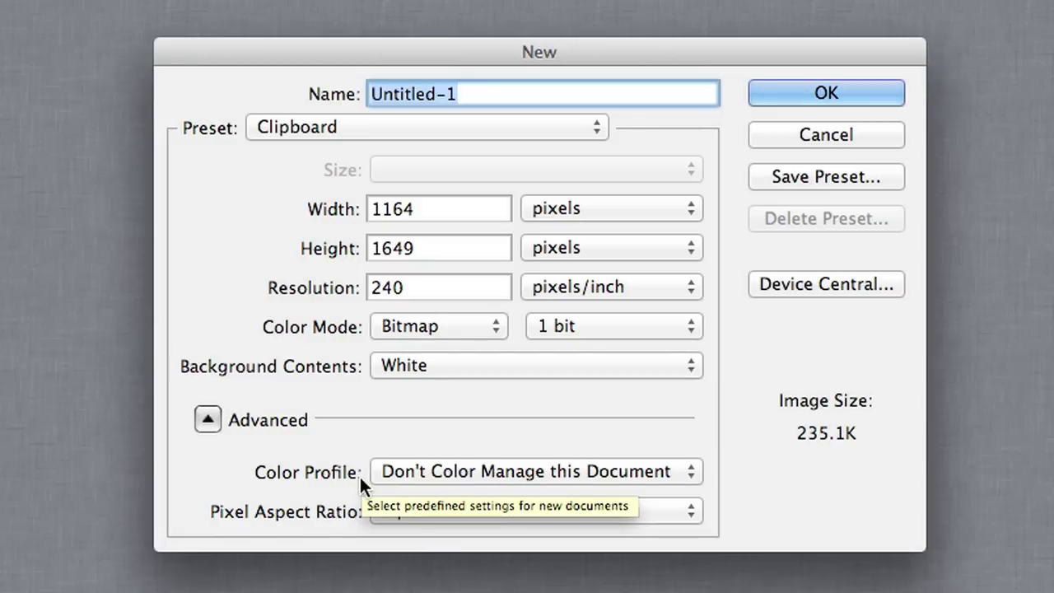
{"action": "type", "text": "A"}
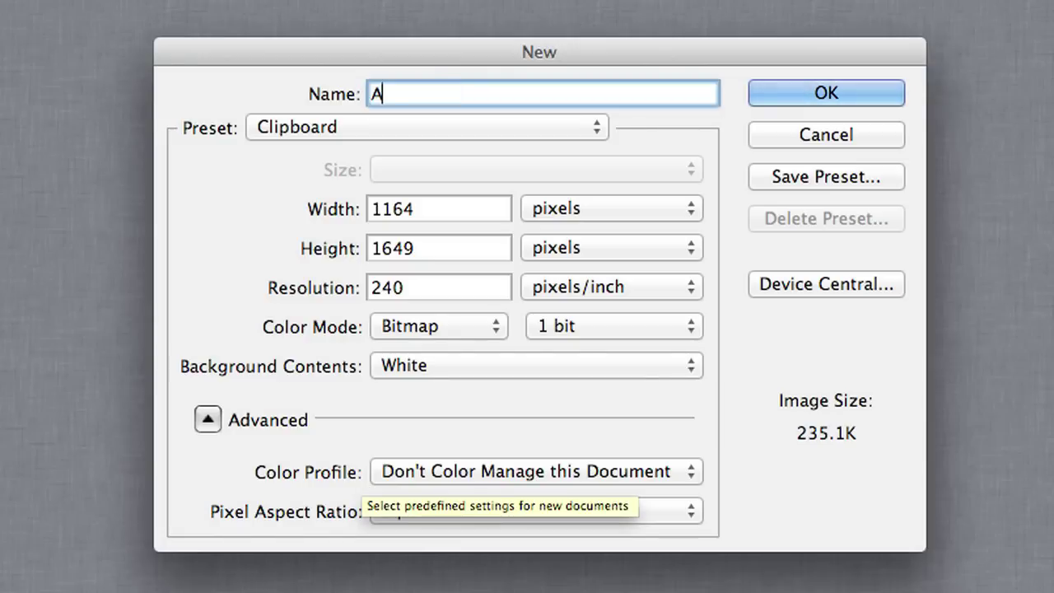
{"action": "type", "text": "ssassin B"}
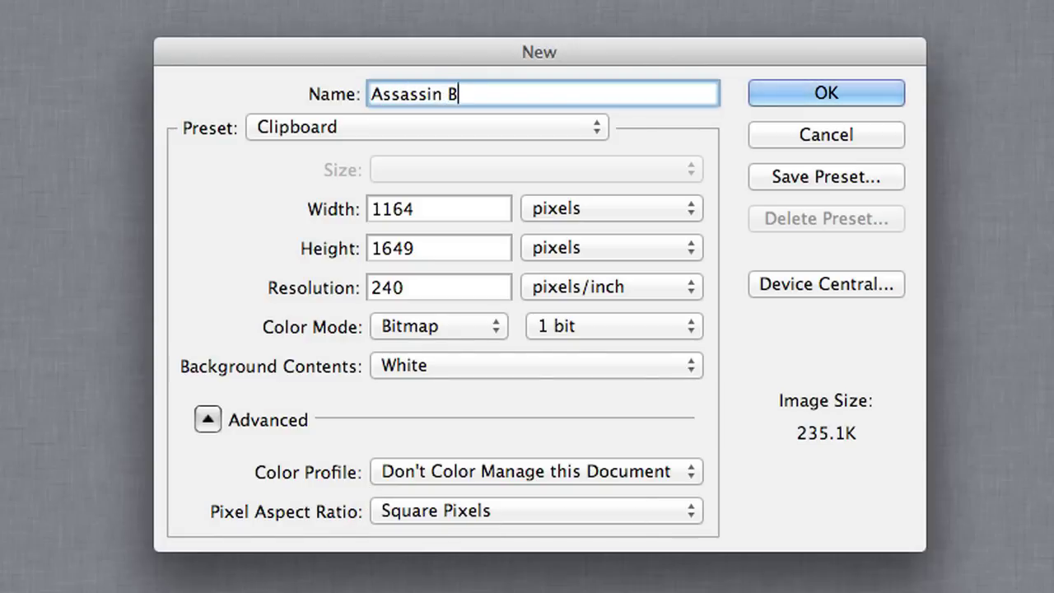
{"action": "type", "text": "iker Chicks from the Future"}
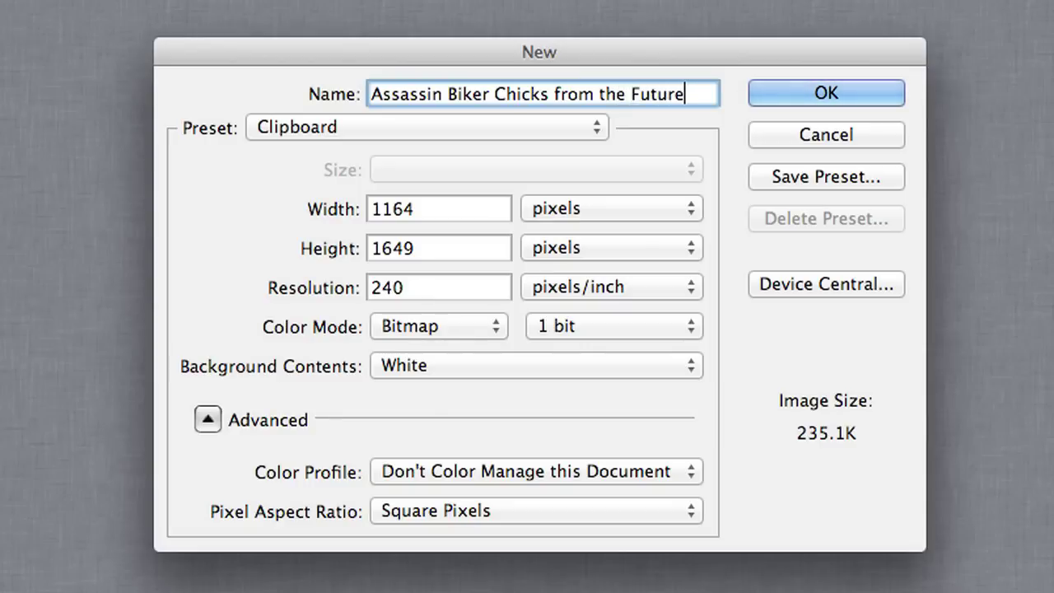
Step: Create the document from the International Paper A4 preset in RGB Color mode and enlarge its window
{"action": "left_click", "coordinate": [264, 127]}
{"action": "left_click", "coordinate": [325, 213]}
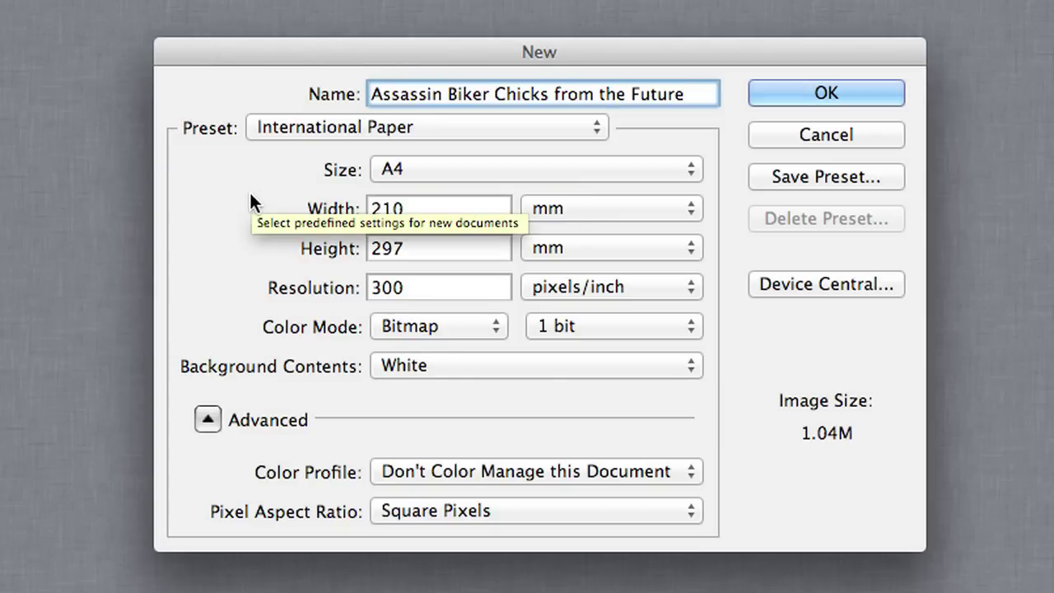
{"action": "left_click", "coordinate": [406, 325]}
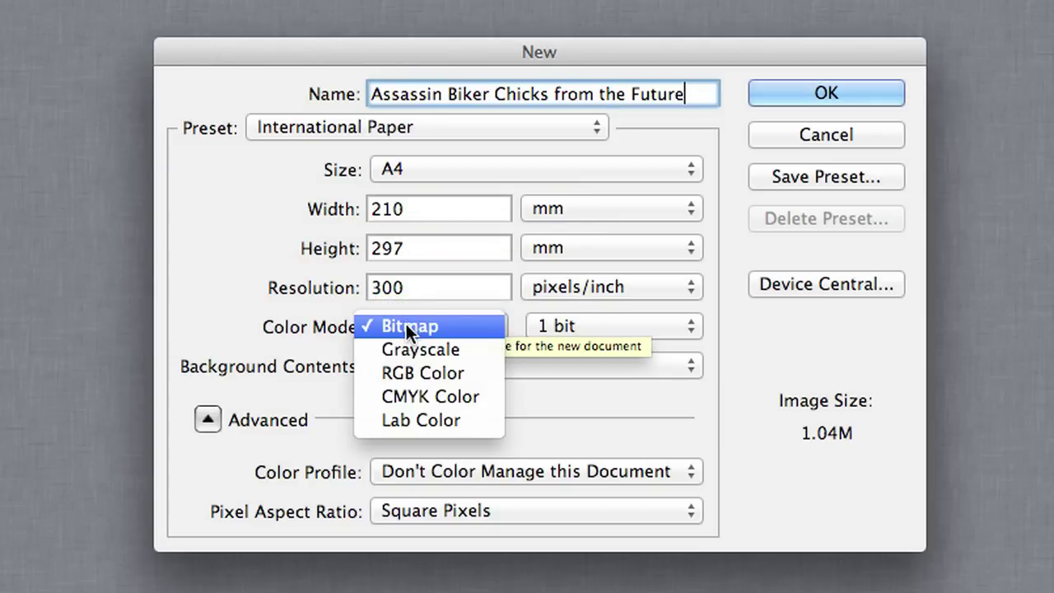
{"action": "left_click", "coordinate": [396, 371]}
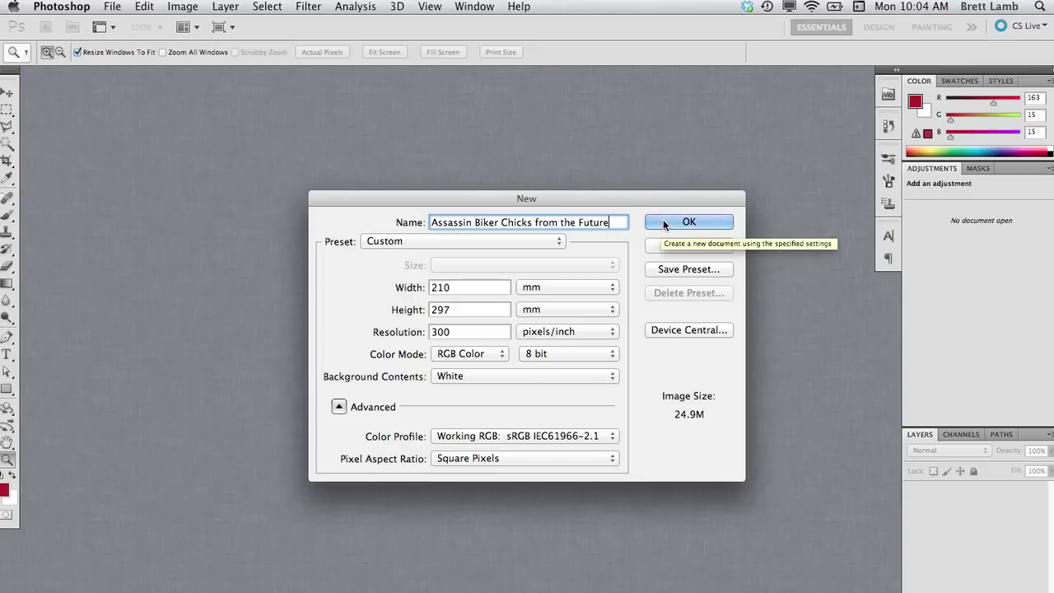
{"action": "left_click", "coordinate": [663, 219]}
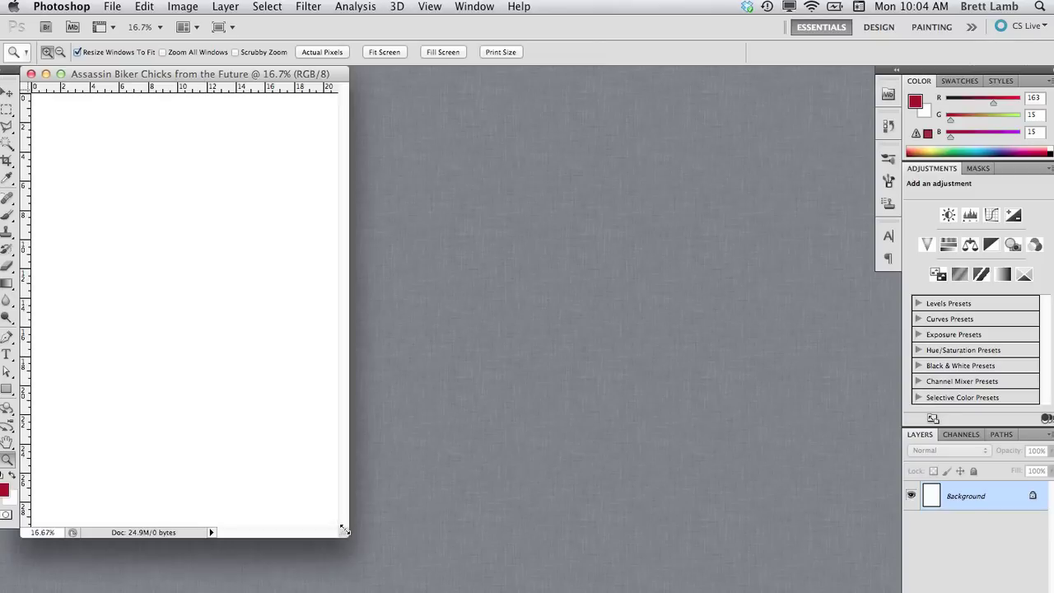
{"action": "left_click_drag", "start_coordinate": [344, 531], "coordinate": [858, 592]}
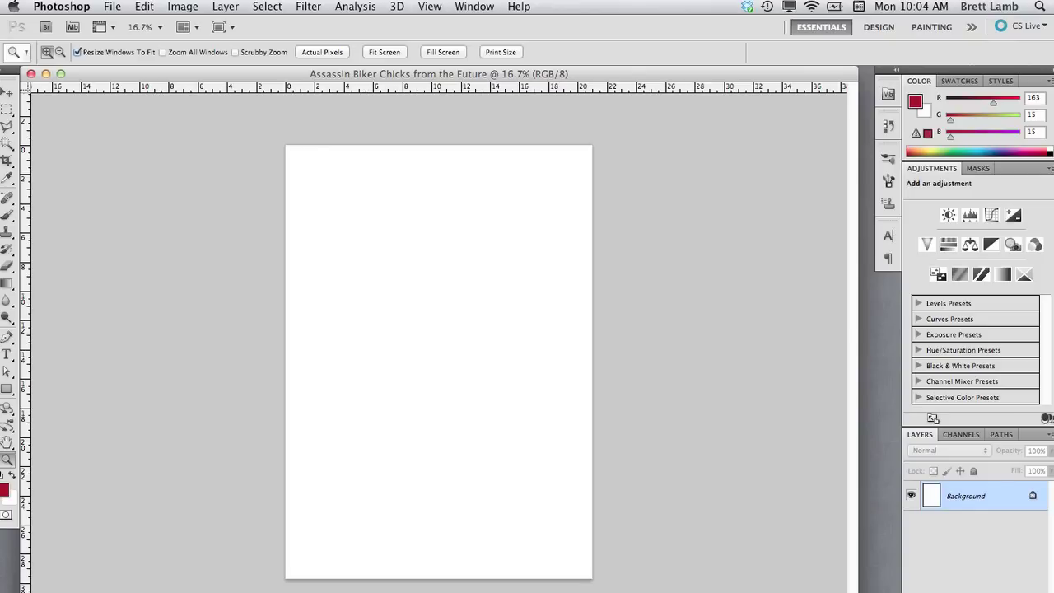
Step: Open biker.jpg from the images folder inside Grindhouse
{"action": "left_click", "coordinate": [106, 5]}
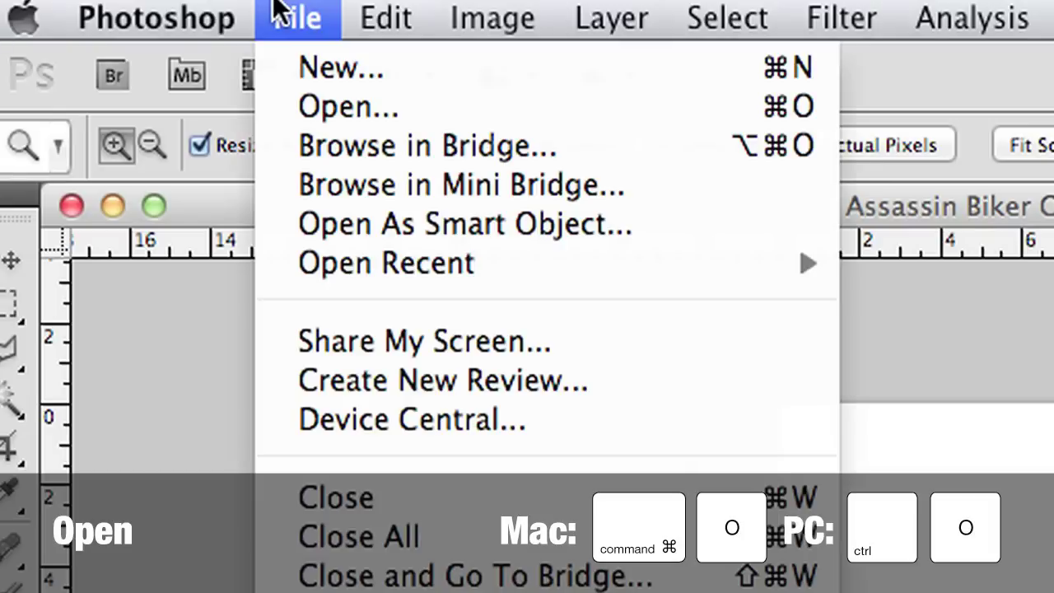
{"action": "left_click", "coordinate": [278, 115]}
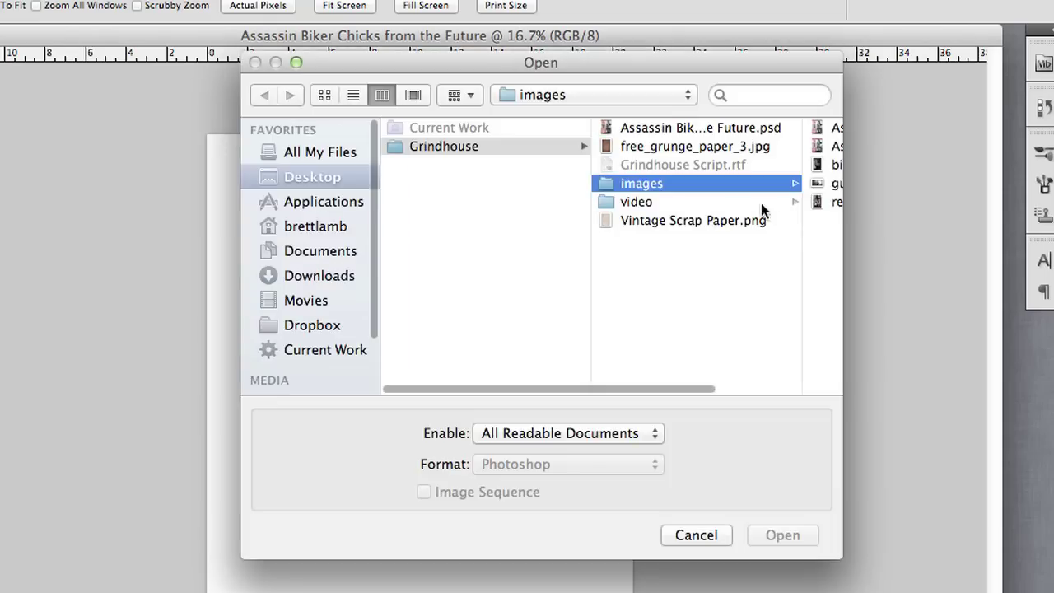
{"action": "left_click", "coordinate": [707, 164]}
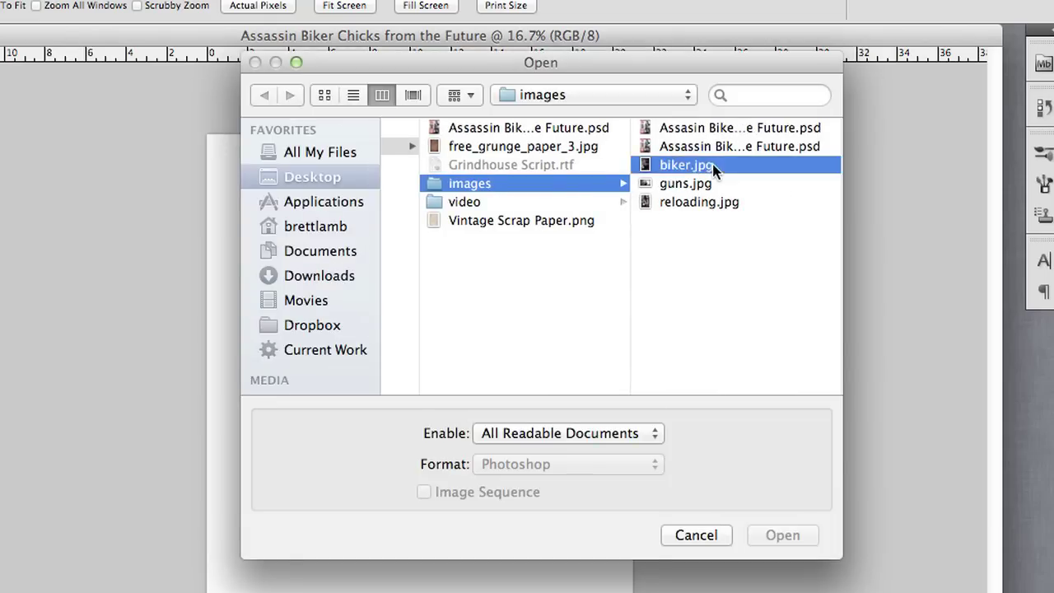
{"action": "left_click", "coordinate": [795, 541]}
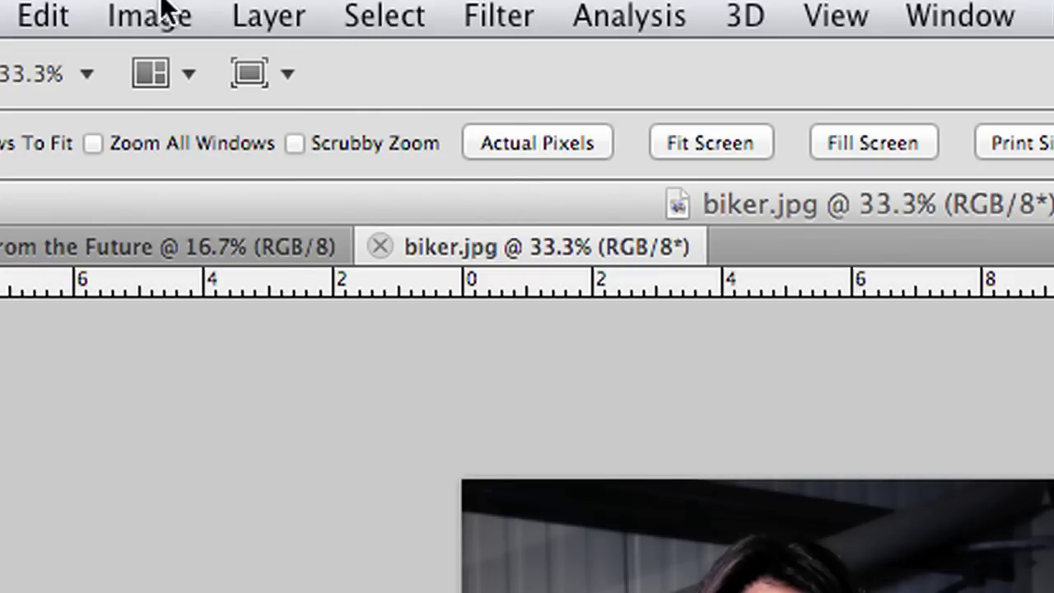
Step: Convert the biker photo to Grayscale mode, discarding its color information
{"action": "left_click", "coordinate": [185, 6]}
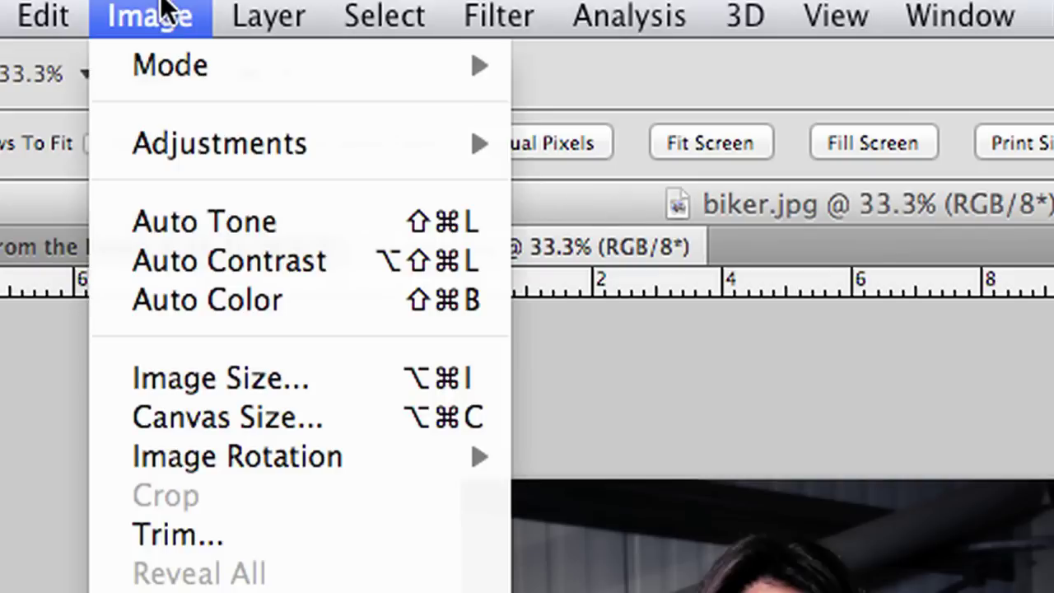
{"action": "mouse_move", "coordinate": [156, 66]}
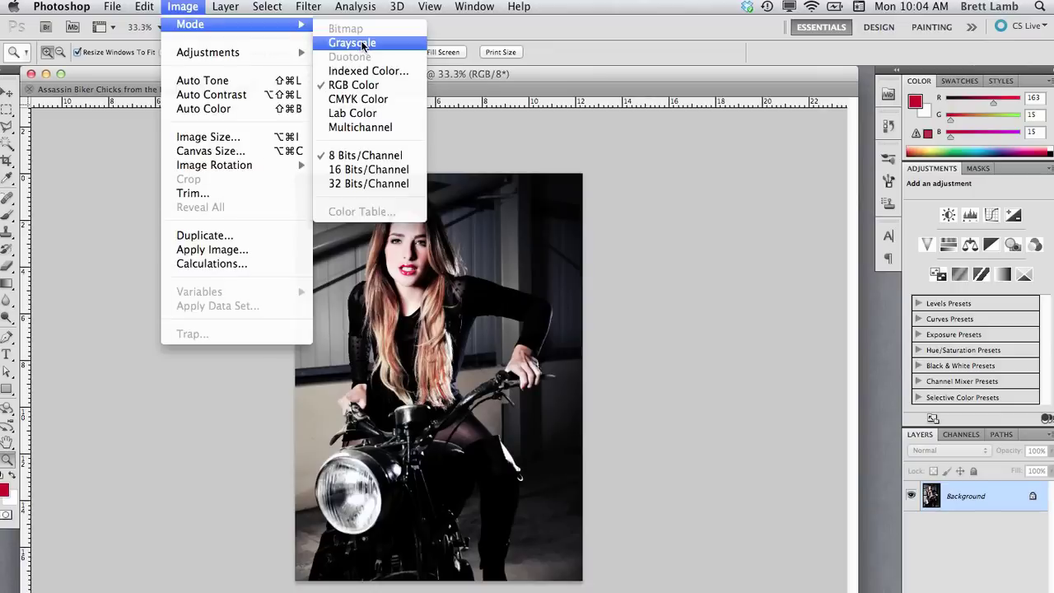
{"action": "left_click", "coordinate": [362, 43]}
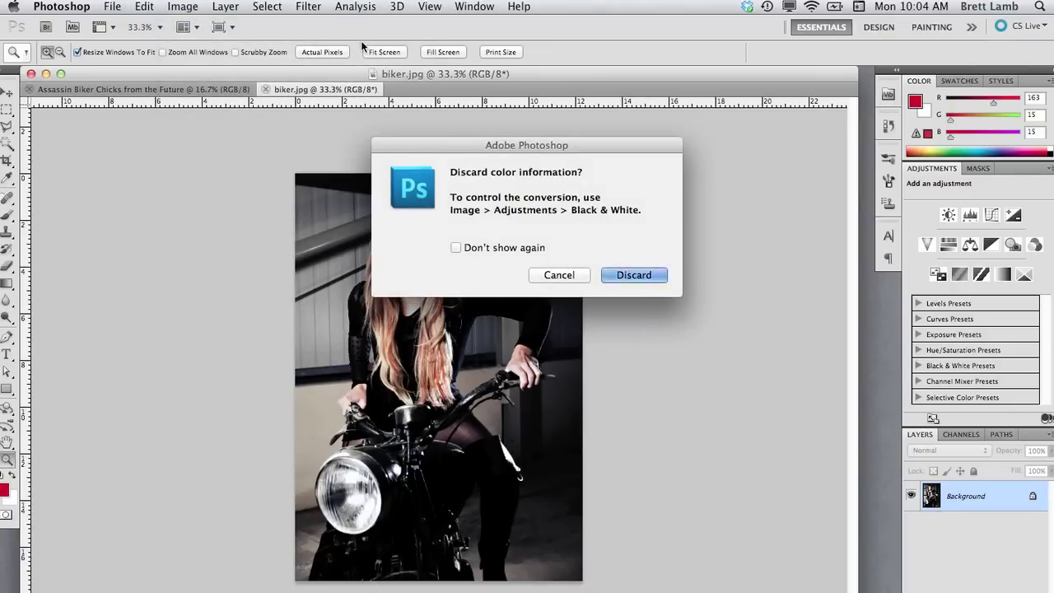
{"action": "key", "text": "Return"}
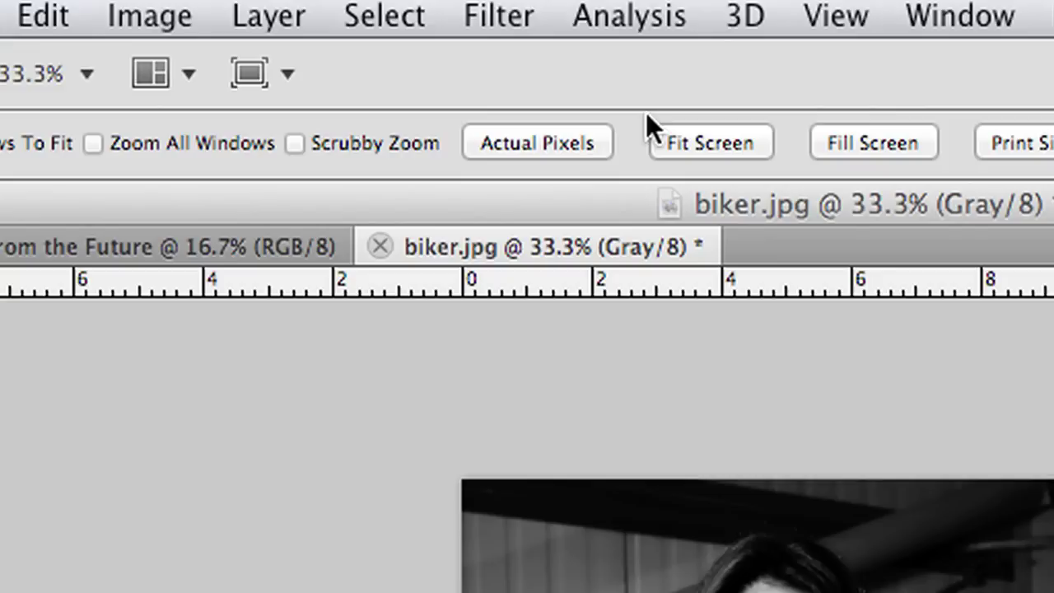
Step: Convert the biker photo to Bitmap mode at 240 pixels/inch using a round halftone screen of 30 lines/inch at 20 degrees
{"action": "left_click", "coordinate": [195, 4]}
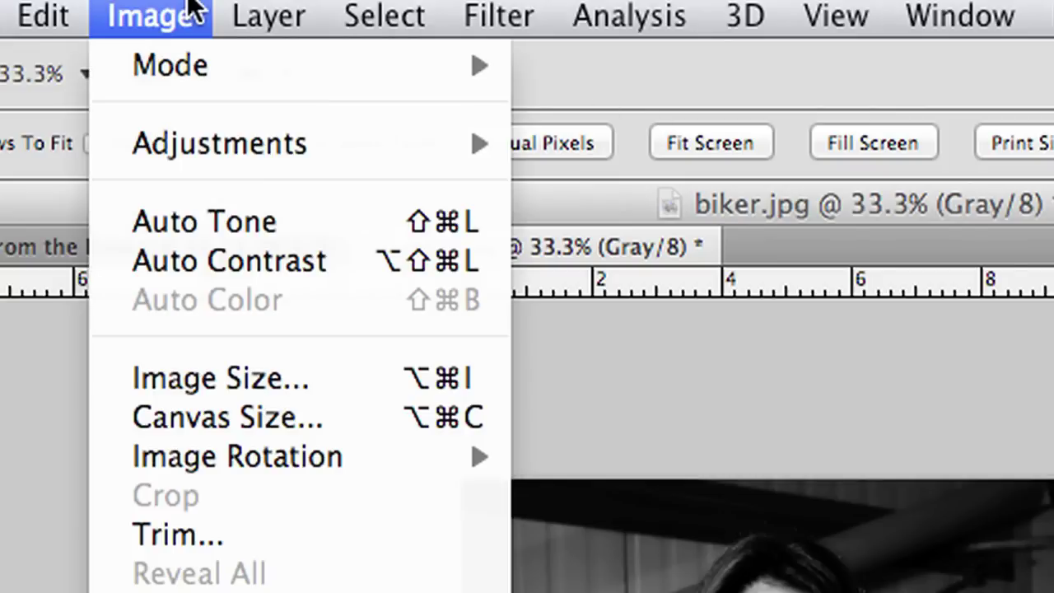
{"action": "mouse_move", "coordinate": [187, 63]}
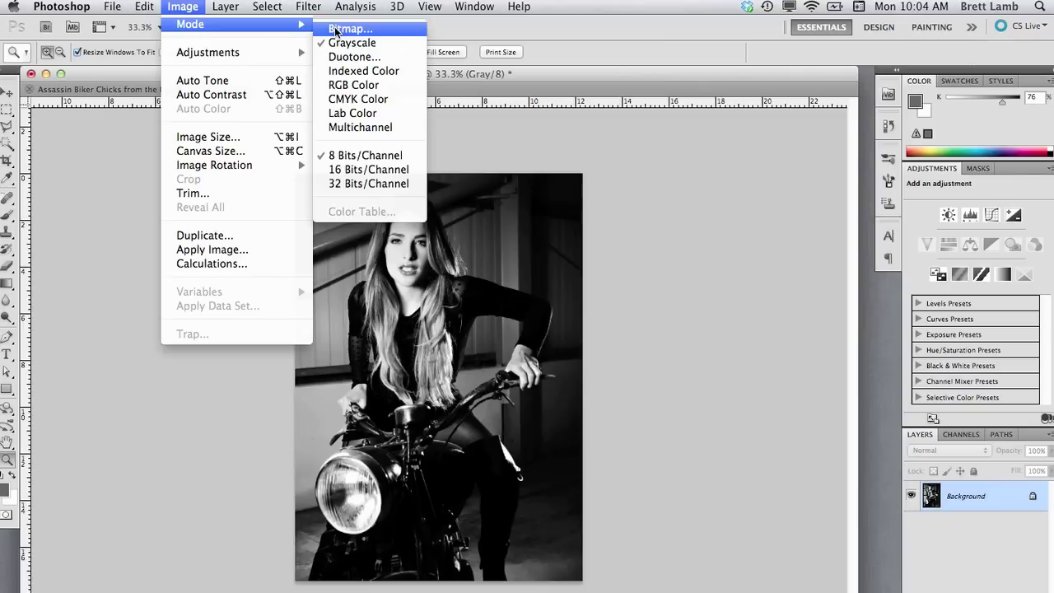
{"action": "left_click", "coordinate": [337, 30]}
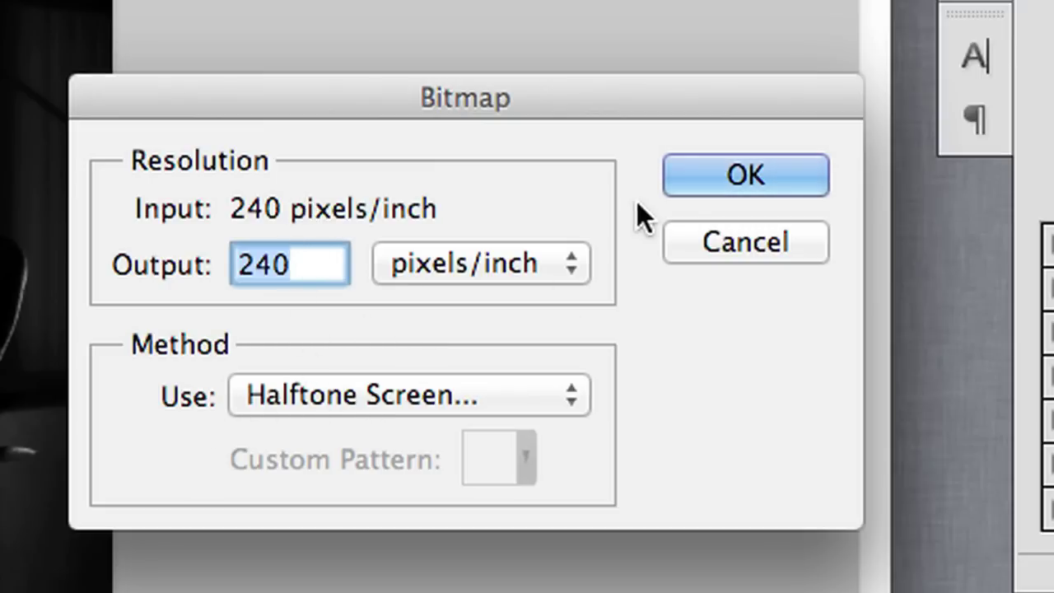
{"action": "left_click", "coordinate": [691, 174]}
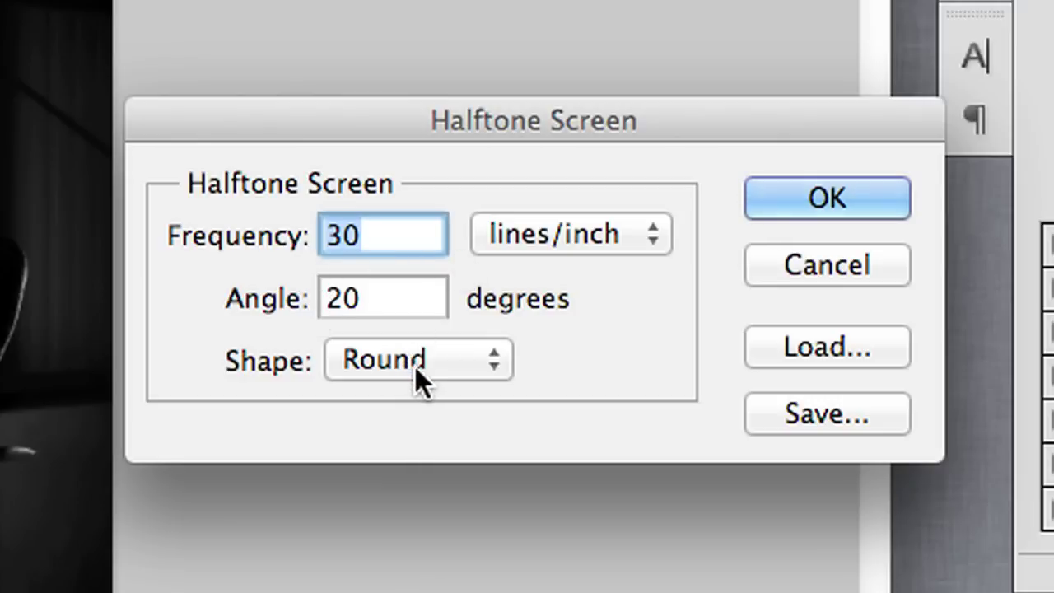
{"action": "key", "text": "Return"}
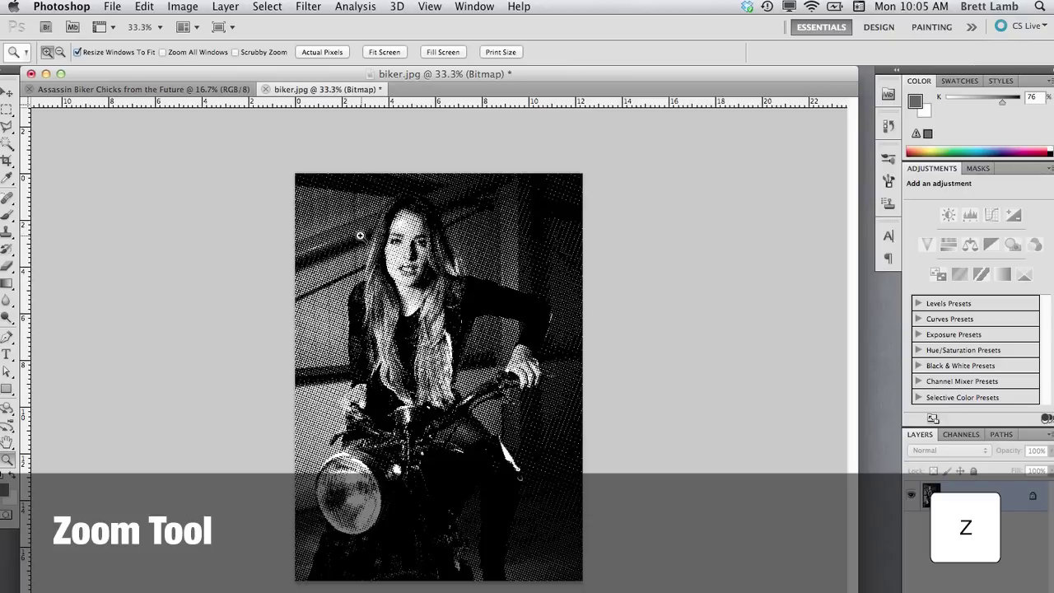
Step: Examine the halftone dots on the woman's face up close and return to the whole image in an enlarged window
{"action": "left_click_drag", "start_coordinate": [333, 218], "coordinate": [481, 349]}
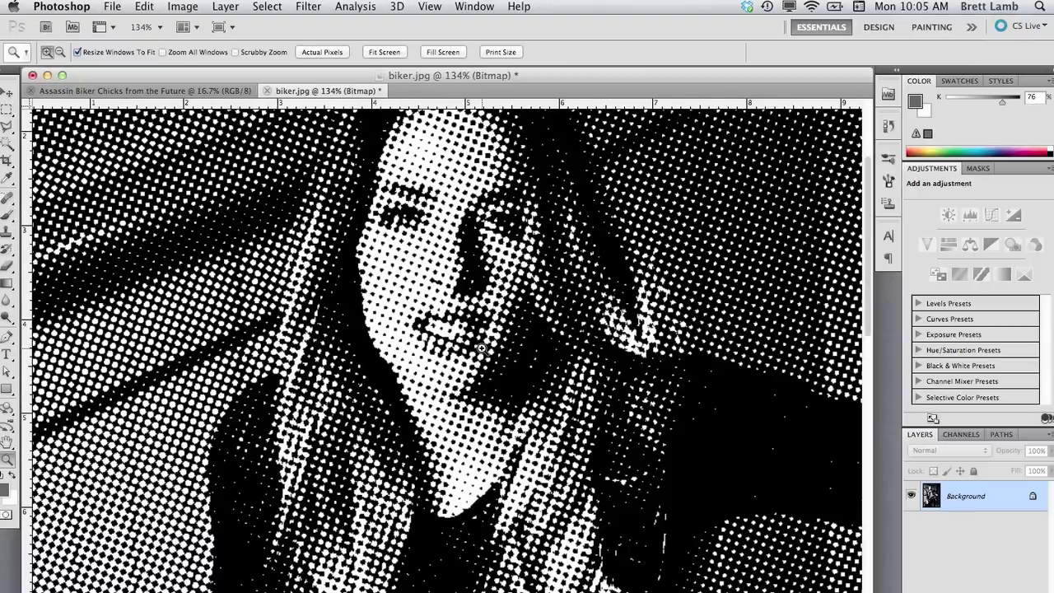
{"action": "key", "text": "alt"}
{"action": "left_click", "coordinate": [441, 340], "text": "alt"}
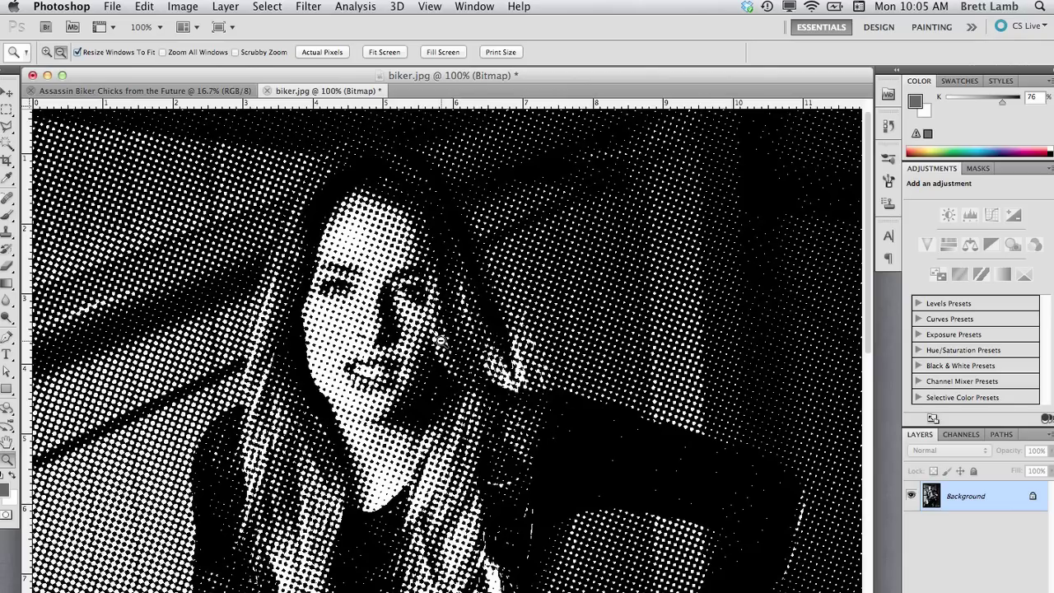
{"action": "left_click", "coordinate": [441, 340], "text": "alt"}
{"action": "left_click", "coordinate": [441, 340], "text": "alt"}
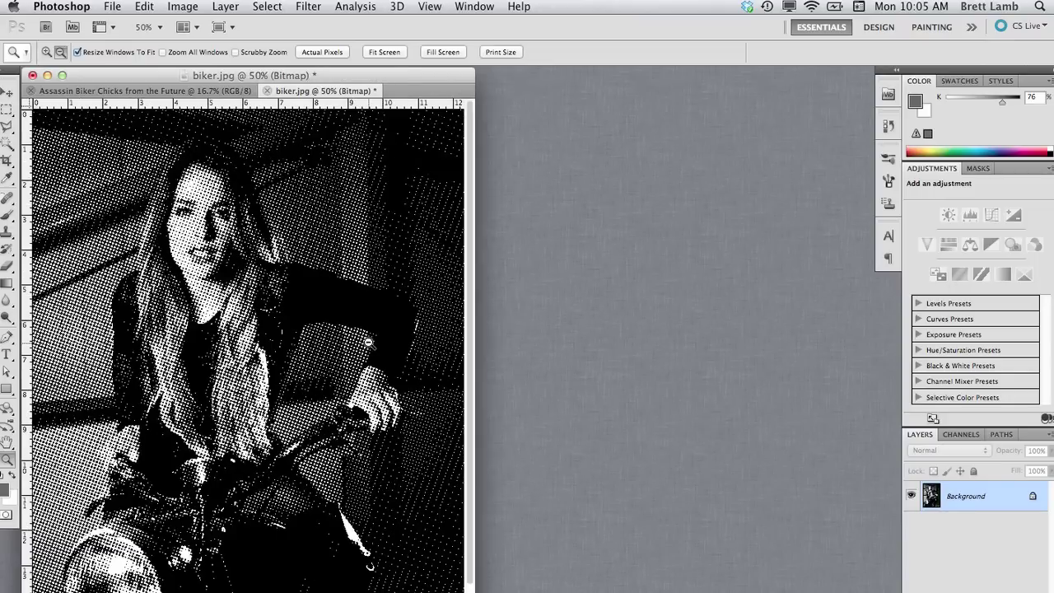
{"action": "left_click", "coordinate": [440, 341], "text": "alt"}
{"action": "left_click_drag", "start_coordinate": [325, 516], "coordinate": [852, 591]}
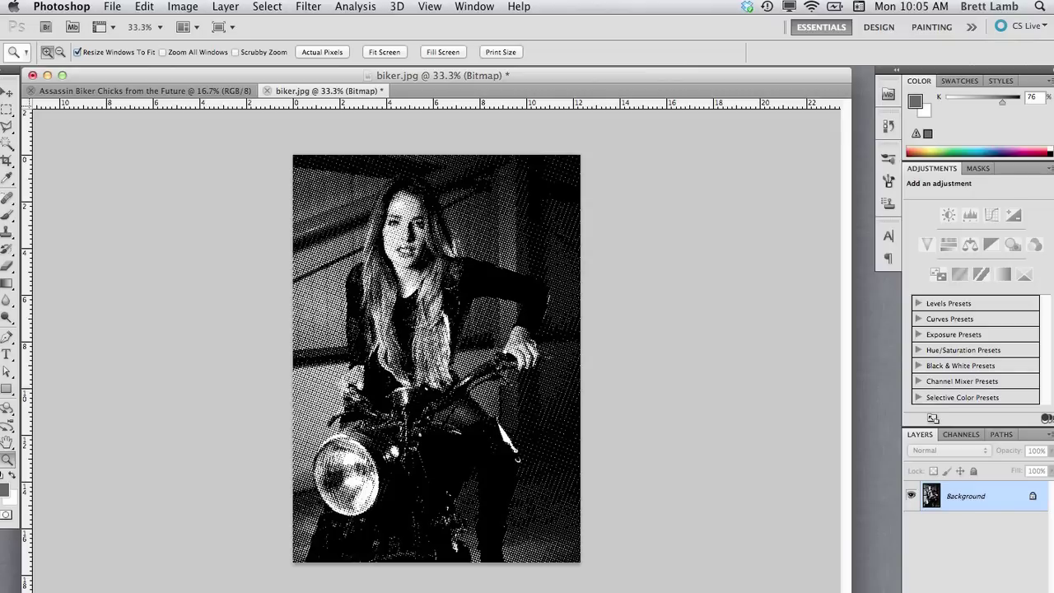
Step: Copy the entire halftone biker image and paste it into the Assassin Biker Chicks from the Future document
{"action": "key", "text": "super+a"}
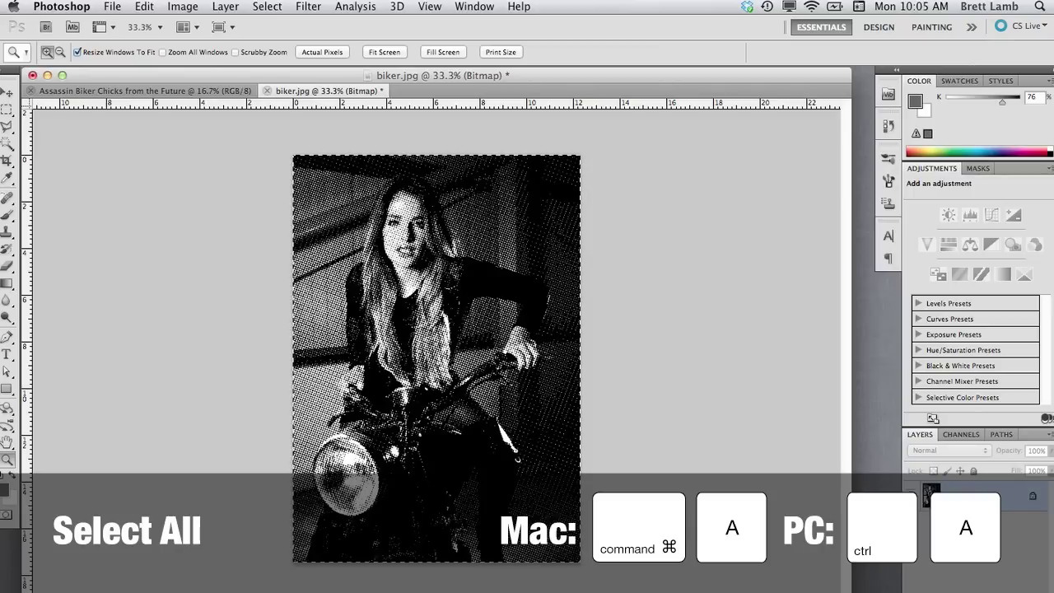
{"action": "key", "text": "super+c"}
{"action": "key", "text": "super+c"}
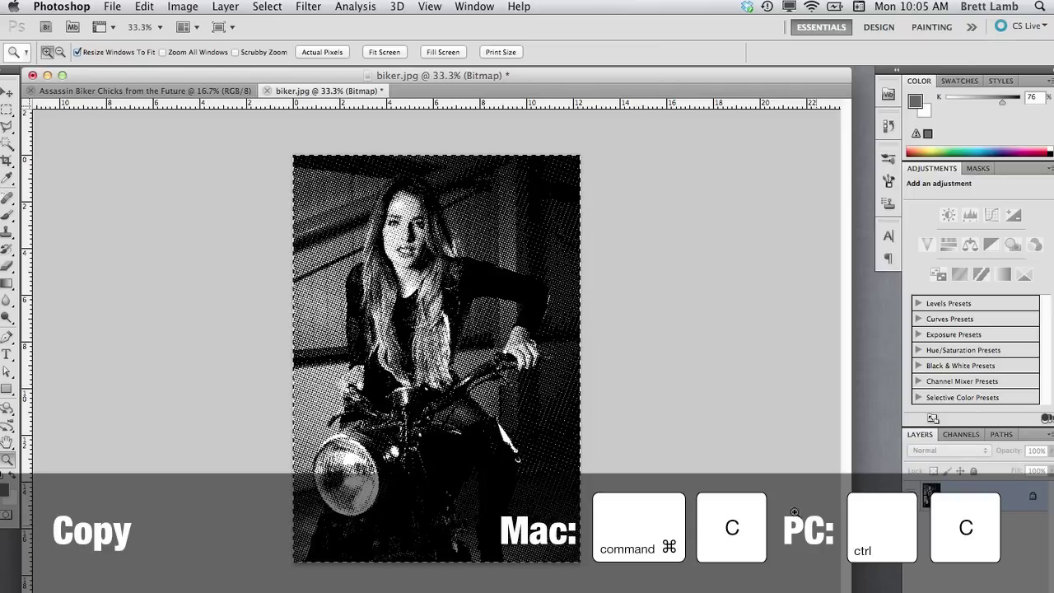
{"action": "left_click", "coordinate": [136, 90]}
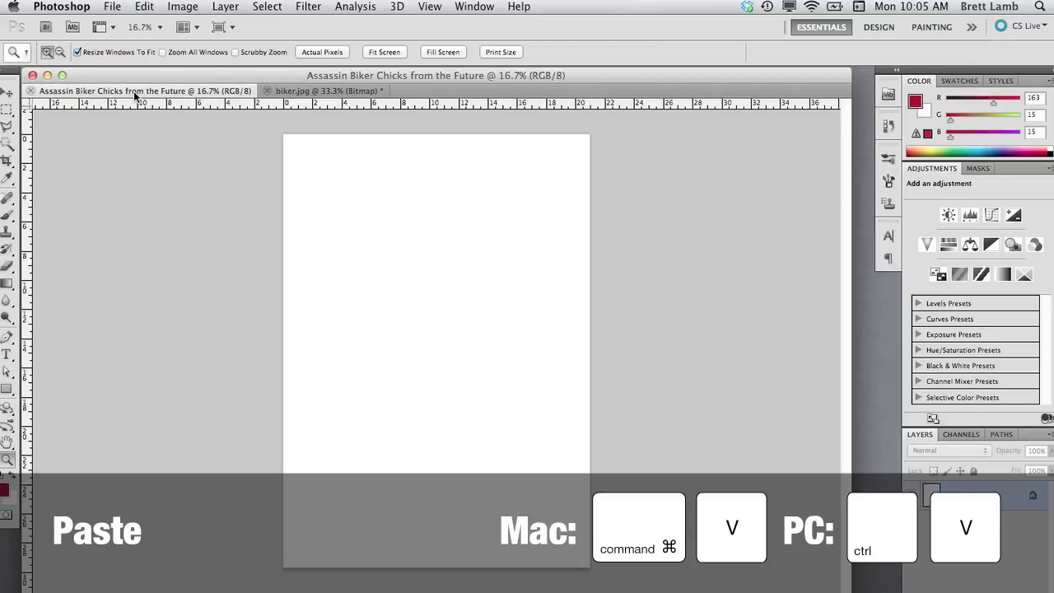
{"action": "key", "text": "super+v"}
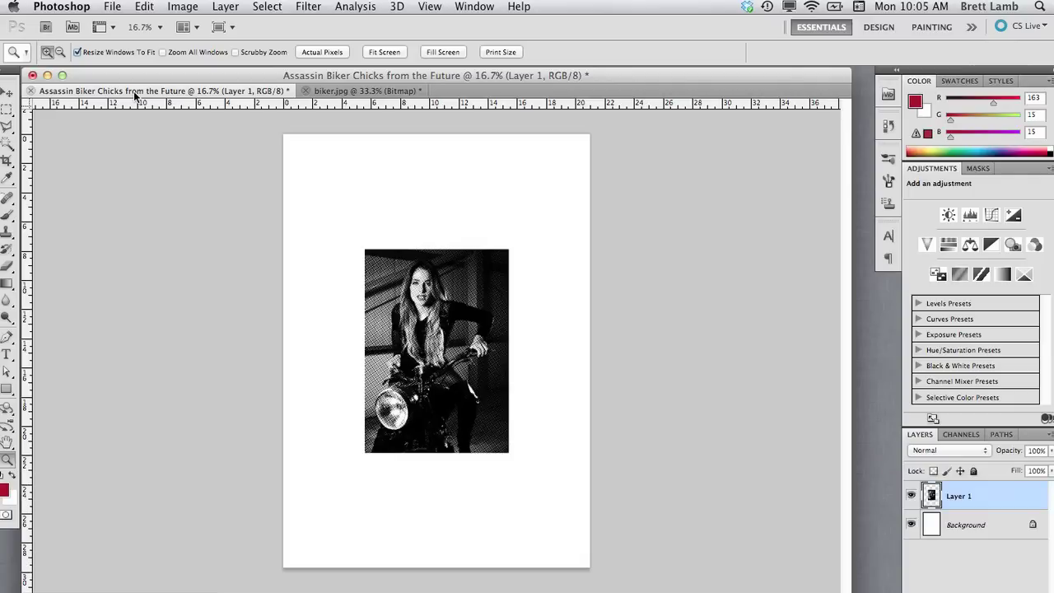
Step: Scale the pasted biker layer up to about 18 cm wide with Free Transform and position it in the lower part of the page
{"action": "key", "text": "super+t"}
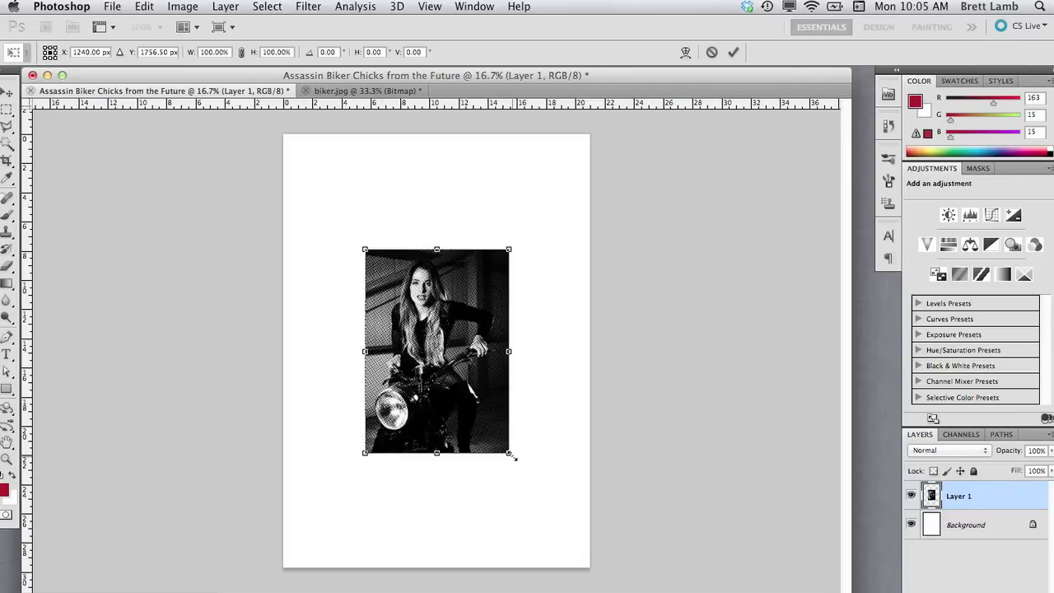
{"action": "left_click_drag", "start_coordinate": [513, 464], "coordinate": [684, 562]}
{"action": "left_click_drag", "start_coordinate": [518, 463], "coordinate": [472, 397]}
{"action": "key", "text": "Return"}
{"action": "key", "text": "z"}
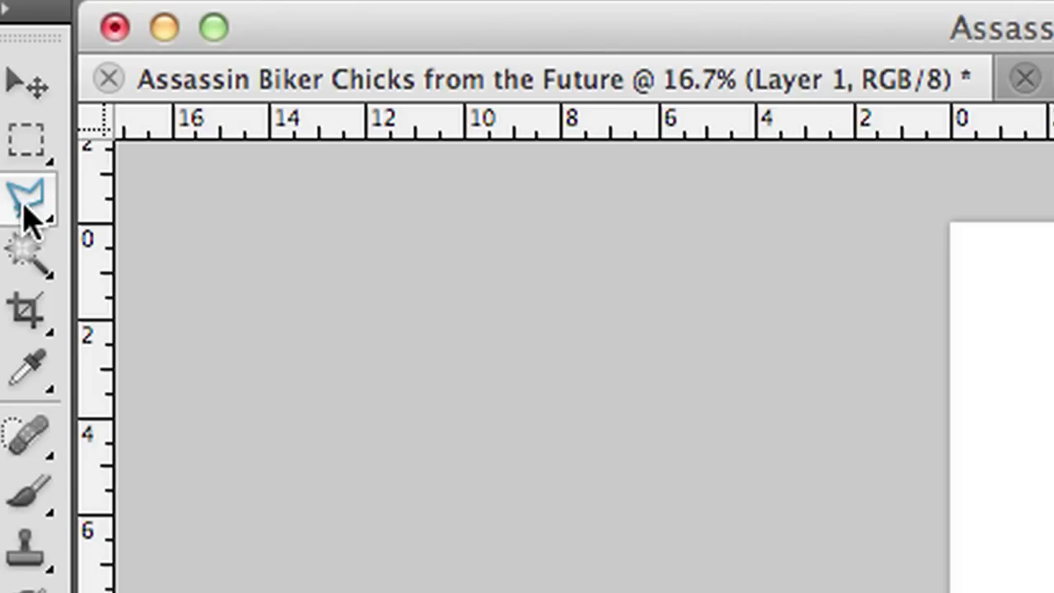
Step: Outline the background around the woman and motorcycle with the Polygonal Lasso Tool, delete it from Layer 1, and deselect
{"action": "left_click", "coordinate": [9, 128]}
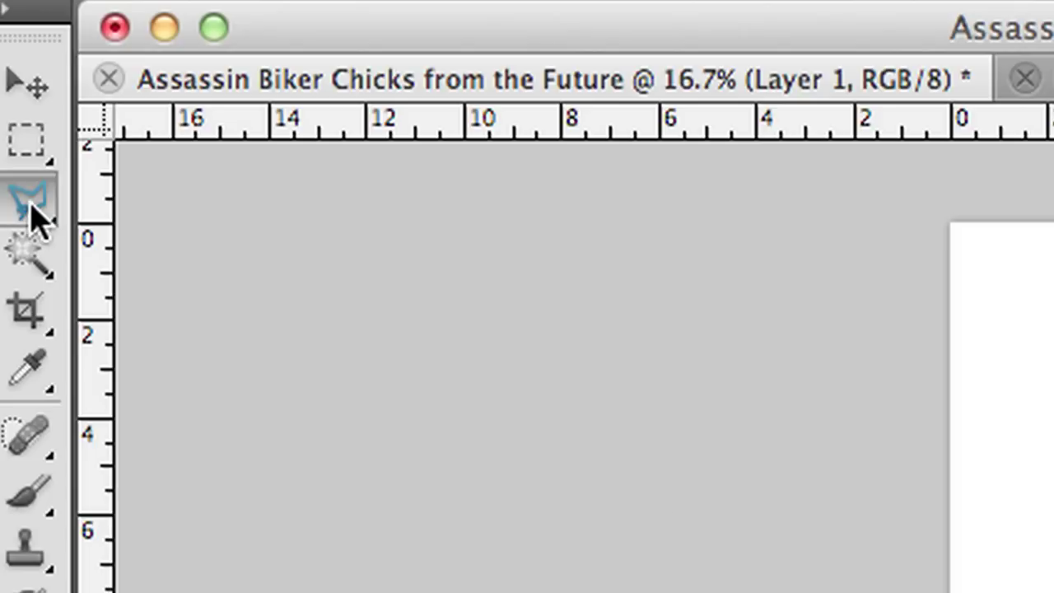
{"action": "left_click", "coordinate": [37, 215]}
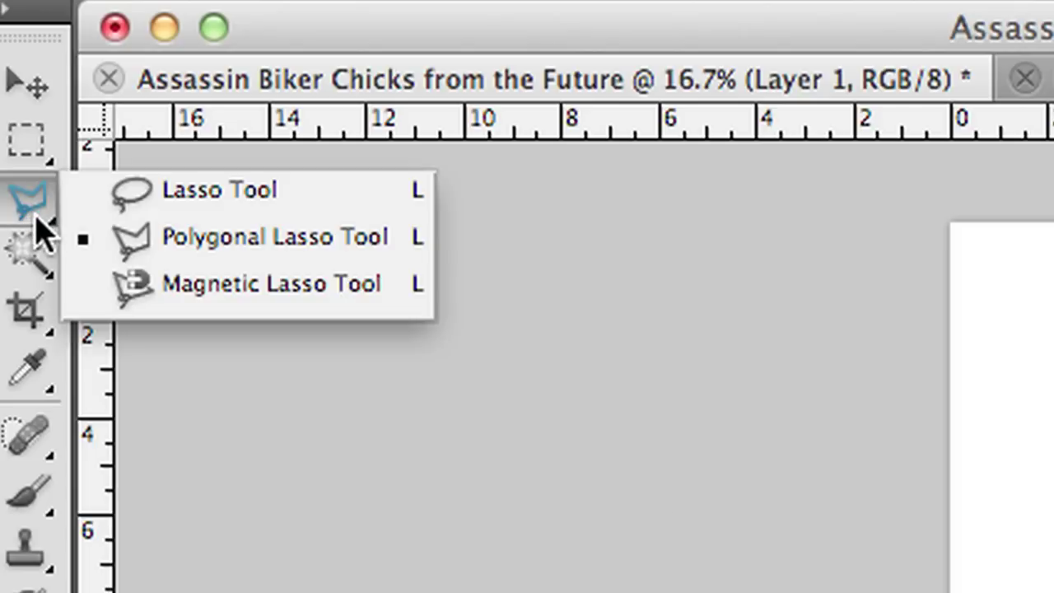
{"action": "left_click", "coordinate": [302, 247]}
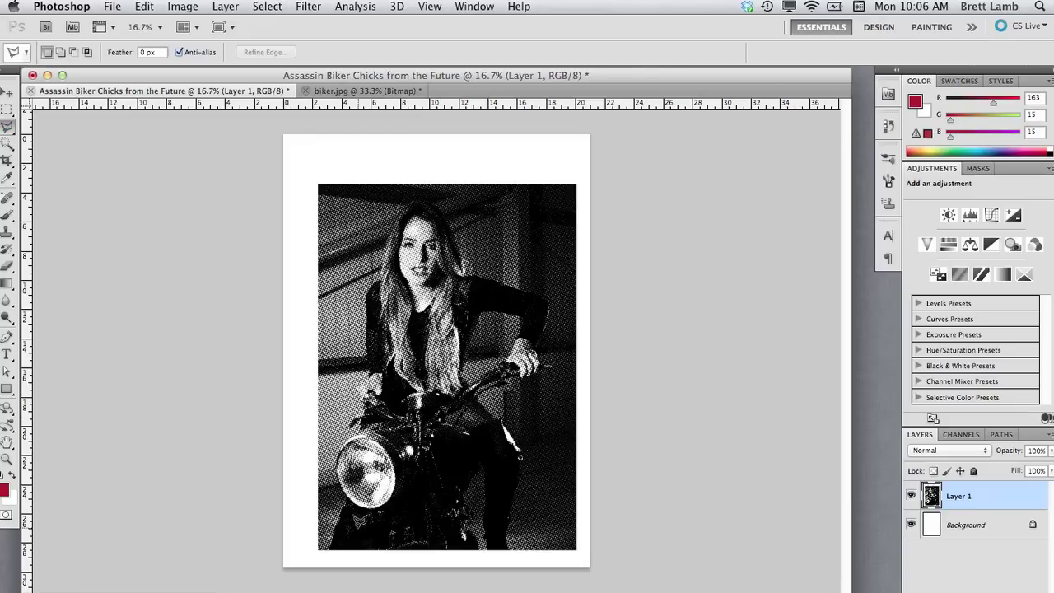
{"action": "left_click", "coordinate": [335, 536]}
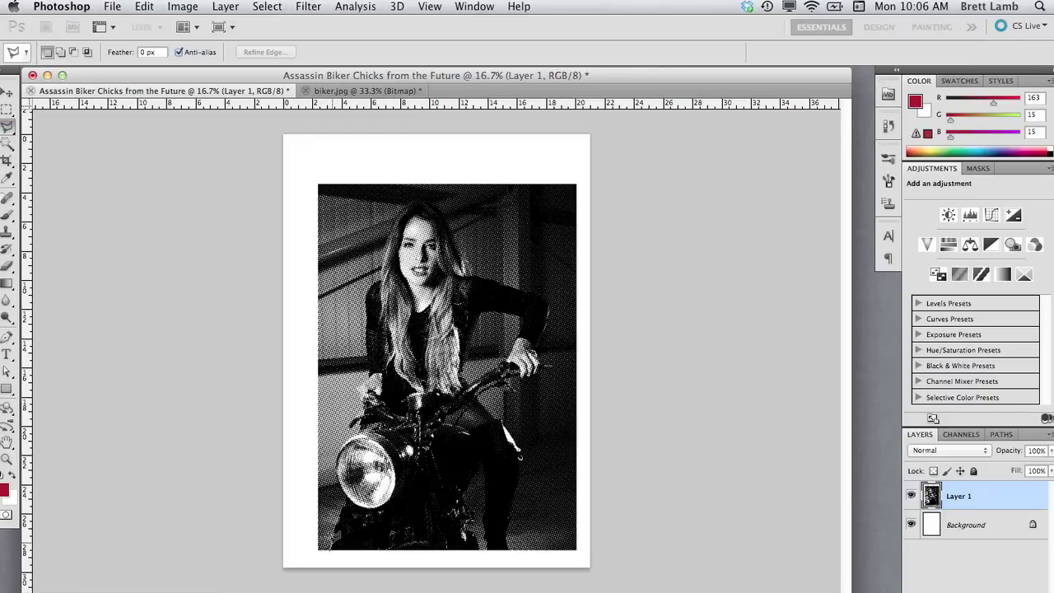
{"action": "left_click", "coordinate": [346, 507]}
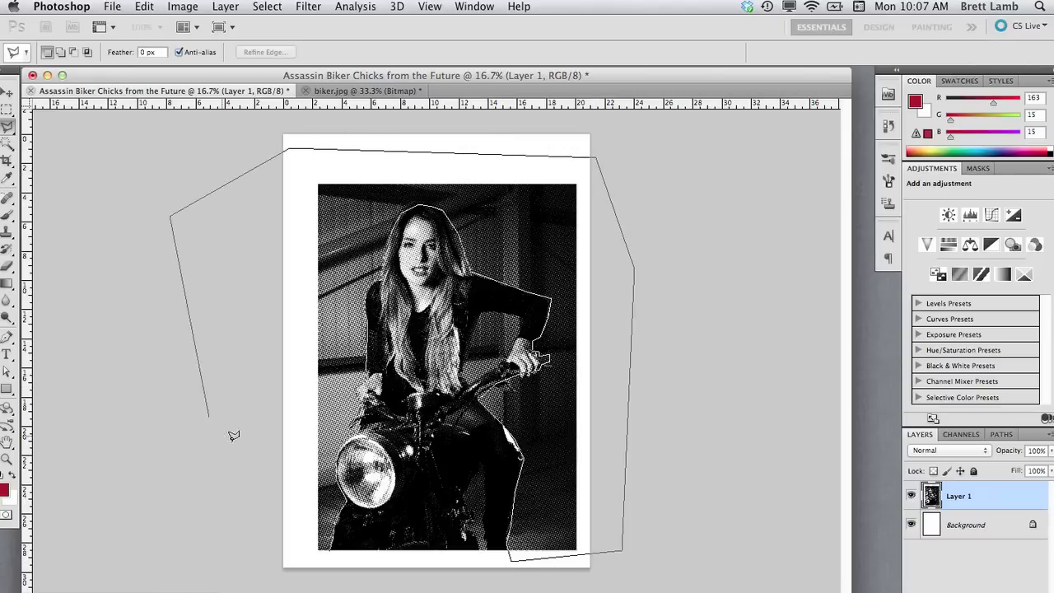
{"action": "left_click", "coordinate": [314, 560]}
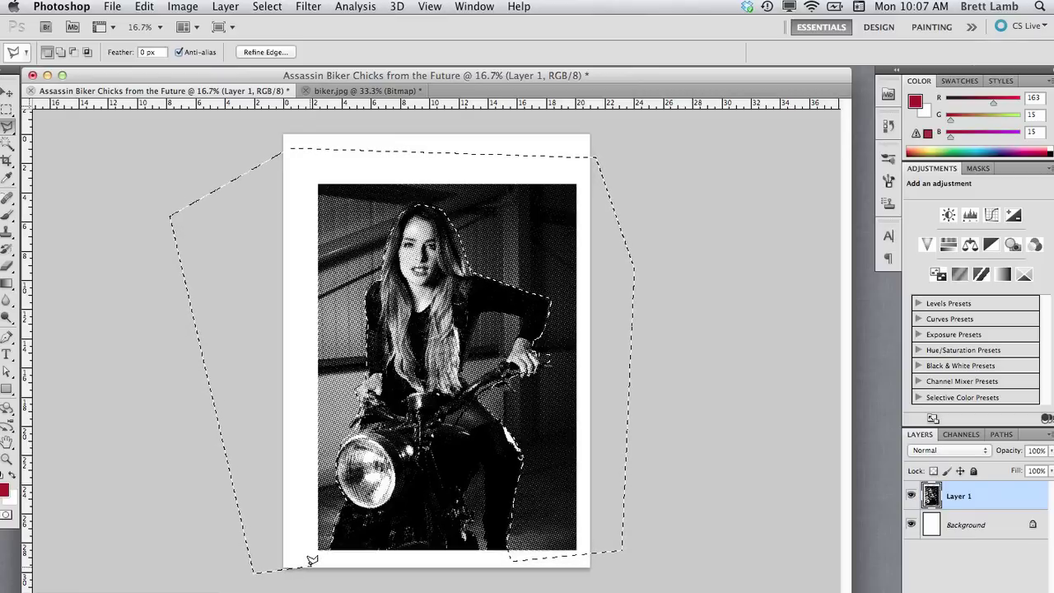
{"action": "key", "text": "Delete"}
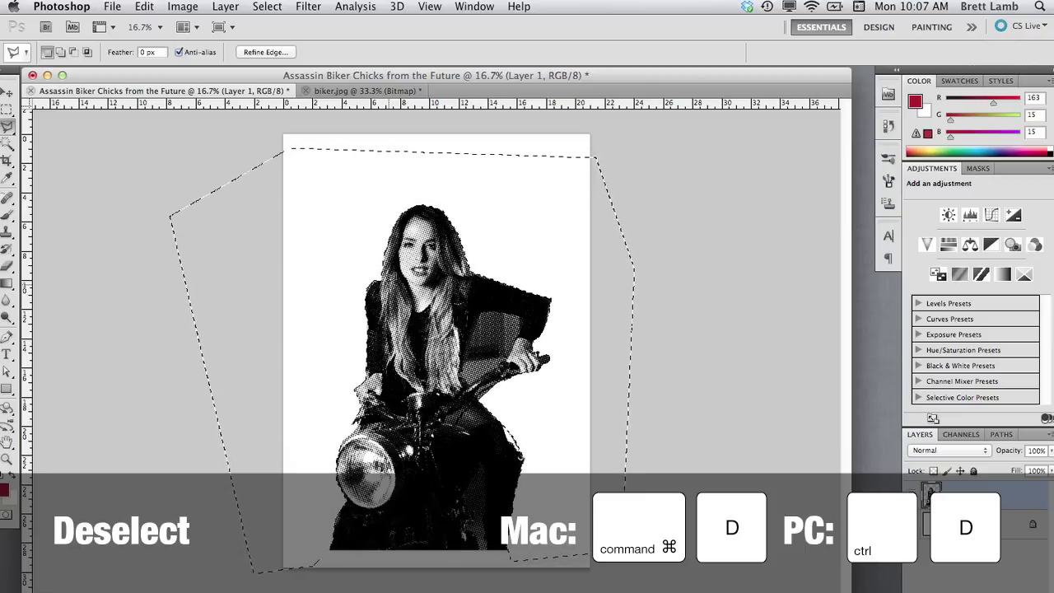
{"action": "key", "text": "super+d"}
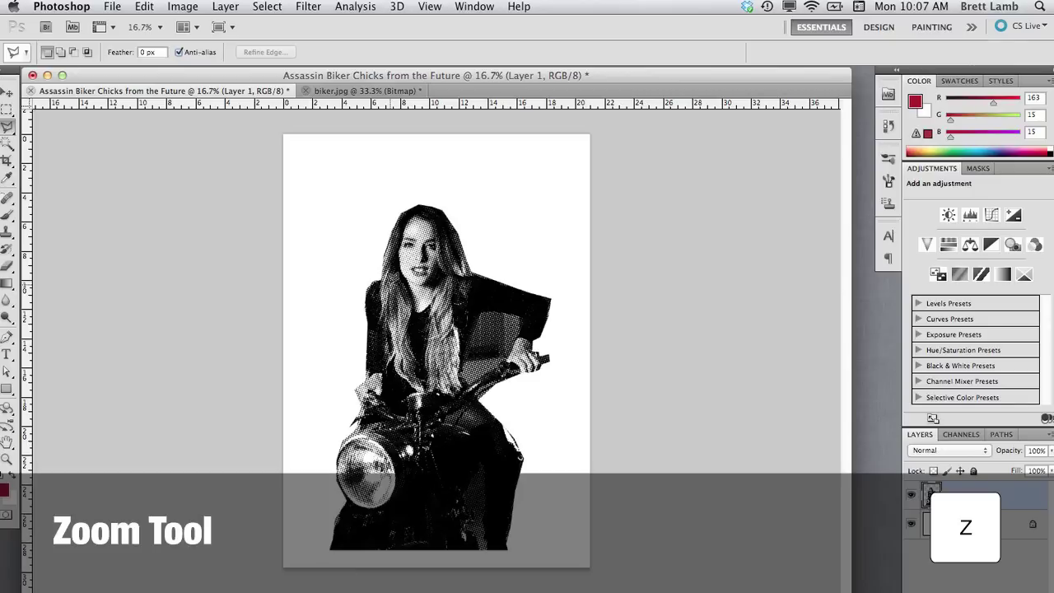
Step: Cut out the background patch enclosed by the woman's bent arm, torso and handlebar using the Polygonal Lasso Tool, and deselect
{"action": "key", "text": "z"}
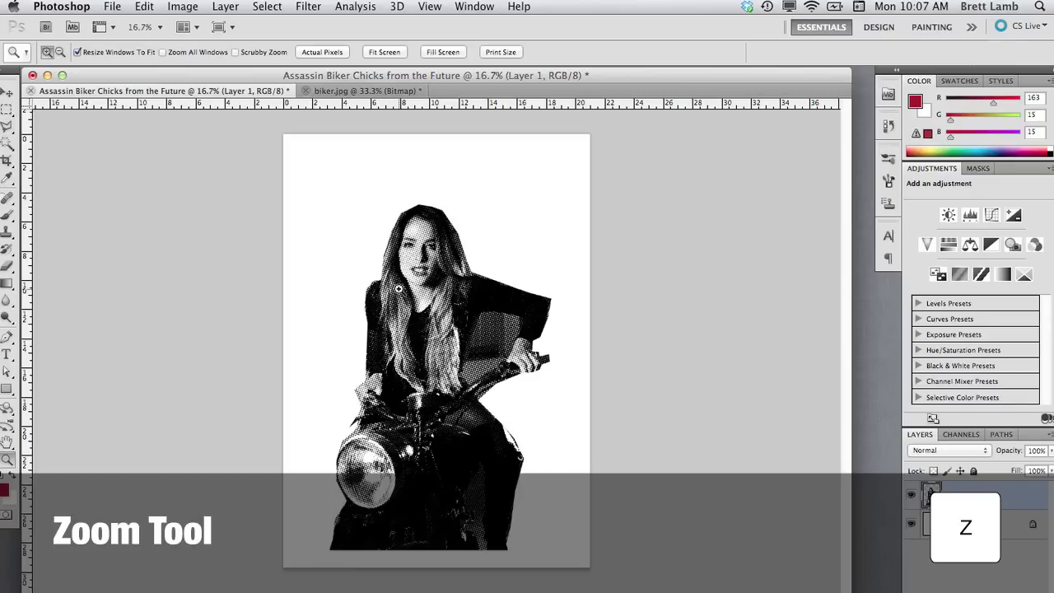
{"action": "mouse_move", "coordinate": [445, 290]}
{"action": "left_mouse_down"}
{"action": "mouse_move", "coordinate": [489, 390]}
{"action": "mouse_move", "coordinate": [550, 416]}
{"action": "left_mouse_up"}
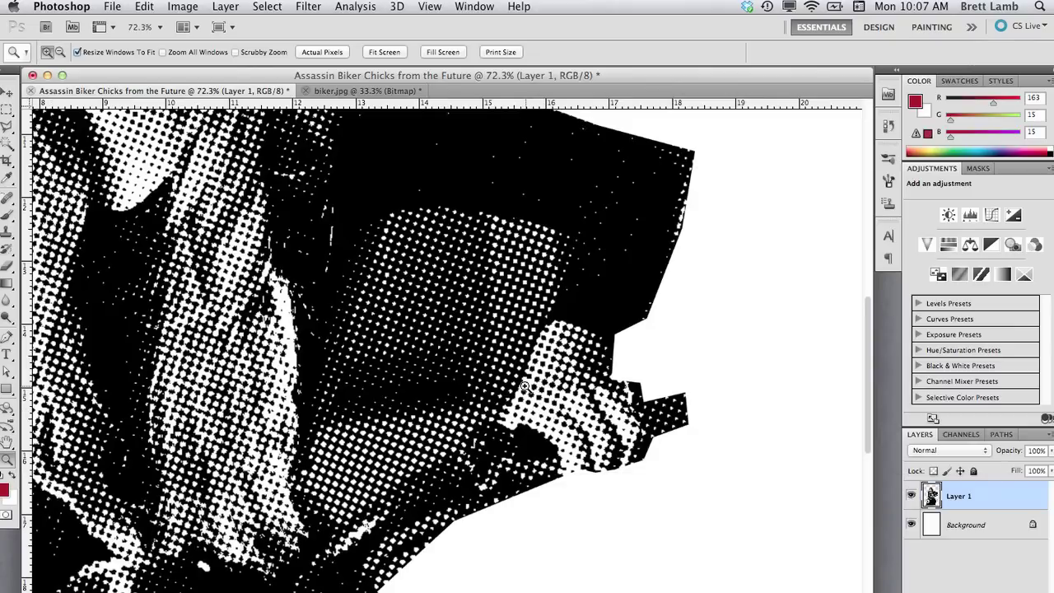
{"action": "key", "text": "l"}
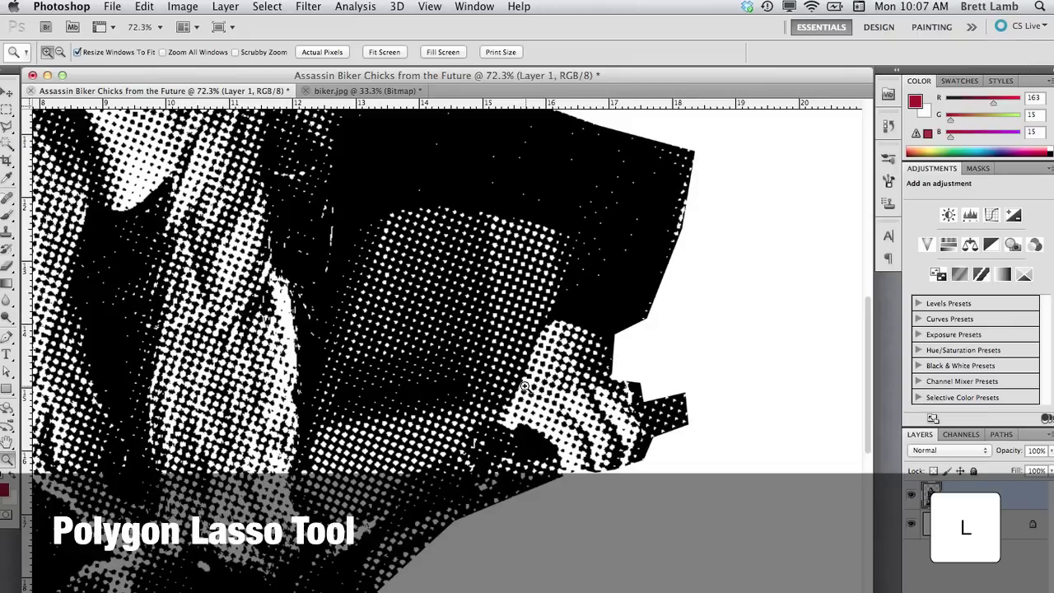
{"action": "key", "text": "l"}
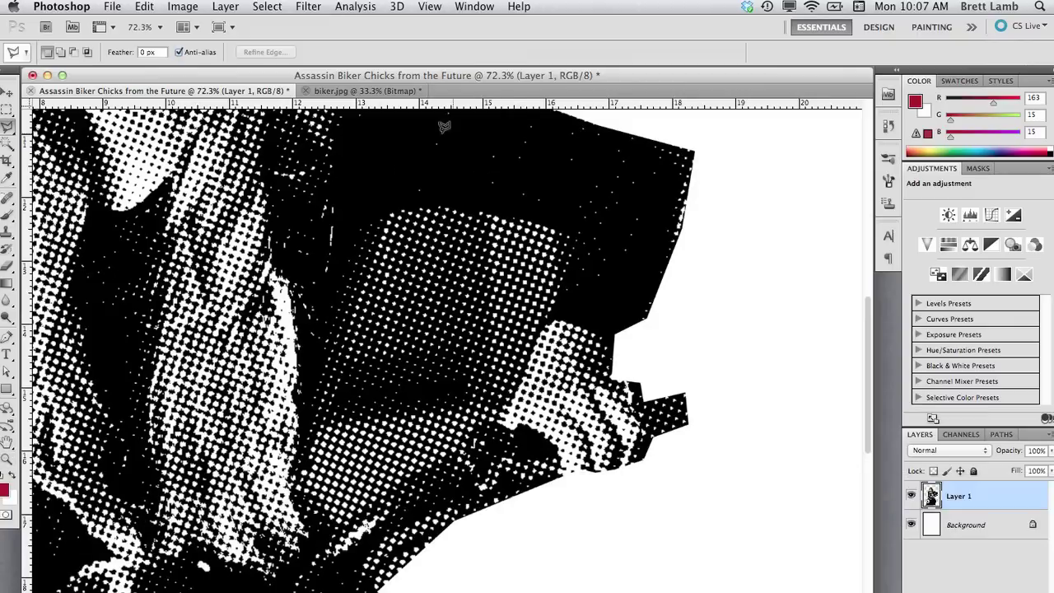
{"action": "left_click", "coordinate": [380, 215]}
{"action": "left_click", "coordinate": [457, 203]}
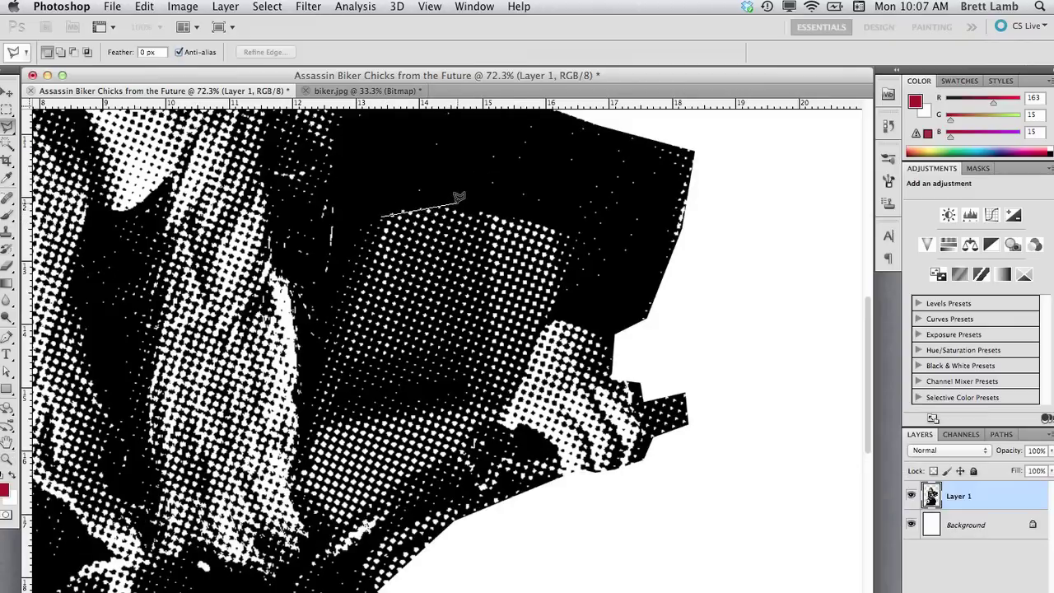
{"action": "left_click", "coordinate": [559, 233]}
{"action": "left_click", "coordinate": [503, 422]}
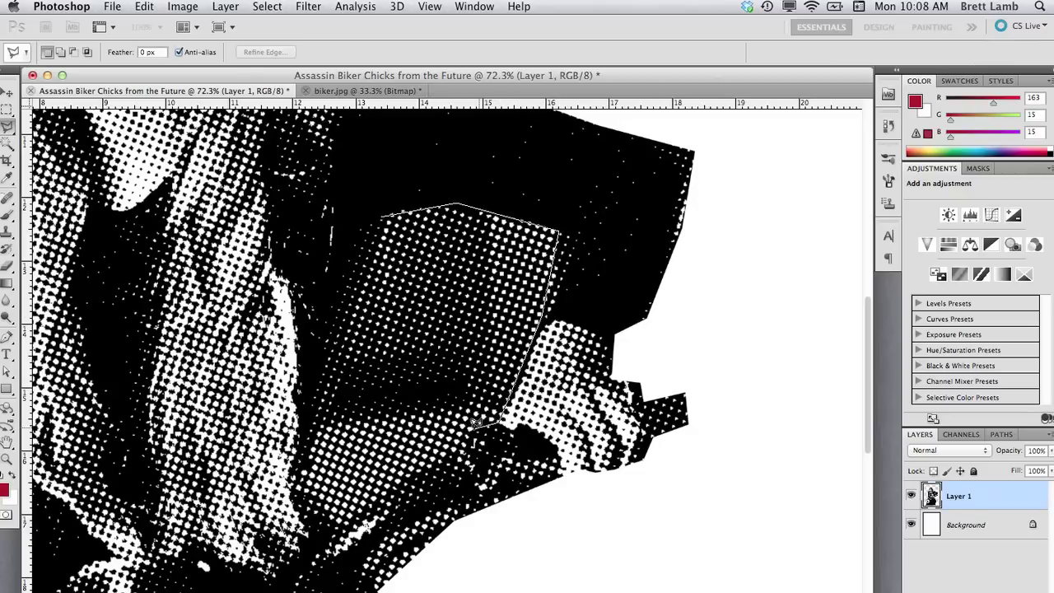
{"action": "left_click", "coordinate": [449, 454]}
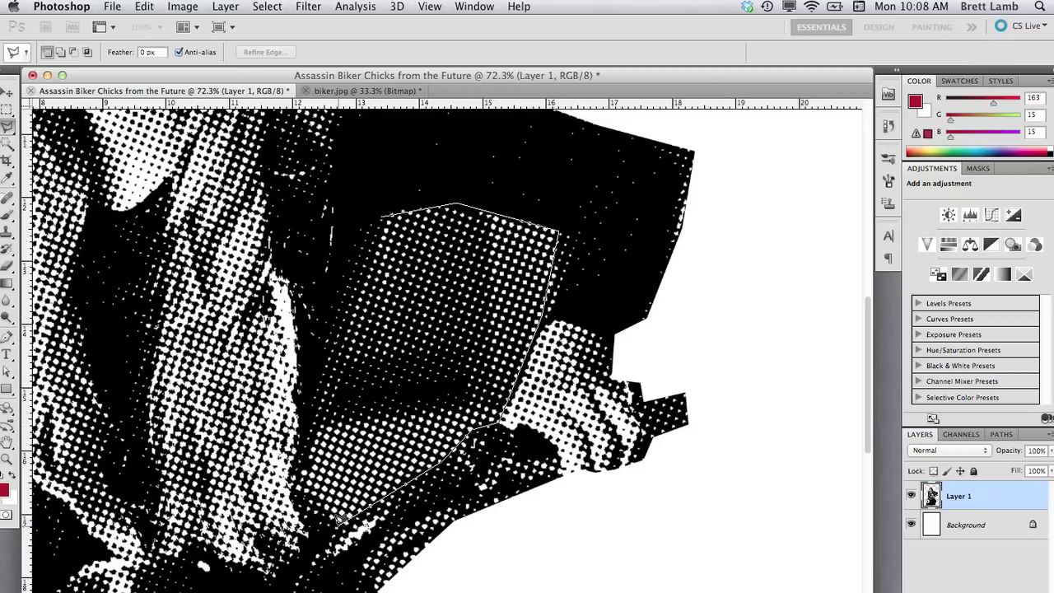
{"action": "left_click", "coordinate": [338, 523]}
{"action": "left_click", "coordinate": [308, 463]}
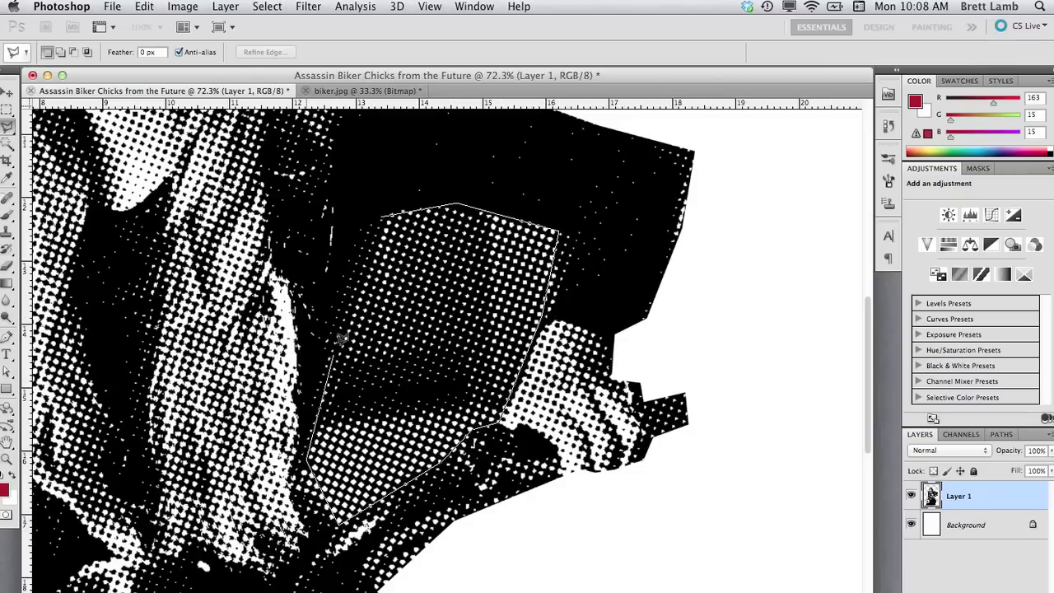
{"action": "left_click", "coordinate": [377, 213]}
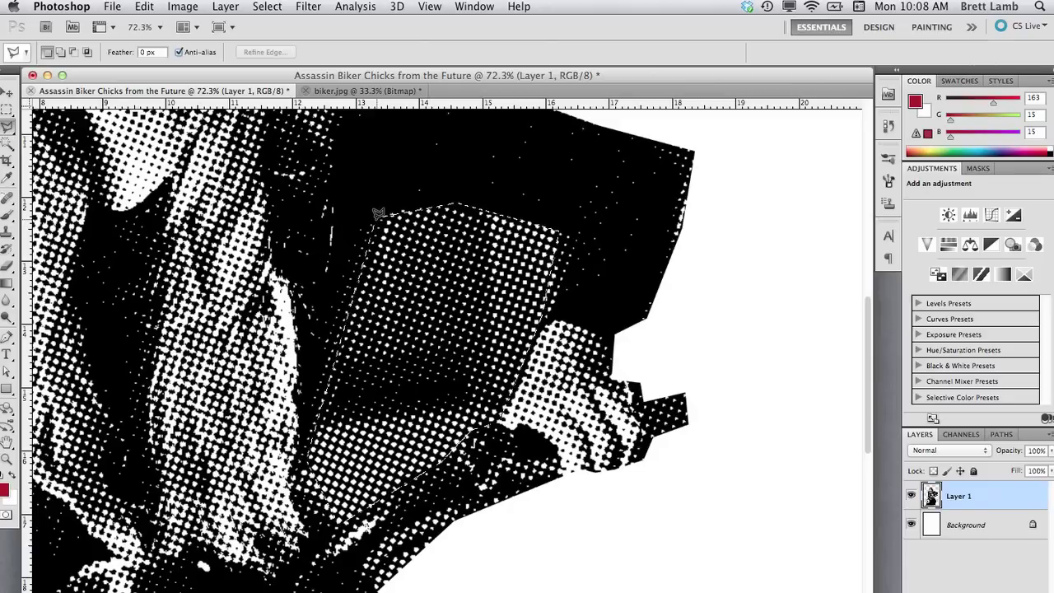
{"action": "key", "text": "Delete"}
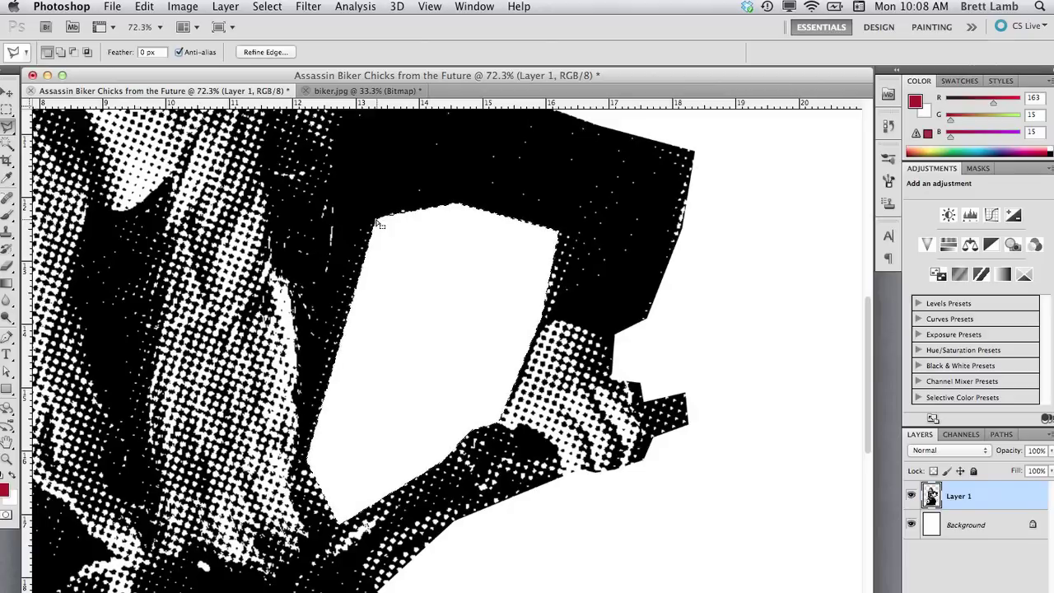
{"action": "key", "text": "super+d"}
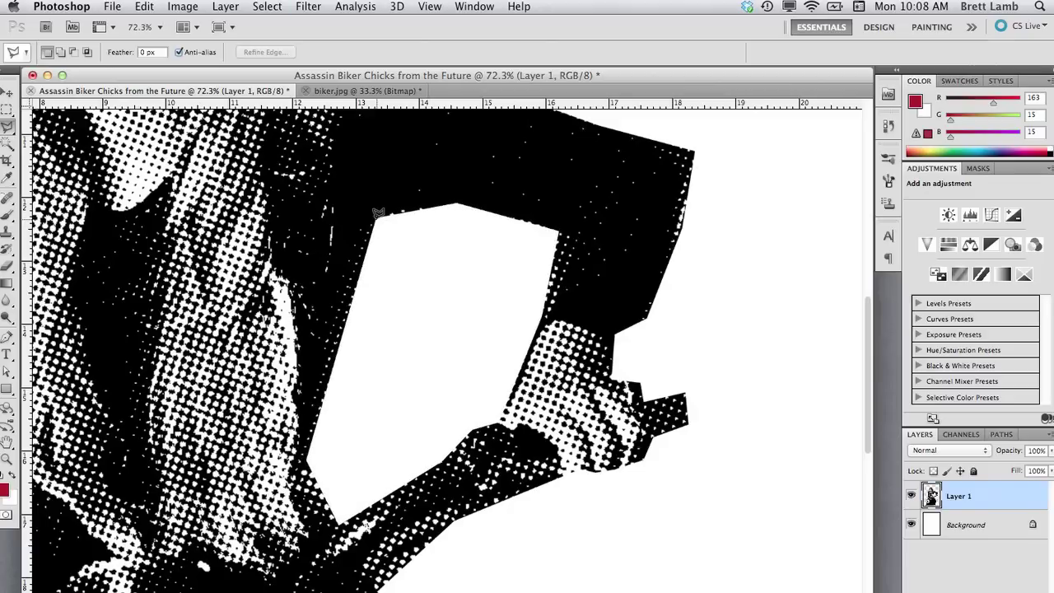
Step: Lasso the dotted background gap between the lower motorcycle and the woman's leg, delete it, and deselect
{"action": "key", "text": "h"}
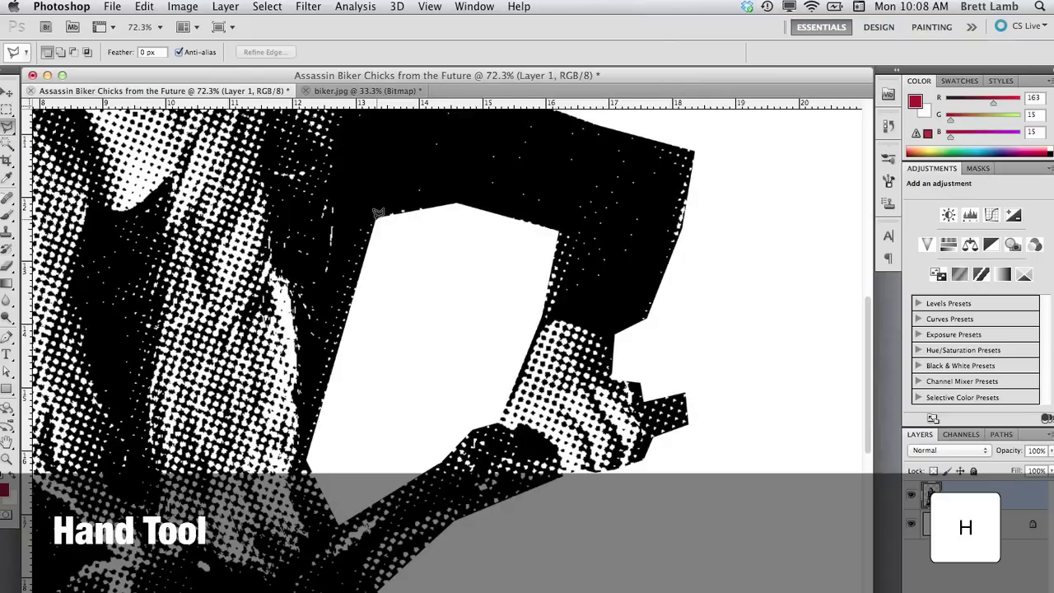
{"action": "left_click_drag", "start_coordinate": [283, 421], "coordinate": [411, 275]}
{"action": "left_click_drag", "start_coordinate": [318, 438], "coordinate": [312, 253]}
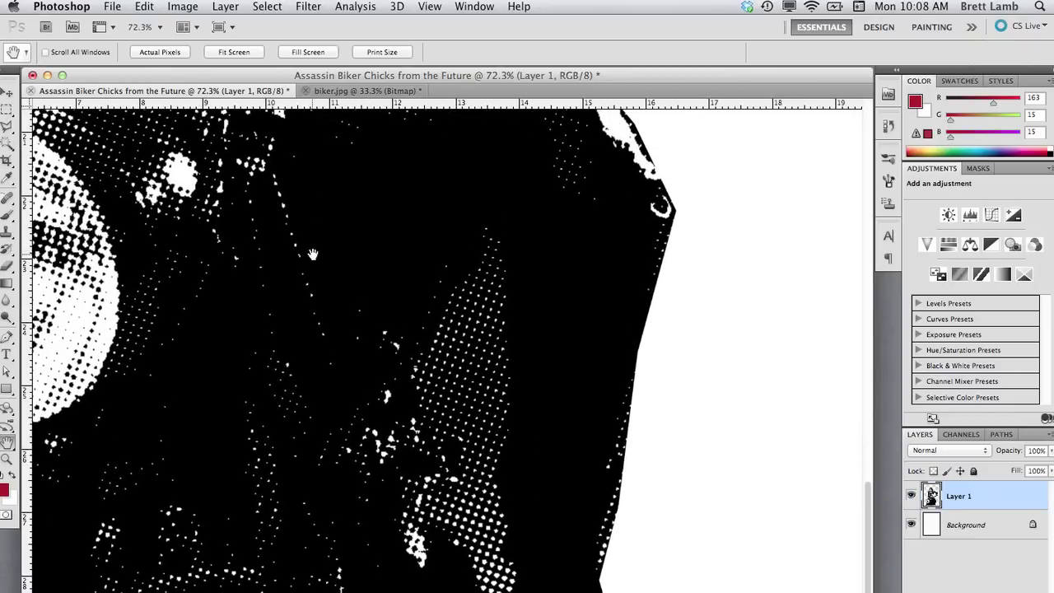
{"action": "key", "text": "l"}
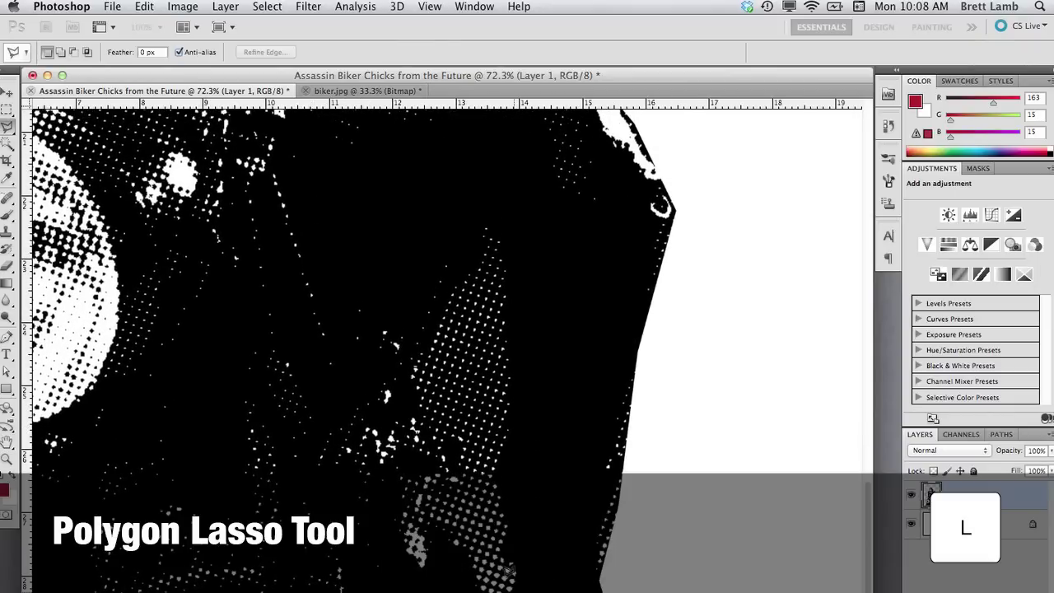
{"action": "left_click", "coordinate": [508, 580]}
{"action": "left_click", "coordinate": [477, 414]}
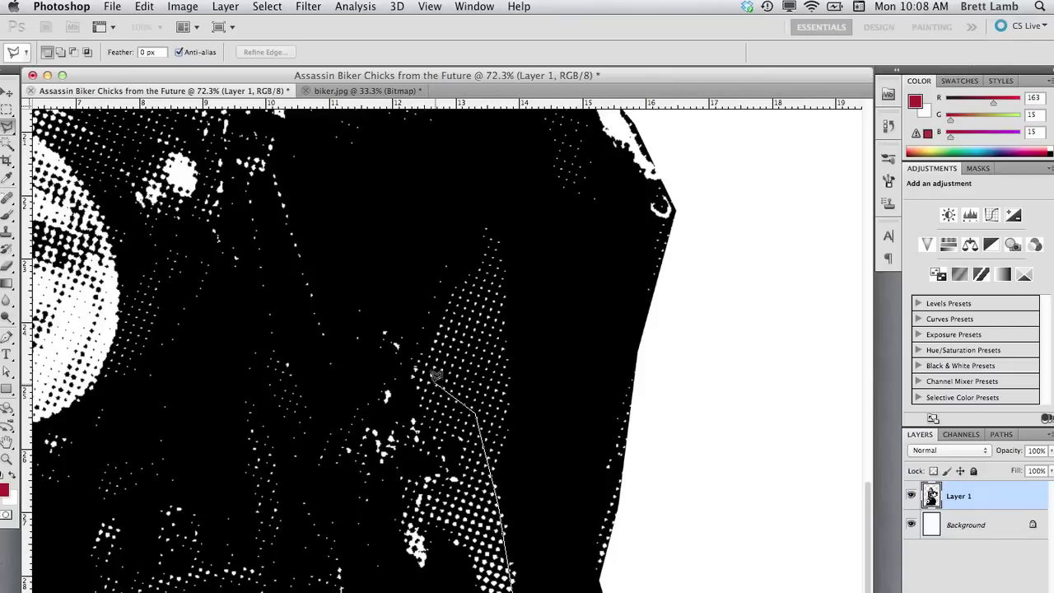
{"action": "left_click", "coordinate": [413, 375]}
{"action": "left_click", "coordinate": [437, 432]}
{"action": "left_click", "coordinate": [465, 436]}
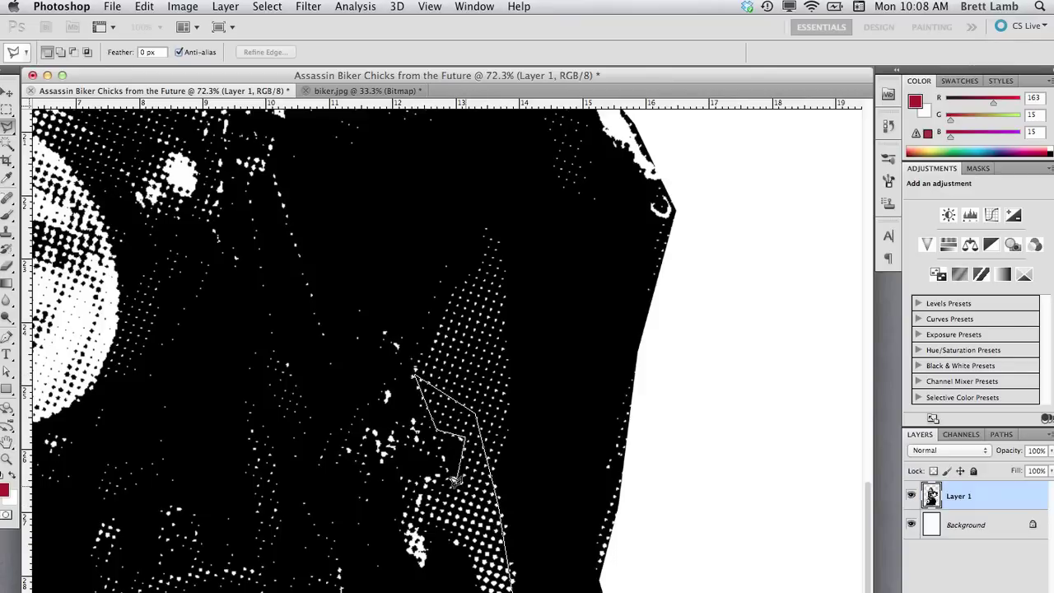
{"action": "left_click", "coordinate": [451, 492]}
{"action": "left_click", "coordinate": [423, 501]}
{"action": "left_click", "coordinate": [467, 541]}
{"action": "key", "text": "Return"}
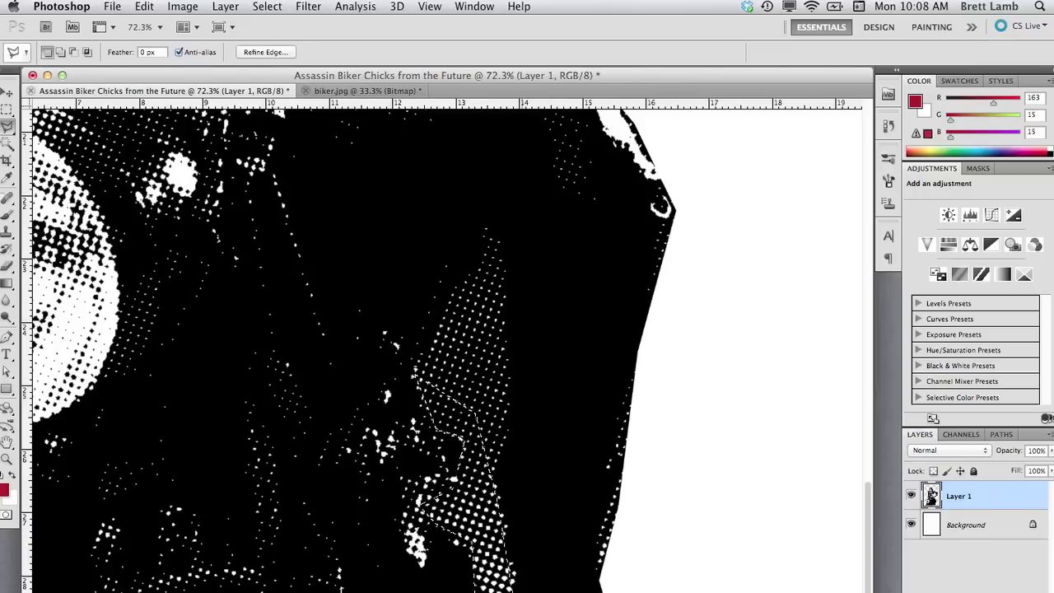
{"action": "key", "text": "Delete"}
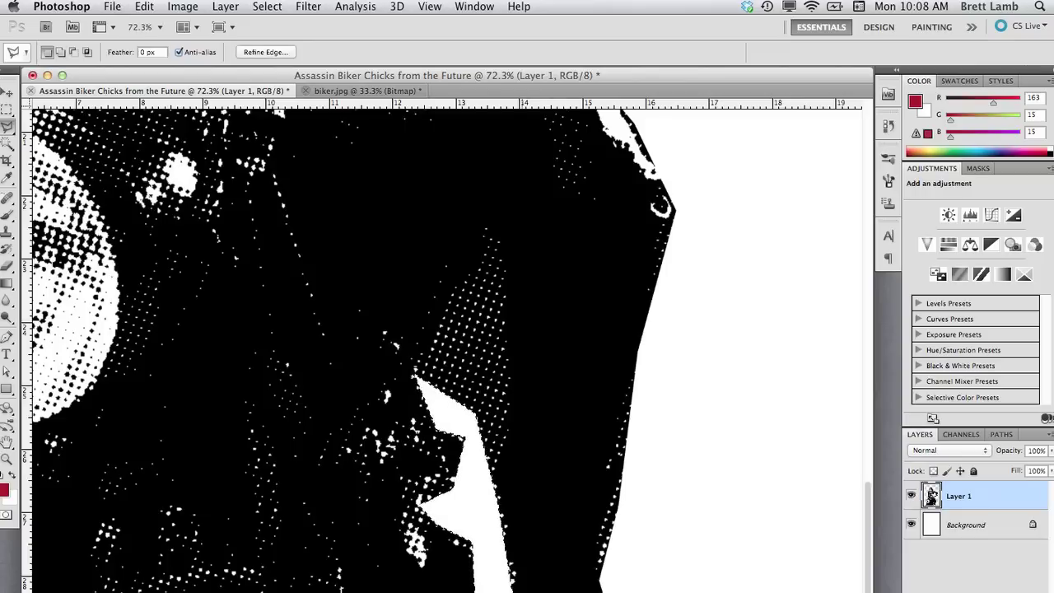
{"action": "left_click", "coordinate": [267, 6]}
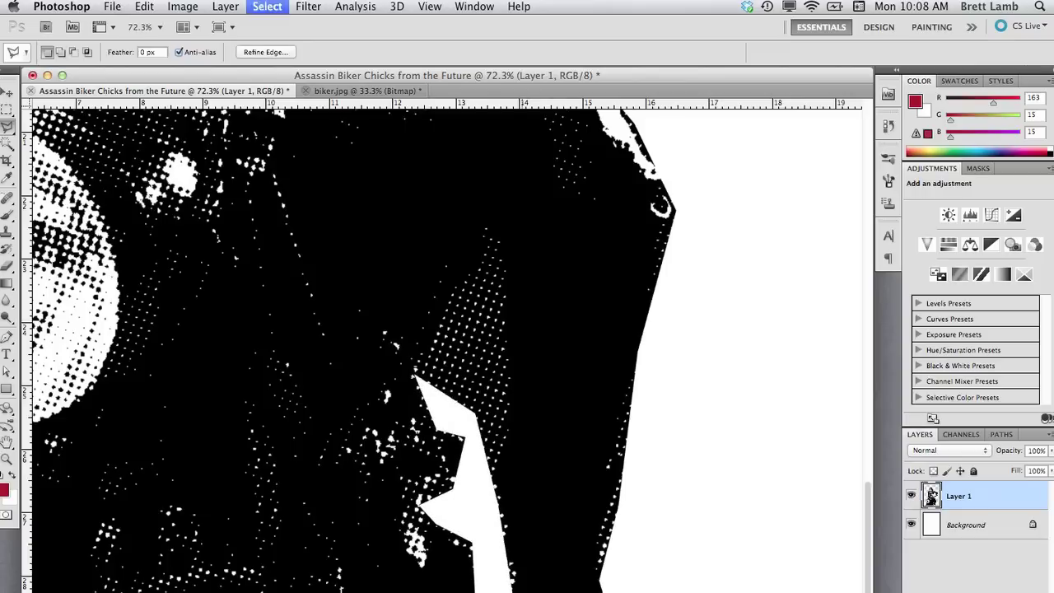
{"action": "key", "text": "super+d"}
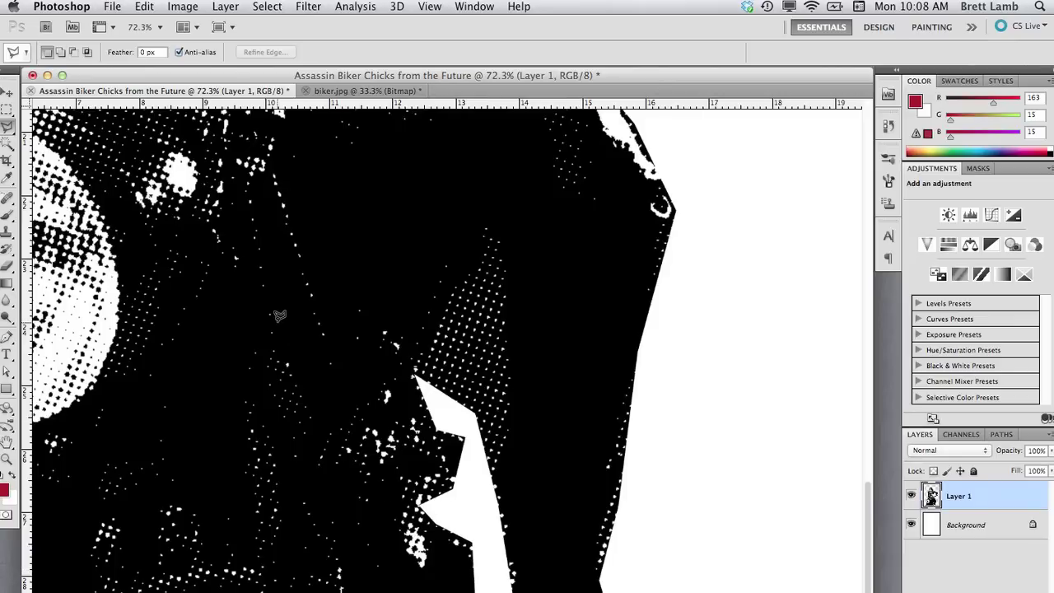
Step: Lasso the narrow background sliver between the woman's straight arm and her hair, delete it, and deselect
{"action": "key", "text": "h"}
{"action": "left_click_drag", "start_coordinate": [272, 313], "coordinate": [603, 439]}
{"action": "left_click_drag", "start_coordinate": [558, 294], "coordinate": [449, 401]}
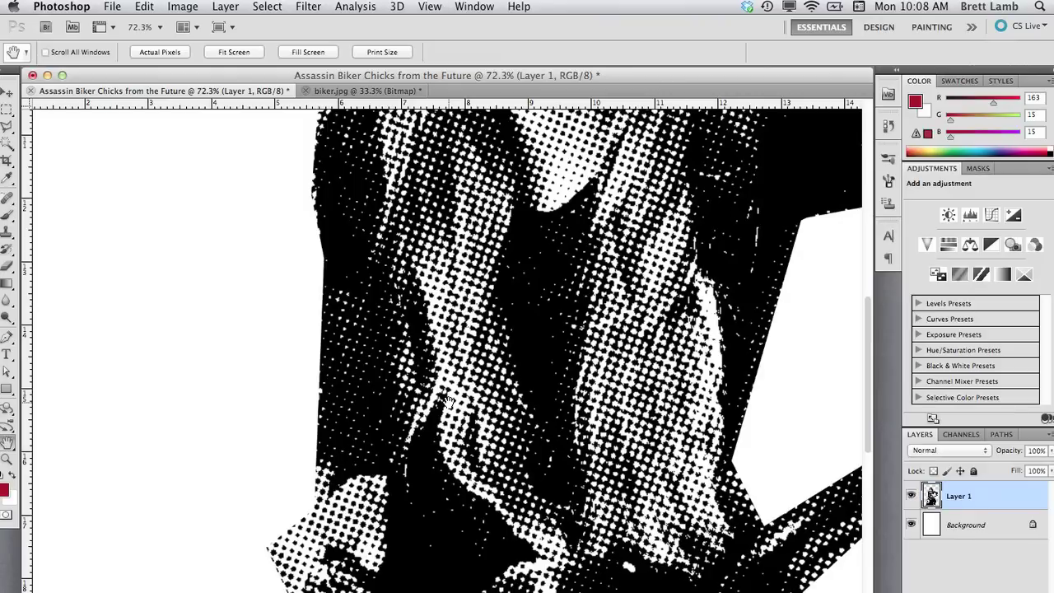
{"action": "key", "text": "l"}
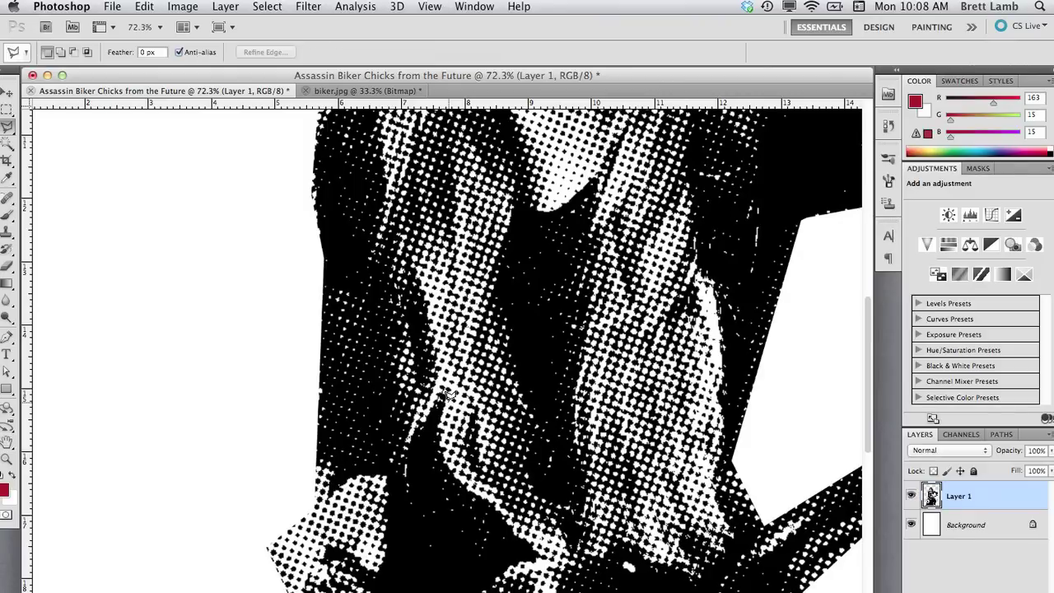
{"action": "left_click", "coordinate": [402, 301]}
{"action": "left_click", "coordinate": [395, 359]}
{"action": "left_click", "coordinate": [400, 410]}
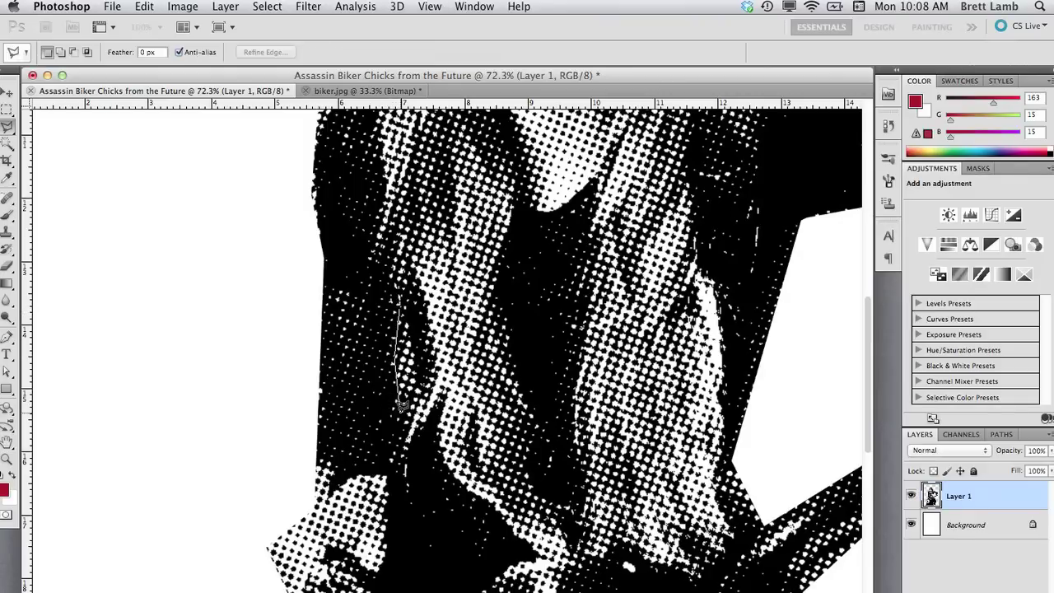
{"action": "left_click", "coordinate": [425, 394]}
{"action": "left_click", "coordinate": [405, 300]}
{"action": "key", "text": "BackSpace"}
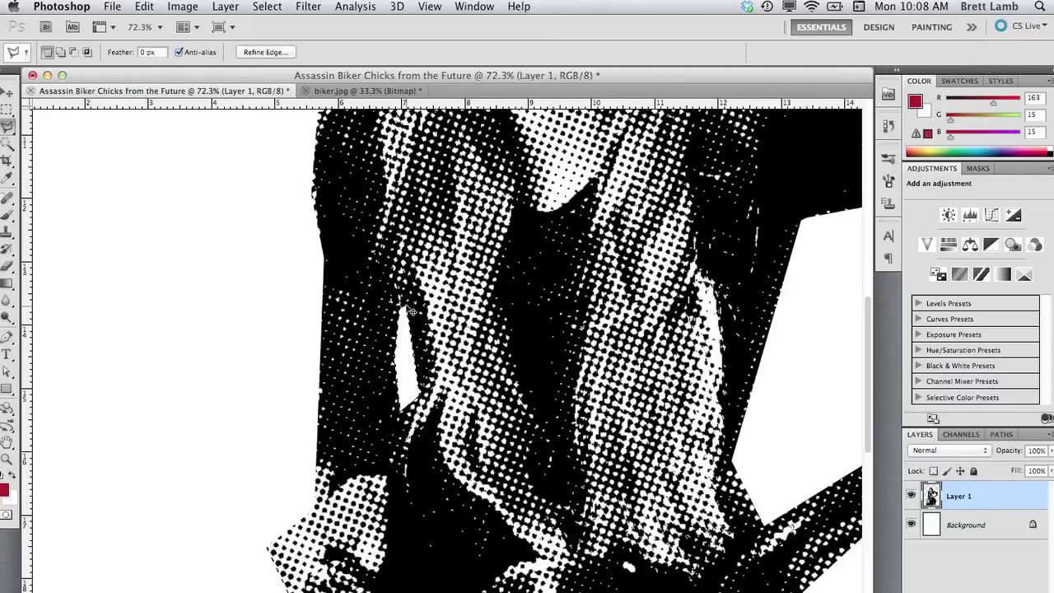
{"action": "key", "text": "super+d"}
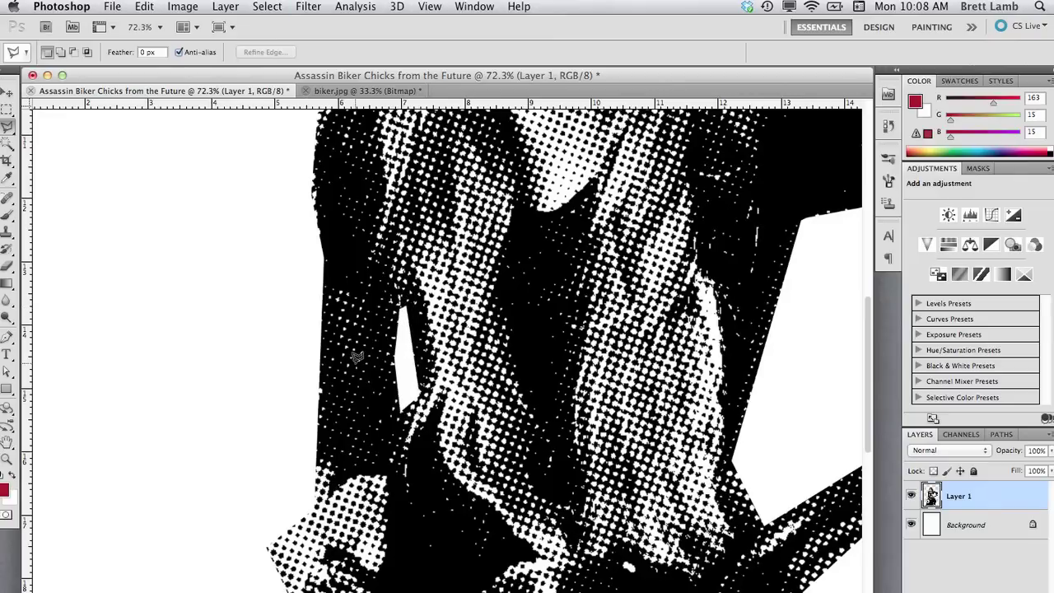
{"action": "key", "text": "z"}
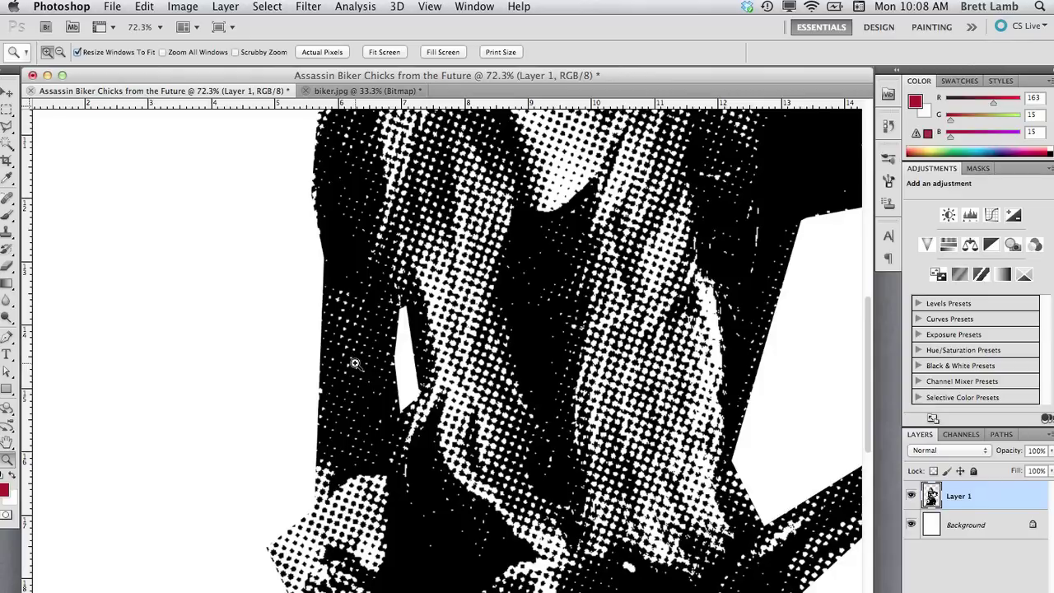
{"action": "key", "text": "alt"}
{"action": "left_click", "coordinate": [355, 363], "text": "alt"}
{"action": "left_click", "coordinate": [354, 364], "text": "alt"}
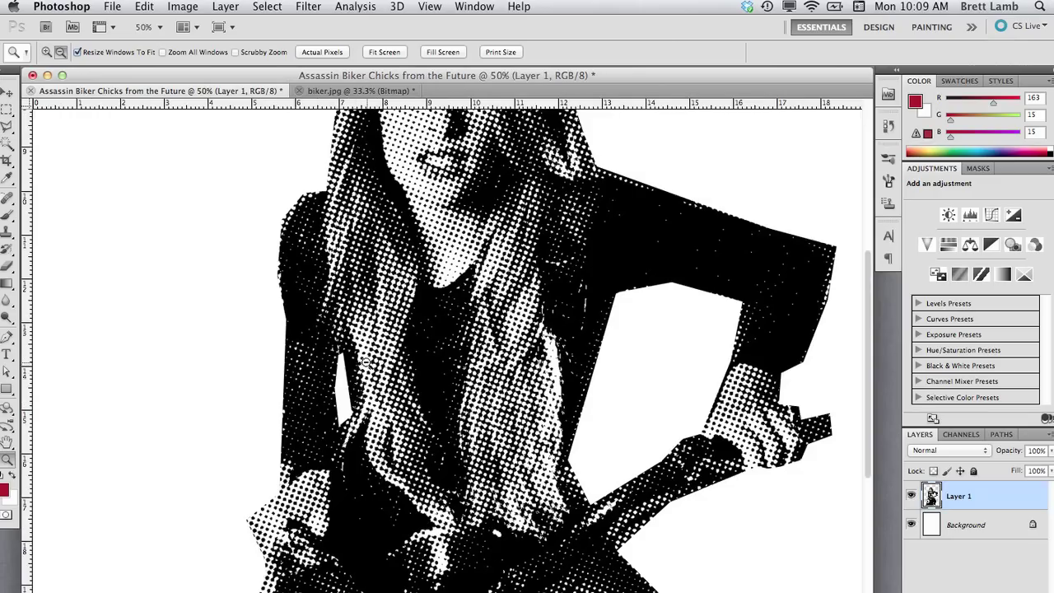
Step: Scale the biker cut-out on Layer 1 proportionally to about 126% and place it so it runs off the poster's right and bottom edges
{"action": "left_click", "coordinate": [368, 363], "text": "alt"}
{"action": "left_click", "coordinate": [368, 363], "text": "alt"}
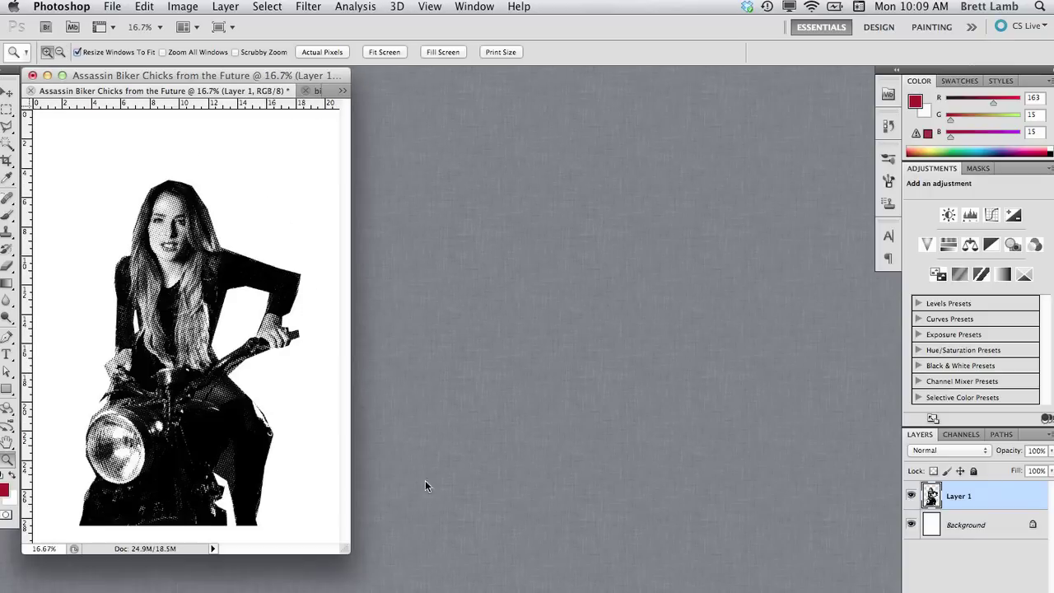
{"action": "left_click_drag", "start_coordinate": [352, 552], "coordinate": [864, 592]}
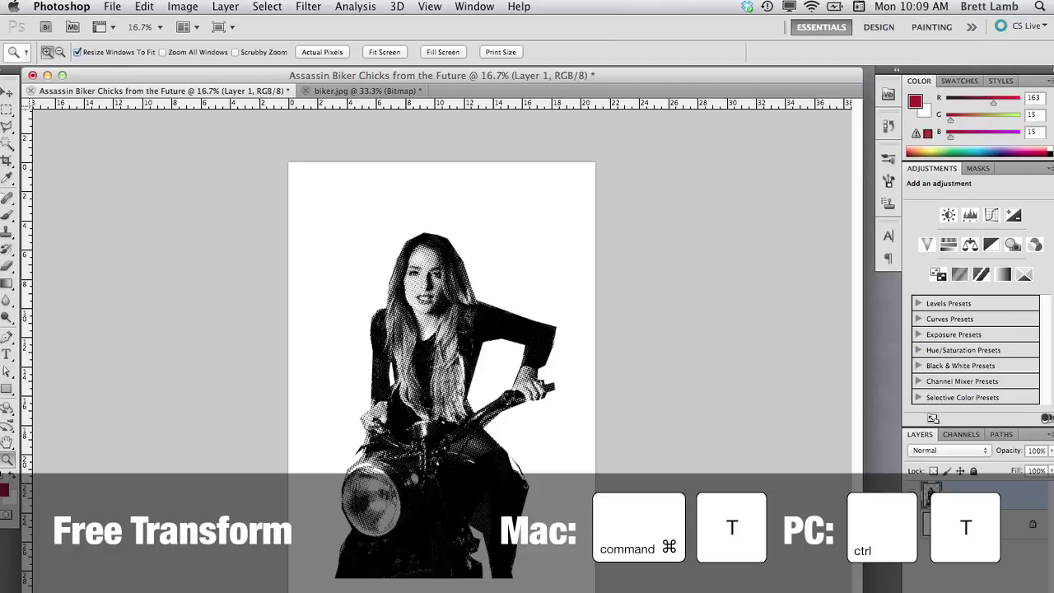
{"action": "key", "text": "super+t"}
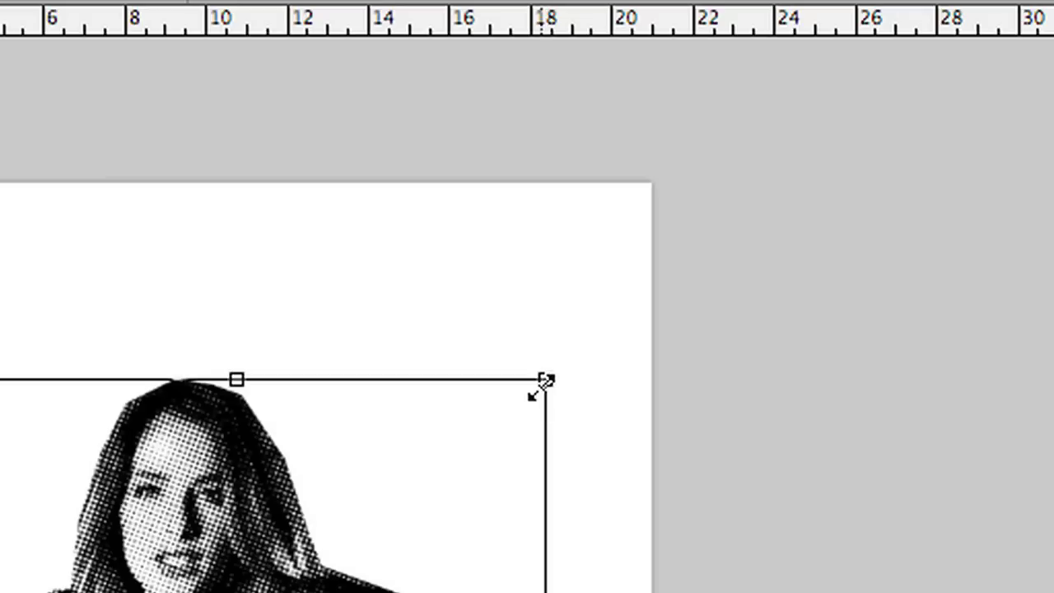
{"action": "left_click_drag", "start_coordinate": [555, 236], "coordinate": [612, 198]}
{"action": "left_click_drag", "start_coordinate": [696, 280], "coordinate": [754, 160]}
{"action": "left_click_drag", "start_coordinate": [256, 420], "coordinate": [387, 531]}
{"action": "left_click_drag", "start_coordinate": [499, 288], "coordinate": [499, 288]}
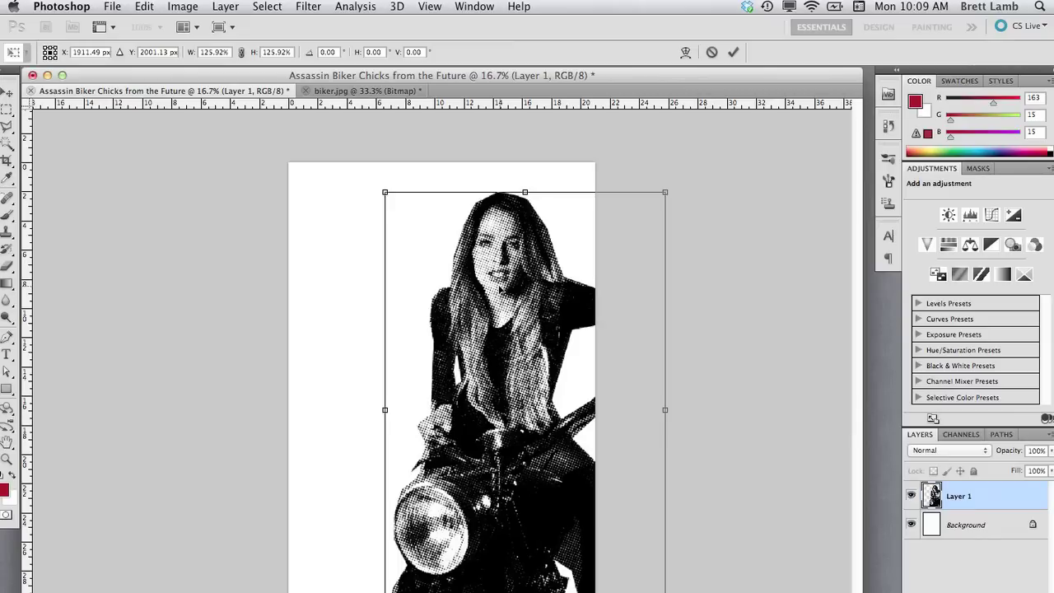
{"action": "left_click_drag", "start_coordinate": [525, 294], "coordinate": [534, 296]}
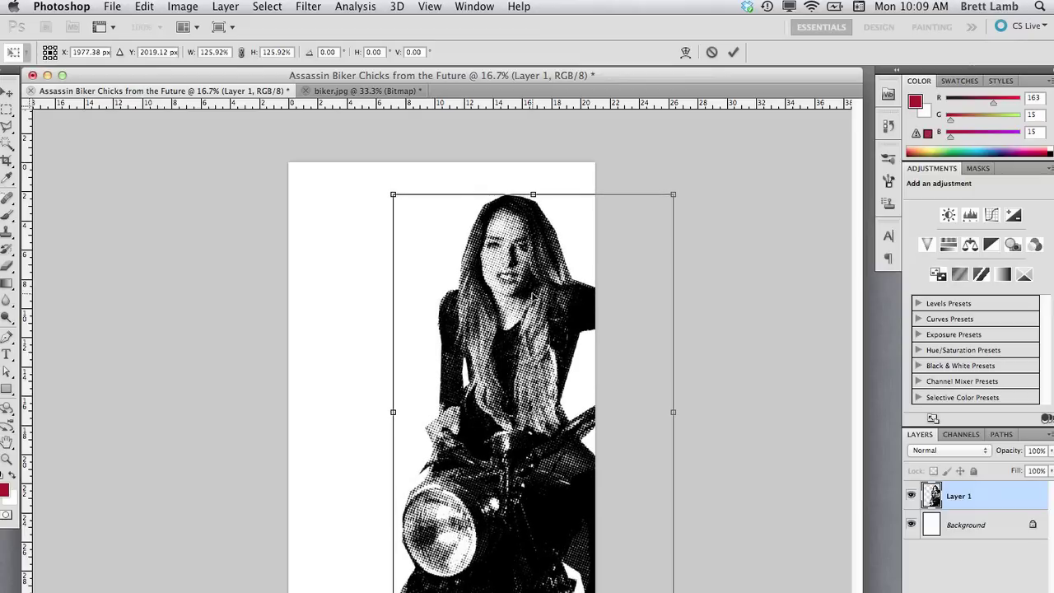
{"action": "key", "text": "Return"}
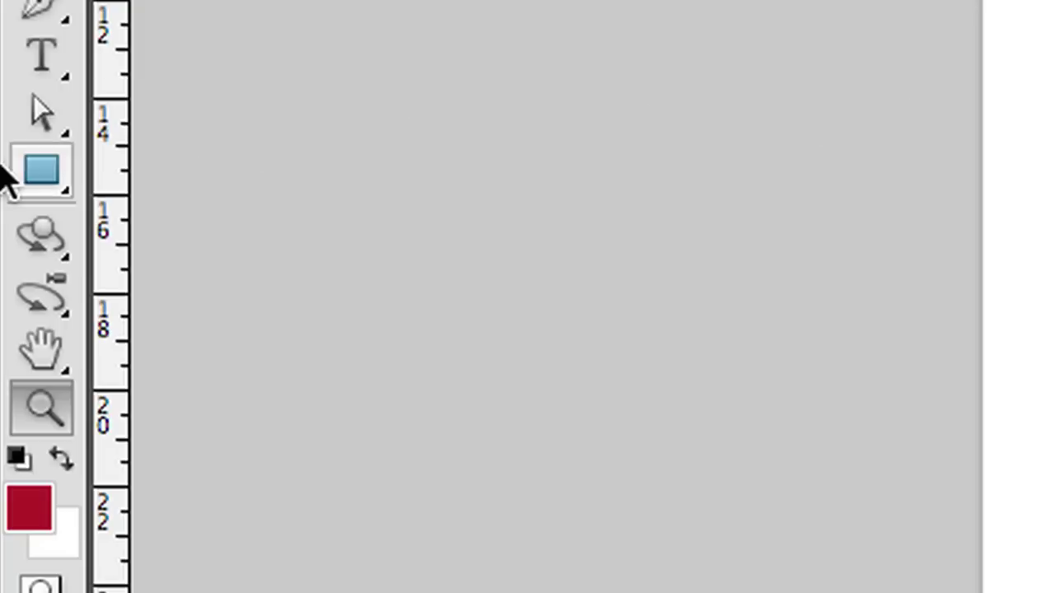
Step: Draw a full-width dark red rectangle (RGB 163, 15, 15) with the Rectangle Tool, from the biker's hand down to the poster's bottom edge
{"action": "left_click", "coordinate": [5, 388]}
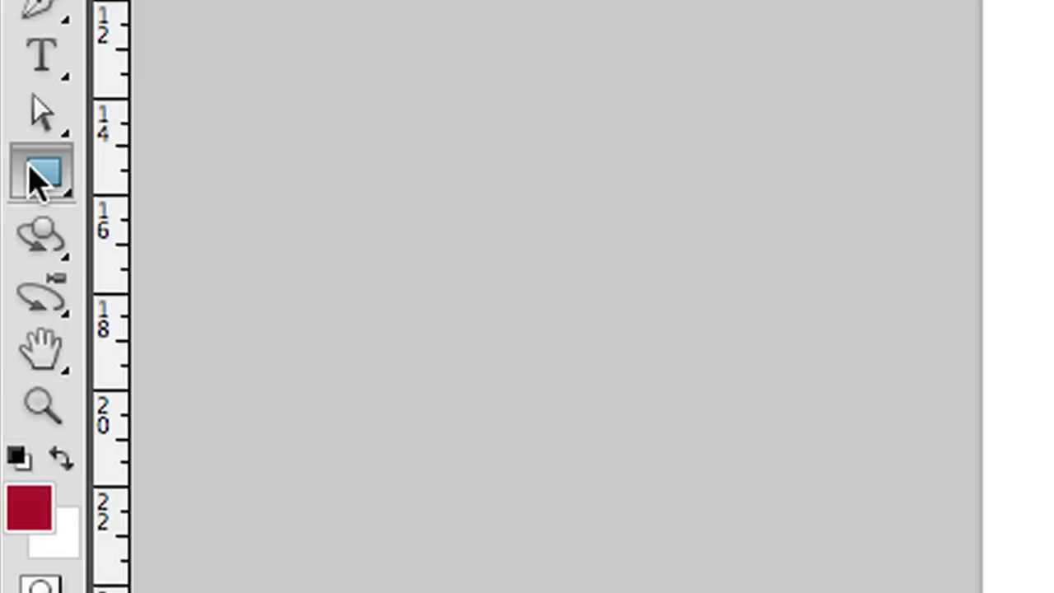
{"action": "left_click", "coordinate": [37, 177]}
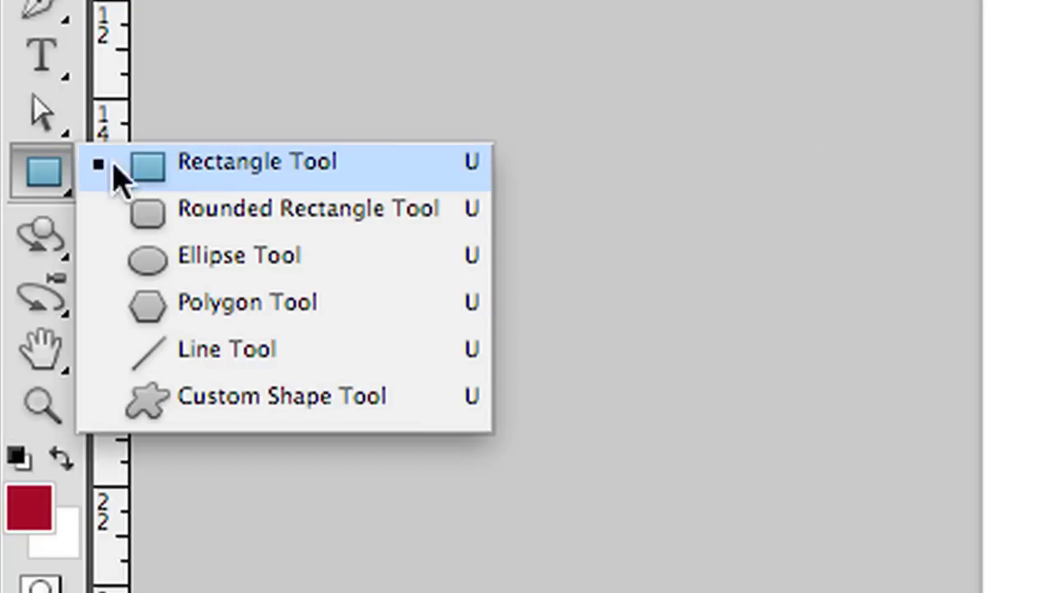
{"action": "left_click", "coordinate": [212, 189]}
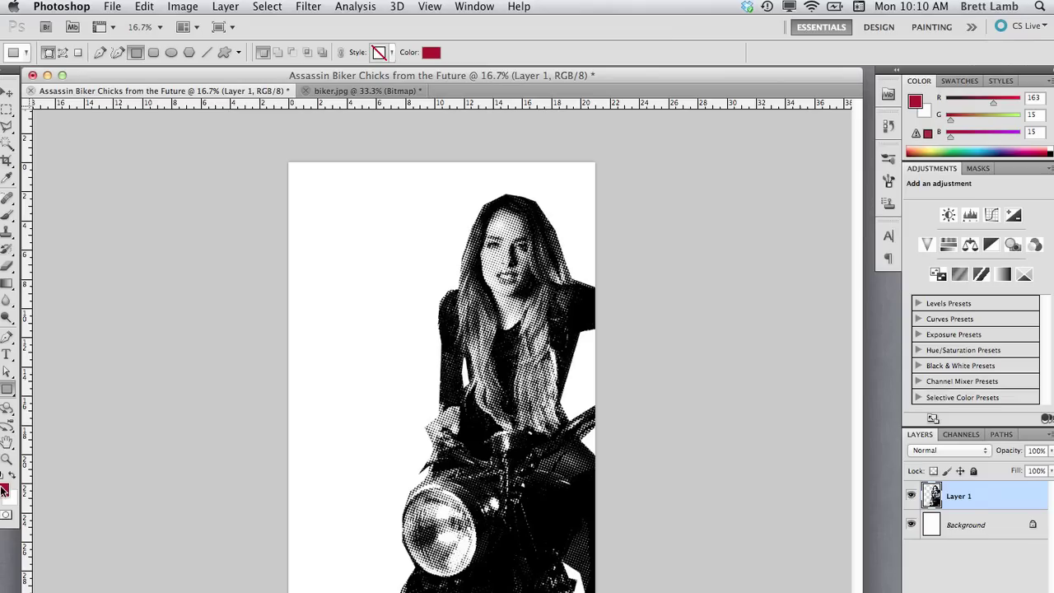
{"action": "left_click", "coordinate": [4, 492]}
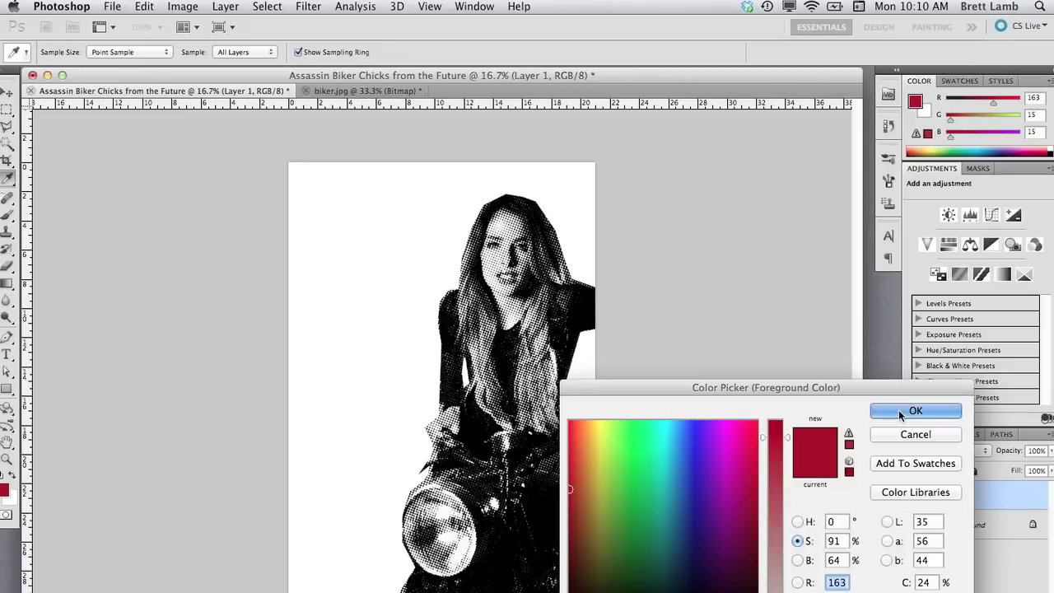
{"action": "left_click", "coordinate": [826, 82]}
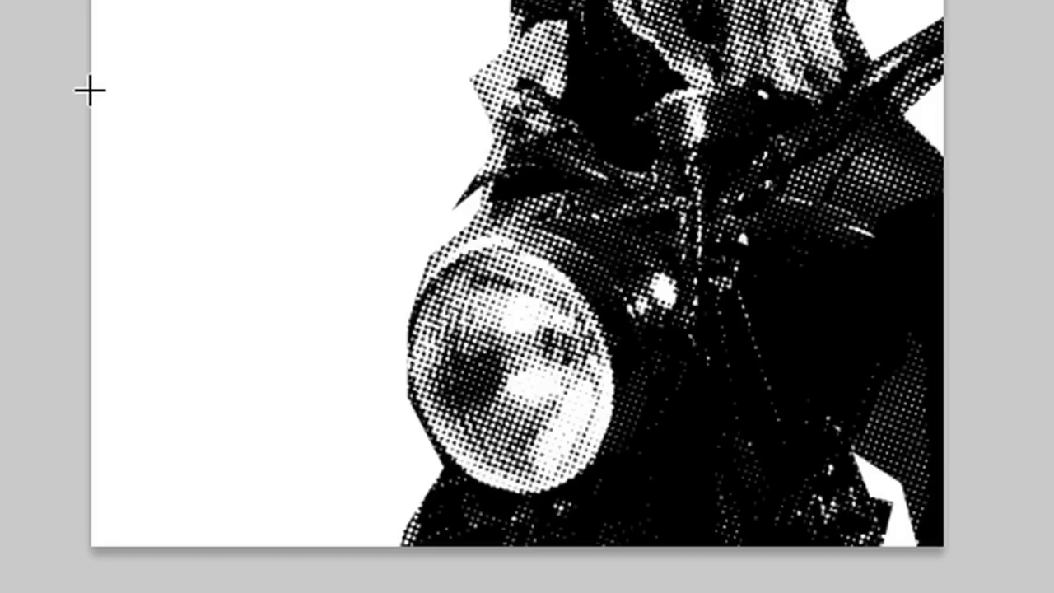
{"action": "left_click_drag", "start_coordinate": [90, 90], "coordinate": [940, 546]}
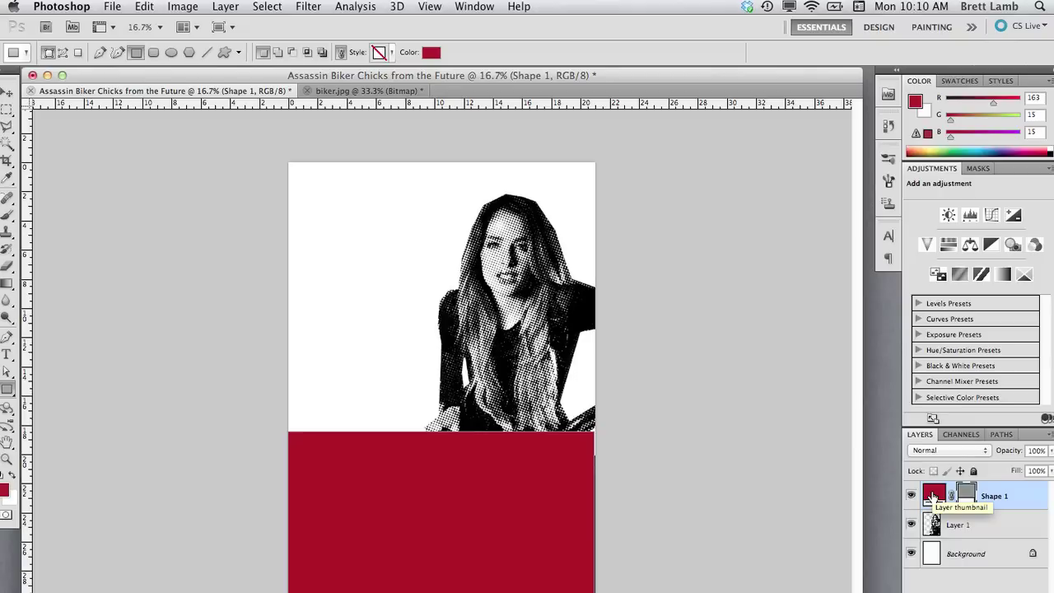
{"action": "double_click", "coordinate": [635, 297]}
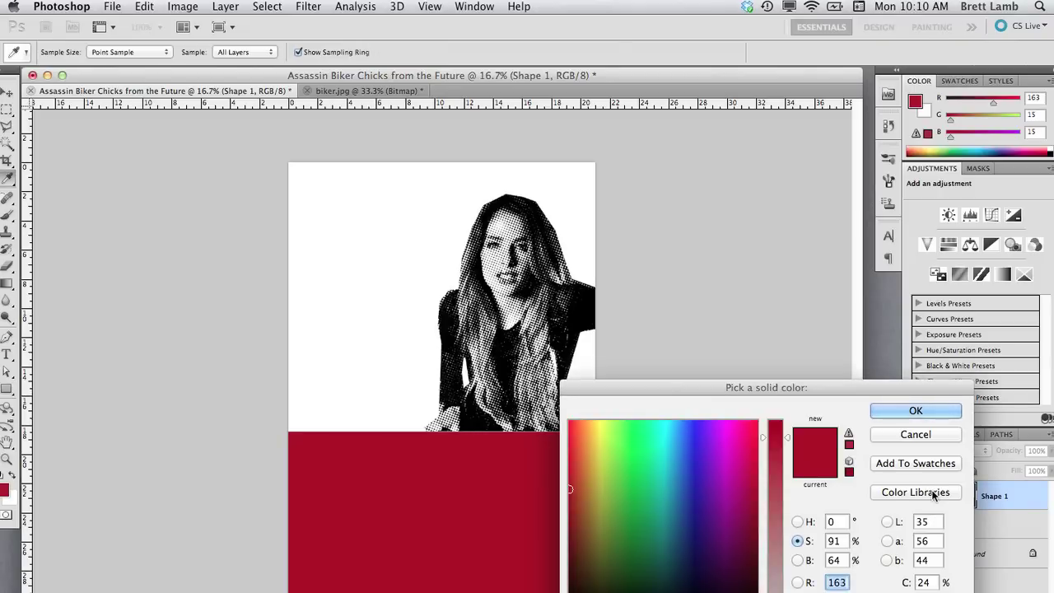
{"action": "left_click", "coordinate": [894, 411]}
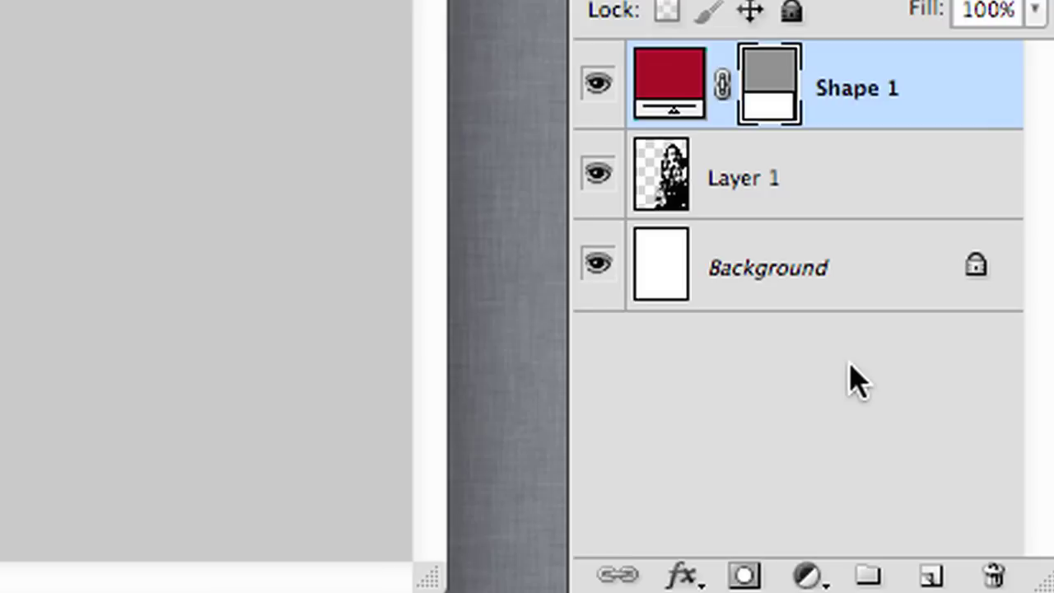
Step: Add a black Stroke layer style to the red rectangle with size 8 px and position Inside
{"action": "left_click", "coordinate": [681, 579]}
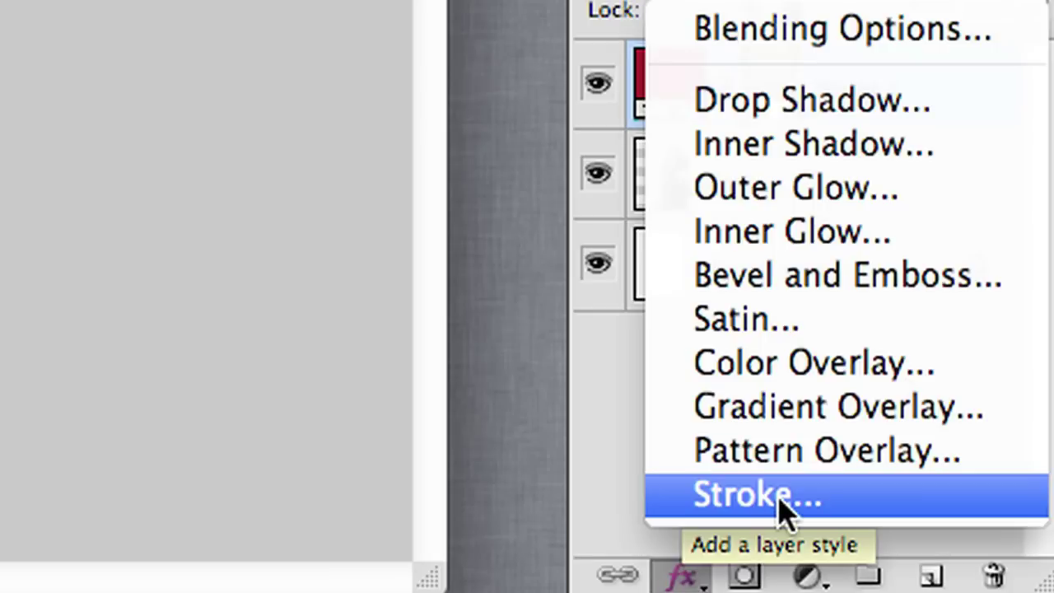
{"action": "left_click", "coordinate": [859, 499]}
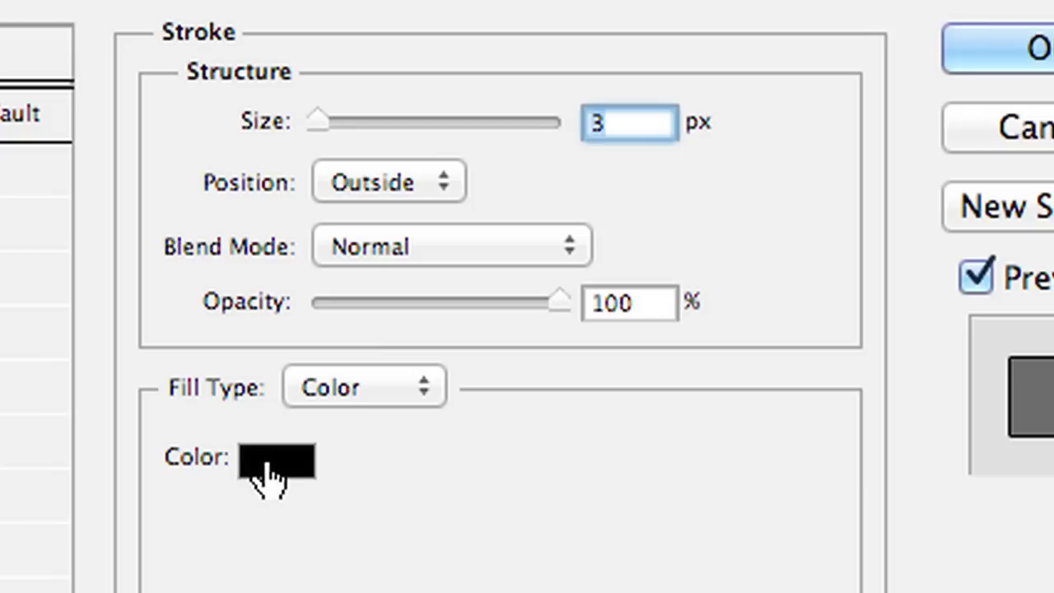
{"action": "mouse_move", "coordinate": [317, 129]}
{"action": "left_mouse_down"}
{"action": "mouse_move", "coordinate": [328, 140]}
{"action": "mouse_move", "coordinate": [332, 132]}
{"action": "left_mouse_up"}
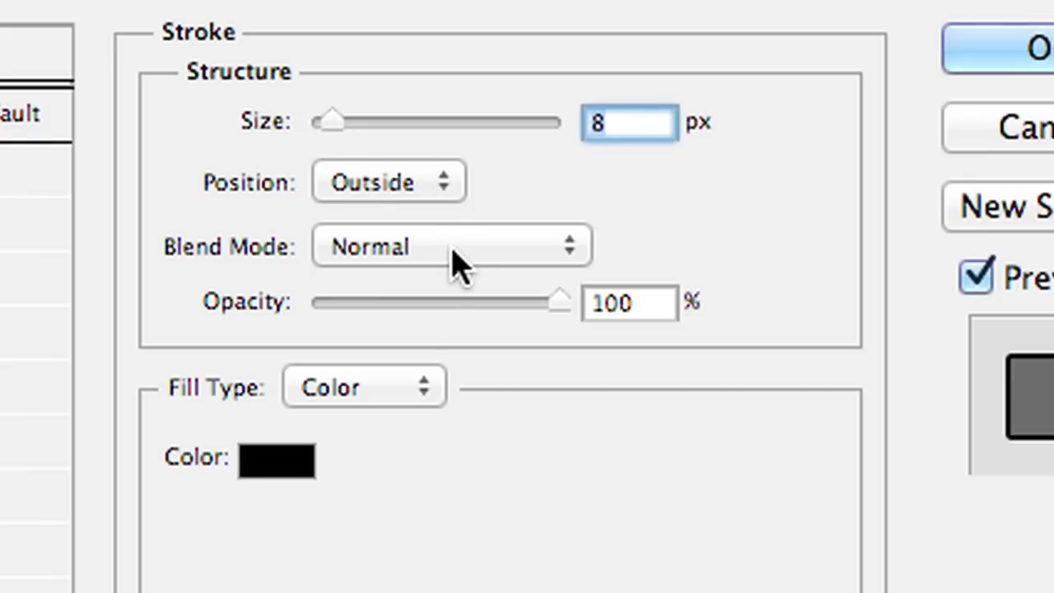
{"action": "left_click", "coordinate": [445, 183]}
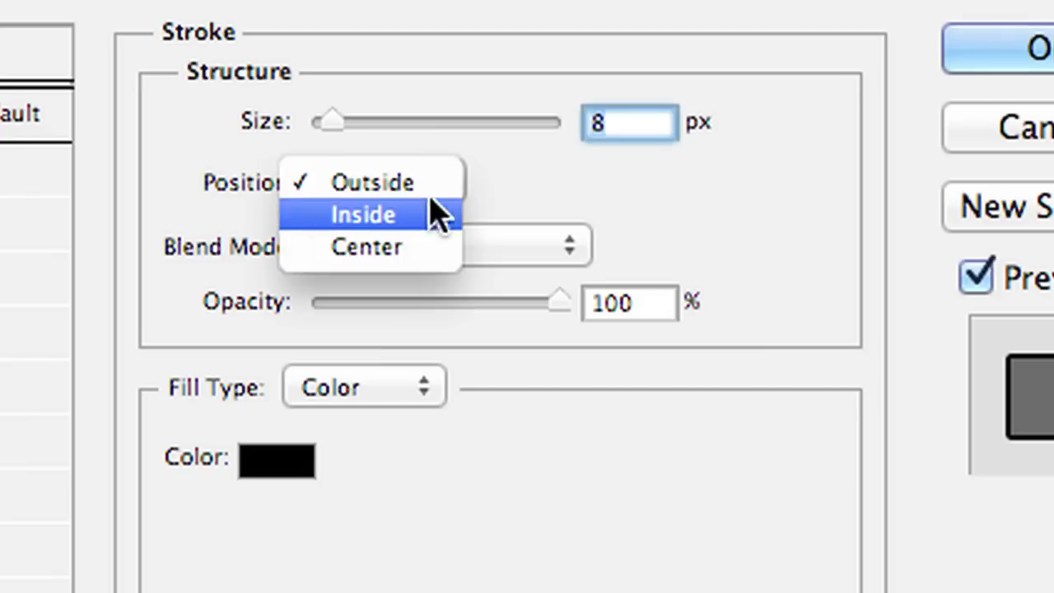
{"action": "left_click", "coordinate": [437, 218]}
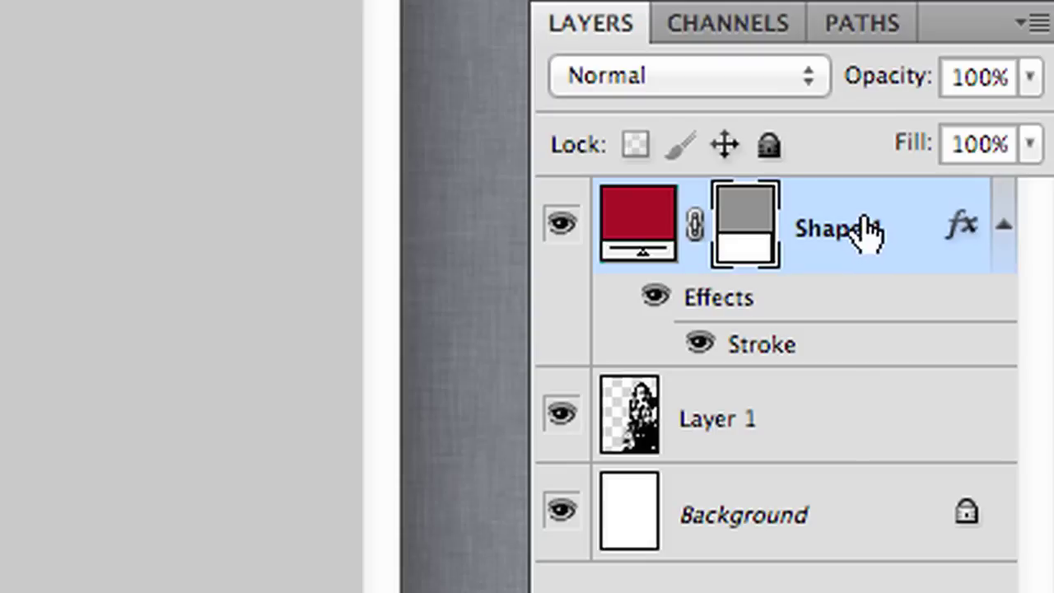
Step: Place the Shape 1 layer beneath Layer 1 and shift the biker image slightly toward the poster's right edge
{"action": "left_click_drag", "start_coordinate": [847, 228], "coordinate": [859, 449]}
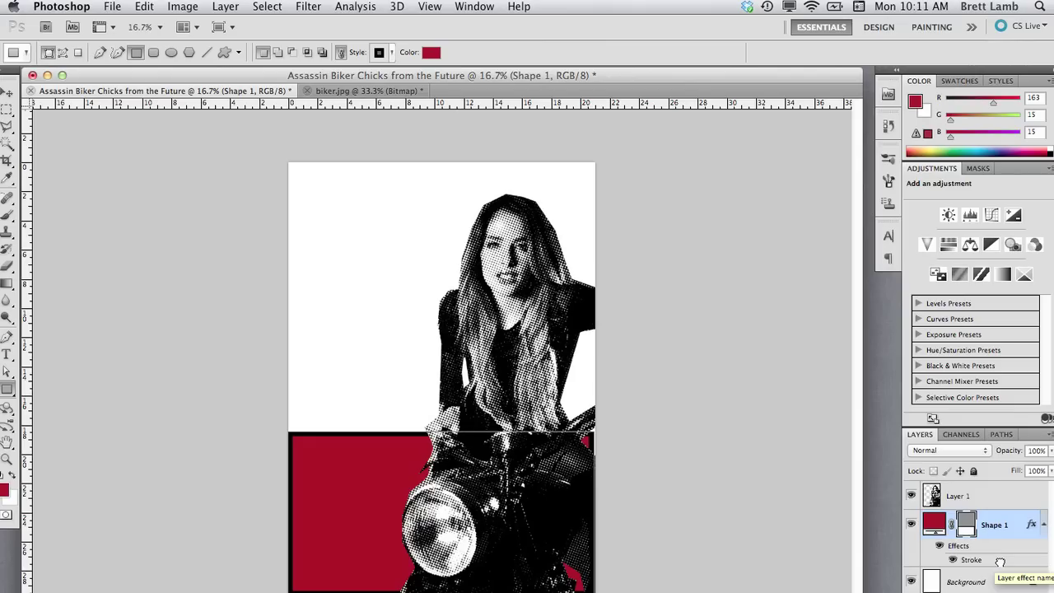
{"action": "left_click", "coordinate": [964, 497]}
{"action": "key", "text": "v"}
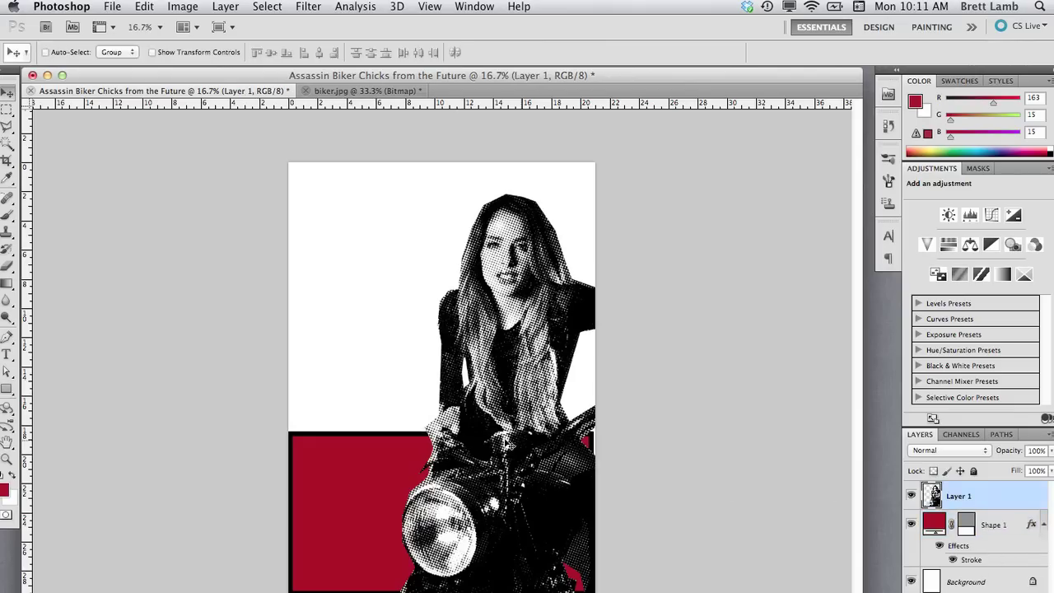
{"action": "left_click_drag", "start_coordinate": [504, 442], "coordinate": [514, 440]}
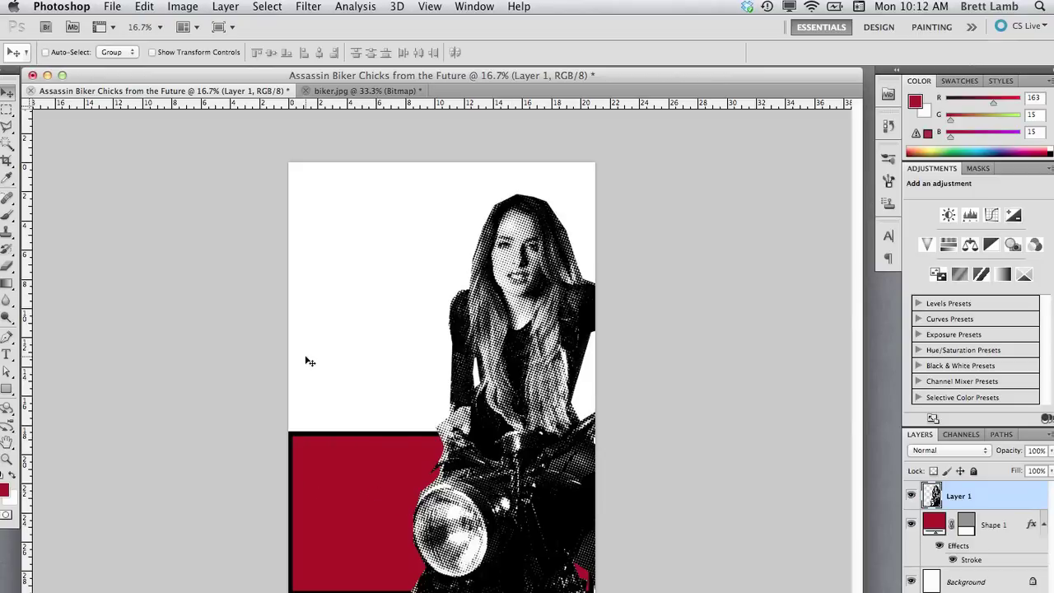
Step: Create a paragraph text box in the red area beside the headlight, widened to reach the motorcycle
{"action": "key", "text": "t"}
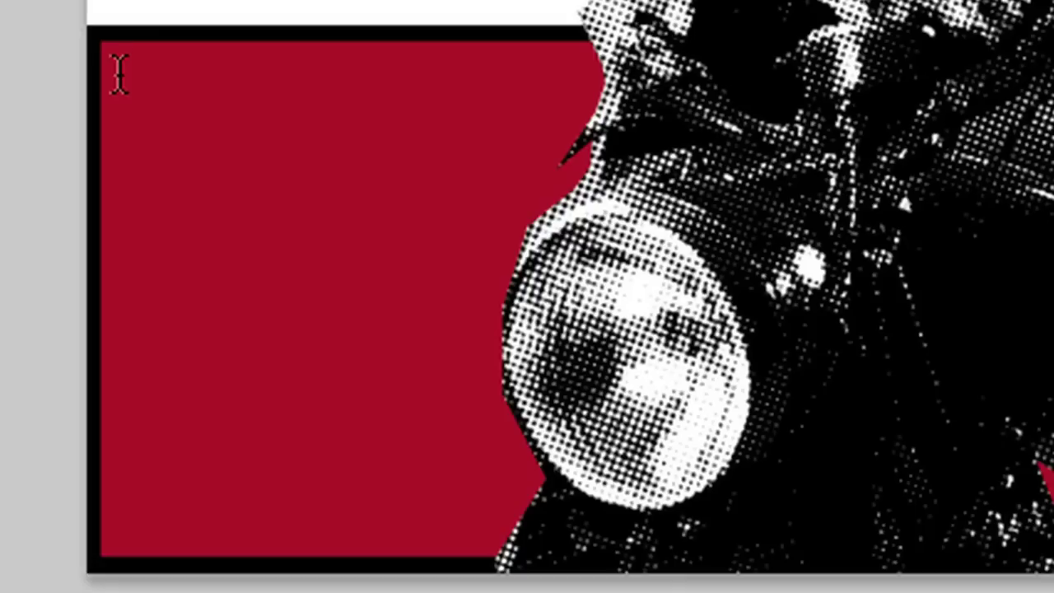
{"action": "left_click_drag", "start_coordinate": [299, 444], "coordinate": [391, 568]}
{"action": "left_click_drag", "start_coordinate": [452, 494], "coordinate": [592, 495]}
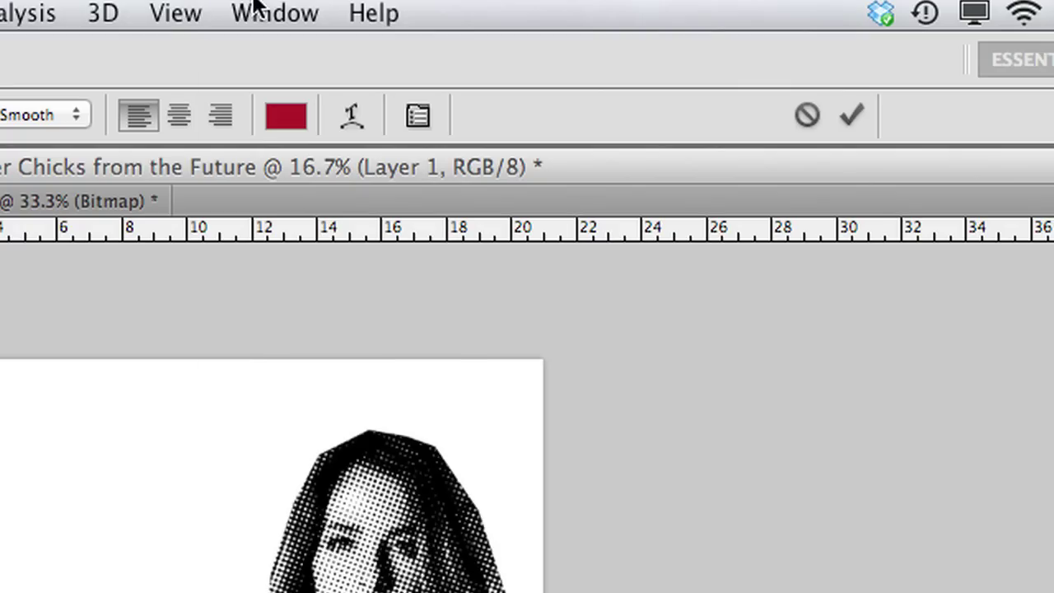
Step: Set the text color to white (ffffff) in the Character settings
{"action": "left_click", "coordinate": [470, 6]}
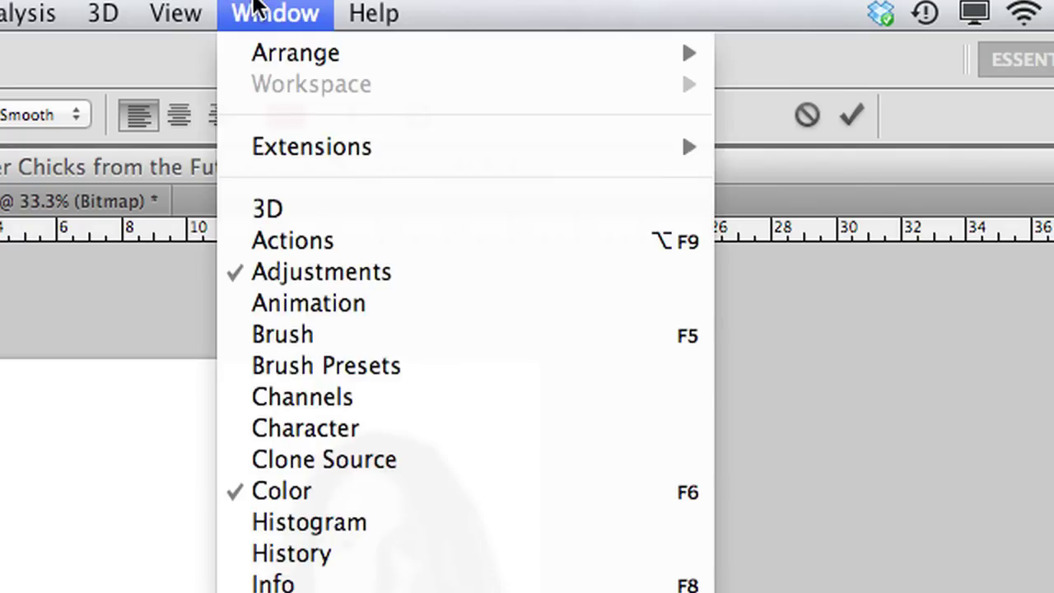
{"action": "left_click", "coordinate": [350, 431]}
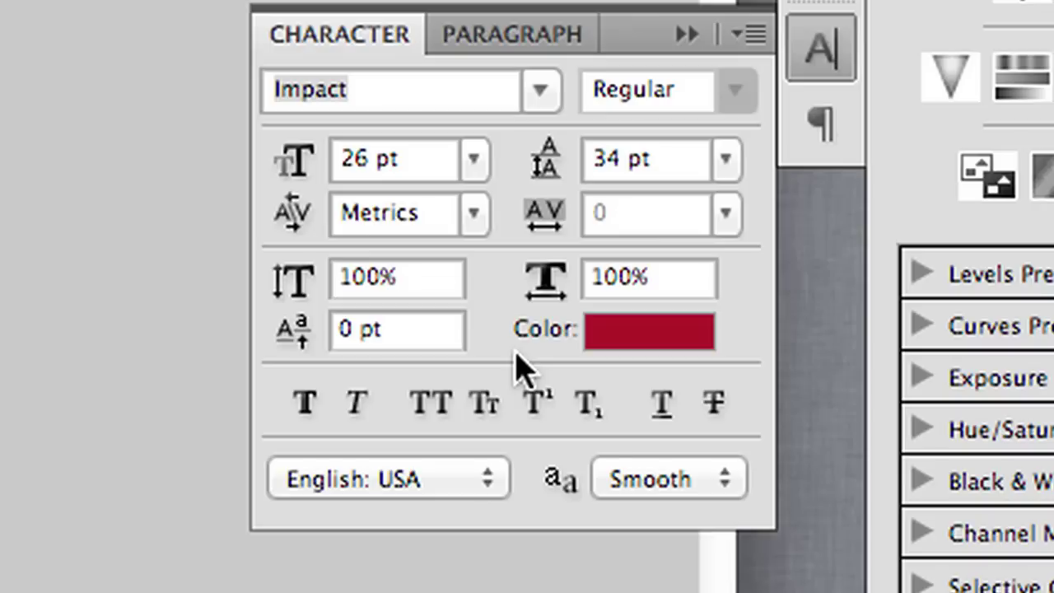
{"action": "left_click", "coordinate": [627, 346]}
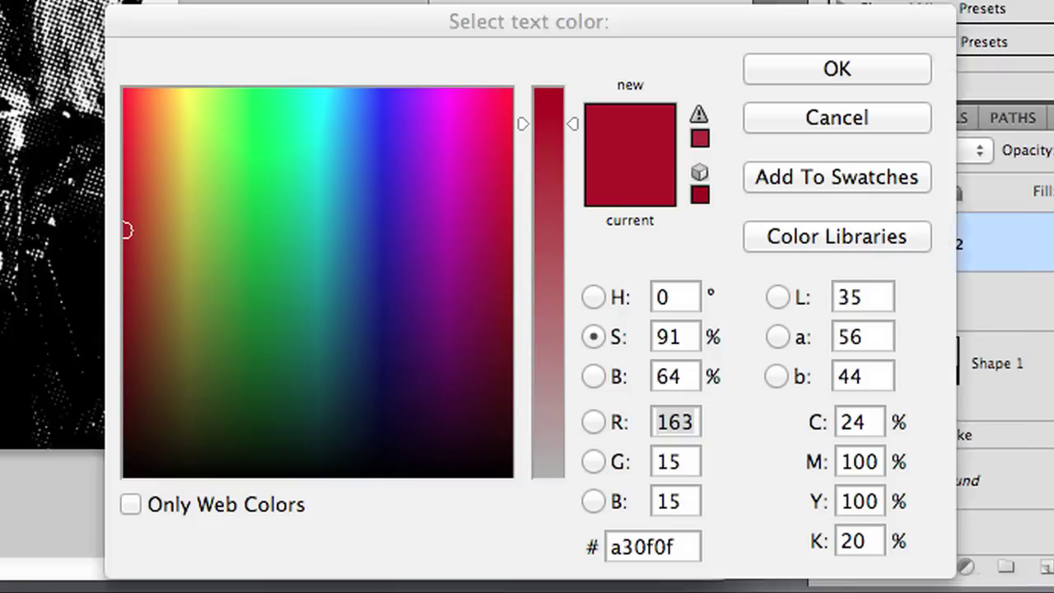
{"action": "left_click_drag", "start_coordinate": [361, 215], "coordinate": [219, 47]}
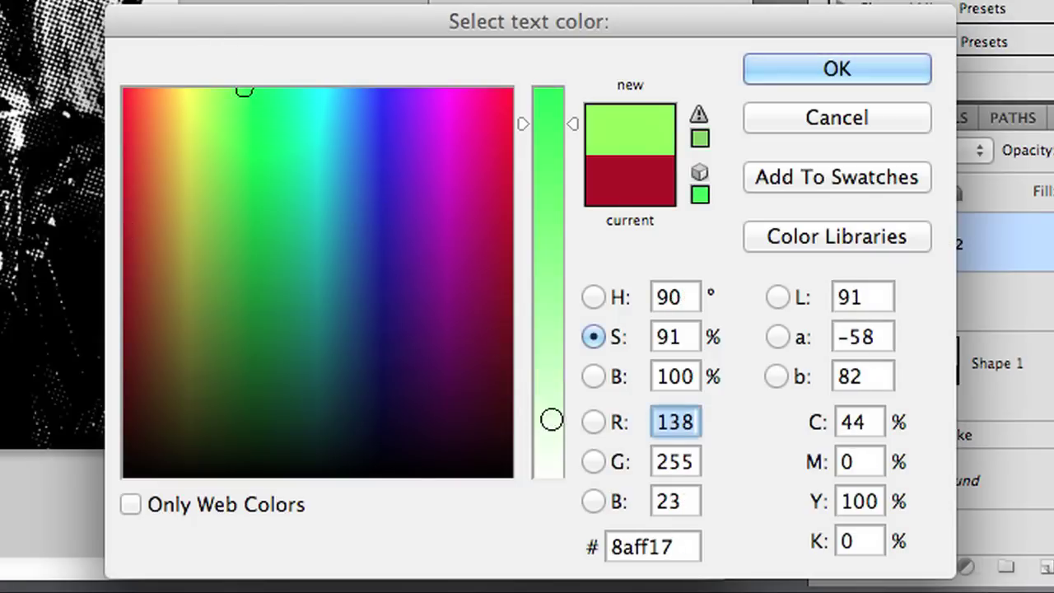
{"action": "left_click_drag", "start_coordinate": [555, 429], "coordinate": [548, 508]}
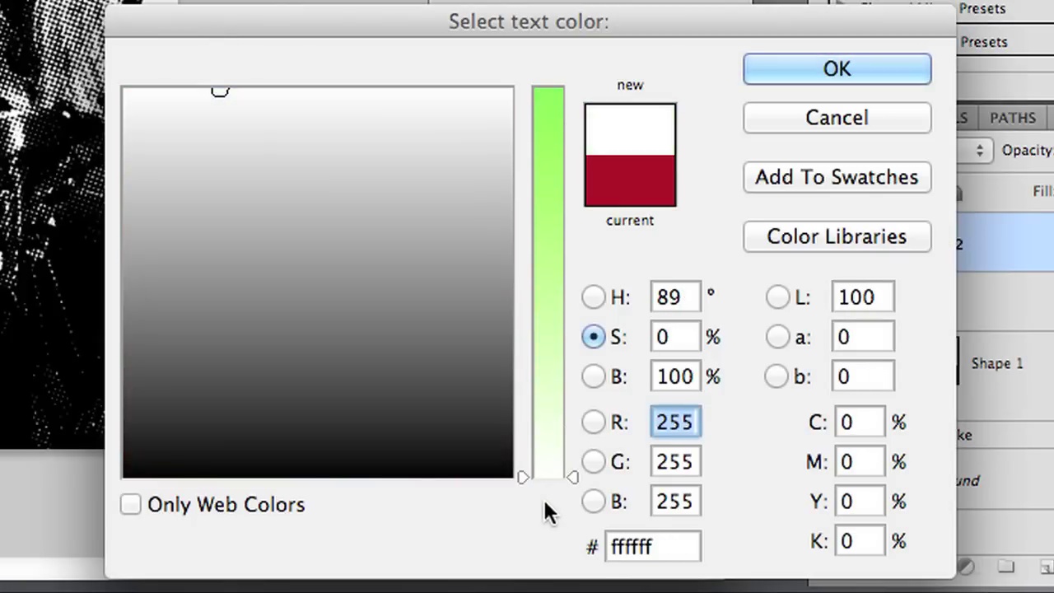
{"action": "left_click_drag", "start_coordinate": [183, 91], "coordinate": [125, 88]}
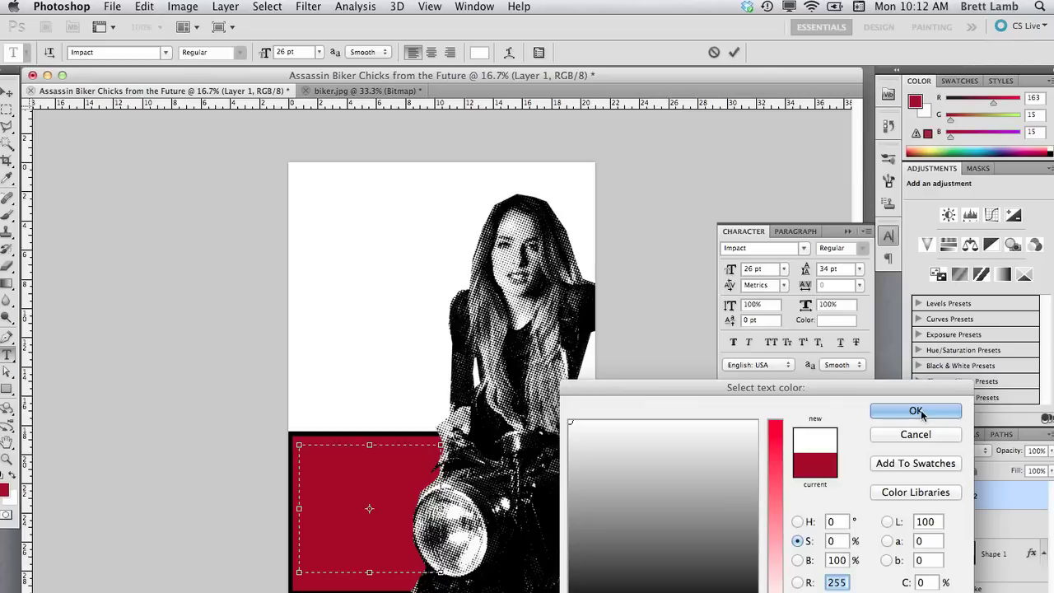
{"action": "left_click", "coordinate": [886, 73]}
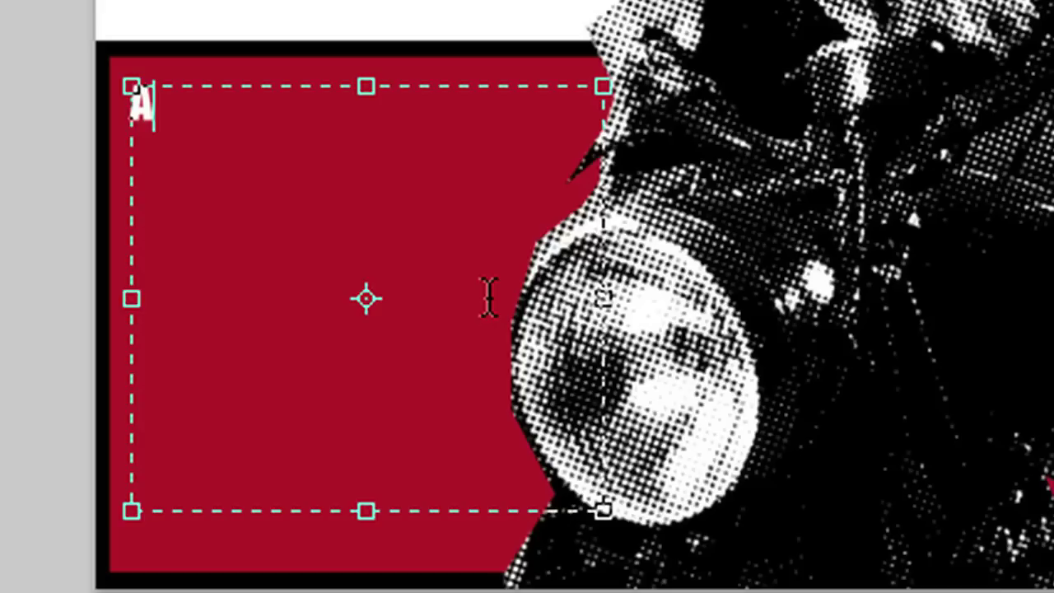
Step: Enter the title on four lines in the text box: ASSASSIN, BIKER CHICKS, FROM THE, FUTURE
{"action": "type", "text": "ASSAS"}
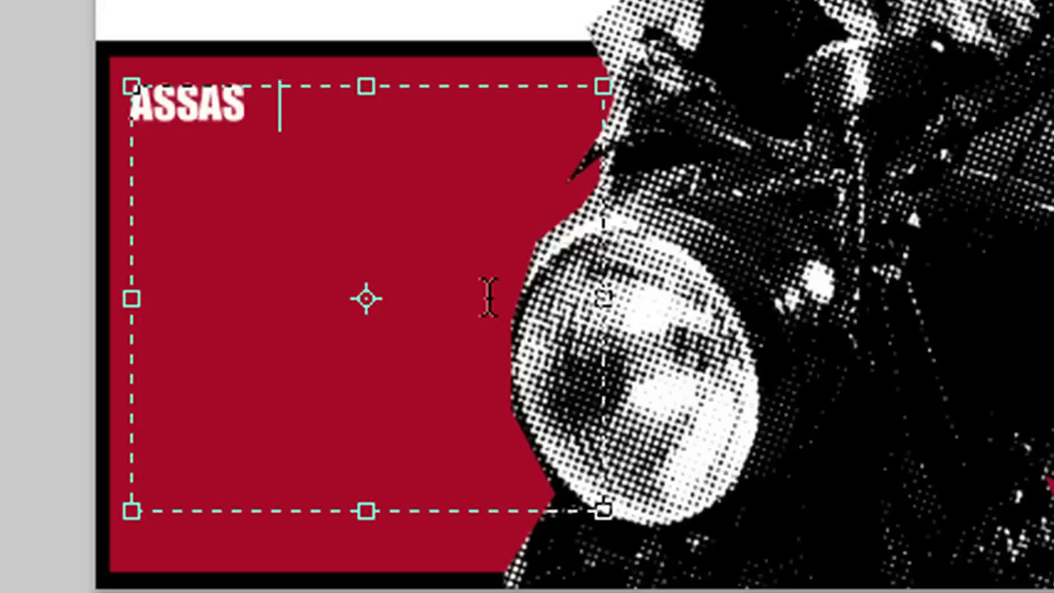
{"action": "type", "text": "SIN "}
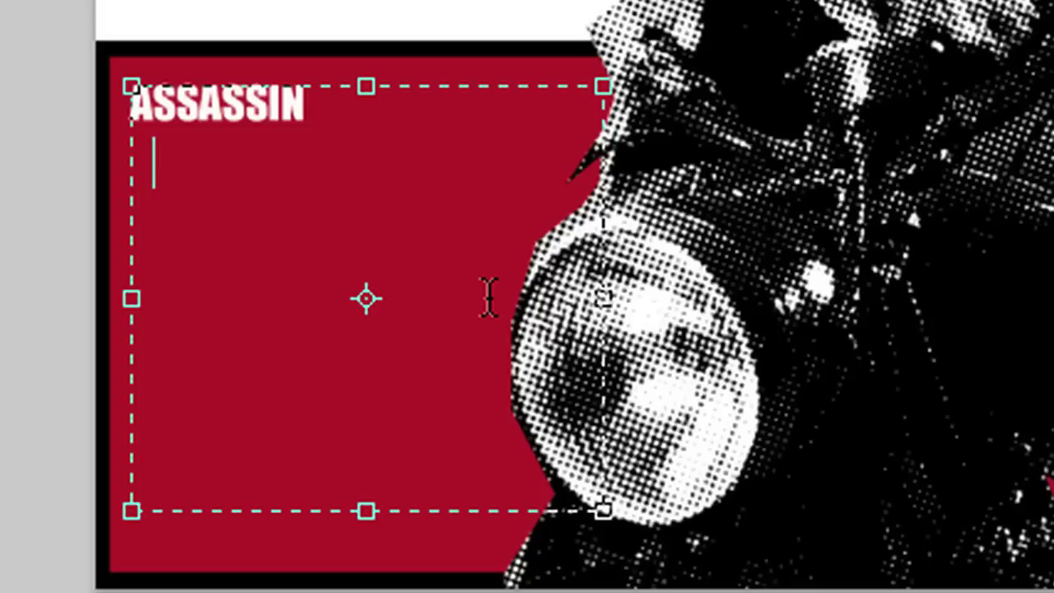
{"action": "type", "text": "BIKER CHICKS"}
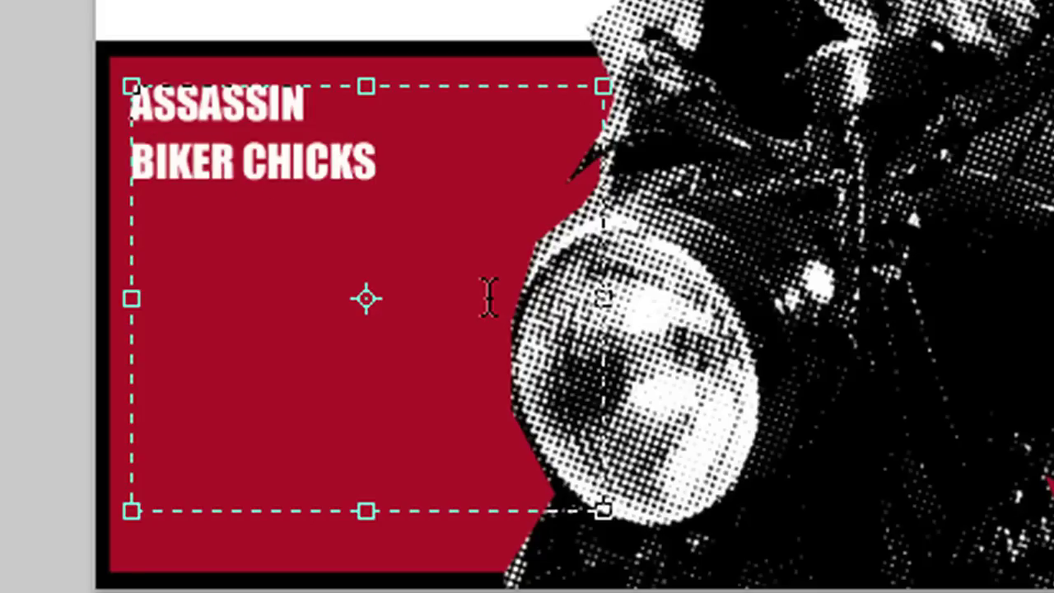
{"action": "key", "text": "Return"}
{"action": "type", "text": "FROM THE"}
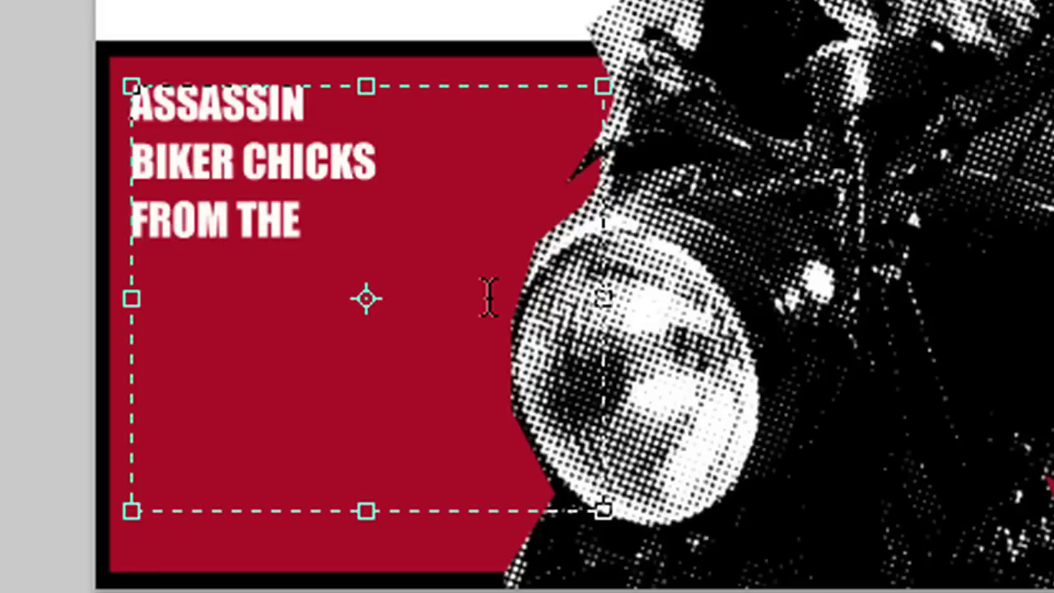
{"action": "key", "text": "Return"}
{"action": "type", "text": "FUTURE"}
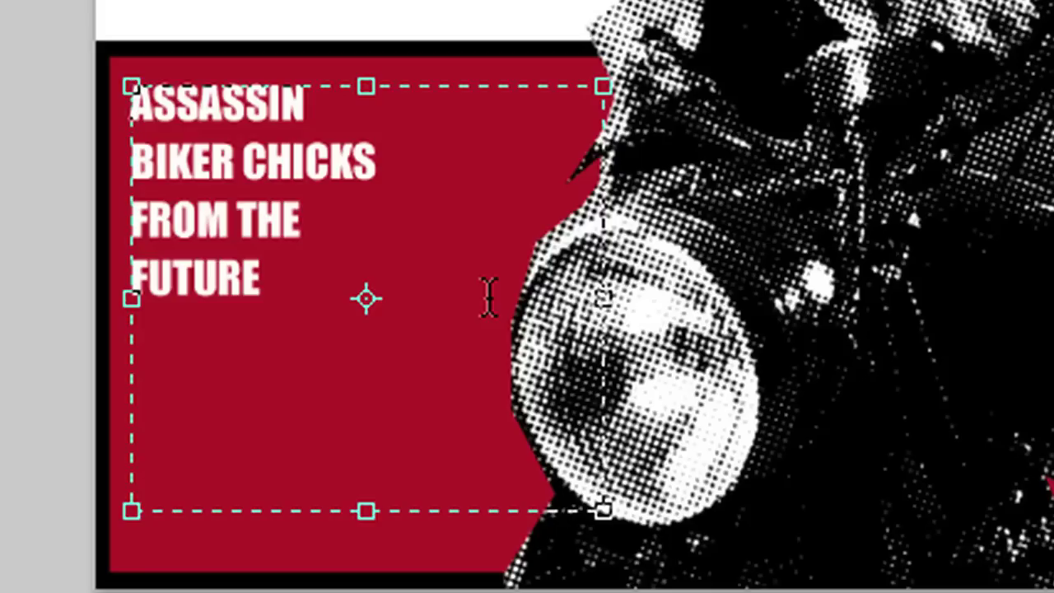
Step: Enlarge the word ASSASSIN until it spans most of the text box's width
{"action": "key", "text": "shift+Right"}
{"action": "key", "text": "shift+Right"}
{"action": "key", "text": "shift+Right"}
{"action": "key", "text": "shift+Right"}
{"action": "key", "text": "shift+Right"}
{"action": "key", "text": "shift+Right"}
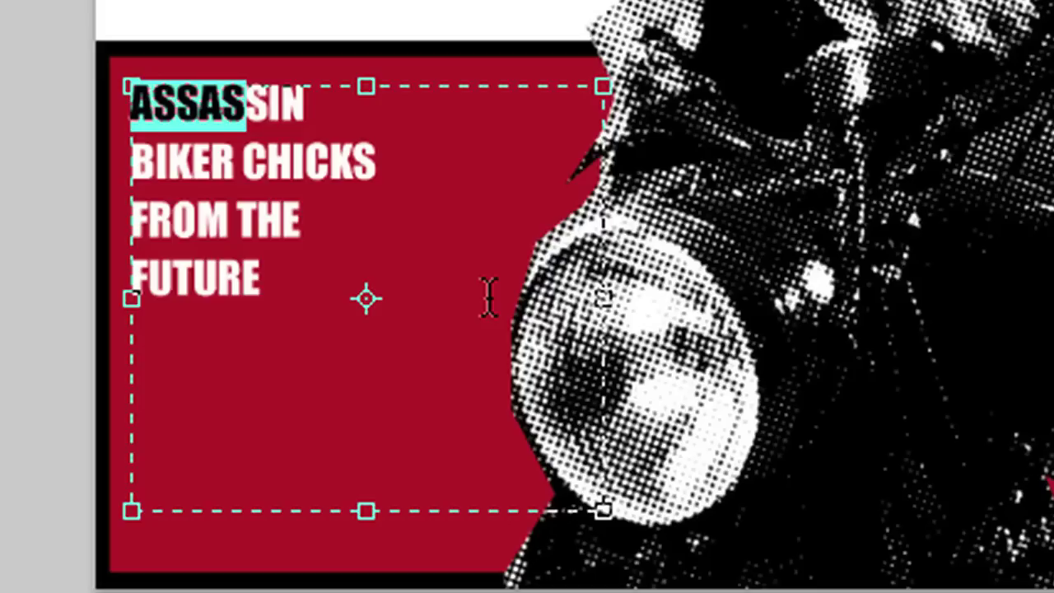
{"action": "key", "text": "shift+Right"}
{"action": "key", "text": "shift+Right"}
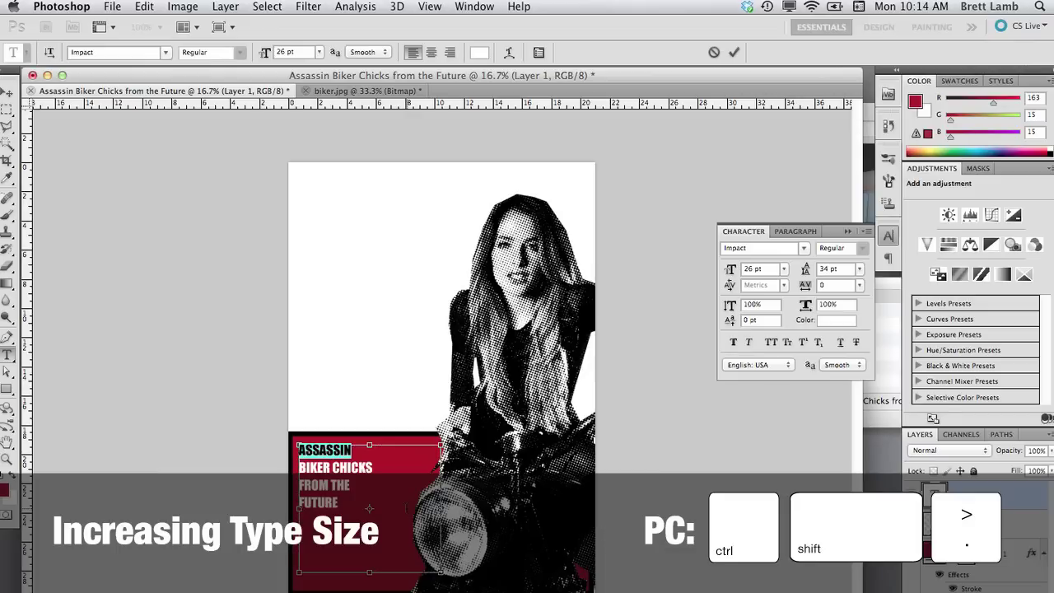
{"action": "key", "text": "super+shift+period"}
{"action": "key", "text": "super+shift+period"}
{"action": "key", "text": "super+shift+period"}
{"action": "key", "text": "super+shift+period"}
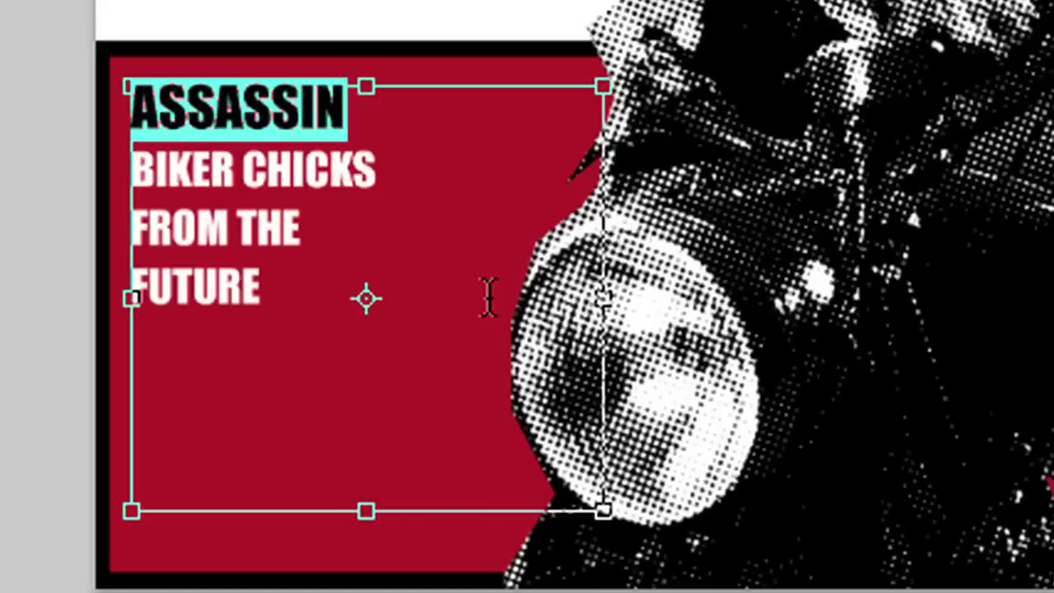
{"action": "key", "text": "super+shift+period"}
{"action": "key", "text": "super+shift+period"}
{"action": "key", "text": "super+shift+period"}
{"action": "key", "text": "super+shift+period"}
{"action": "key", "text": "super+shift+period"}
{"action": "key", "text": "super+shift+period"}
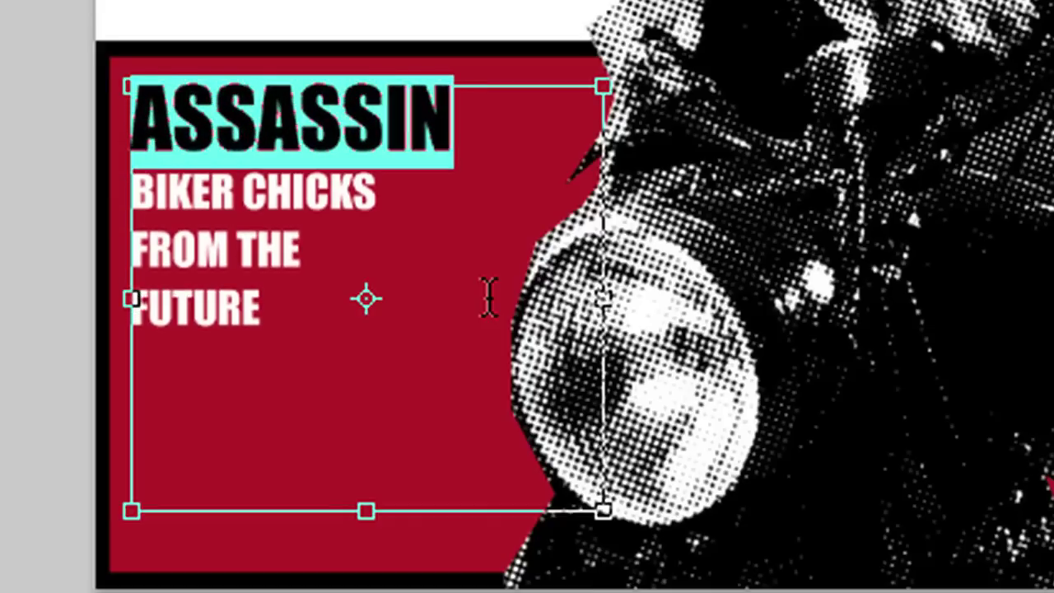
{"action": "key", "text": "super+shift+period"}
{"action": "key", "text": "super+shift+period"}
{"action": "key", "text": "super+shift+period"}
{"action": "key", "text": "super+shift+period"}
{"action": "key", "text": "super+shift+period"}
{"action": "key", "text": "super+shift+period"}
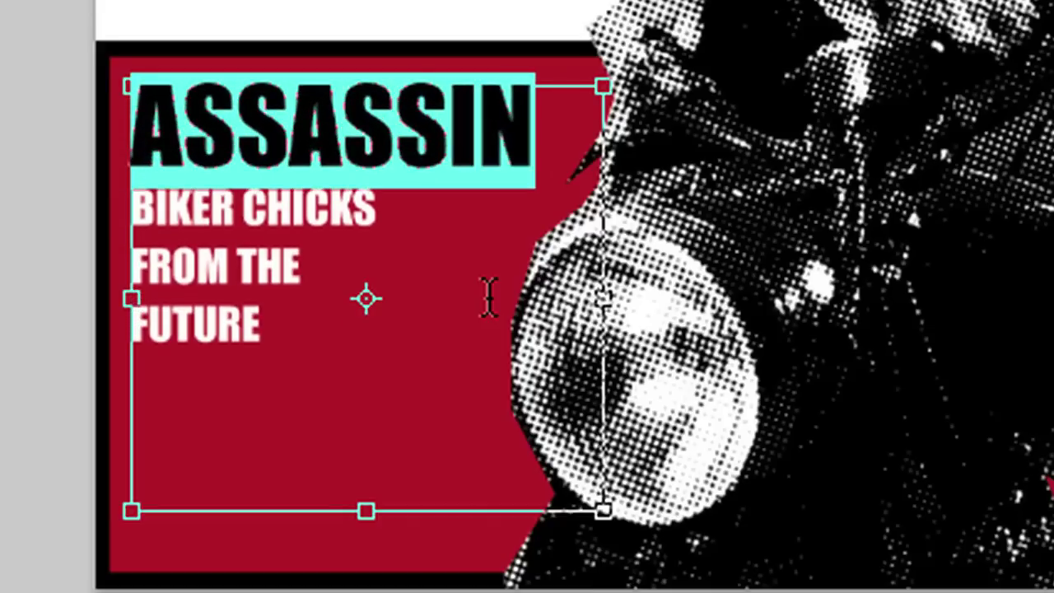
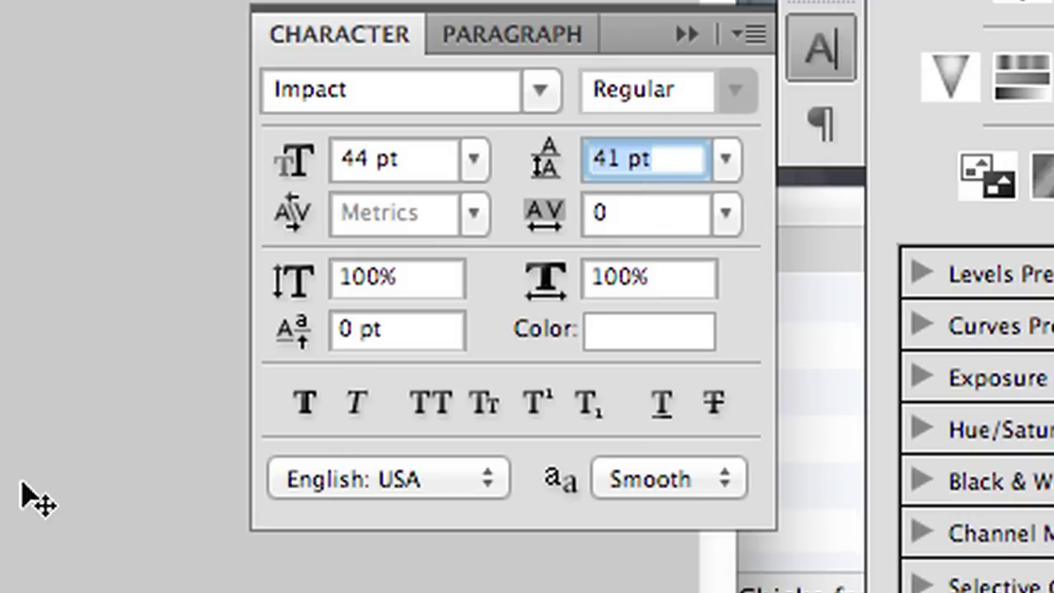
Step: Adjust the leading of the BIKER CHICKS line to leave a small gap beneath ASSASSIN
{"action": "key", "text": "Return"}
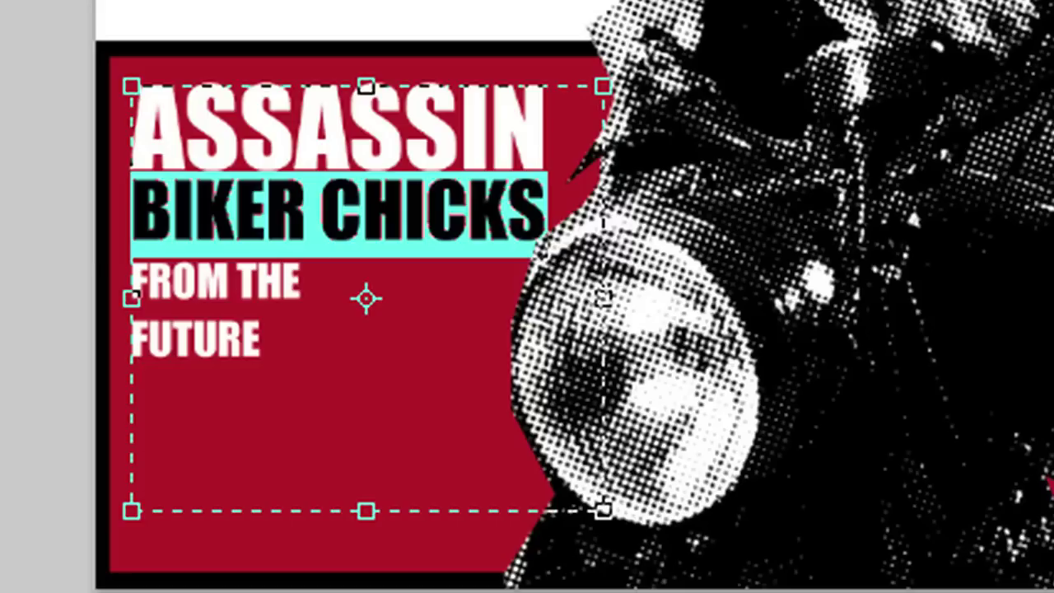
{"action": "key", "text": "alt+Down"}
{"action": "key", "text": "alt+Down"}
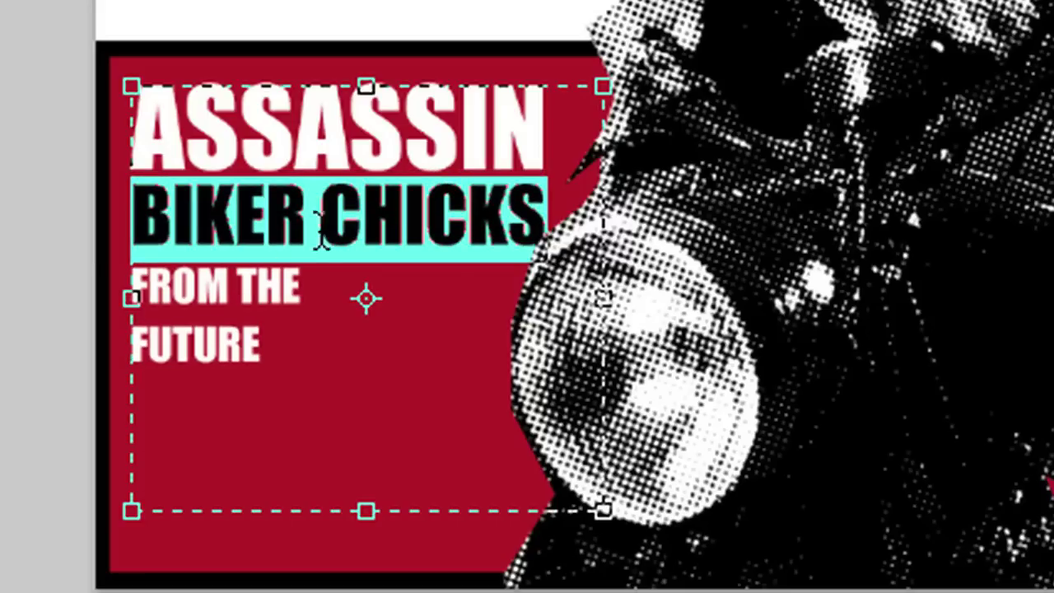
Step: Enlarge the FROM THE line to 56 pt so it nearly reaches the headlight
{"action": "left_click", "coordinate": [183, 270]}
{"action": "left_click_drag", "start_coordinate": [178, 296], "coordinate": [123, 305]}
{"action": "double_click", "coordinate": [265, 301]}
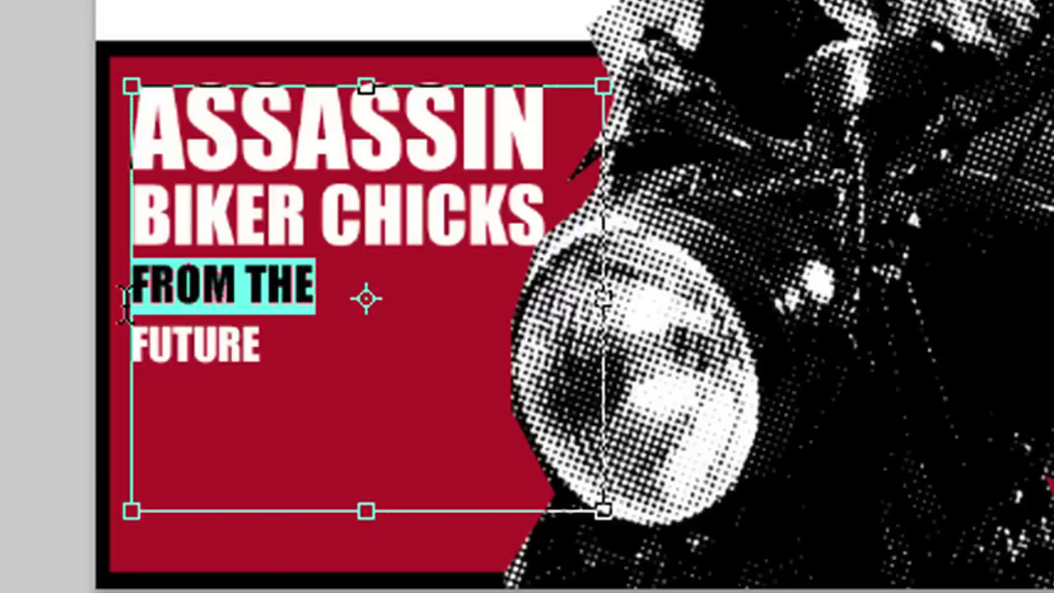
{"action": "key", "text": "ctrl+shift+period"}
{"action": "key", "text": "ctrl+shift+period"}
{"action": "key", "text": "ctrl+shift+period"}
{"action": "key", "text": "ctrl+shift+period"}
{"action": "key", "text": "ctrl+shift+period"}
{"action": "key", "text": "ctrl+shift+period"}
{"action": "key", "text": "ctrl+shift+period"}
{"action": "key", "text": "ctrl+shift+period"}
{"action": "key", "text": "ctrl+shift+period"}
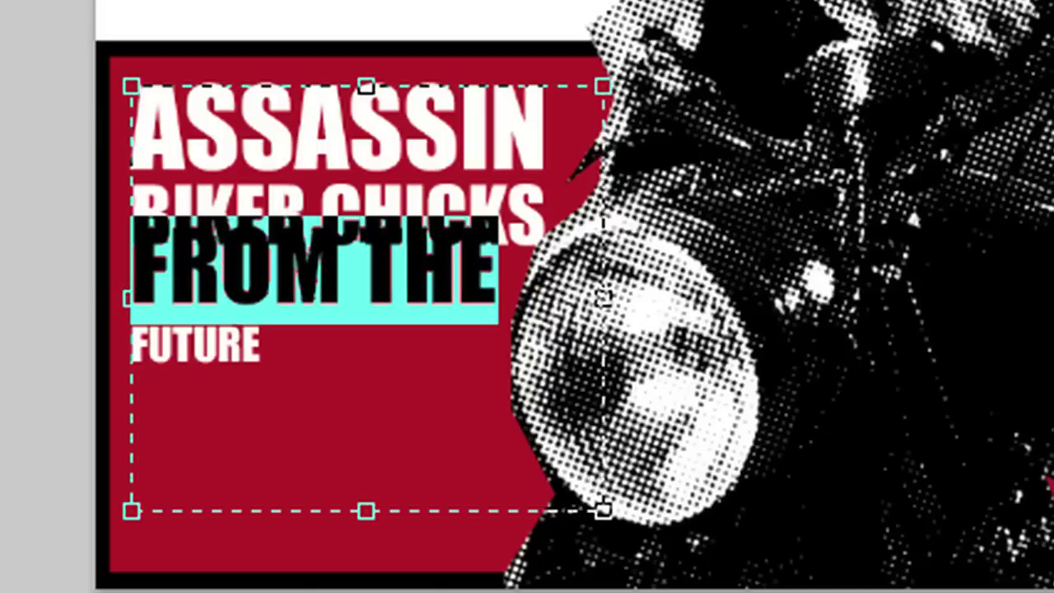
Step: Increase the leading of the FROM THE line until it sits just clear of BIKER CHICKS
{"action": "key", "text": "Up"}
{"action": "key", "text": "Up"}
{"action": "key", "text": "Up"}
{"action": "key", "text": "Up"}
{"action": "key", "text": "Up"}
{"action": "key", "text": "Up"}
{"action": "key", "text": "Up"}
{"action": "key", "text": "Up"}
{"action": "key", "text": "Up"}
{"action": "key", "text": "Up"}
{"action": "key", "text": "Up"}
{"action": "key", "text": "Up"}
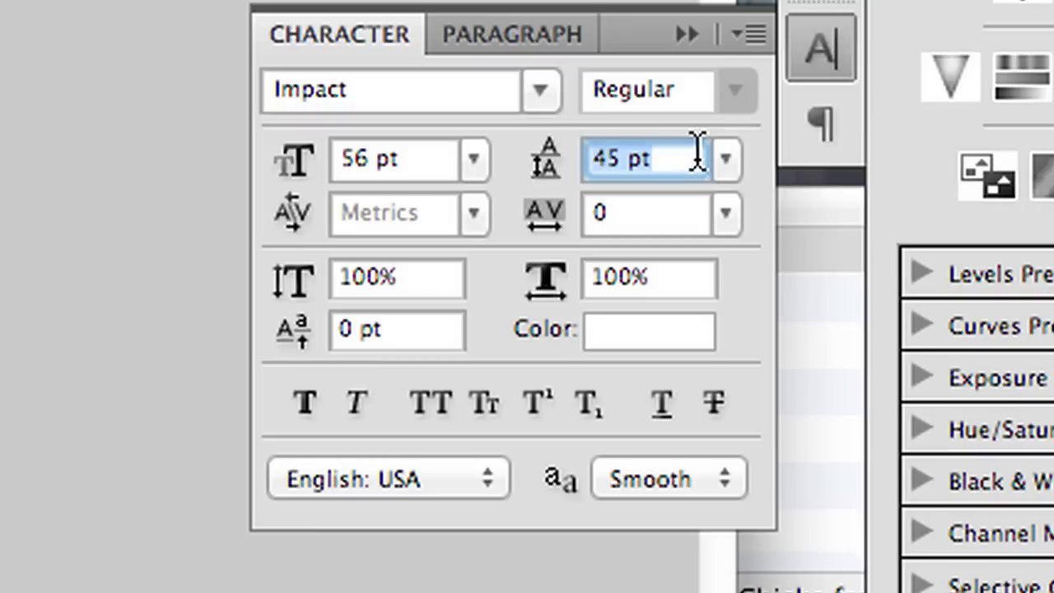
{"action": "key", "text": "Up"}
{"action": "key", "text": "Up"}
{"action": "key", "text": "Up"}
{"action": "key", "text": "Up"}
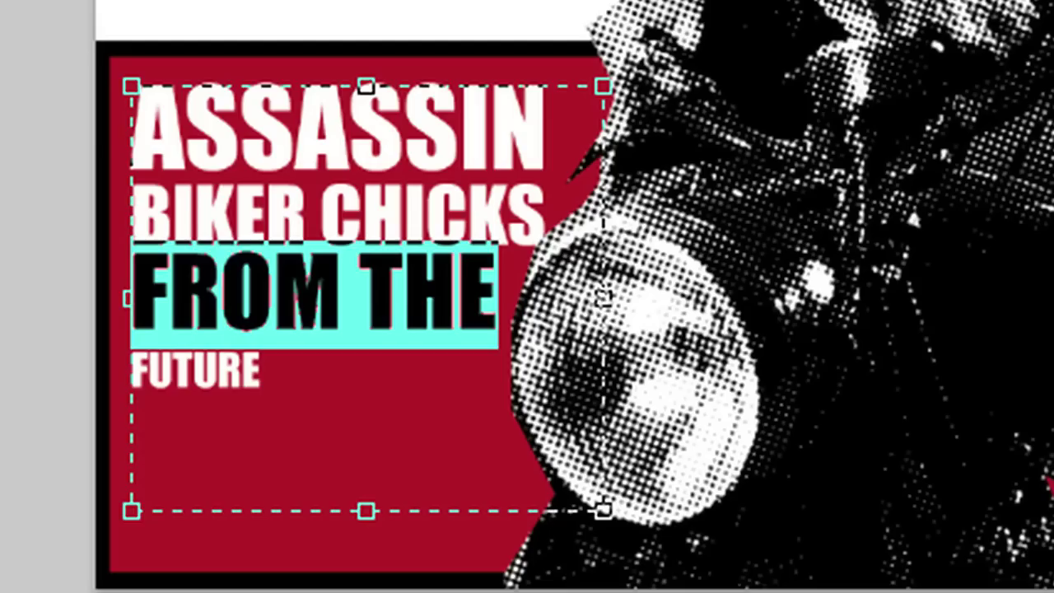
{"action": "left_click", "coordinate": [145, 302]}
{"action": "key", "text": "ctrl+shift+Right"}
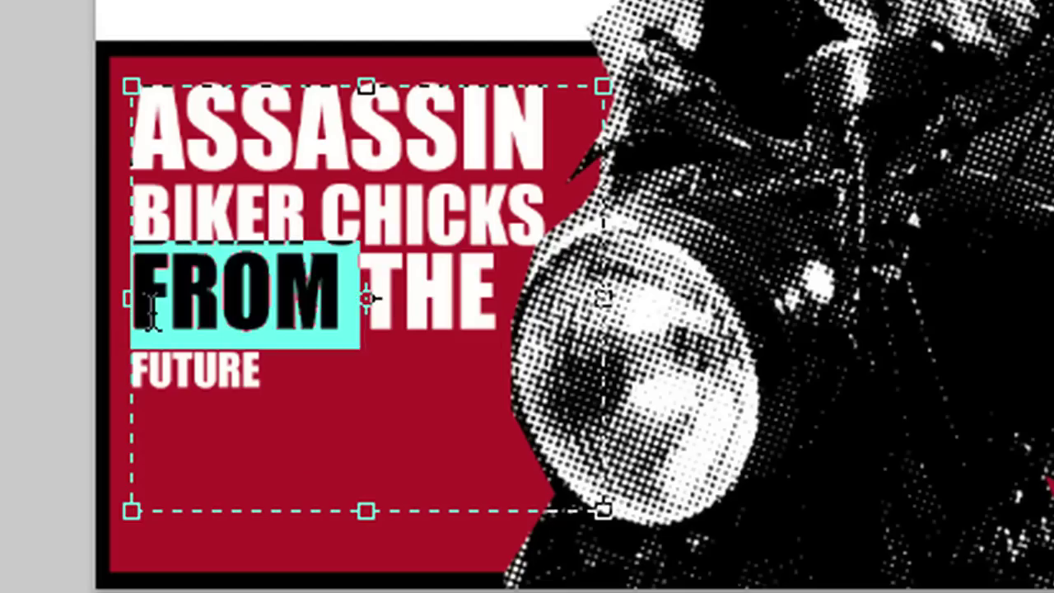
{"action": "key", "text": "ctrl+shift+Right"}
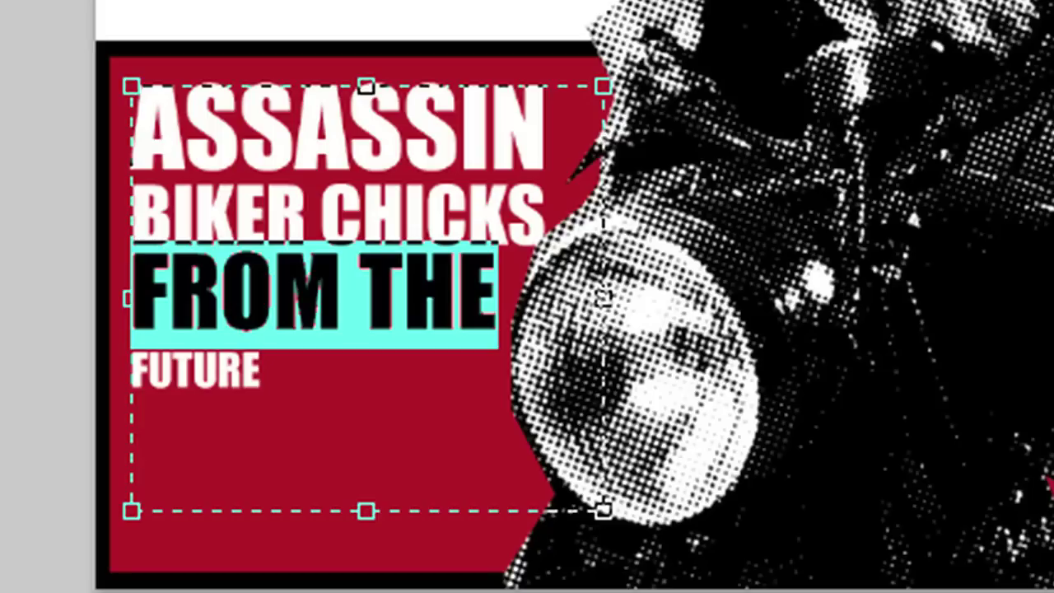
{"action": "key", "text": "alt+Down"}
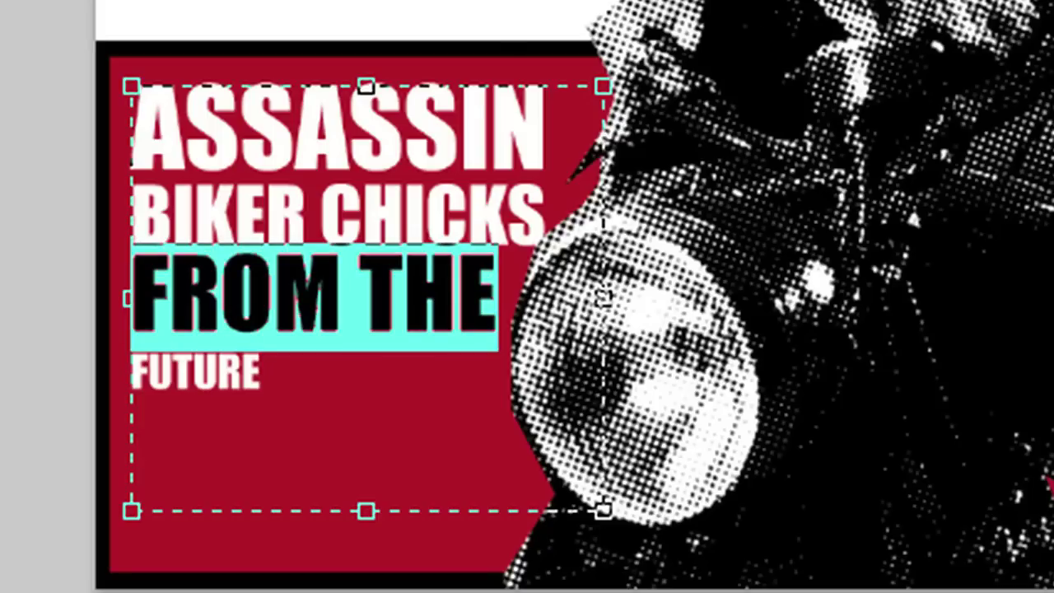
{"action": "left_click", "coordinate": [404, 306]}
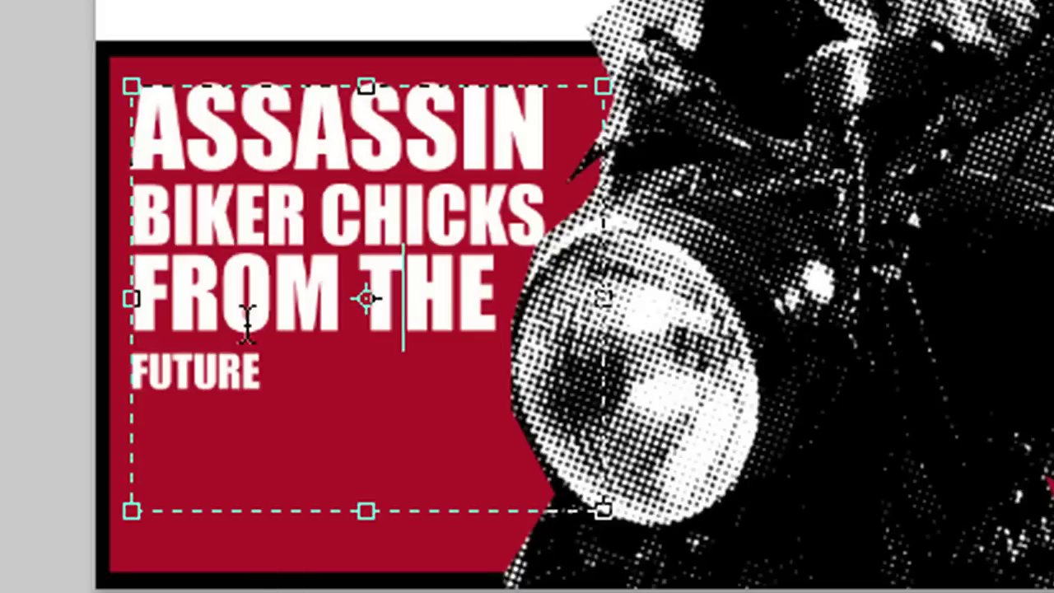
Step: Enlarge the word FUTURE to 74 pt so it matches the width of the FROM THE line
{"action": "double_click", "coordinate": [172, 378]}
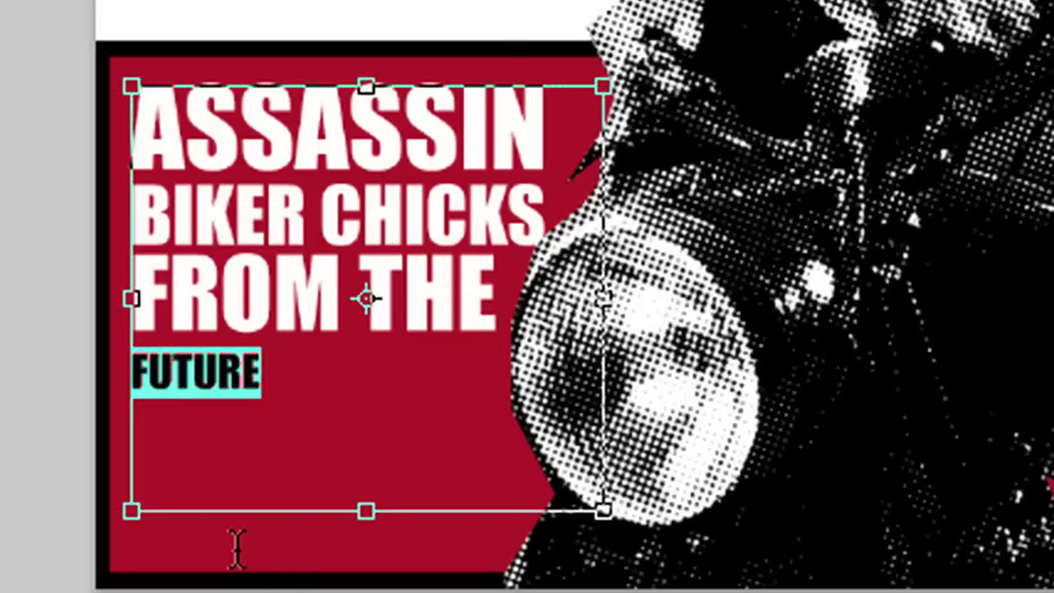
{"action": "key", "text": "ctrl+shift+period"}
{"action": "key", "text": "ctrl+shift+period"}
{"action": "key", "text": "ctrl+shift+period"}
{"action": "key", "text": "ctrl+shift+period"}
{"action": "key", "text": "ctrl+shift+period"}
{"action": "key", "text": "ctrl+shift+period"}
{"action": "key", "text": "ctrl+shift+period"}
{"action": "key", "text": "ctrl+shift+period"}
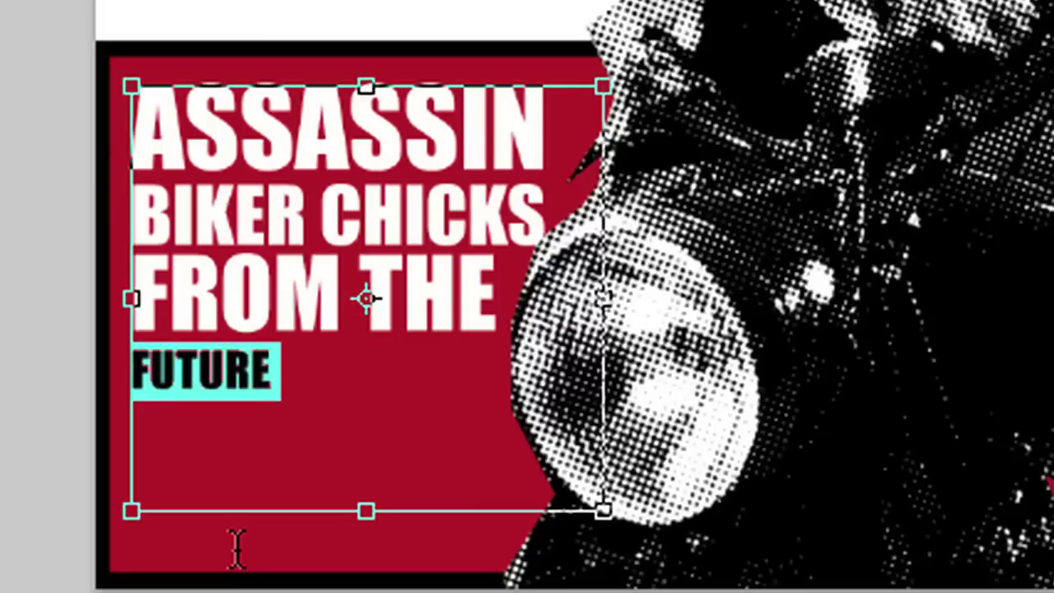
{"action": "key", "text": "ctrl+shift+period"}
{"action": "key", "text": "ctrl+shift+period"}
{"action": "key", "text": "ctrl+shift+period"}
{"action": "key", "text": "ctrl+shift+period"}
{"action": "key", "text": "ctrl+shift+period"}
{"action": "key", "text": "ctrl+shift+period"}
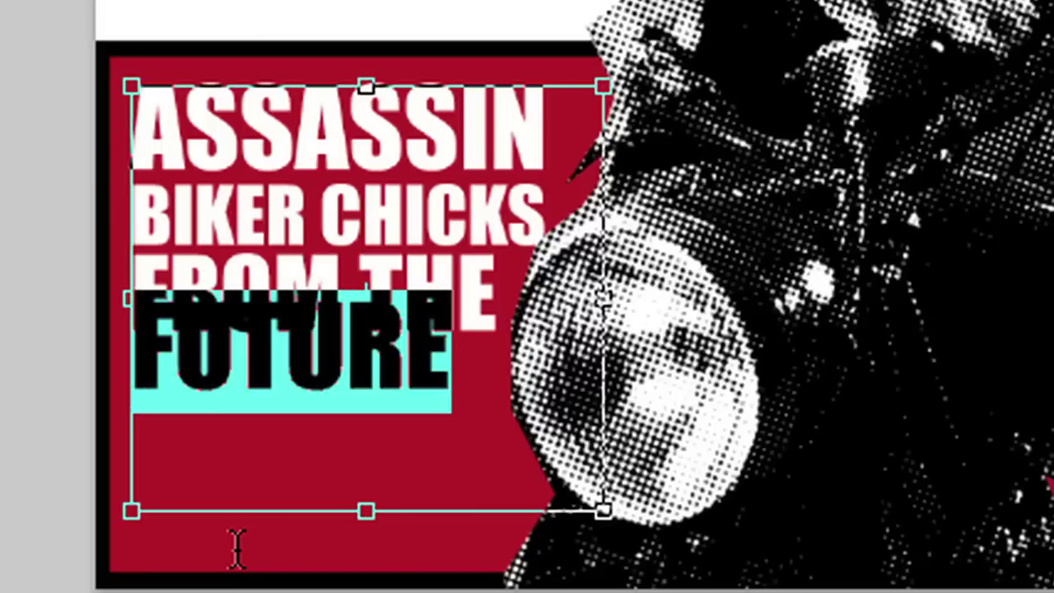
{"action": "key", "text": "ctrl+shift+period"}
{"action": "key", "text": "ctrl+shift+period"}
{"action": "key", "text": "ctrl+shift+period"}
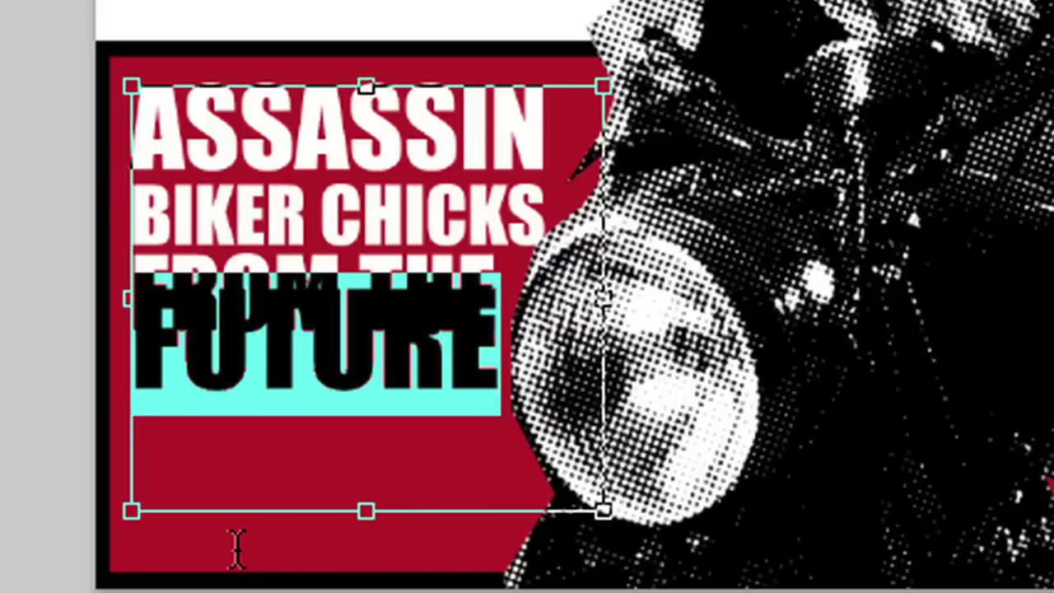
Step: Increase the leading of FUTURE to 66 pt so it clears FROM THE, and commit the title text
{"action": "key", "text": "Escape"}
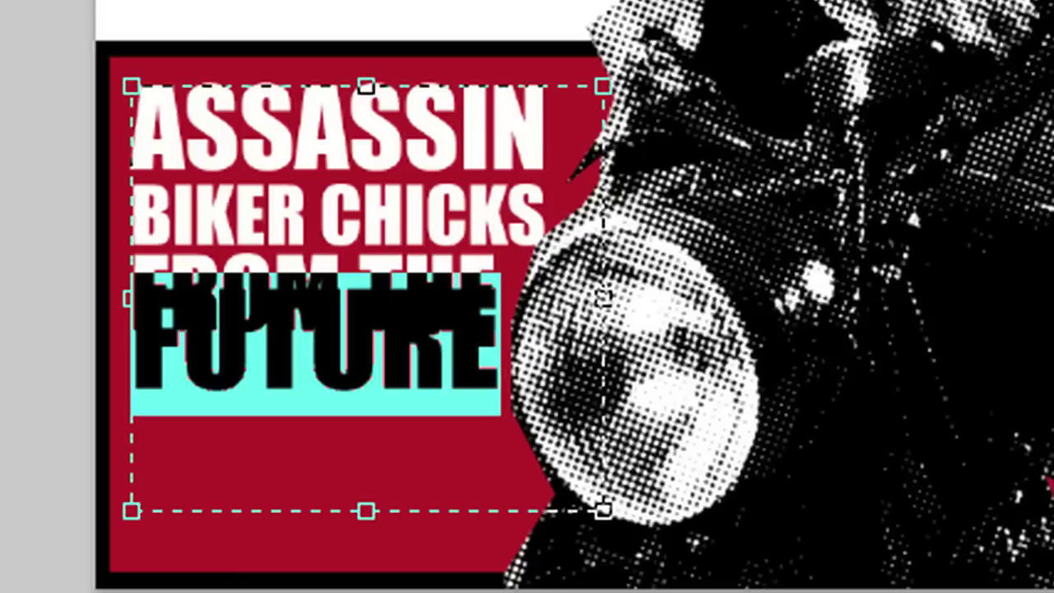
{"action": "key", "text": "alt+Down"}
{"action": "key", "text": "alt+Down"}
{"action": "key", "text": "alt+Down"}
{"action": "key", "text": "alt+Down"}
{"action": "key", "text": "alt+Down"}
{"action": "key", "text": "alt+Down"}
{"action": "key", "text": "alt+Down"}
{"action": "key", "text": "alt+Down"}
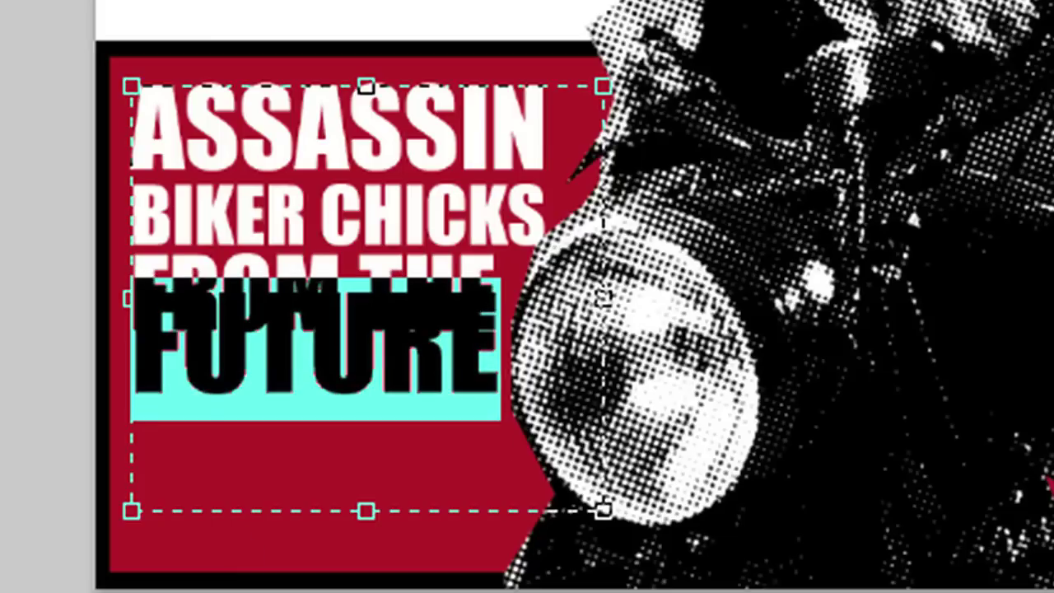
{"action": "key", "text": "alt+Down"}
{"action": "key", "text": "alt+Down"}
{"action": "key", "text": "alt+Down"}
{"action": "key", "text": "alt+Down"}
{"action": "key", "text": "alt+Down"}
{"action": "key", "text": "alt+Down"}
{"action": "key", "text": "alt+Down"}
{"action": "key", "text": "alt+Down"}
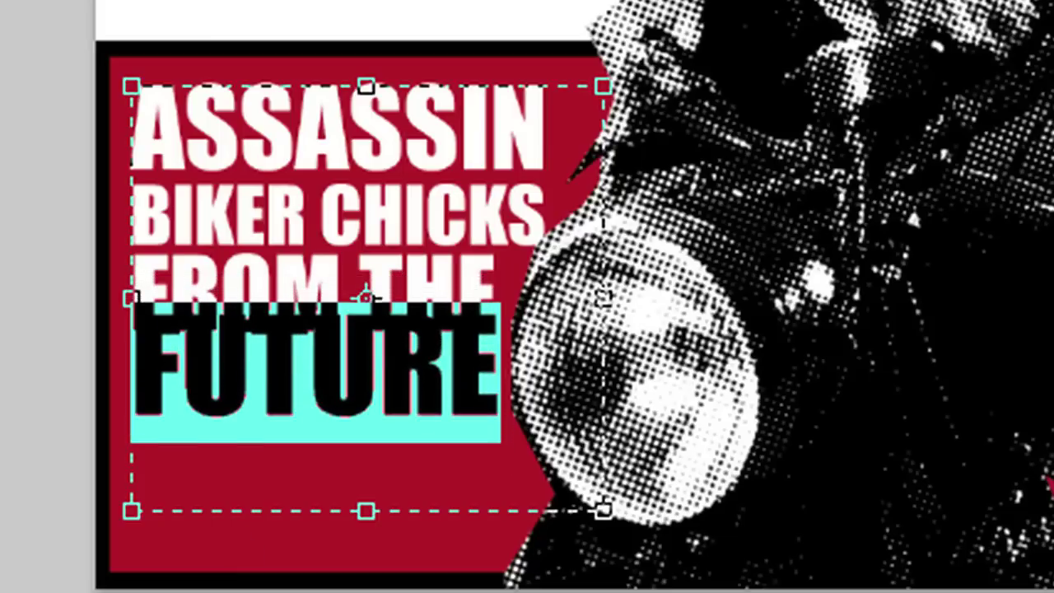
{"action": "key", "text": "alt+Down"}
{"action": "key", "text": "alt+Down"}
{"action": "key", "text": "alt+Down"}
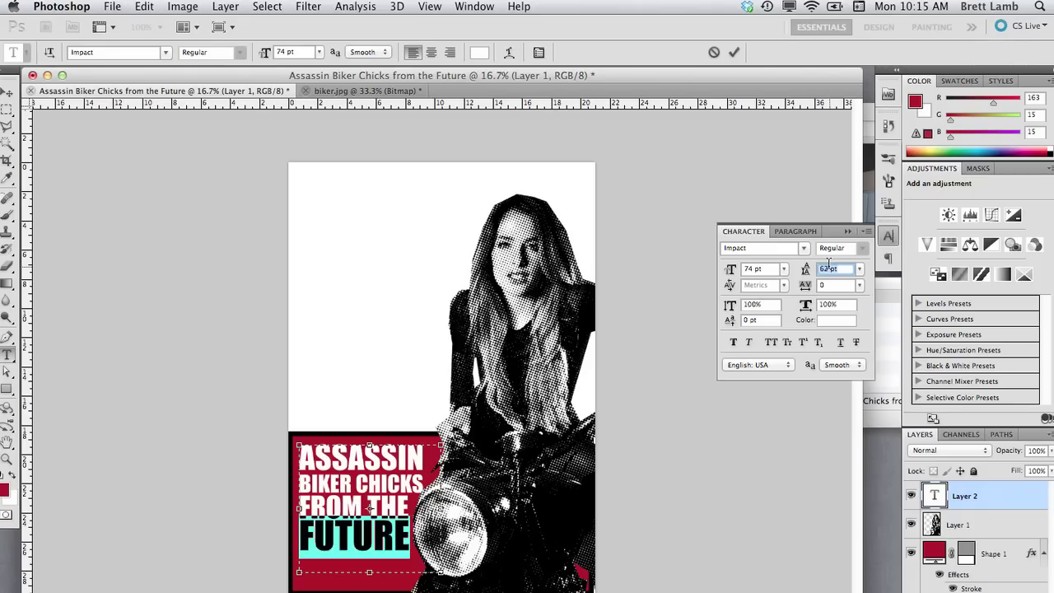
{"action": "left_click", "coordinate": [833, 270]}
{"action": "key", "text": "super+Return"}
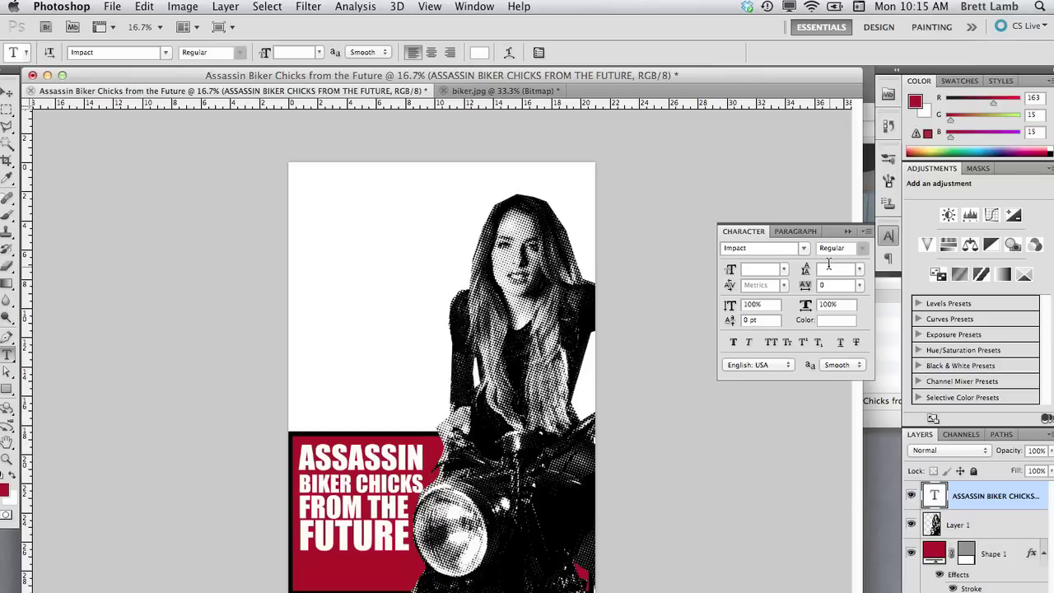
{"action": "key", "text": "v"}
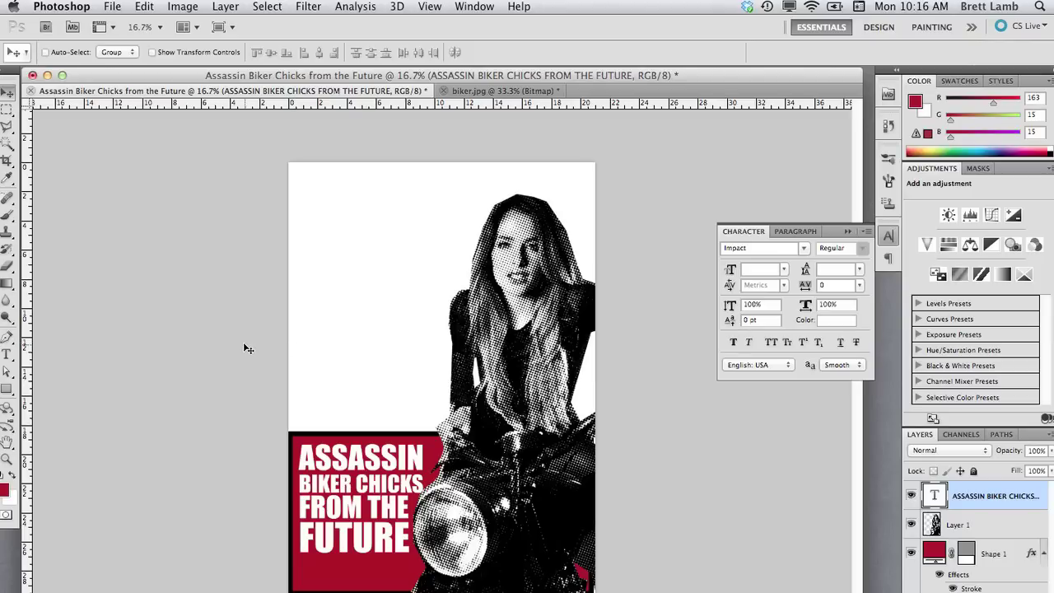
Step: Switch to Safari and bring the R rating label from the image results into the poster document
{"action": "key", "text": "super+Tab"}
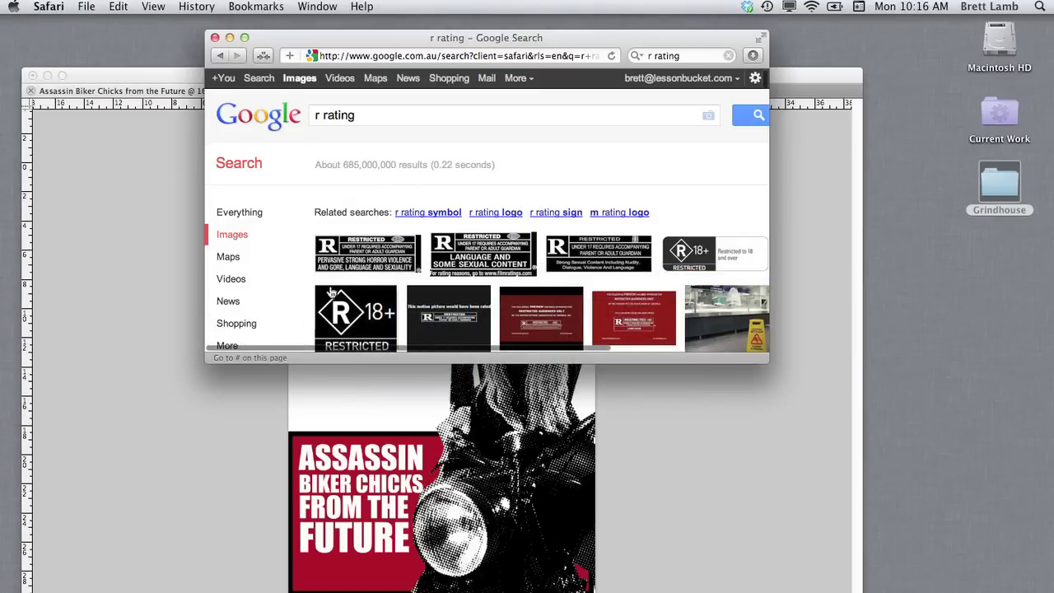
{"action": "mouse_move", "coordinate": [395, 241]}
{"action": "left_click_drag", "start_coordinate": [392, 243], "coordinate": [377, 588]}
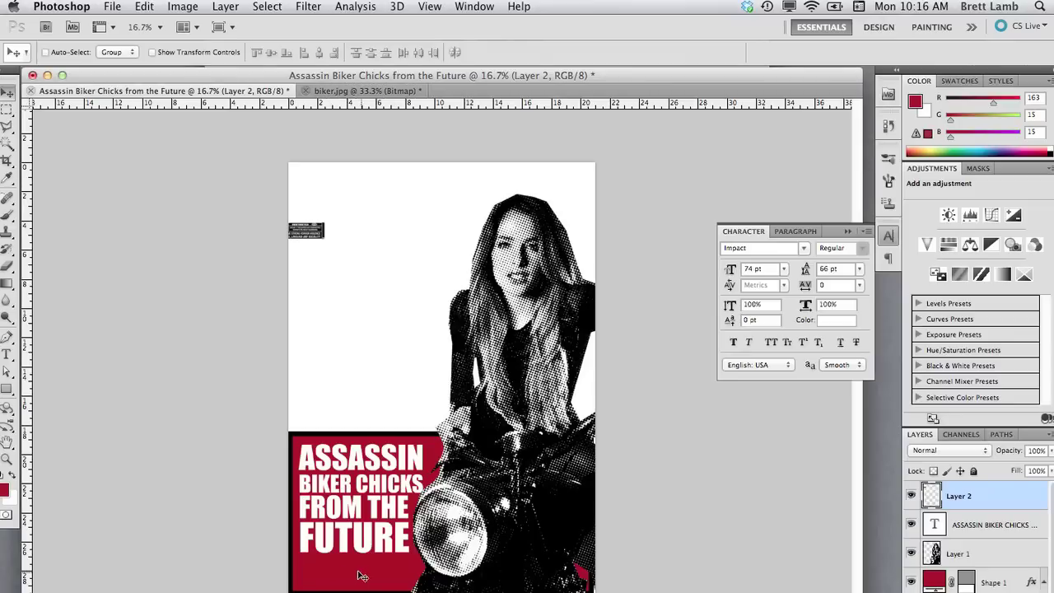
Step: Place the R rating label in the red panel just beneath FUTURE, aligned with the title's left edge
{"action": "left_click_drag", "start_coordinate": [304, 238], "coordinate": [325, 573]}
{"action": "left_click_drag", "start_coordinate": [135, 481], "coordinate": [130, 471]}
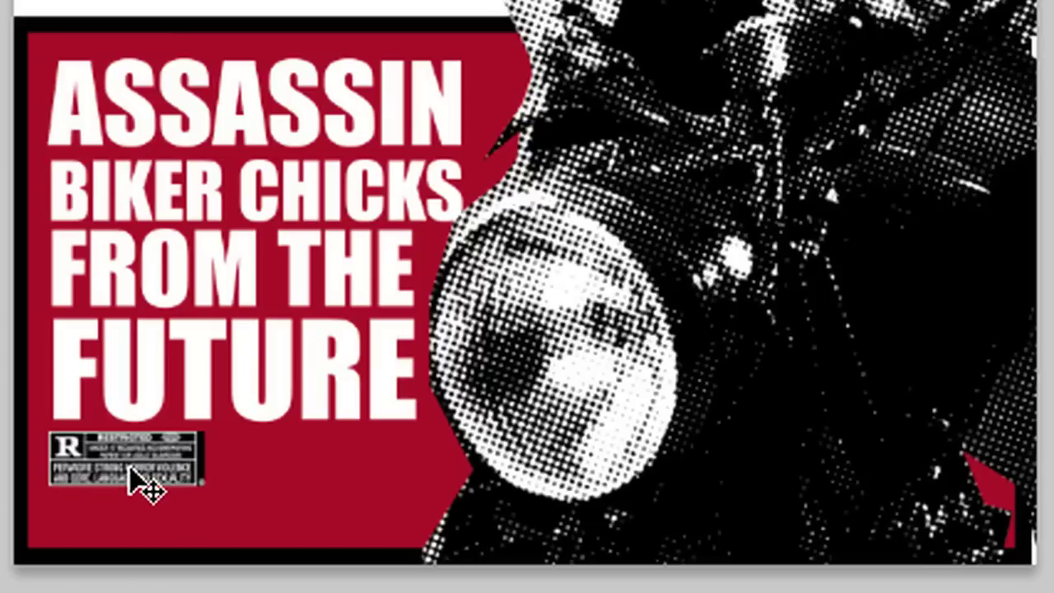
{"action": "key", "text": "Down"}
{"action": "key", "text": "Down"}
{"action": "key", "text": "Down"}
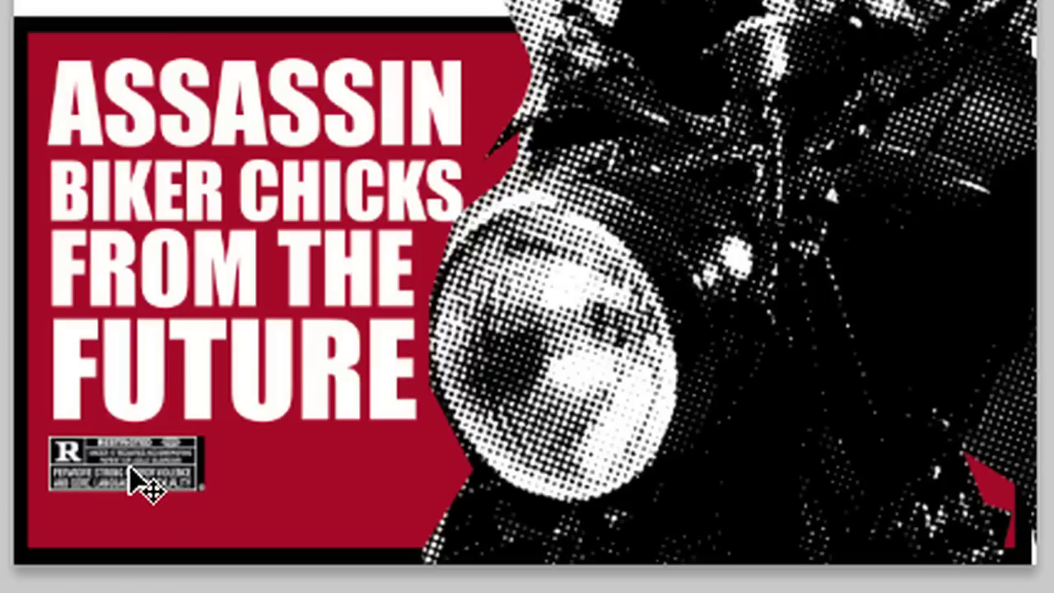
Step: Enlarge the R rating label proportionally so it fills more of the space beneath FUTURE, keeping its upper-left corner in place
{"action": "key", "text": "ctrl+t"}
{"action": "left_click_drag", "start_coordinate": [228, 501], "coordinate": [287, 556]}
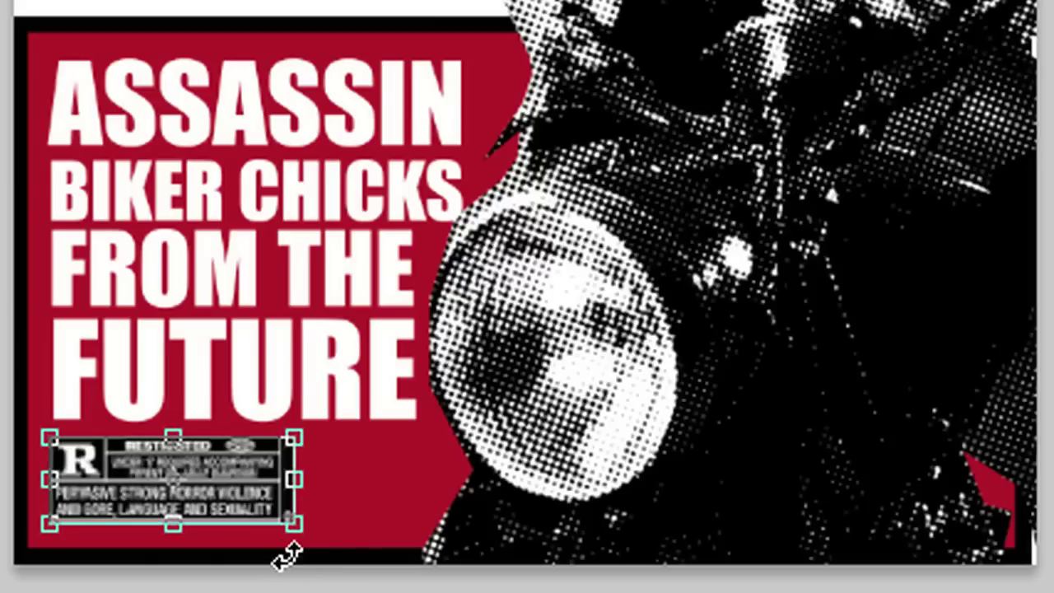
{"action": "key", "text": "Return"}
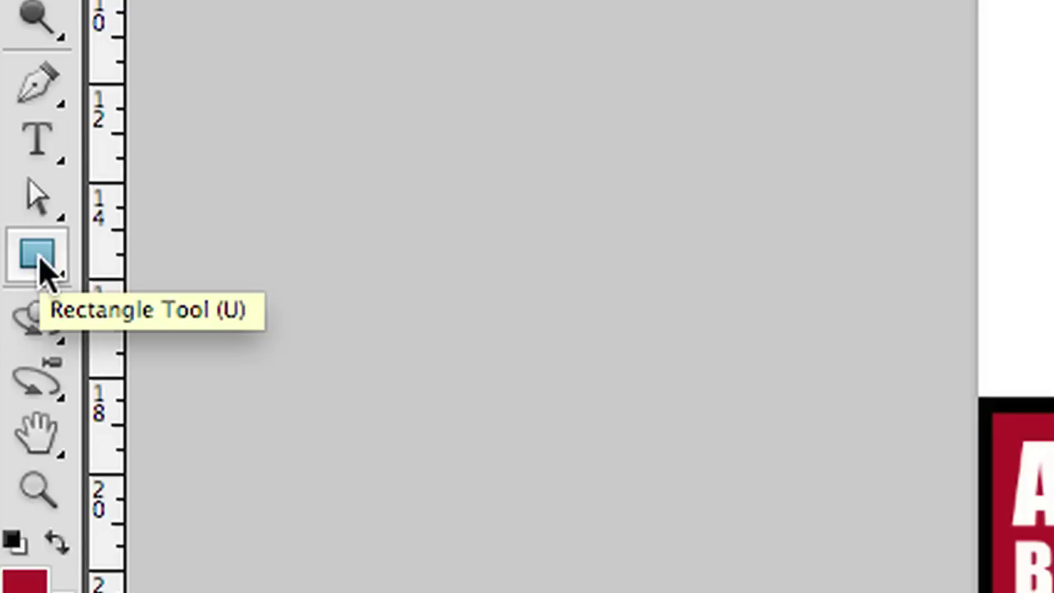
Step: Draw a red rectangle in the white area beside the biker and set its stroke size to 10 px
{"action": "left_click", "coordinate": [6, 390]}
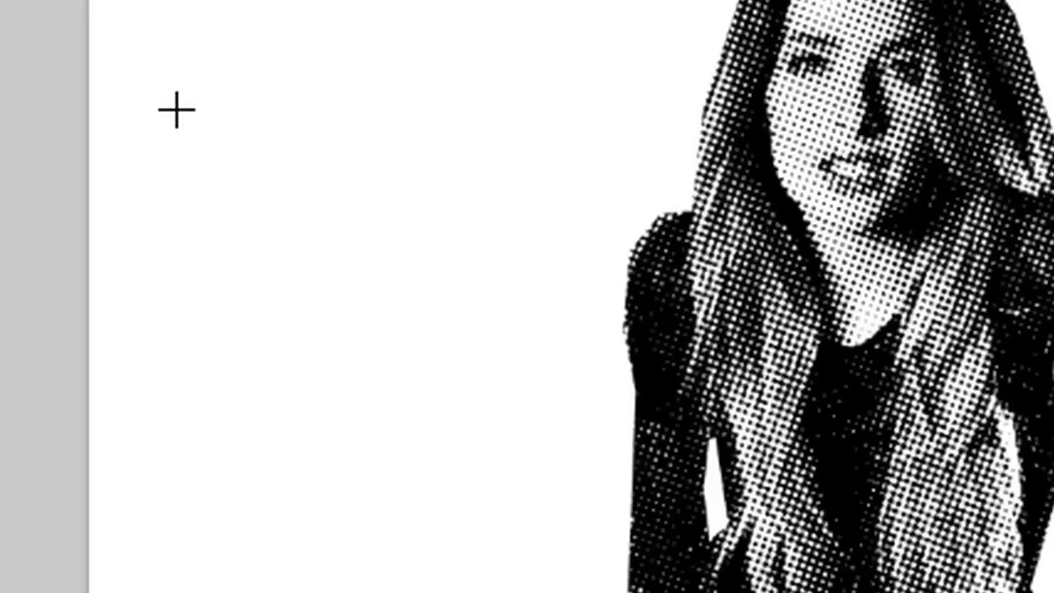
{"action": "mouse_move", "coordinate": [176, 108]}
{"action": "left_mouse_down"}
{"action": "mouse_move", "coordinate": [388, 266]}
{"action": "mouse_move", "coordinate": [499, 368]}
{"action": "mouse_move", "coordinate": [539, 384]}
{"action": "mouse_move", "coordinate": [571, 374]}
{"action": "mouse_move", "coordinate": [559, 363]}
{"action": "left_mouse_up"}
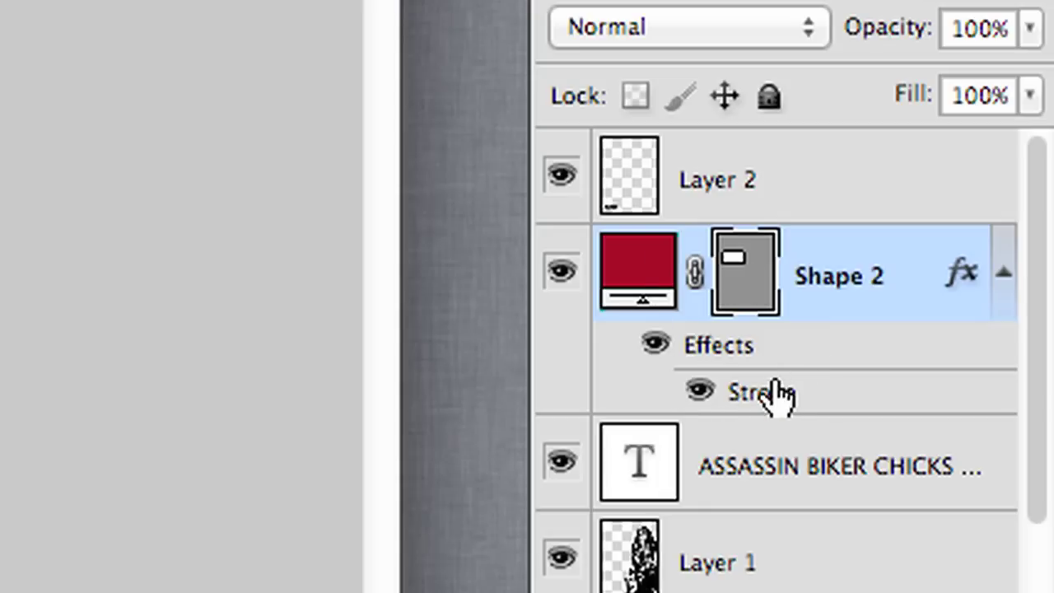
{"action": "double_click", "coordinate": [764, 396]}
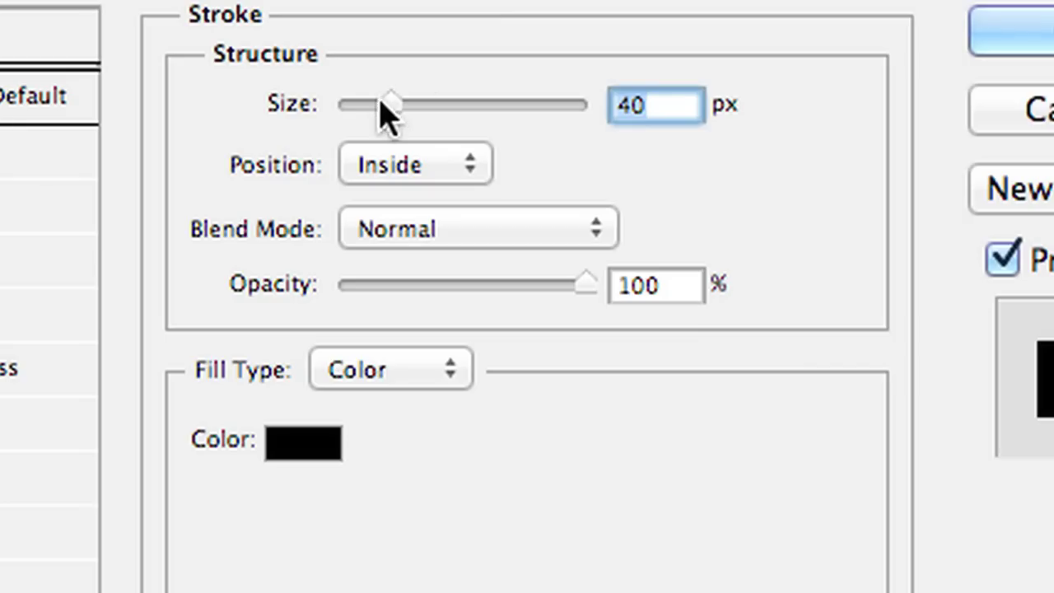
{"action": "left_click_drag", "start_coordinate": [776, 299], "coordinate": [774, 302]}
{"action": "left_click_drag", "start_coordinate": [387, 122], "coordinate": [371, 118]}
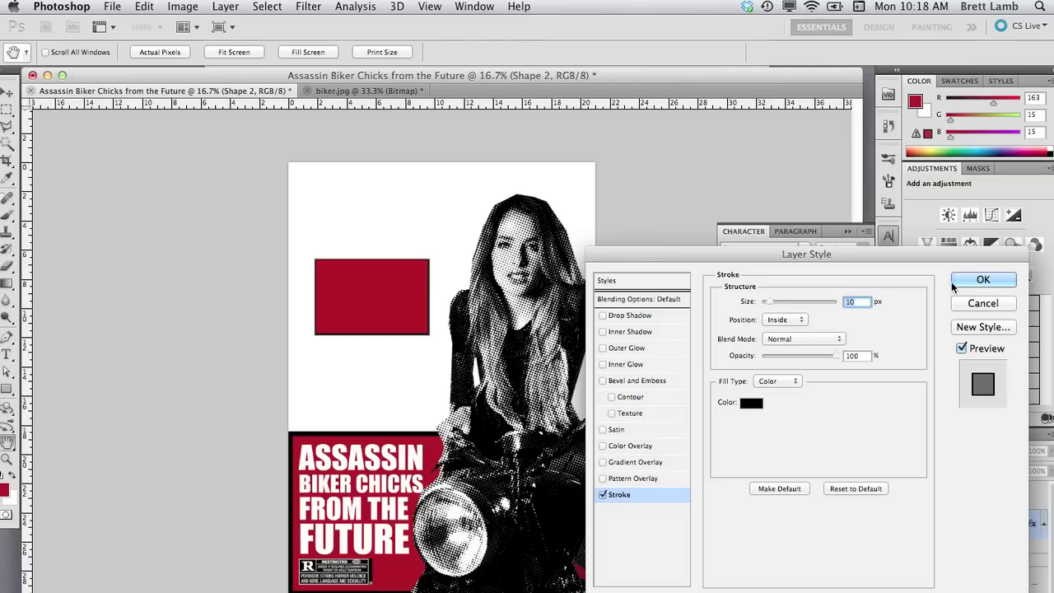
{"action": "left_click", "coordinate": [972, 284]}
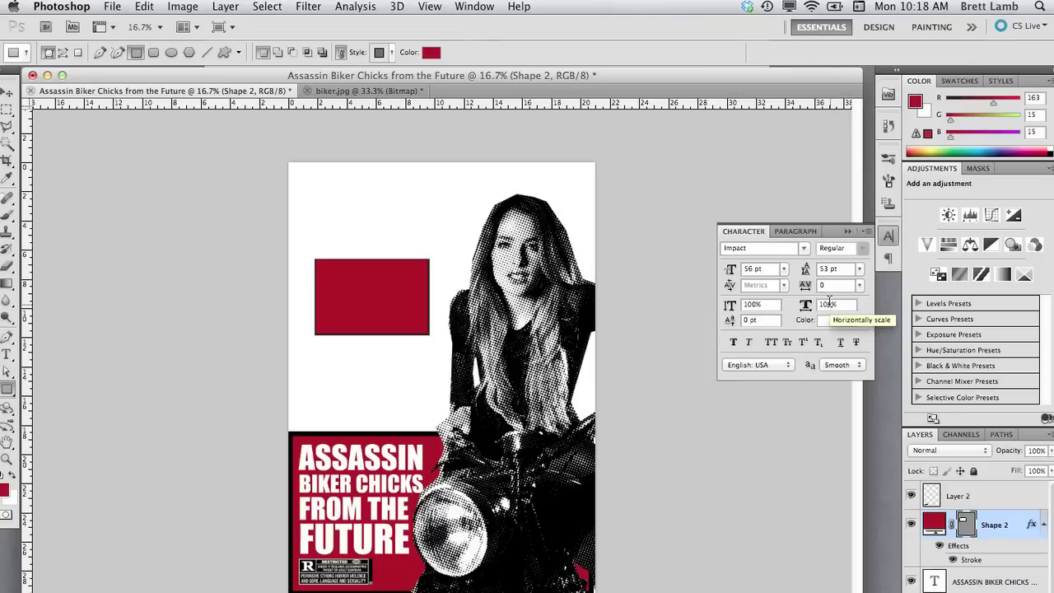
Step: Move the red rectangle slightly upward and place a duplicate directly beneath it, leaving a narrow gap
{"action": "key", "text": "v"}
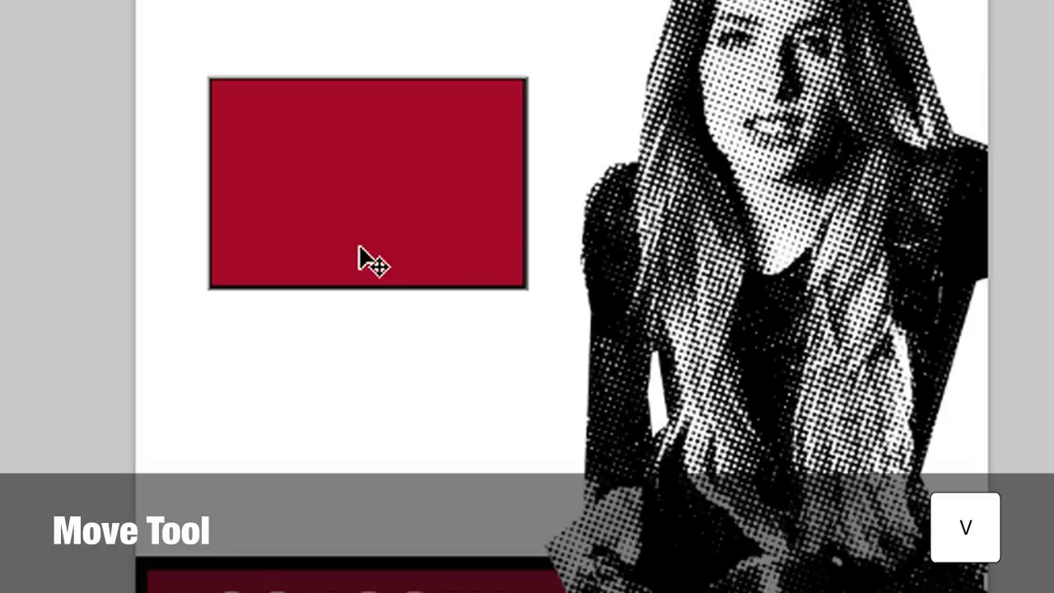
{"action": "left_click_drag", "start_coordinate": [396, 245], "coordinate": [381, 200]}
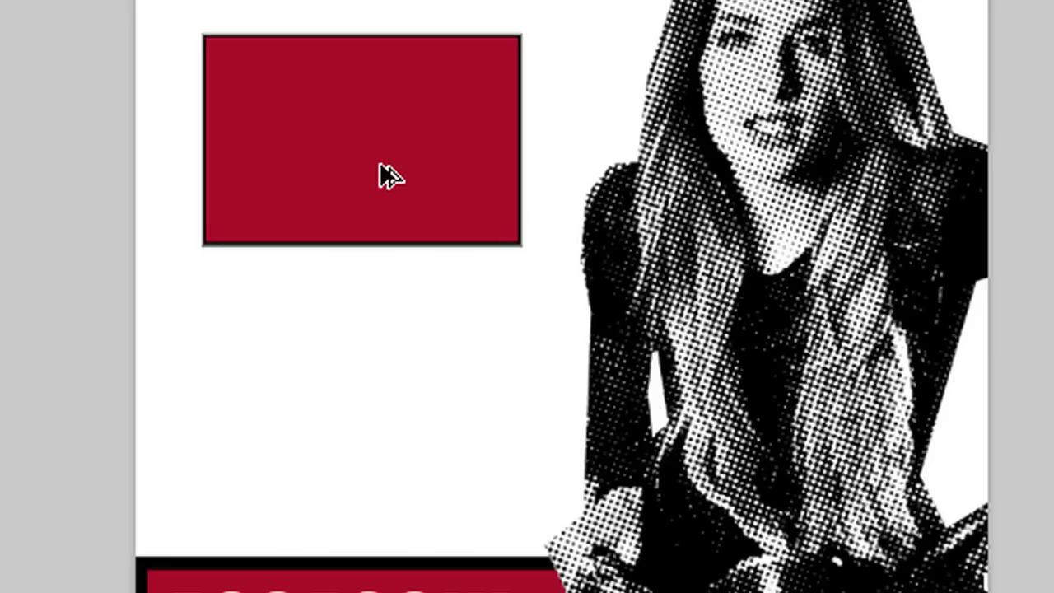
{"action": "left_click_drag", "start_coordinate": [390, 176], "coordinate": [367, 405]}
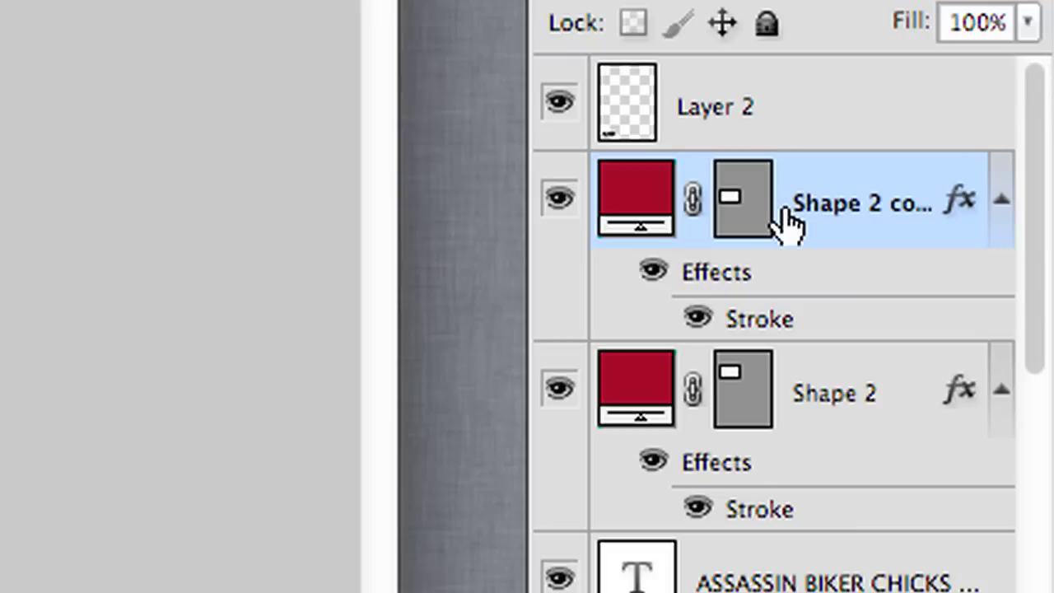
Step: Select both rectangle layers and nudge them up and left until they align with the left edge of the title
{"action": "left_click", "coordinate": [873, 398], "text": "shift"}
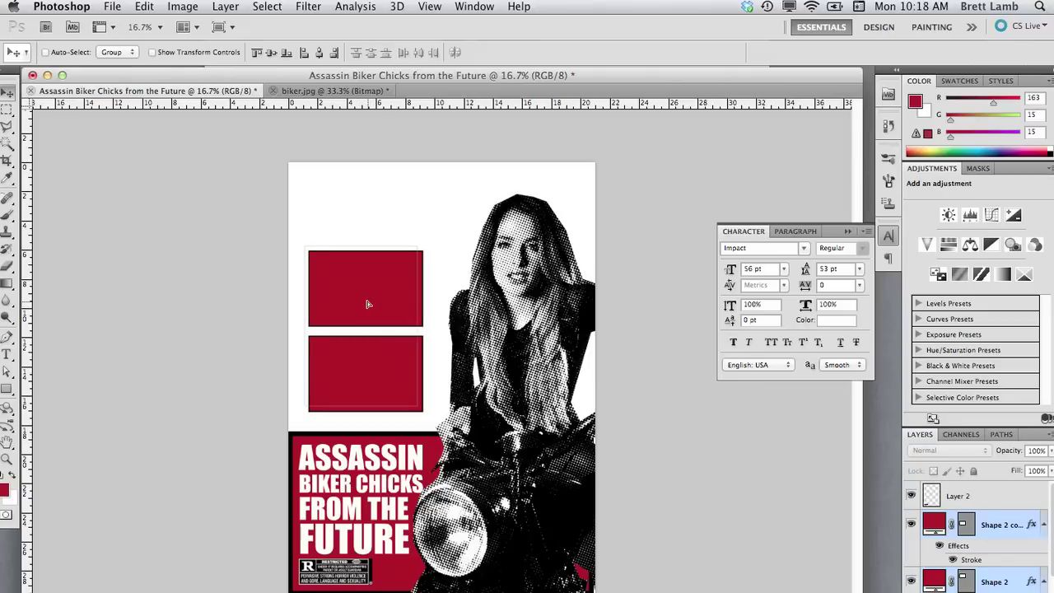
{"action": "key", "text": "shift+Up"}
{"action": "key", "text": "shift+Up"}
{"action": "key", "text": "shift+Up"}
{"action": "key", "text": "shift+Up"}
{"action": "key", "text": "shift+Up"}
{"action": "key", "text": "shift+Left"}
{"action": "key", "text": "shift+Left"}
{"action": "key", "text": "shift+Left"}
{"action": "key", "text": "shift+Left"}
{"action": "key", "text": "shift+Left"}
{"action": "key", "text": "shift+Left"}
{"action": "key", "text": "shift+Left"}
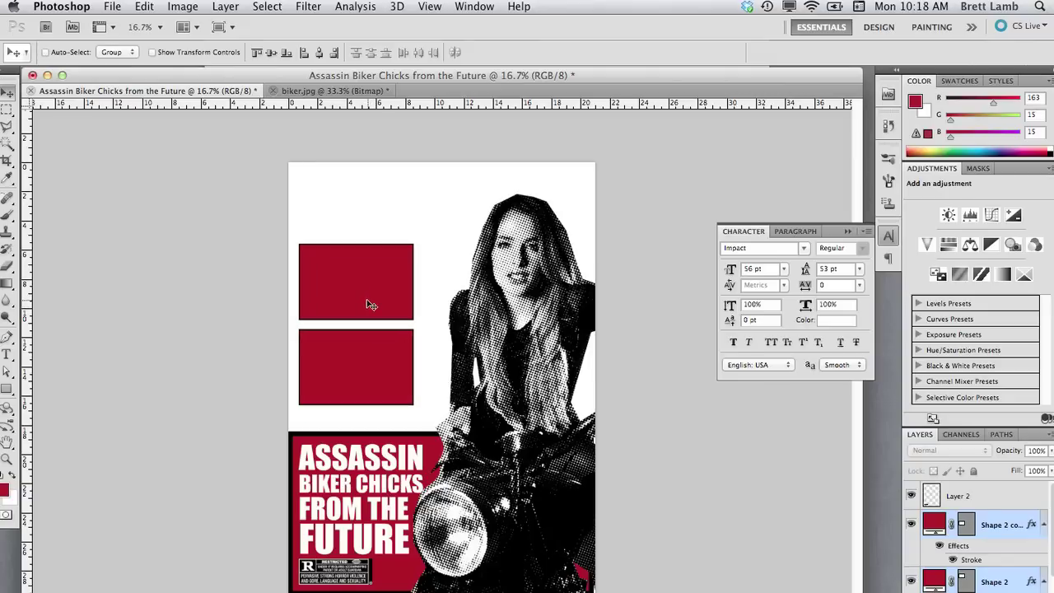
Step: Scale both rectangles up together proportionally until they match the width of the word ASSASSIN
{"action": "key", "text": "ctrl+t"}
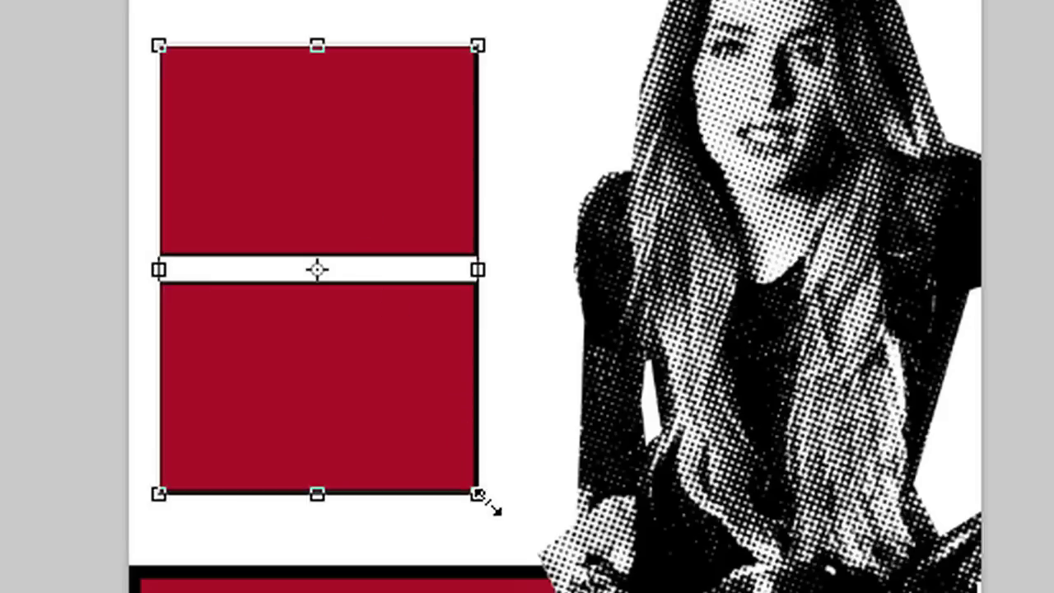
{"action": "left_click_drag", "start_coordinate": [414, 405], "coordinate": [421, 421]}
{"action": "mouse_move", "coordinate": [511, 527]}
{"action": "left_mouse_down"}
{"action": "mouse_move", "coordinate": [527, 538]}
{"action": "mouse_move", "coordinate": [516, 527]}
{"action": "left_mouse_up"}
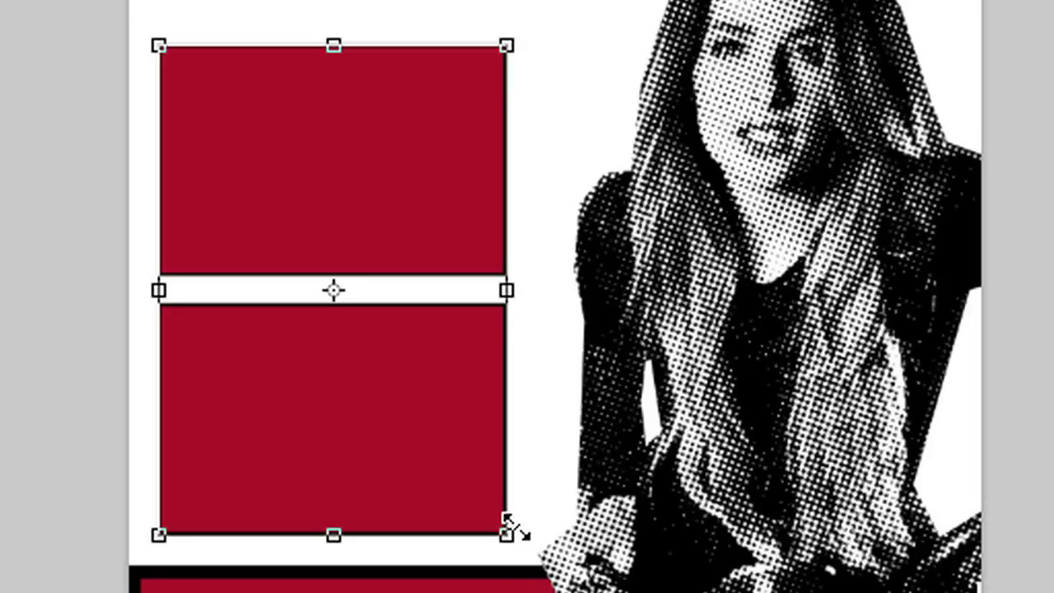
{"action": "key", "text": "Return"}
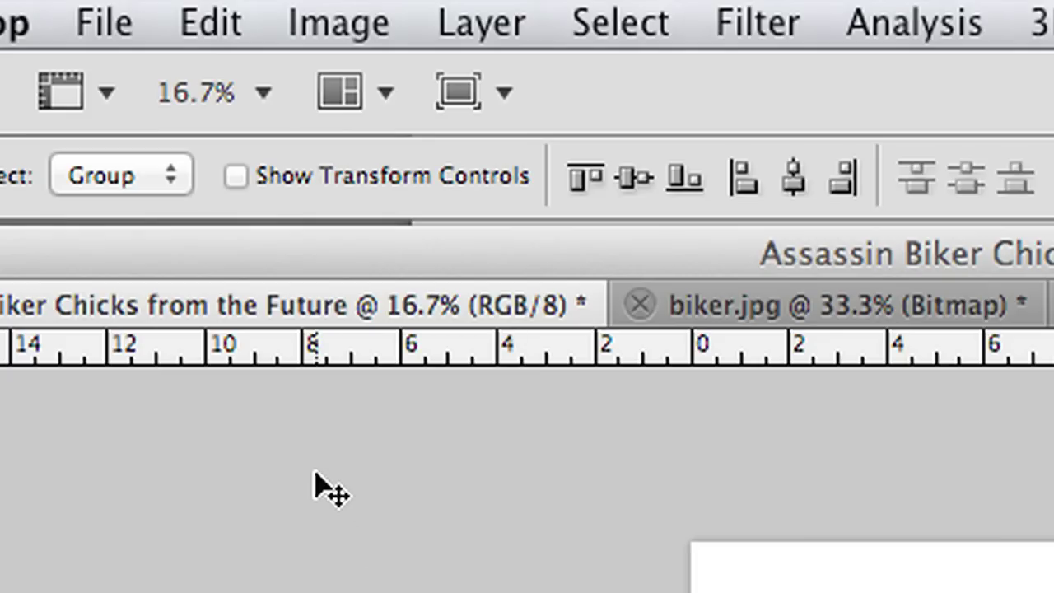
Step: Open guns.jpg from the Grindhouse images folder
{"action": "left_click", "coordinate": [110, 11]}
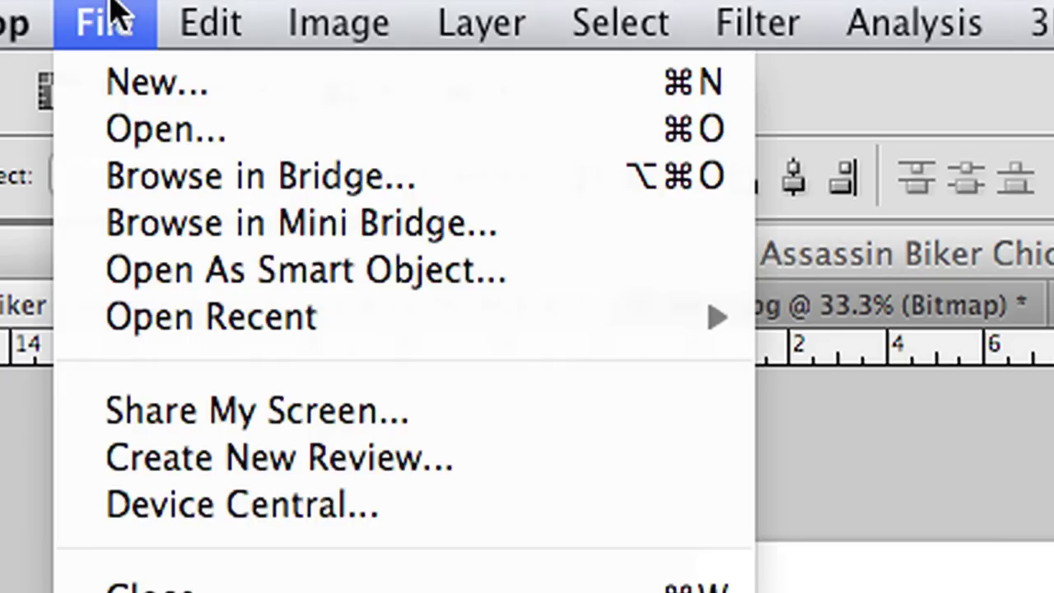
{"action": "left_click", "coordinate": [132, 136]}
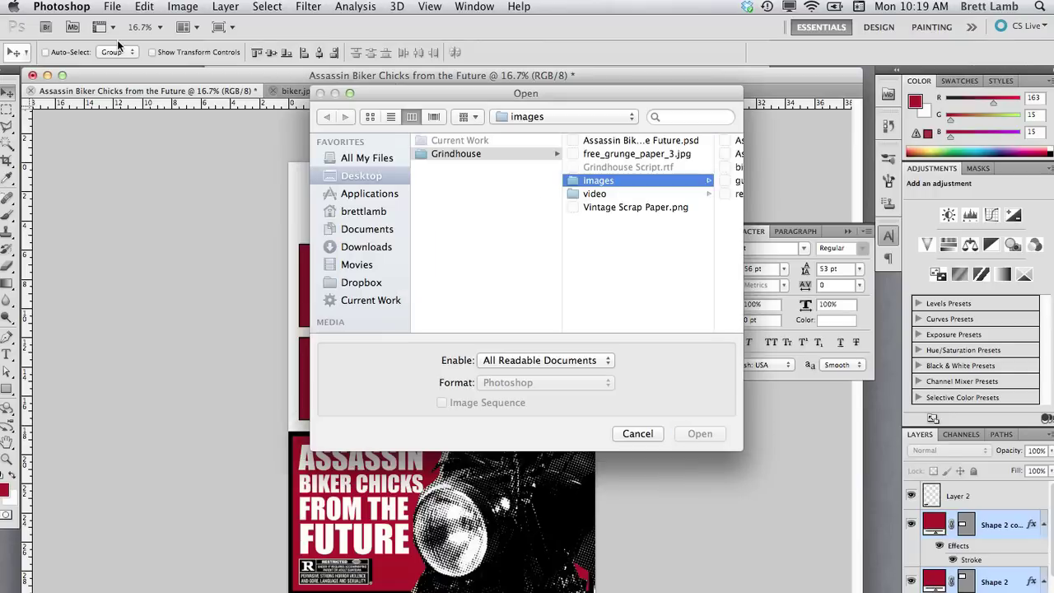
{"action": "left_click", "coordinate": [733, 154]}
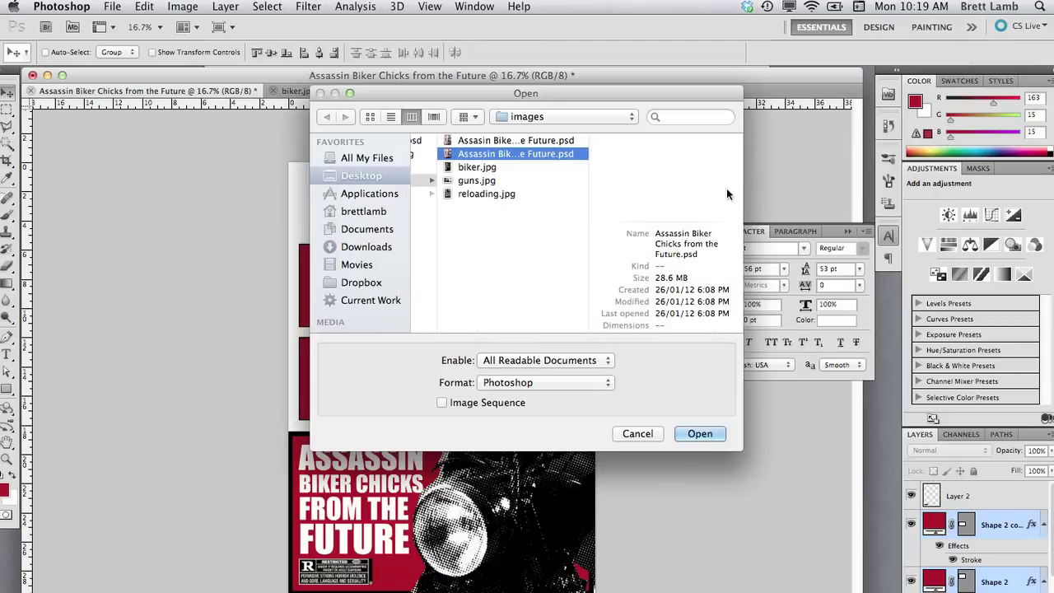
{"action": "left_click", "coordinate": [457, 168]}
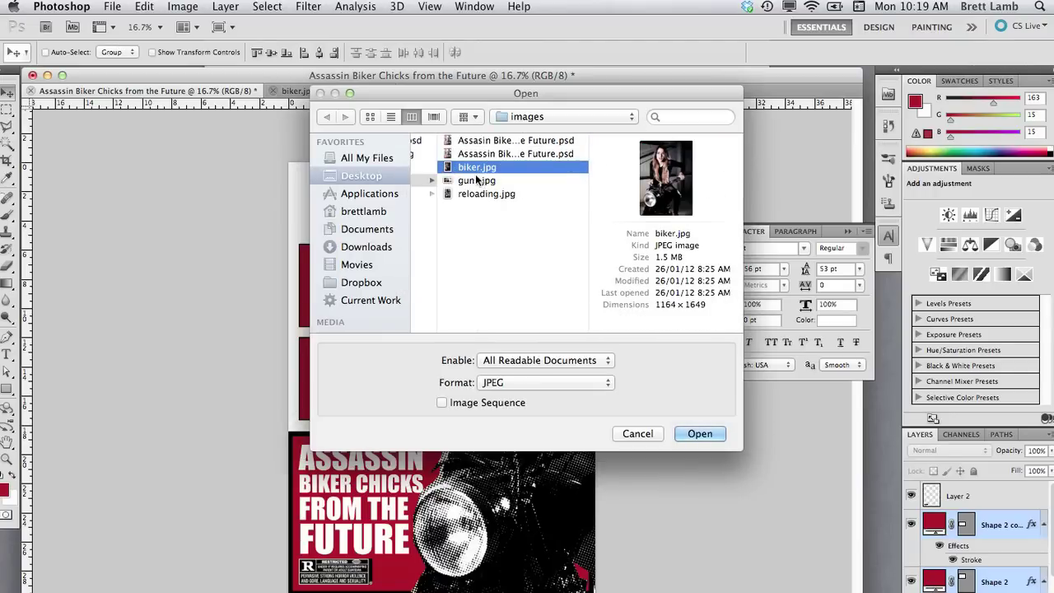
{"action": "left_click", "coordinate": [475, 183]}
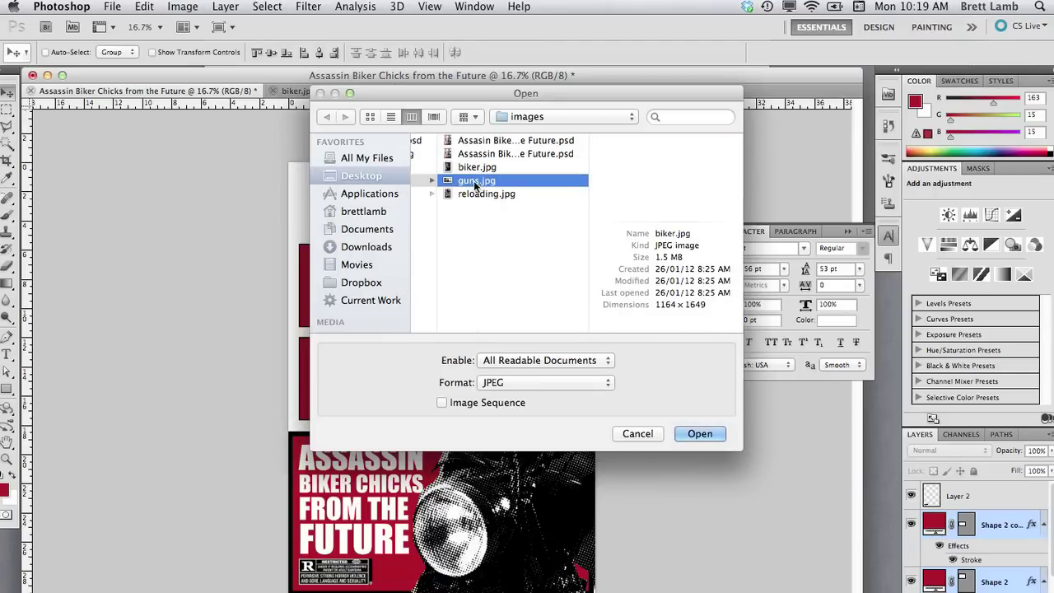
{"action": "left_click", "coordinate": [700, 433]}
Step: Copy the entire guns.jpg photo and paste it into the Assassin Biker Chicks from the Future document
{"action": "key", "text": "super+a"}
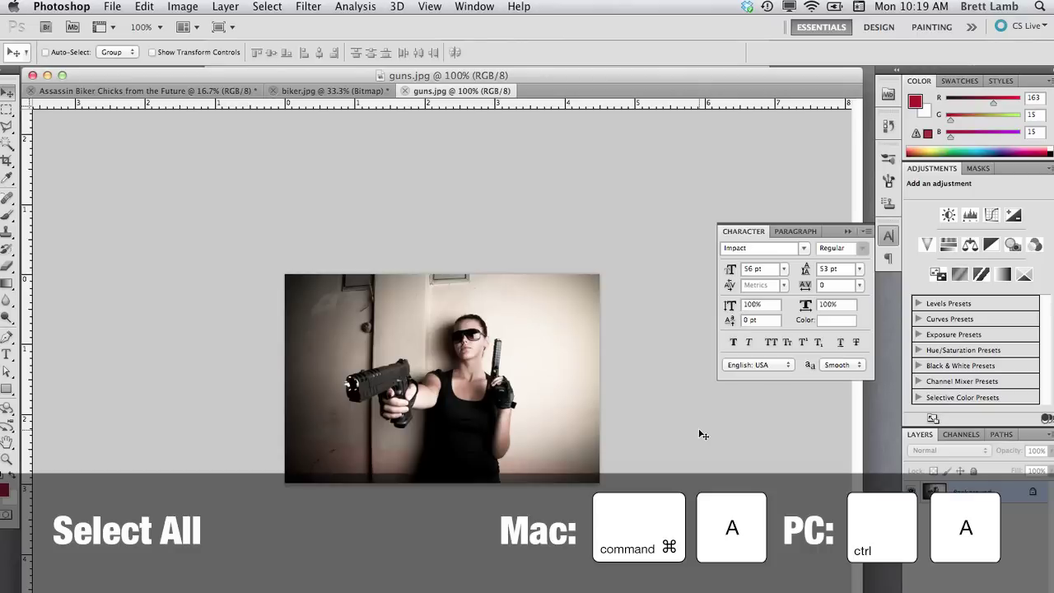
{"action": "key", "text": "super+a"}
{"action": "key", "text": "super+c"}
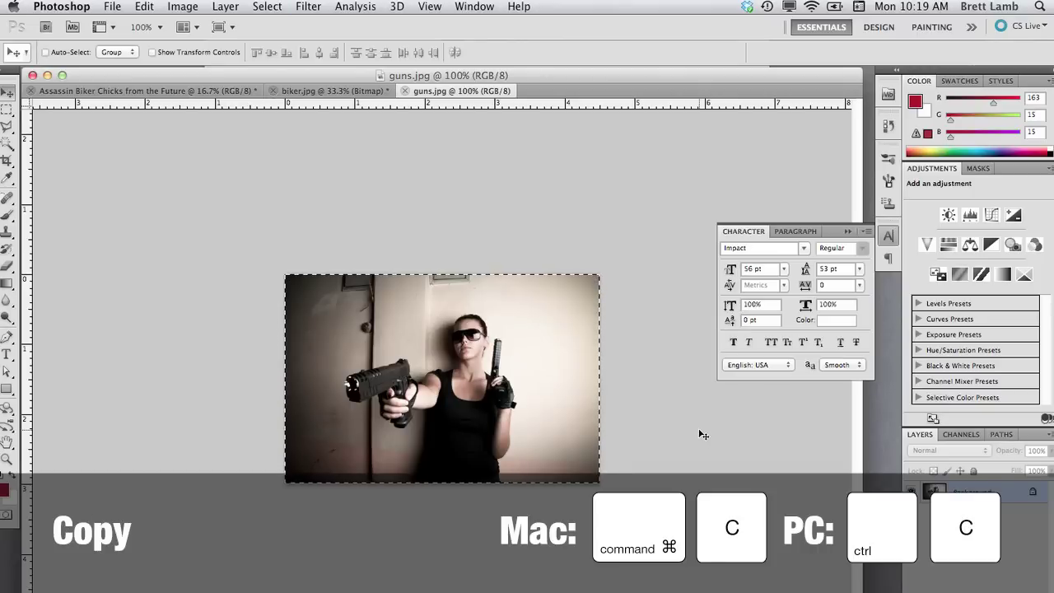
{"action": "left_click", "coordinate": [228, 88]}
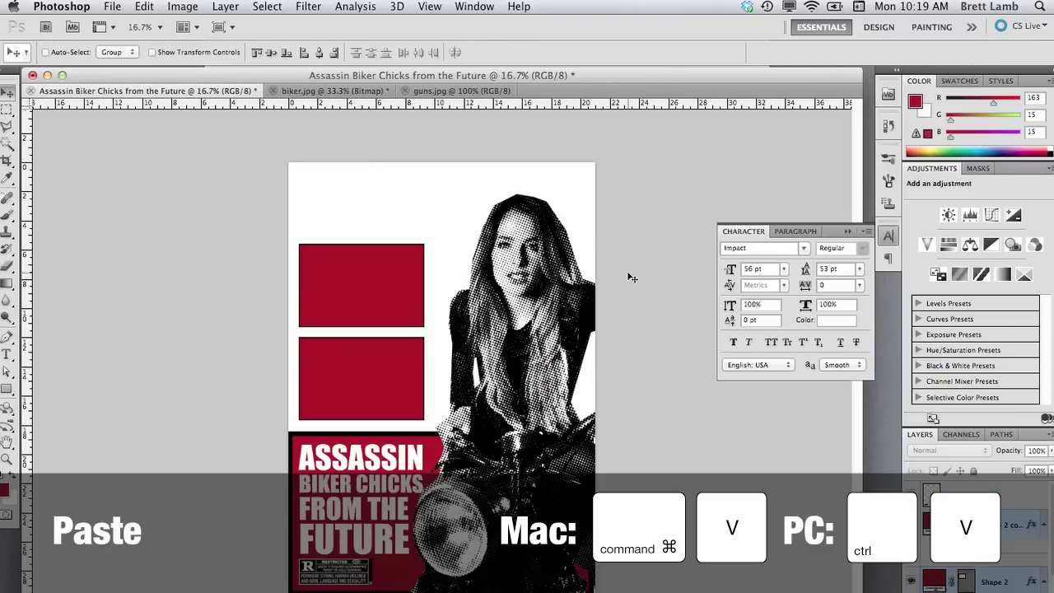
{"action": "key", "text": "super+v"}
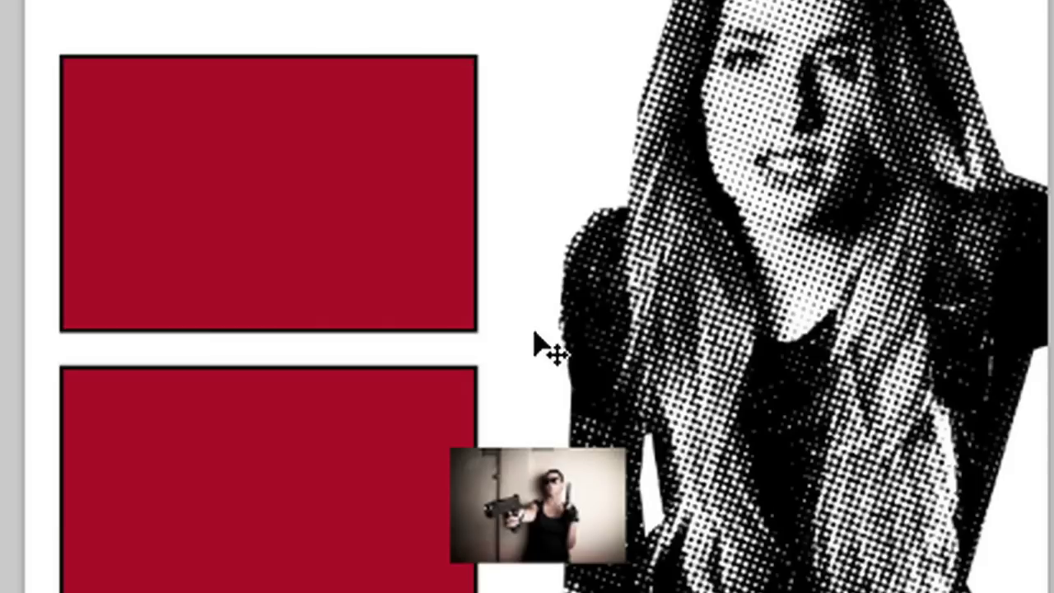
Step: Position the pasted guns photo over the upper rectangle and enlarge it proportionally until it covers the whole rectangle
{"action": "left_click_drag", "start_coordinate": [602, 513], "coordinate": [191, 92]}
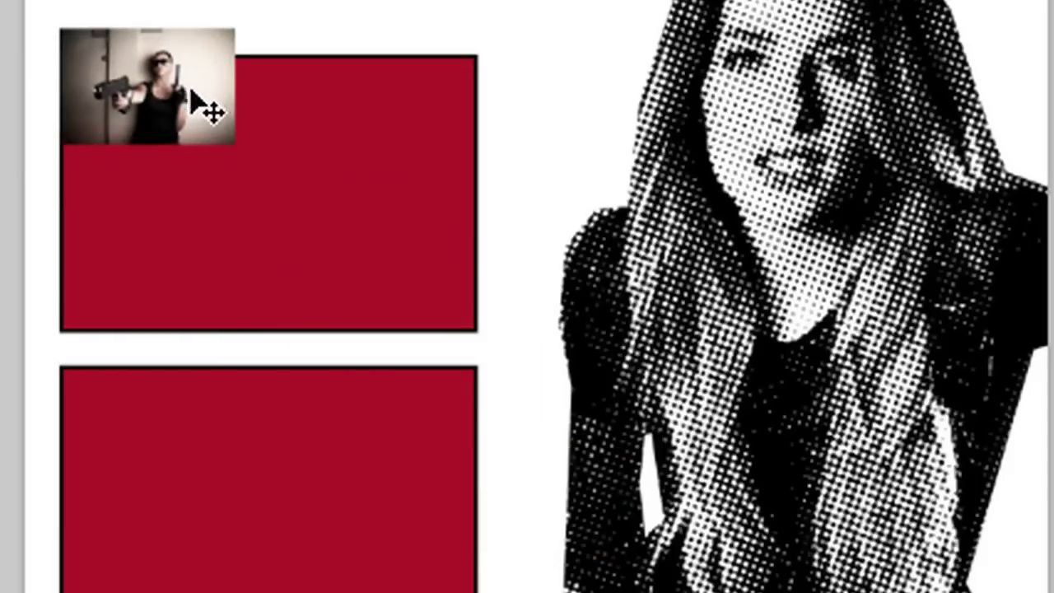
{"action": "key", "text": "super+t"}
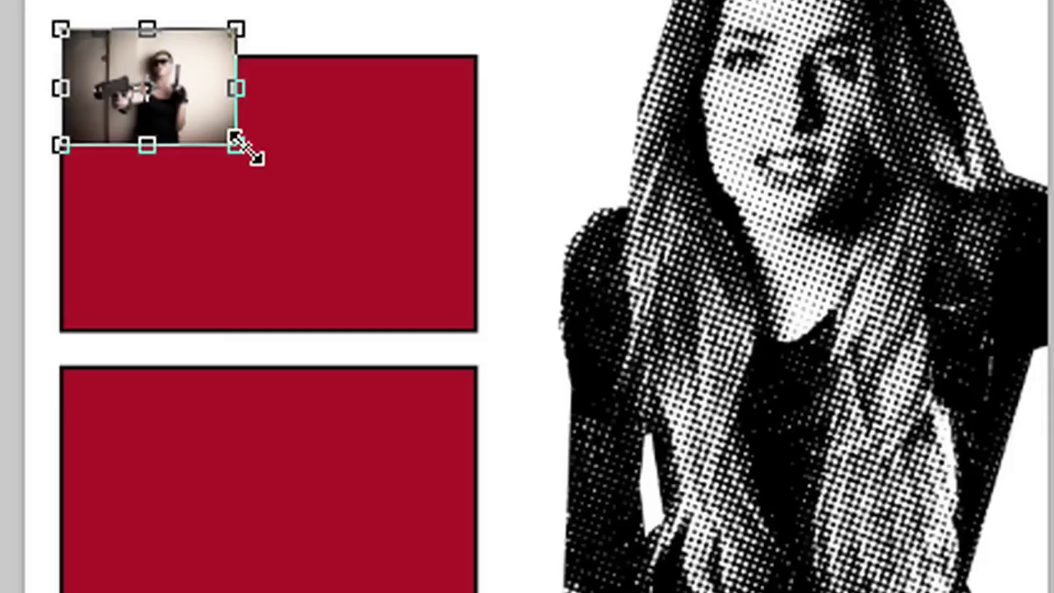
{"action": "left_click_drag", "start_coordinate": [245, 149], "coordinate": [627, 290]}
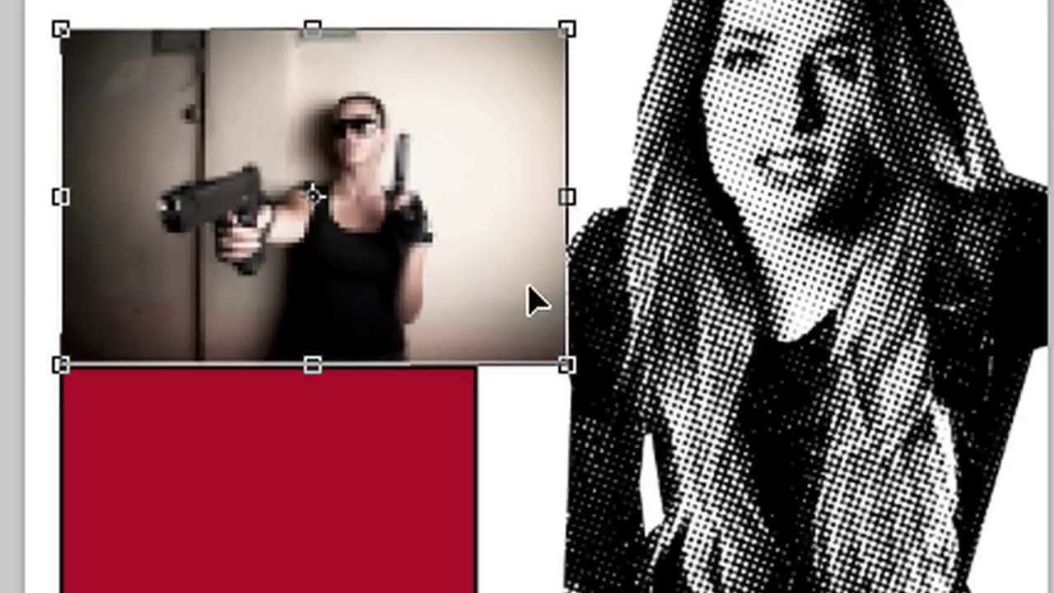
{"action": "left_click_drag", "start_coordinate": [502, 285], "coordinate": [478, 280]}
{"action": "key", "text": "ctrl+z"}
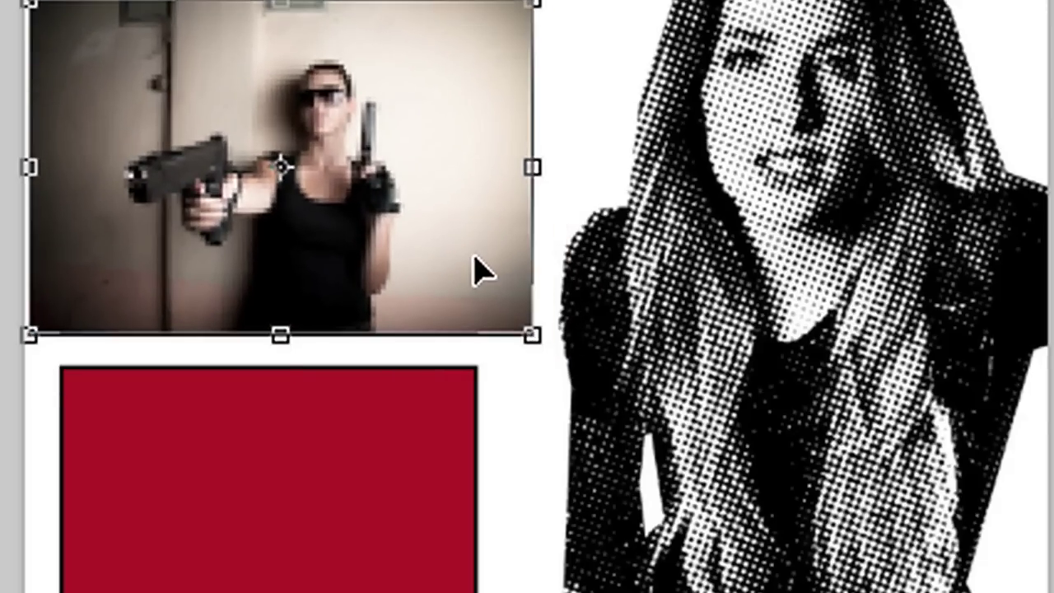
{"action": "key", "text": "ctrl+z"}
{"action": "key", "text": "Return"}
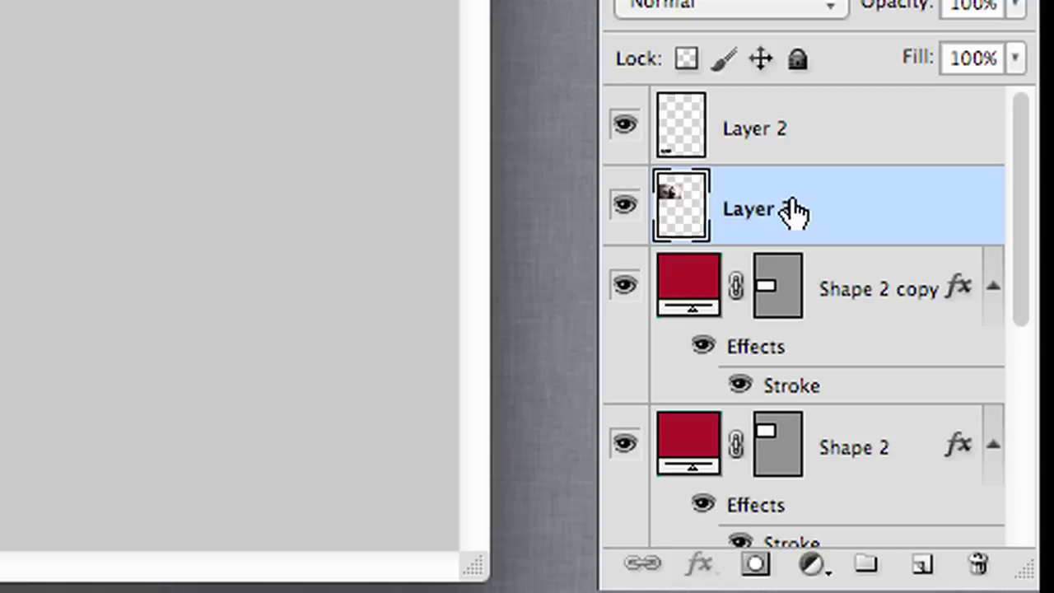
Step: Move the guns photo layer directly above the Shape 2 layer and rename Shape 2 as Top Rectangle
{"action": "left_click_drag", "start_coordinate": [971, 525], "coordinate": [973, 547]}
{"action": "left_click_drag", "start_coordinate": [795, 270], "coordinate": [814, 349]}
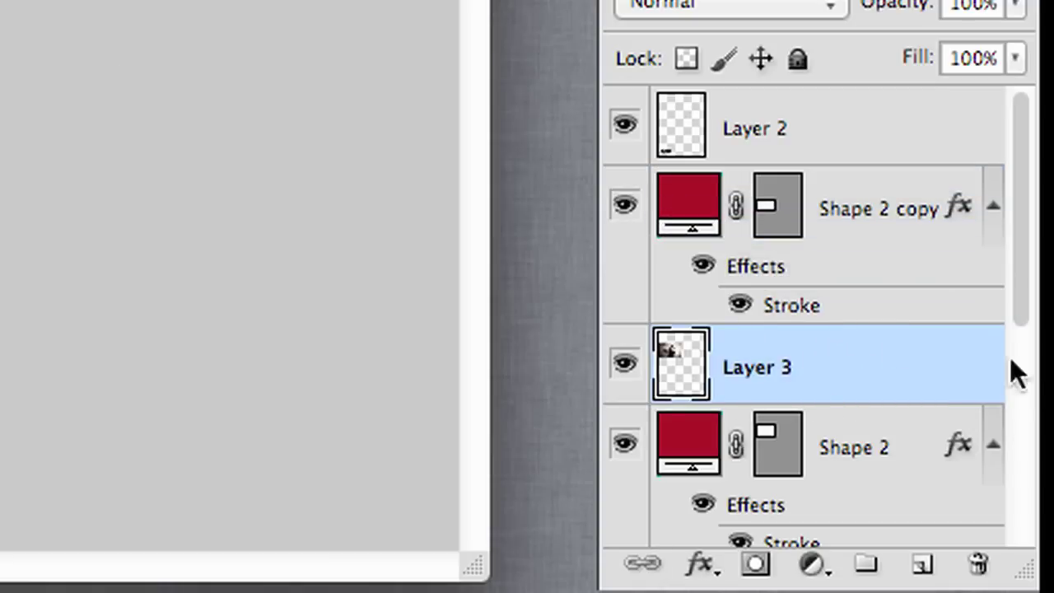
{"action": "left_click", "coordinate": [863, 483]}
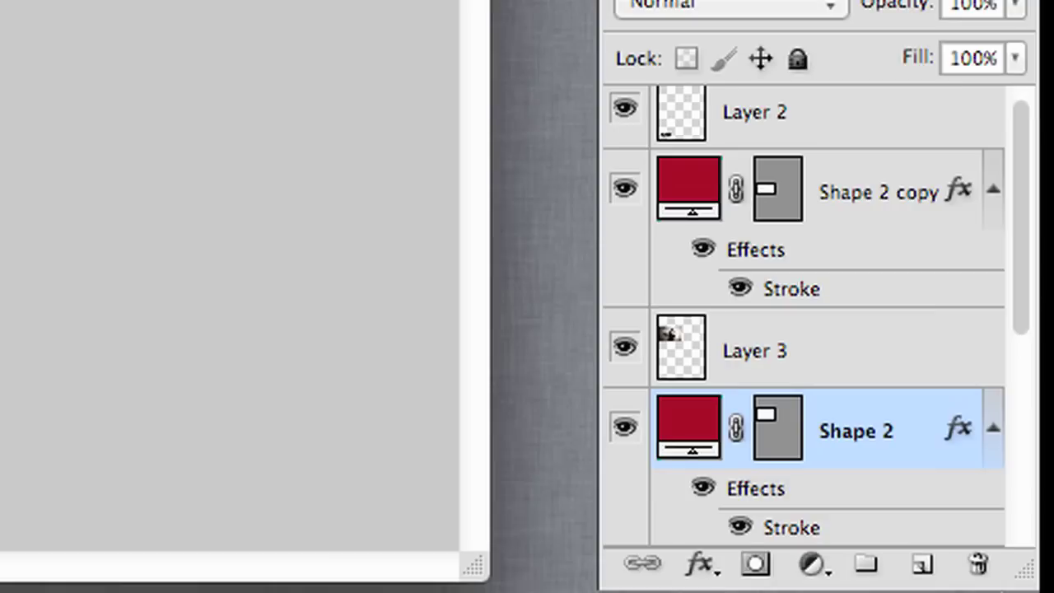
{"action": "double_click", "coordinate": [856, 431]}
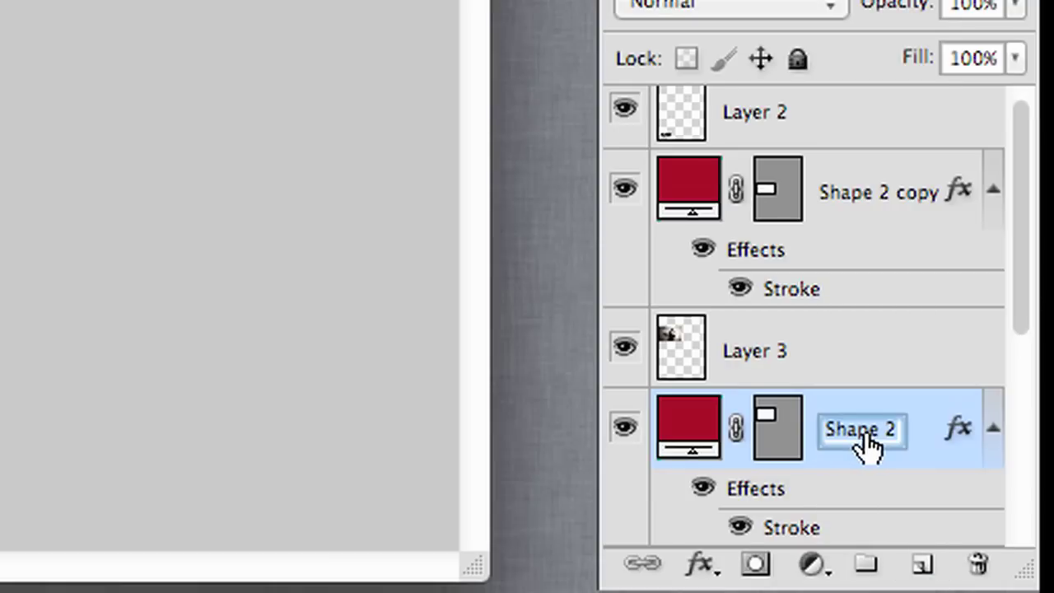
{"action": "type", "text": "To"}
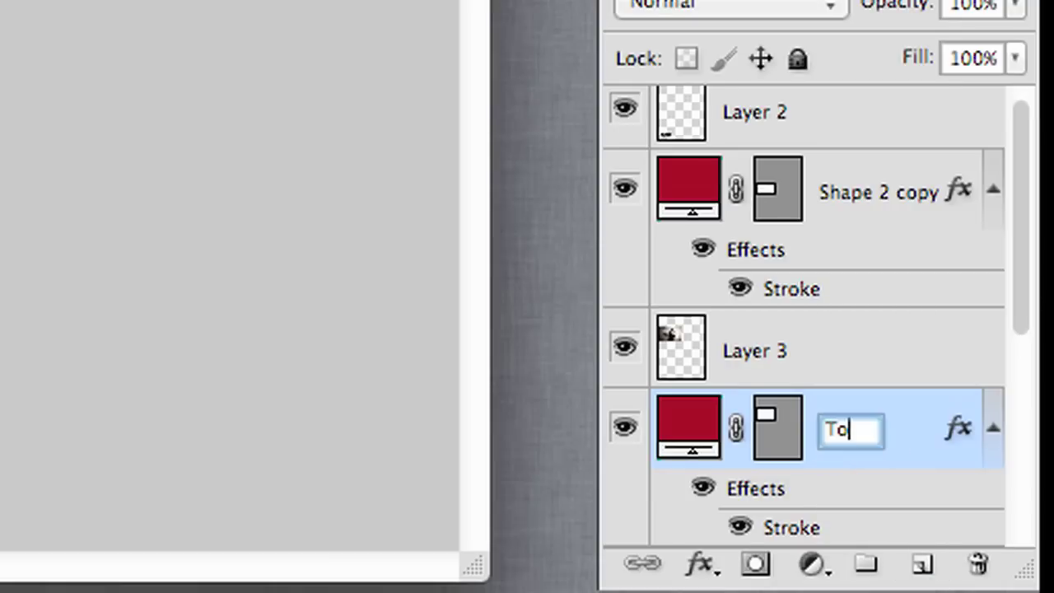
{"action": "type", "text": "p Rect"}
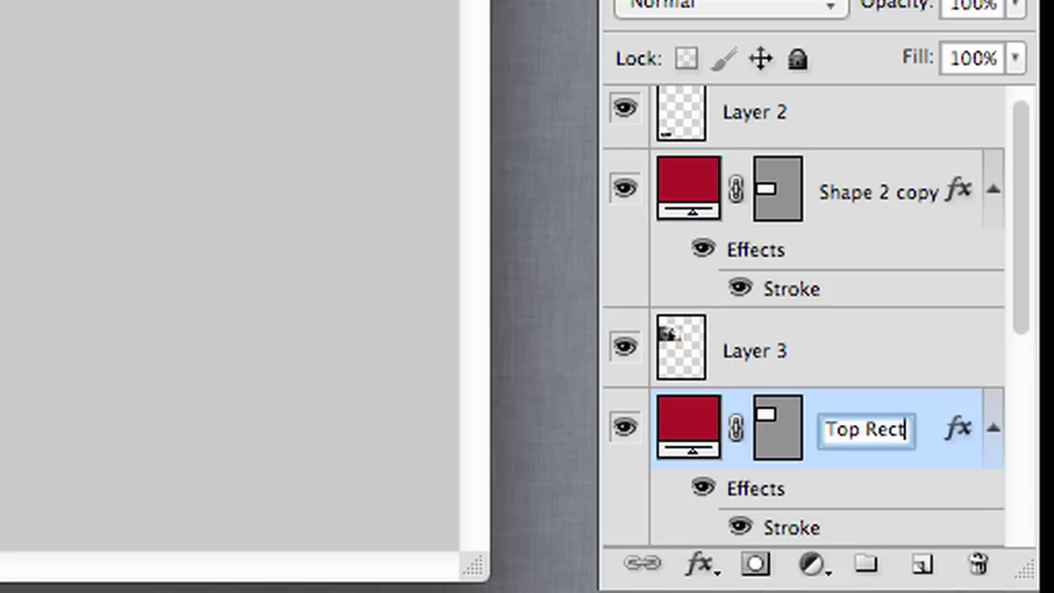
{"action": "type", "text": "angle"}
{"action": "key", "text": "Return"}
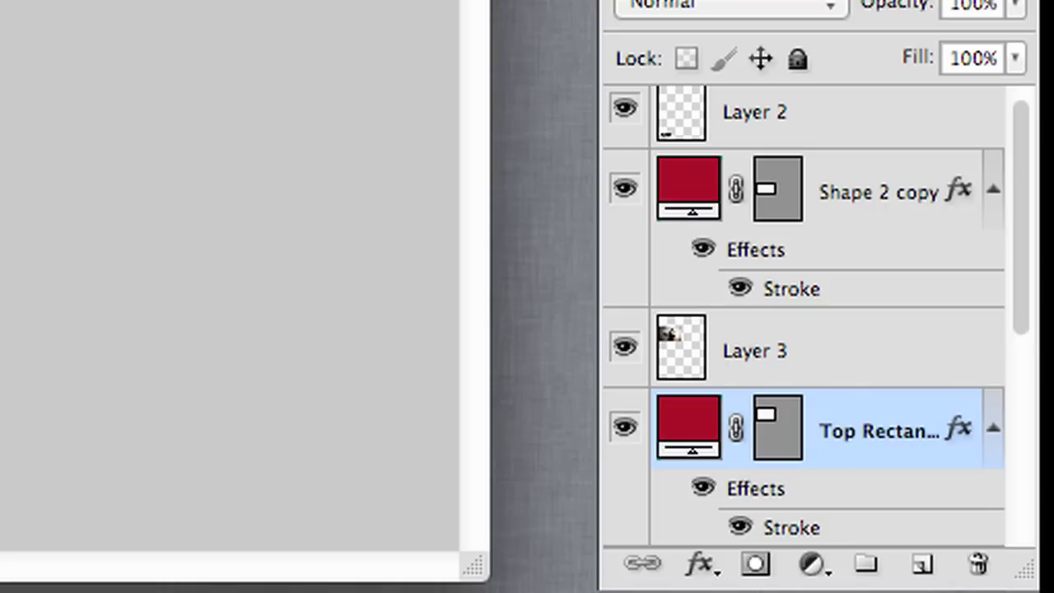
Step: Rename the Shape 2 copy layer as Bottom Rectangle
{"action": "double_click", "coordinate": [883, 196]}
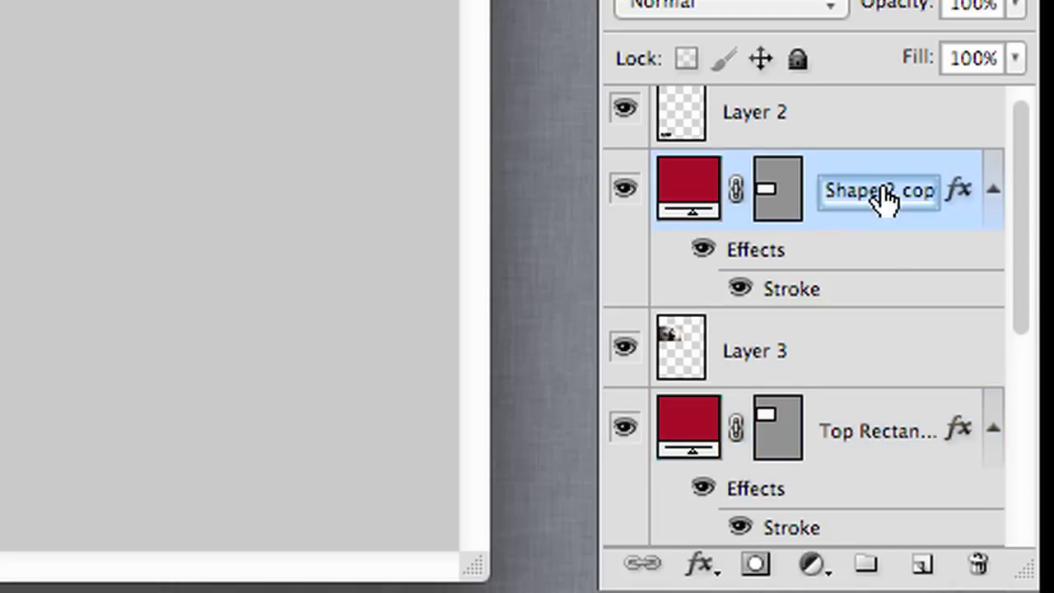
{"action": "type", "text": "Bottom Red"}
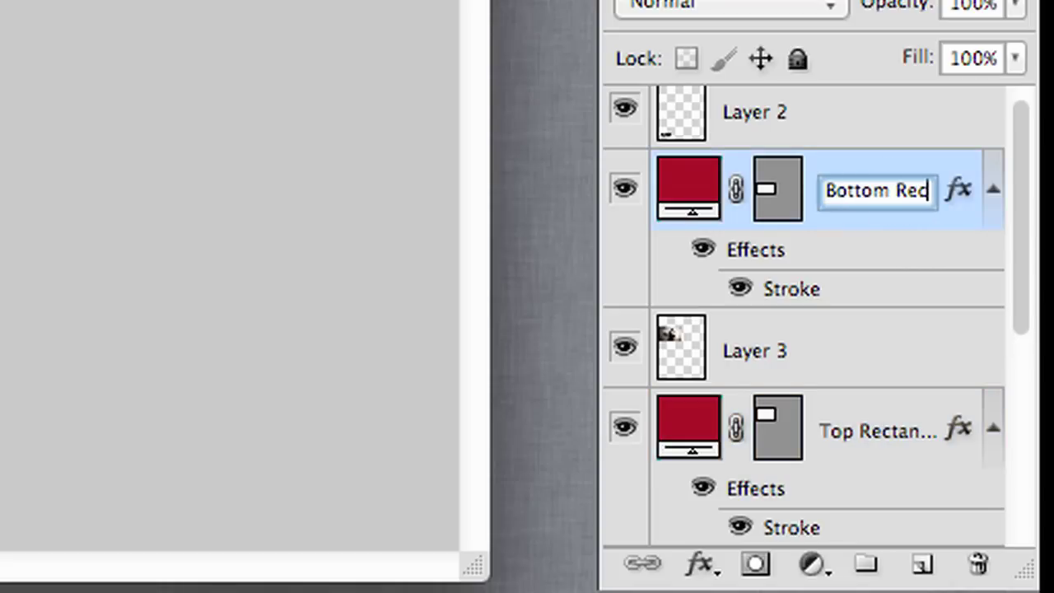
{"action": "type", "text": "tangle"}
{"action": "key", "text": "Return"}
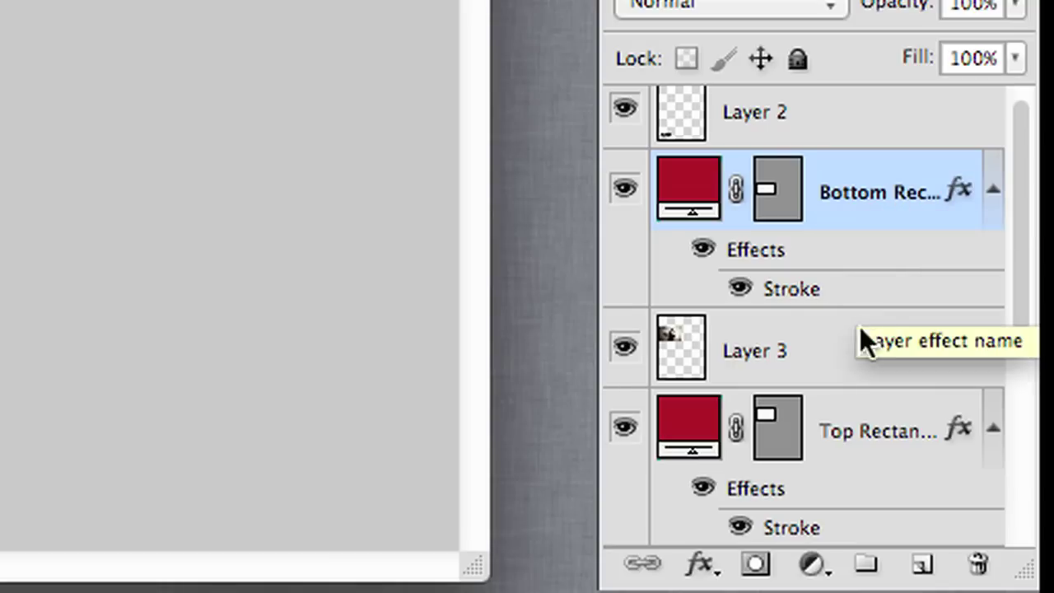
Step: Group the Bottom Rectangle, Layer 3 and Top Rectangle layers and name the group Pictures
{"action": "left_click", "coordinate": [857, 452], "text": "shift"}
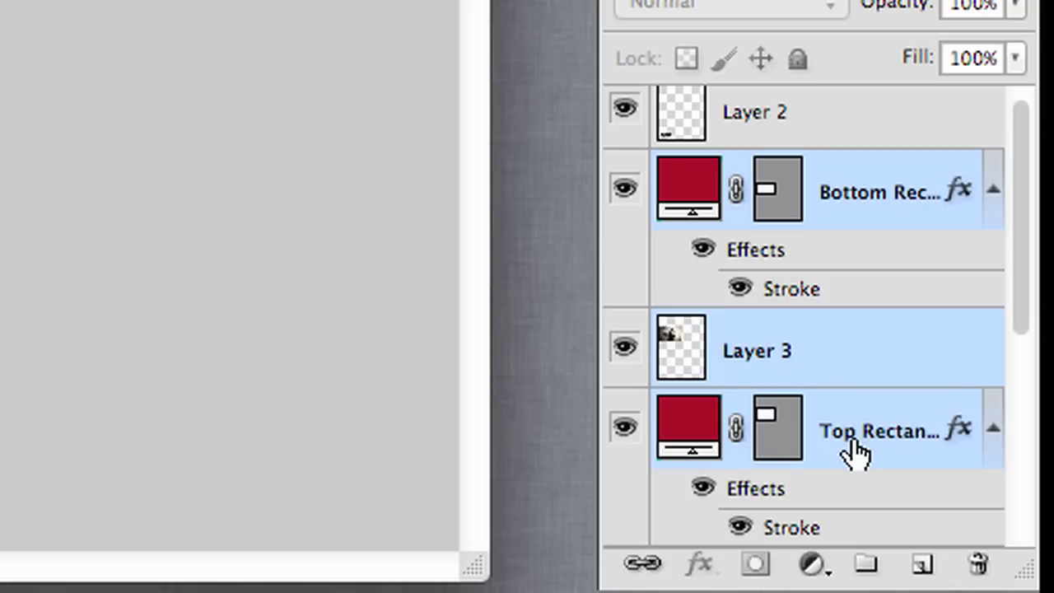
{"action": "left_click_drag", "start_coordinate": [857, 452], "coordinate": [862, 562]}
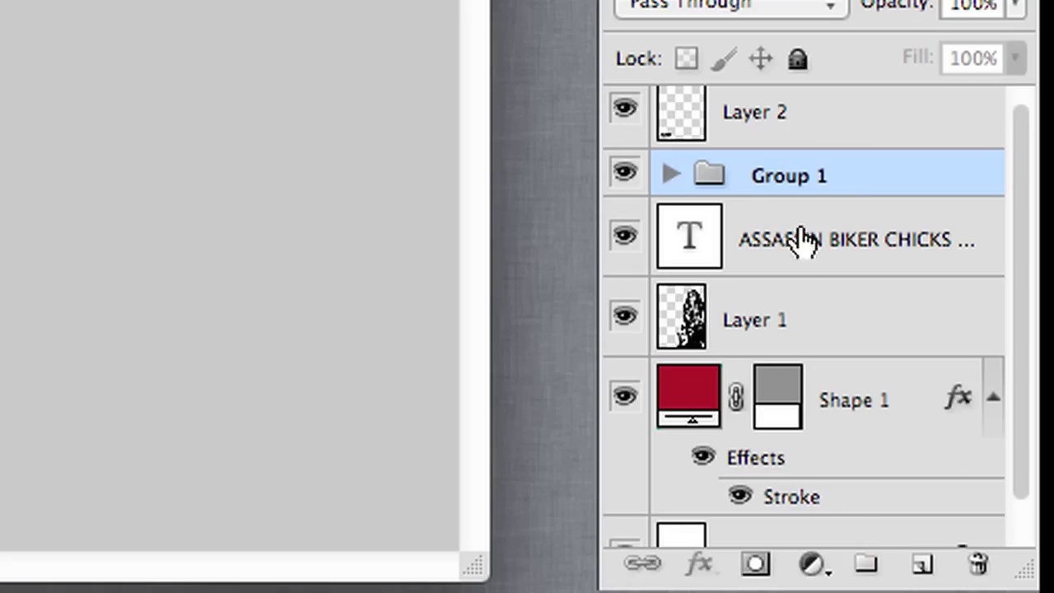
{"action": "double_click", "coordinate": [807, 179]}
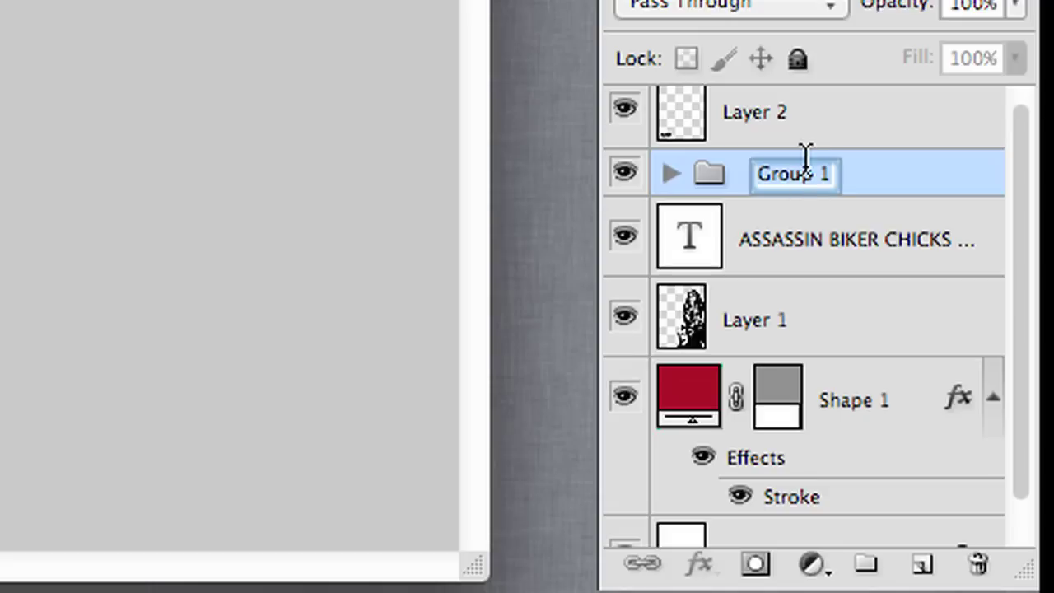
{"action": "type", "text": "Pictures"}
{"action": "key", "text": "Return"}
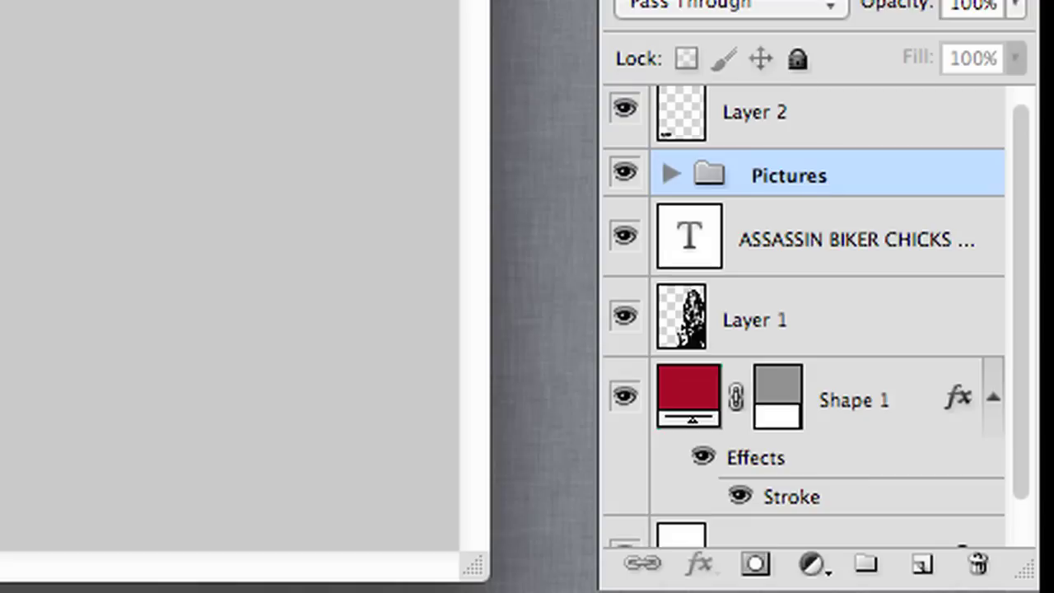
Step: Clip the guns photo on Layer 3 to Top Rectangle and nudge the whole Pictures group slightly right and up
{"action": "left_click", "coordinate": [670, 176]}
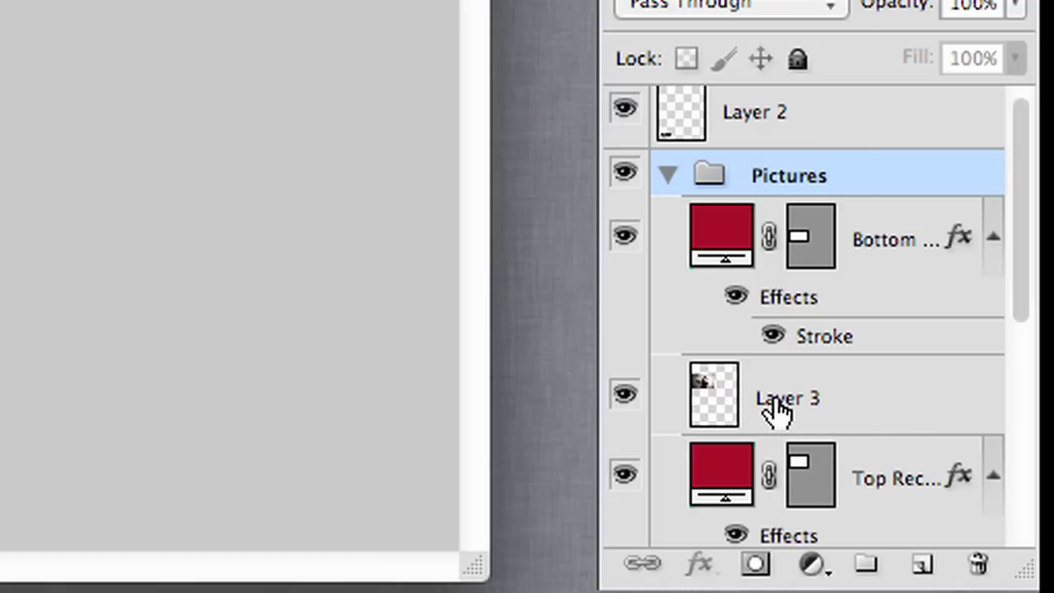
{"action": "left_click", "coordinate": [919, 436], "text": "alt"}
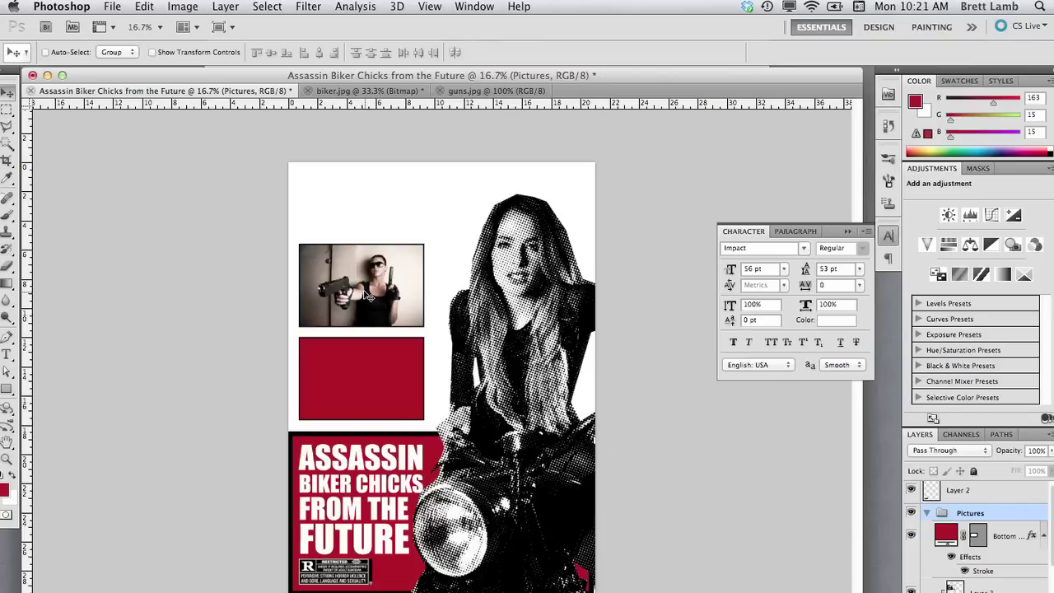
{"action": "key", "text": "shift+Right"}
{"action": "key", "text": "shift+Right"}
{"action": "key", "text": "shift+Right"}
{"action": "key", "text": "shift+Up"}
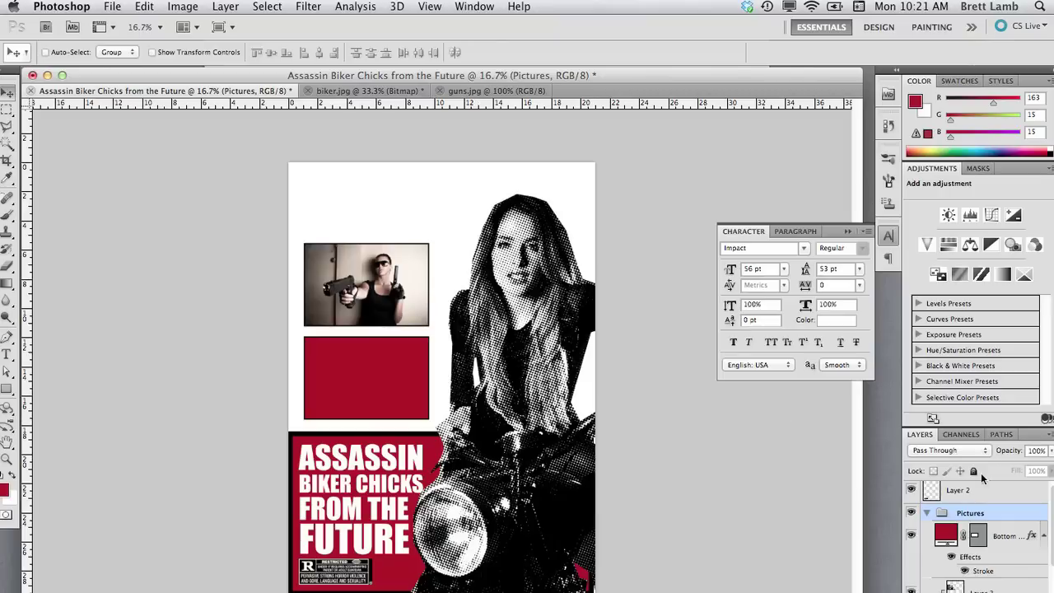
Step: Reposition the guns photo inside the upper frame so the woman and both pistols are well framed
{"action": "left_click", "coordinate": [956, 587]}
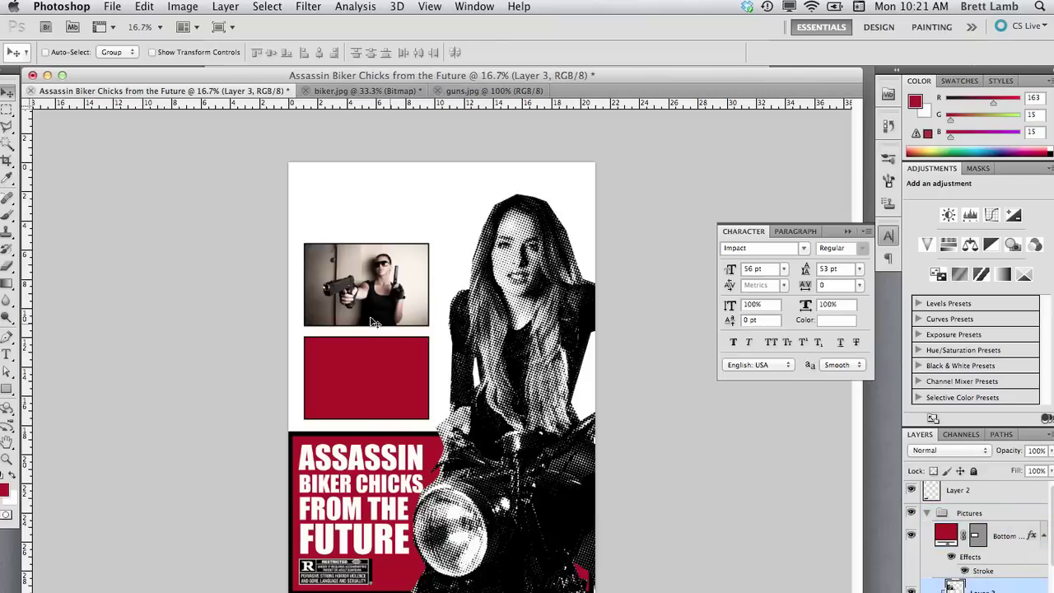
{"action": "mouse_move", "coordinate": [368, 298]}
{"action": "left_mouse_down"}
{"action": "mouse_move", "coordinate": [351, 292]}
{"action": "mouse_move", "coordinate": [351, 275]}
{"action": "mouse_move", "coordinate": [377, 275]}
{"action": "mouse_move", "coordinate": [367, 307]}
{"action": "left_mouse_up"}
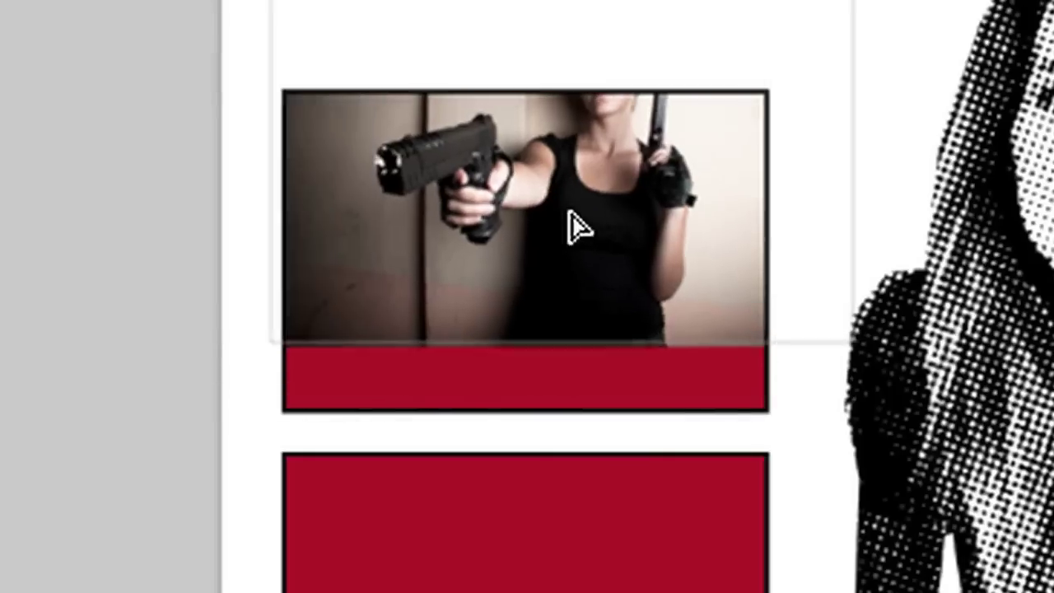
{"action": "left_click_drag", "start_coordinate": [531, 342], "coordinate": [514, 291]}
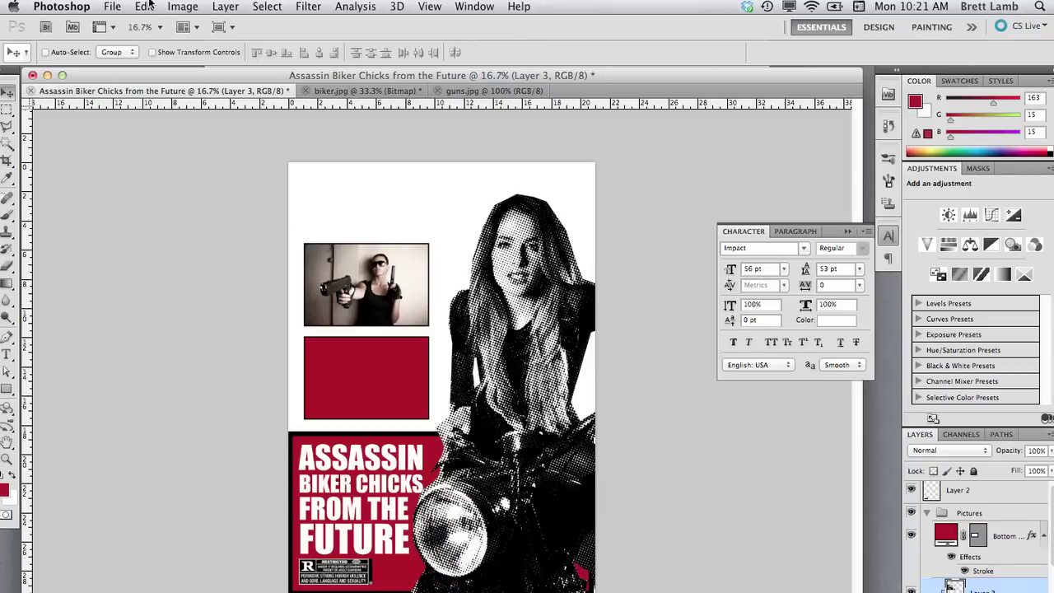
Step: Open reloading.jpg from the Grindhouse images folder
{"action": "left_click", "coordinate": [113, 7]}
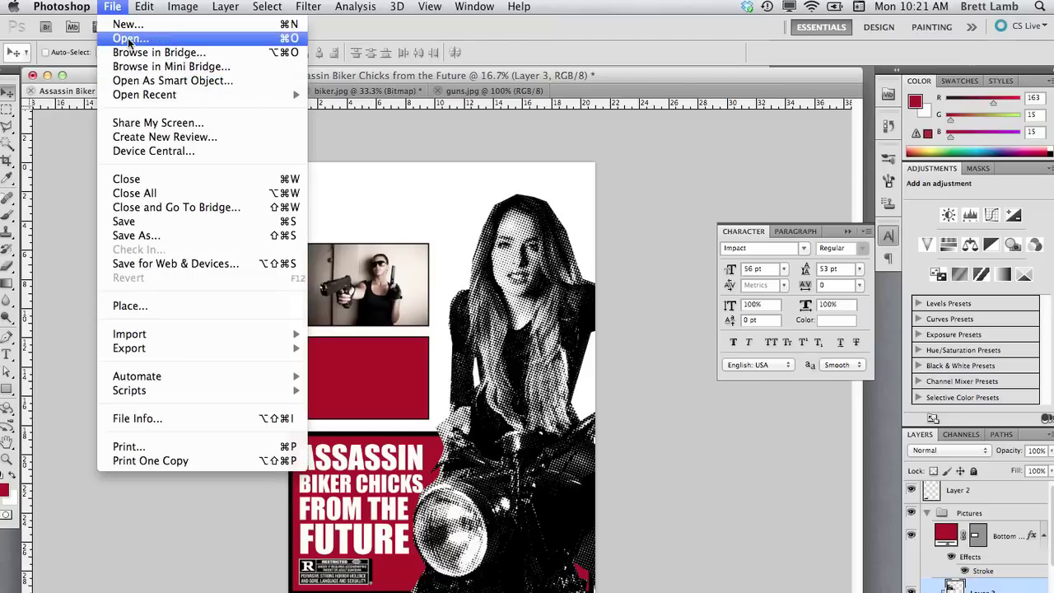
{"action": "left_click", "coordinate": [128, 37]}
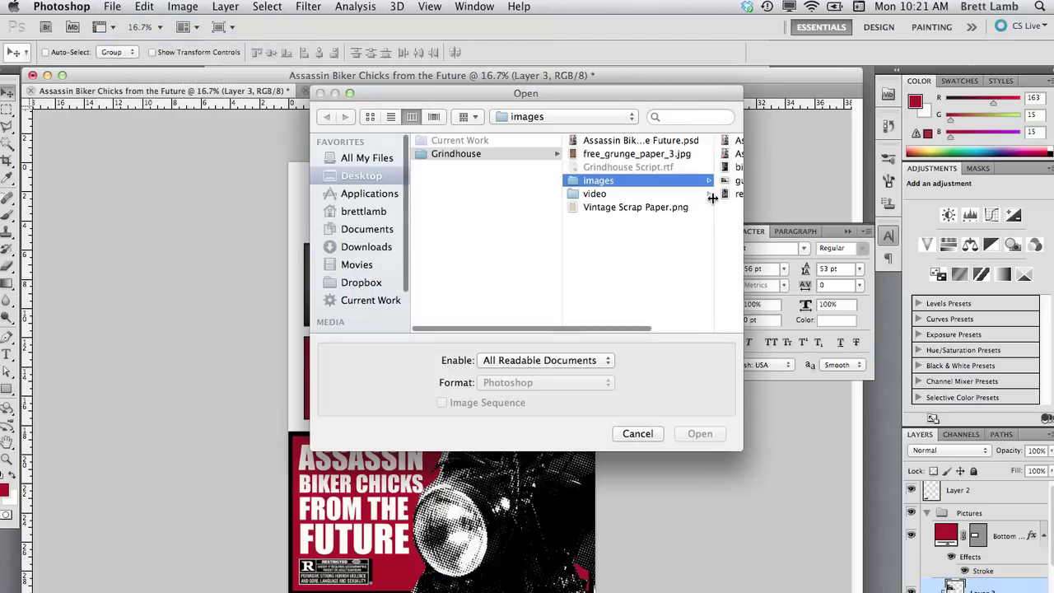
{"action": "left_click", "coordinate": [733, 196]}
{"action": "left_click", "coordinate": [713, 435]}
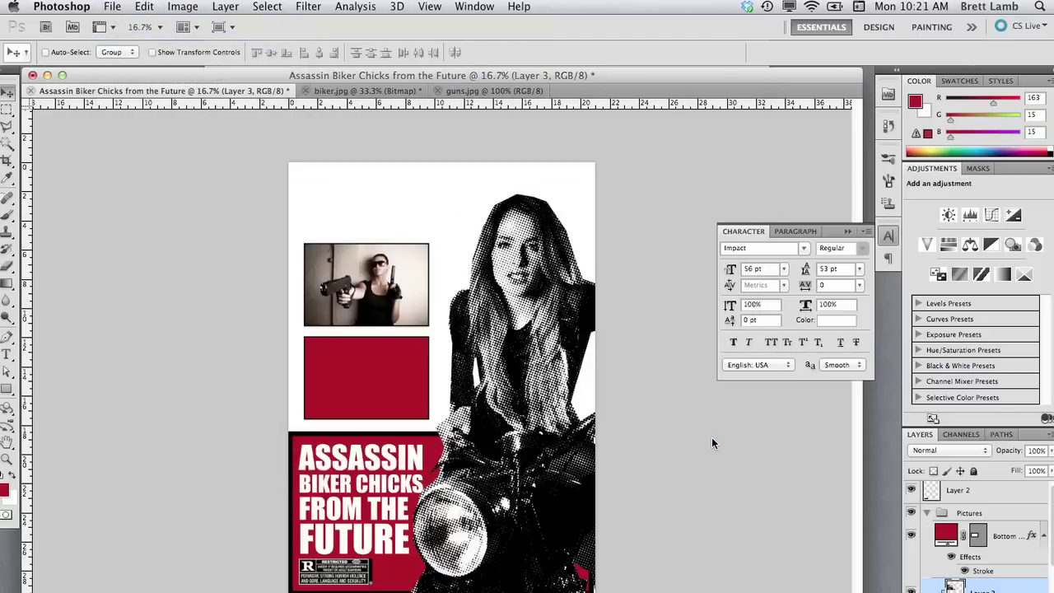
Step: Copy the entire reloading.jpg photo and paste it into the Assassin Biker Chicks from the Future document
{"action": "key", "text": "super+a"}
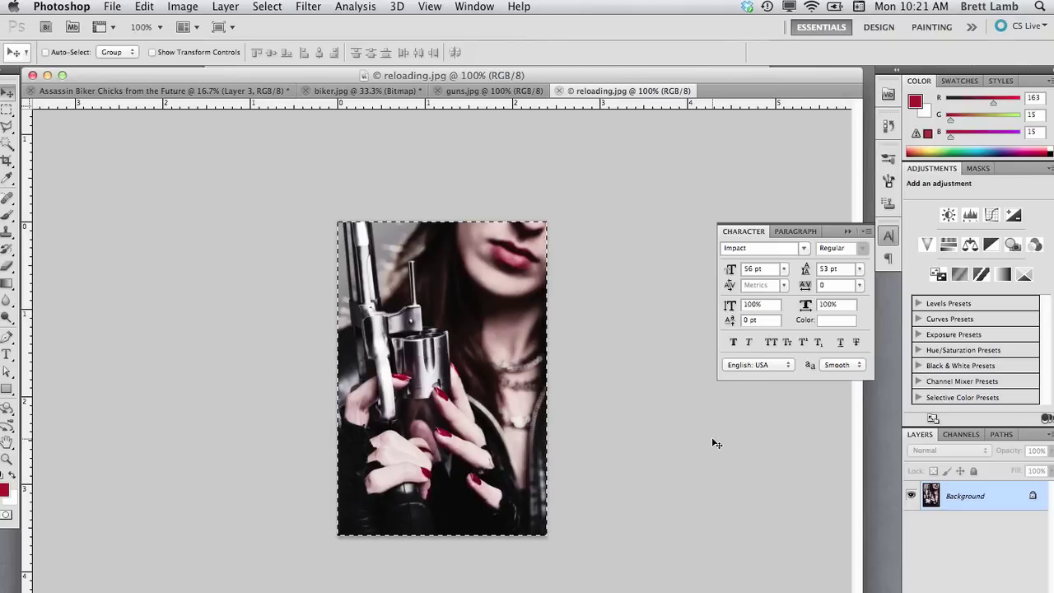
{"action": "key", "text": "super+c"}
{"action": "left_click", "coordinate": [192, 94]}
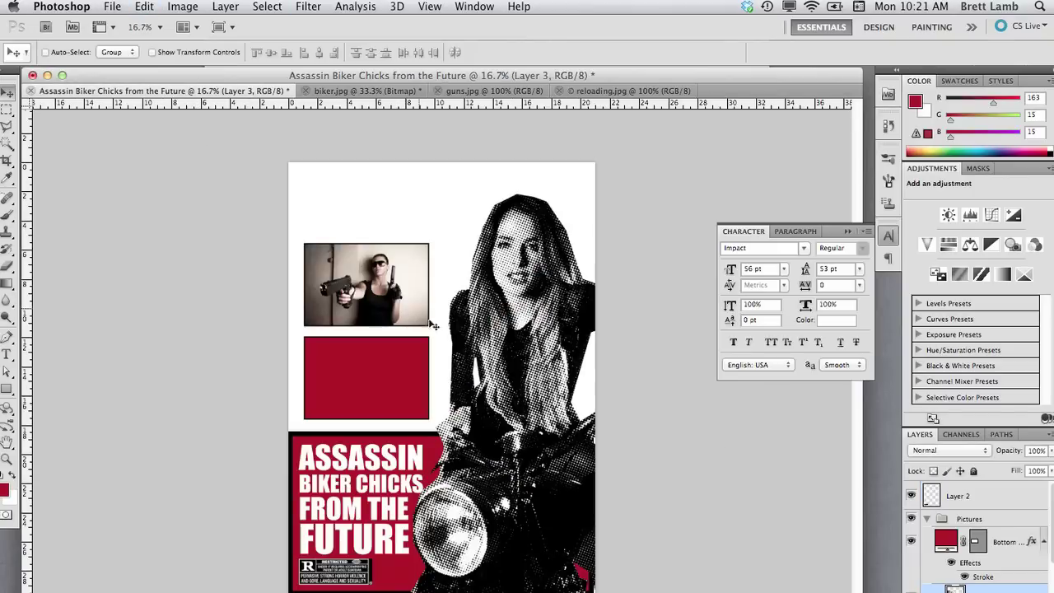
{"action": "key", "text": "super+v"}
Step: Position the pasted reloading photo over the lower rectangle and scale it to cover the rectangle's full width
{"action": "left_click_drag", "start_coordinate": [447, 392], "coordinate": [449, 426]}
{"action": "key", "text": "super+t"}
{"action": "left_click_drag", "start_coordinate": [420, 260], "coordinate": [414, 346]}
{"action": "left_click_drag", "start_coordinate": [448, 293], "coordinate": [437, 302]}
{"action": "key", "text": "Return"}
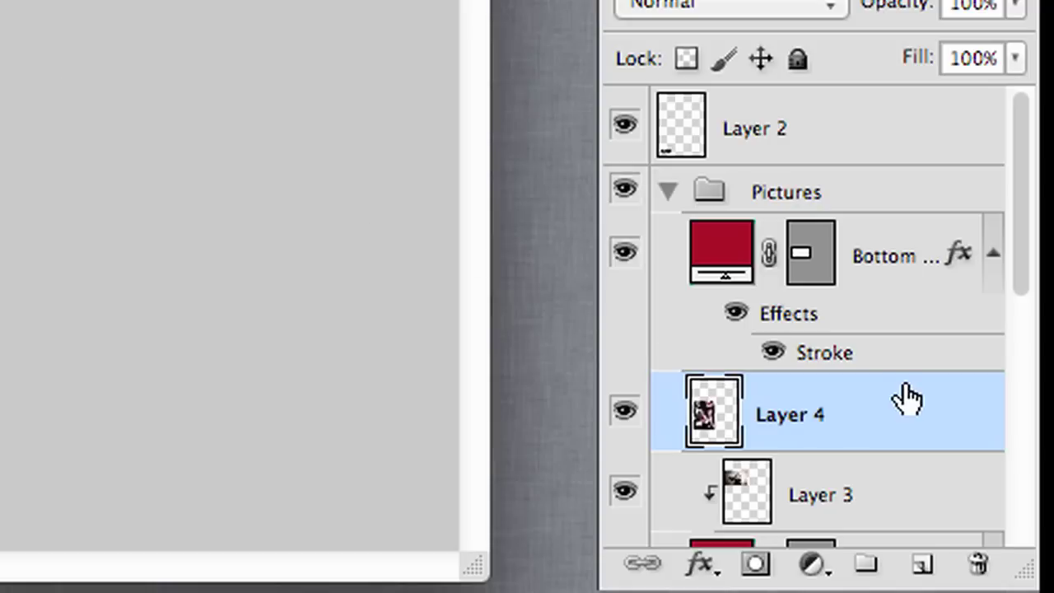
Step: Clip the reloading photo to Bottom Rectangle from directly above it and shift it down to frame the lips and revolver
{"action": "left_click_drag", "start_coordinate": [819, 418], "coordinate": [830, 241]}
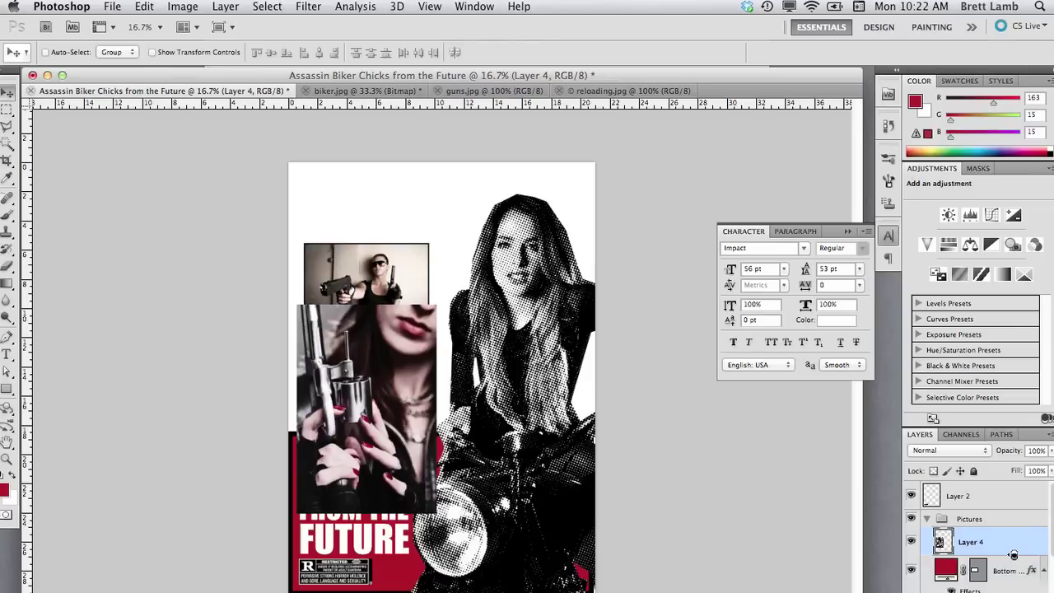
{"action": "left_click", "coordinate": [910, 290], "text": "alt"}
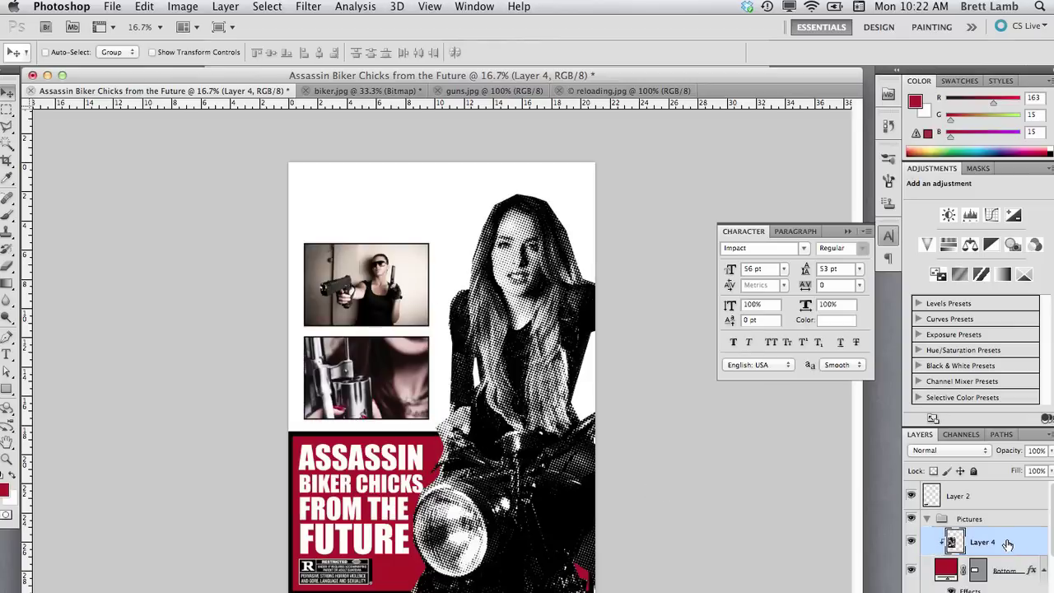
{"action": "left_click_drag", "start_coordinate": [400, 376], "coordinate": [393, 393]}
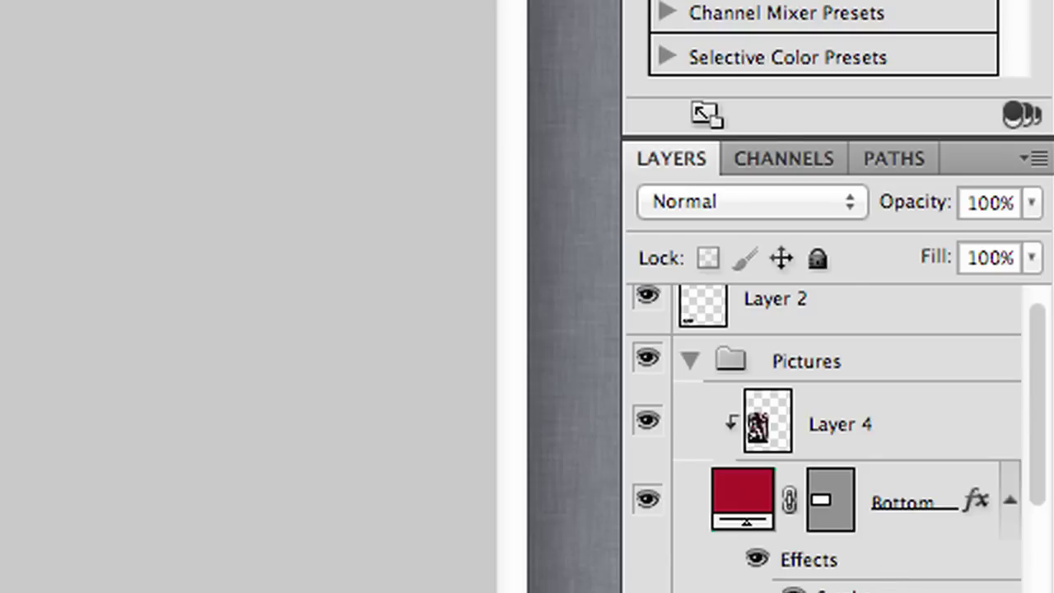
Step: Convert the guns photo on Layer 3 to a smart object
{"action": "scroll", "coordinate": [870, 544], "scroll_direction": "down", "scroll_amount": 10}
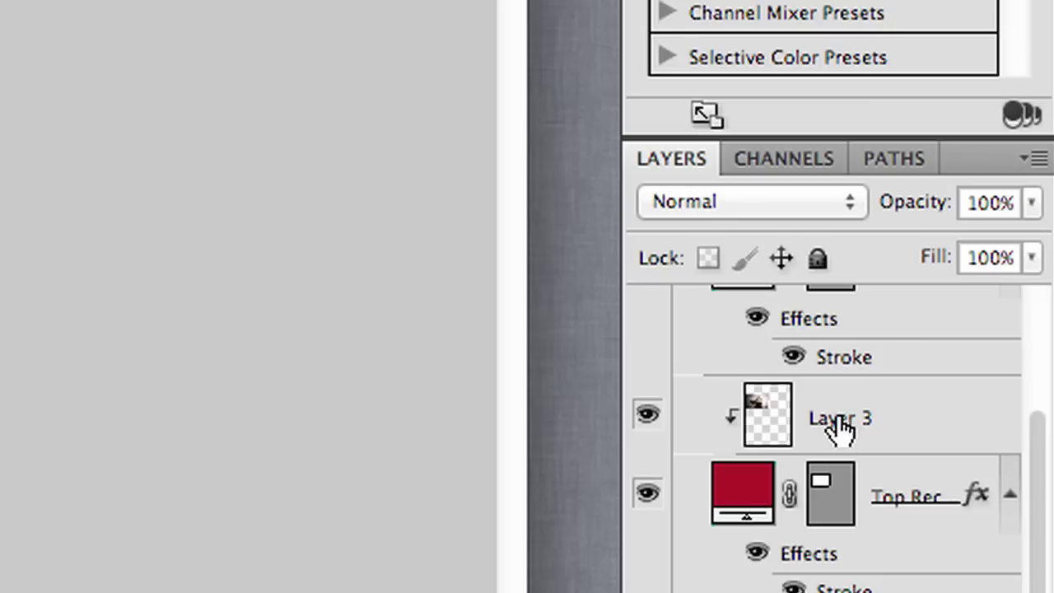
{"action": "left_click", "coordinate": [839, 421]}
{"action": "right_click", "coordinate": [839, 422]}
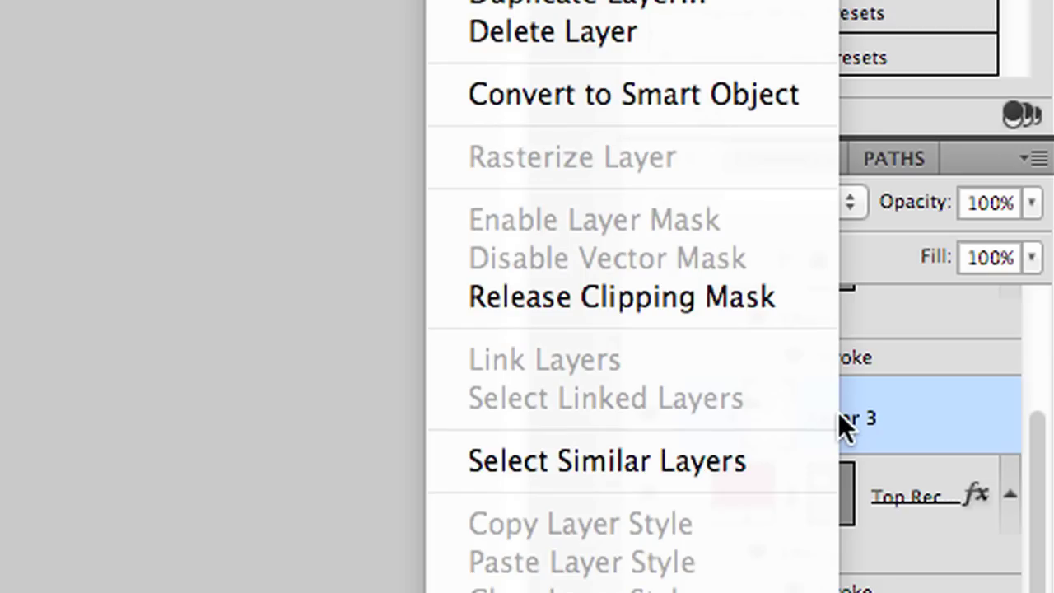
{"action": "left_click", "coordinate": [721, 92]}
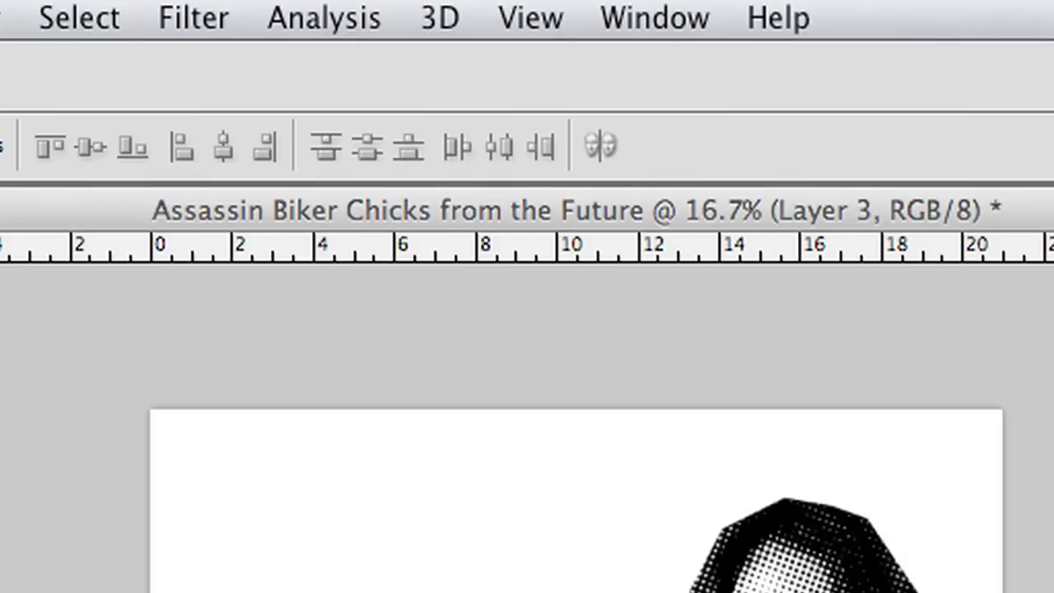
Step: Apply the Film Grain filter to the guns photo with Grain 4, Highlight Area 10 and Intensity 10
{"action": "left_click", "coordinate": [224, 16]}
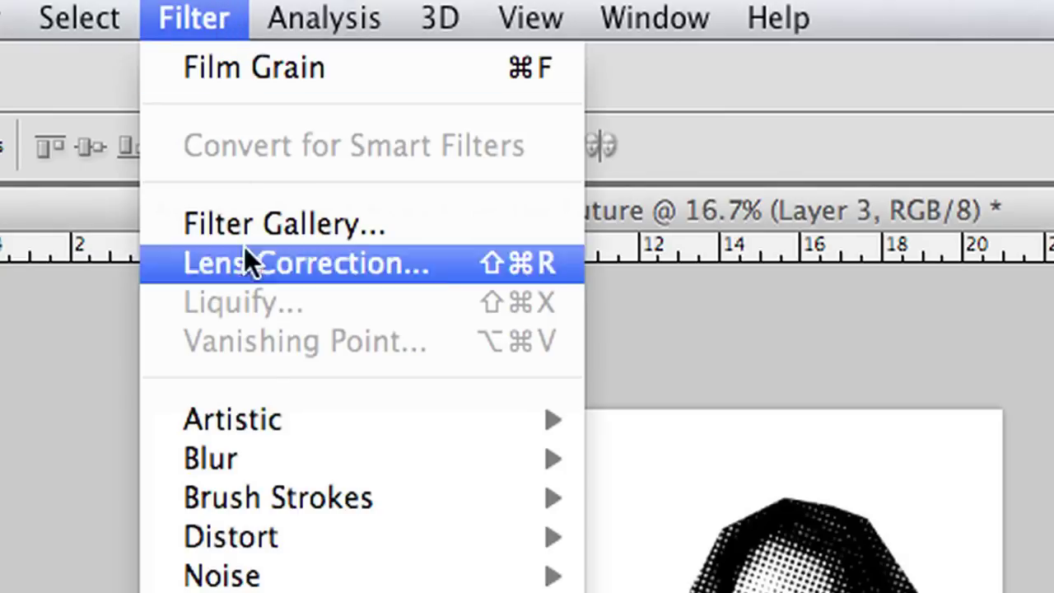
{"action": "mouse_move", "coordinate": [240, 411]}
{"action": "left_click", "coordinate": [716, 527]}
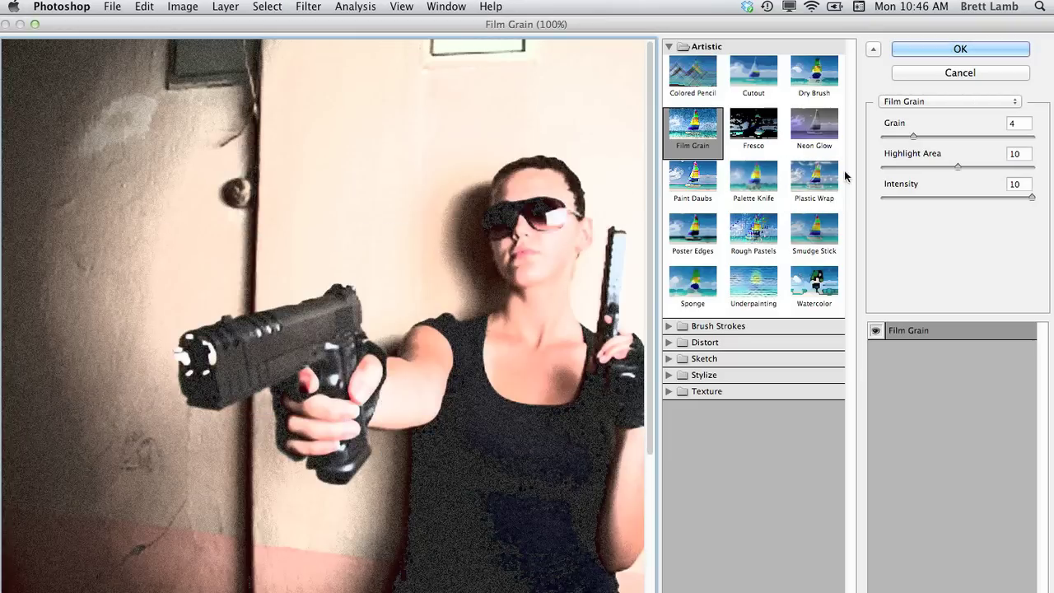
{"action": "left_click", "coordinate": [956, 166]}
{"action": "left_click_drag", "start_coordinate": [952, 164], "coordinate": [949, 164]}
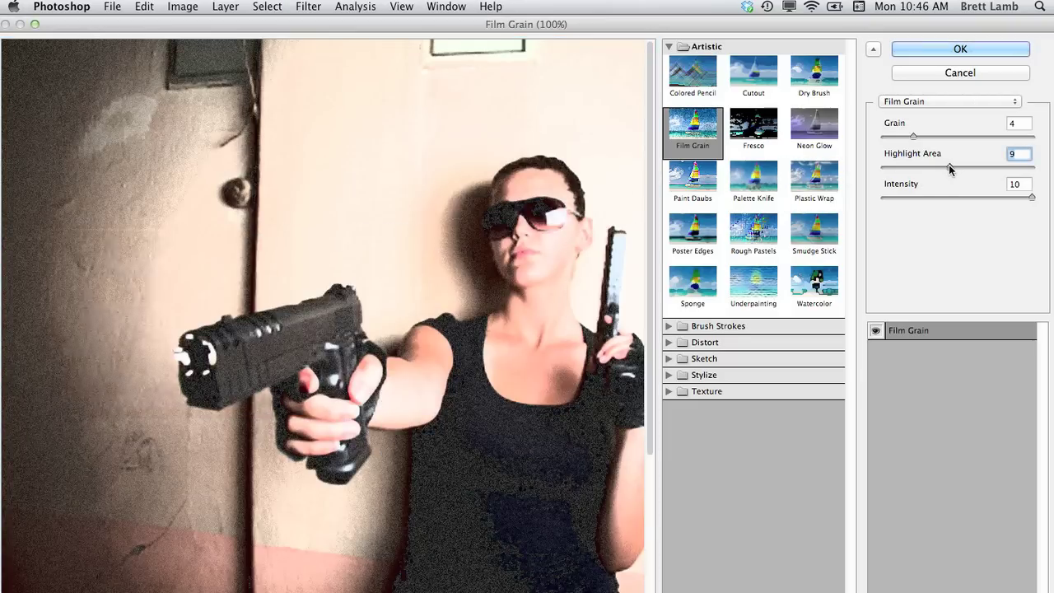
{"action": "left_click_drag", "start_coordinate": [770, 360], "coordinate": [777, 362]}
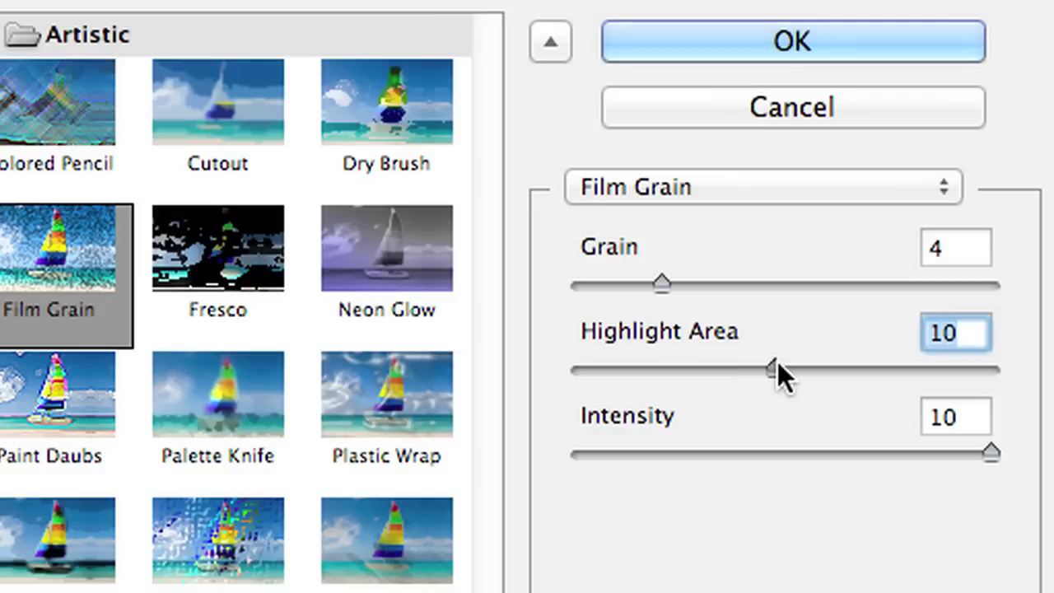
{"action": "left_click", "coordinate": [660, 283]}
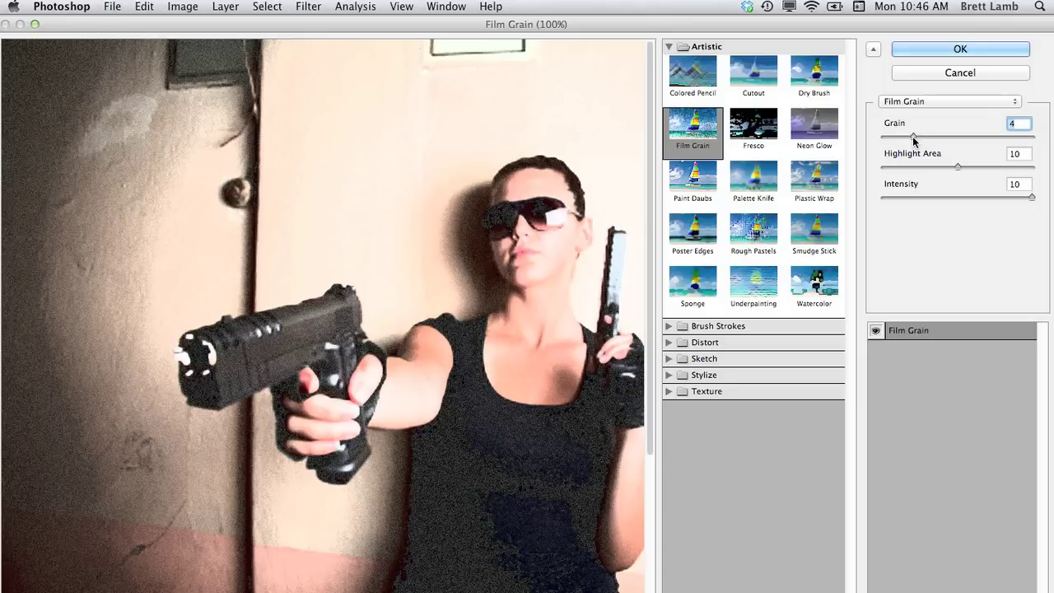
{"action": "left_click", "coordinate": [913, 138]}
{"action": "left_click", "coordinate": [956, 49]}
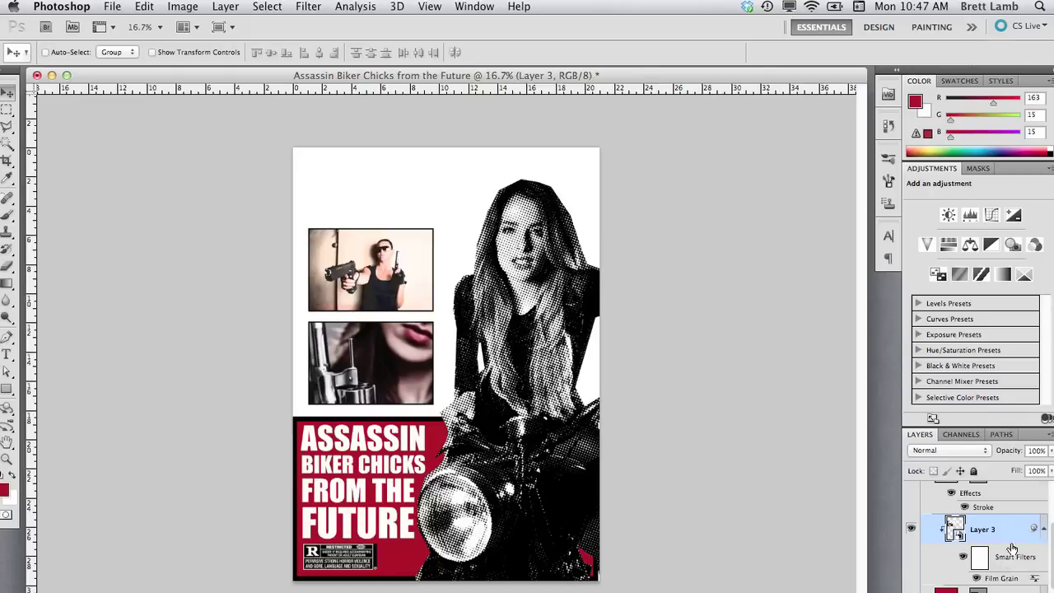
Step: Hide the guns photo's Film Grain filter and compare Palette Knife, Plastic Wrap and Poster Edges, choosing Palette Knife with Stroke Size 9, Detail 3, Softness 3
{"action": "left_click", "coordinate": [978, 579]}
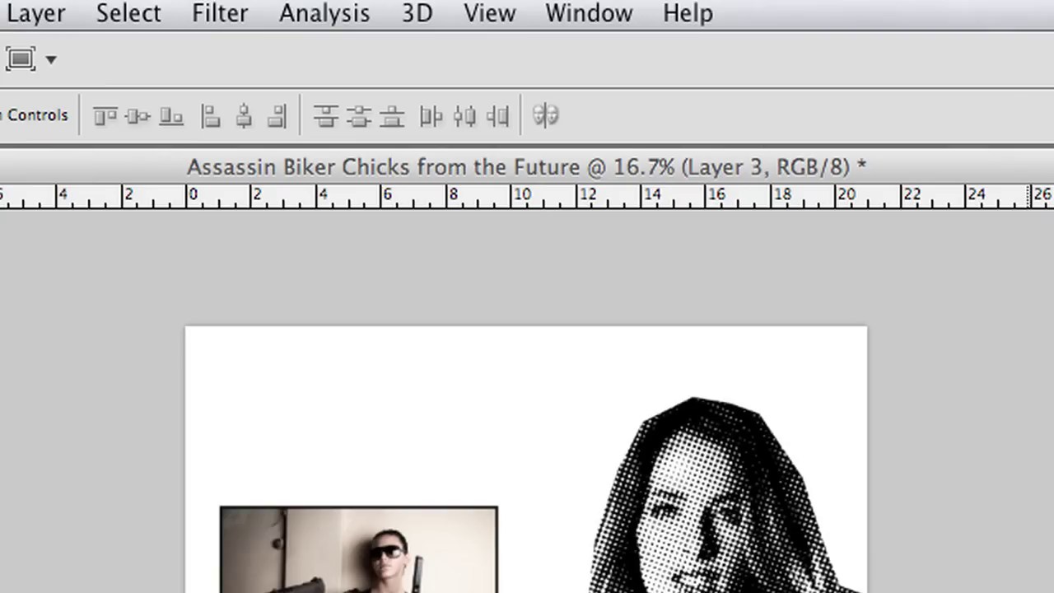
{"action": "left_click", "coordinate": [303, 5]}
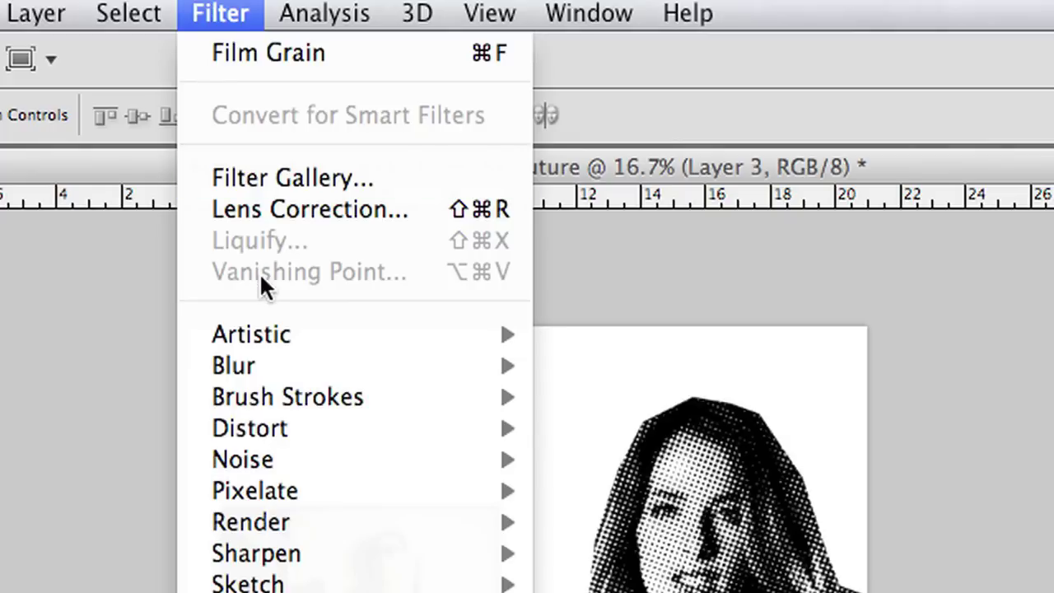
{"action": "mouse_move", "coordinate": [243, 339]}
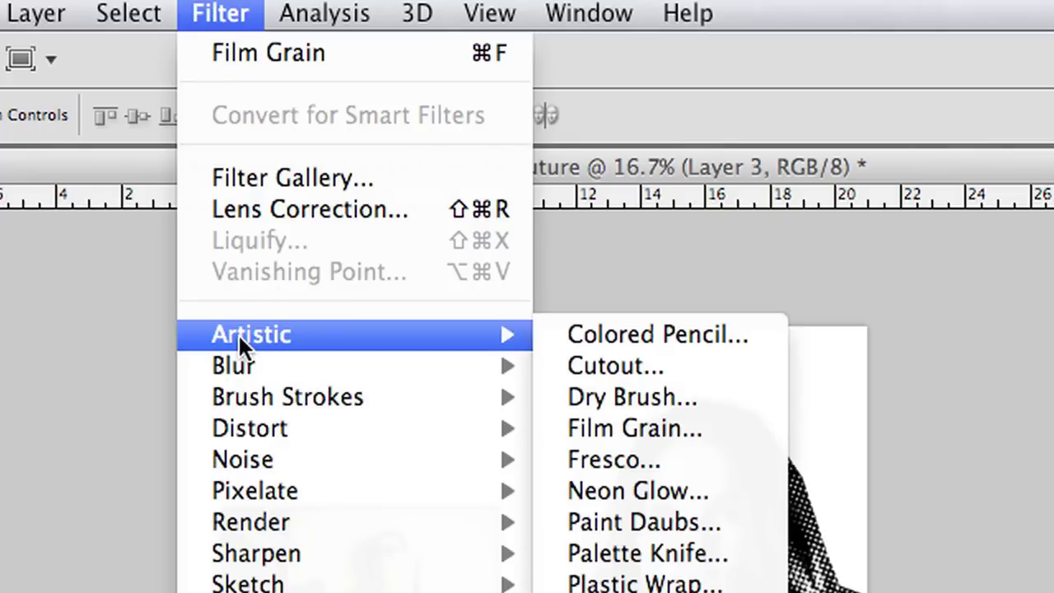
{"action": "left_click", "coordinate": [728, 557]}
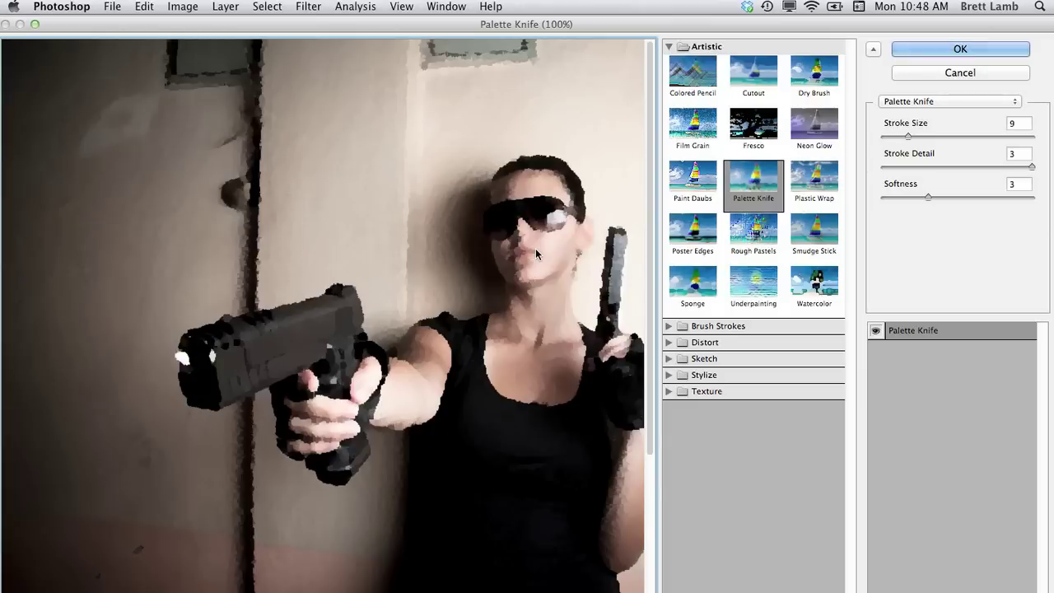
{"action": "left_click", "coordinate": [798, 188]}
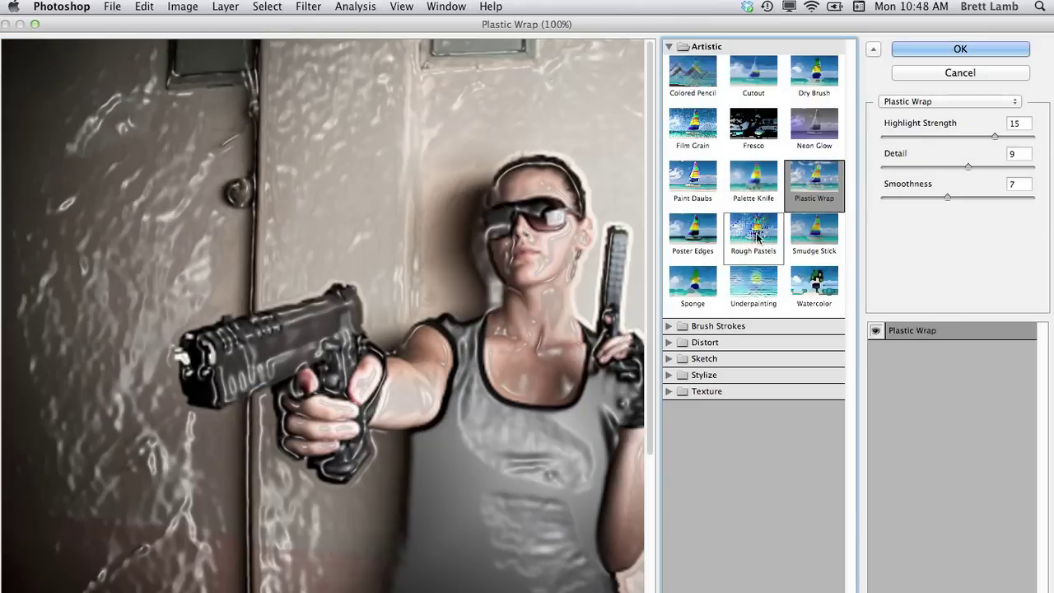
{"action": "left_click", "coordinate": [693, 230]}
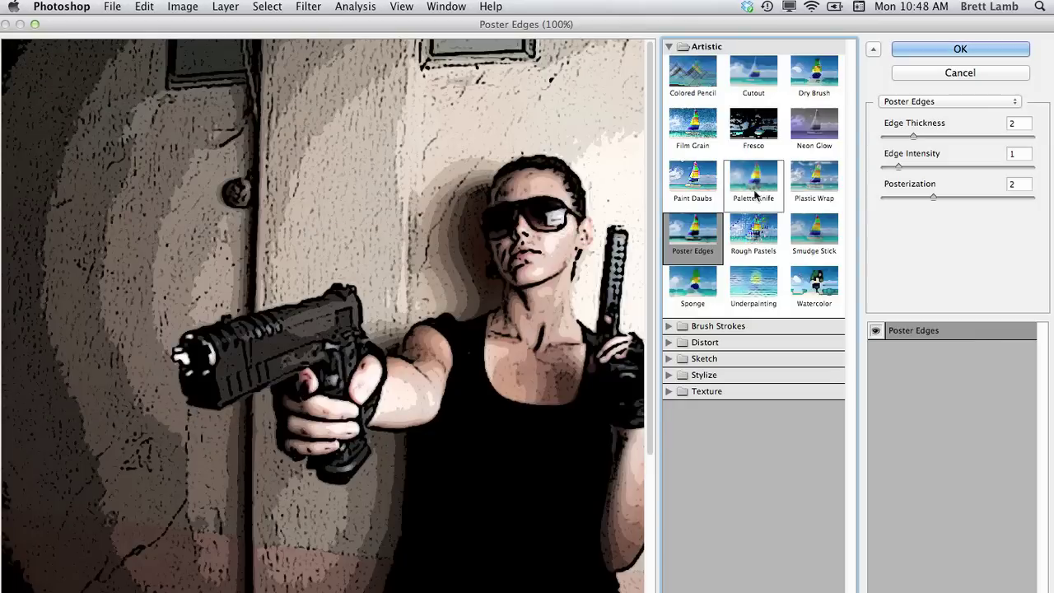
{"action": "left_click", "coordinate": [755, 193]}
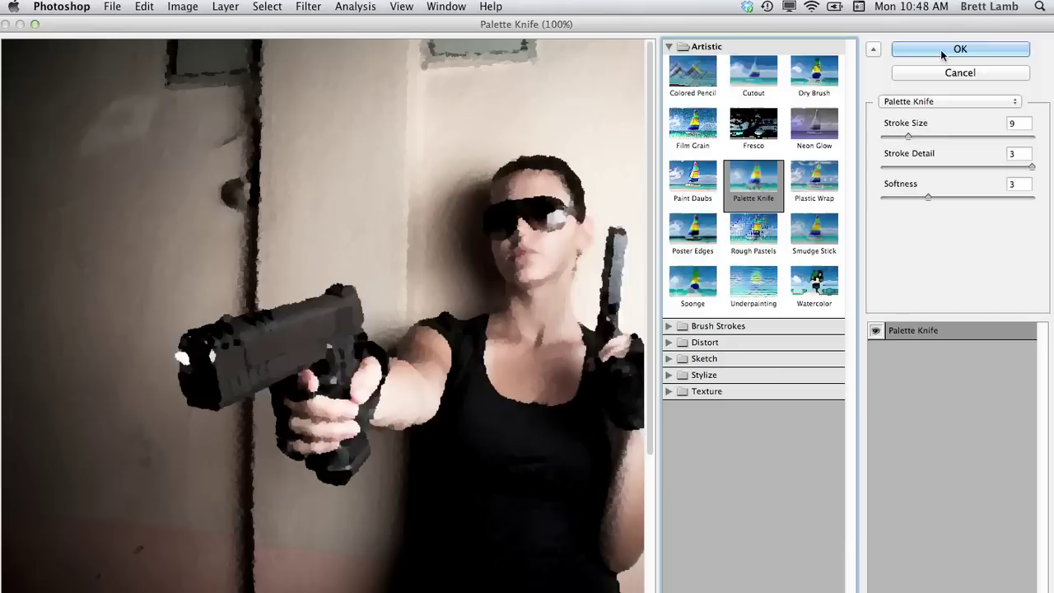
{"action": "left_click", "coordinate": [703, 47]}
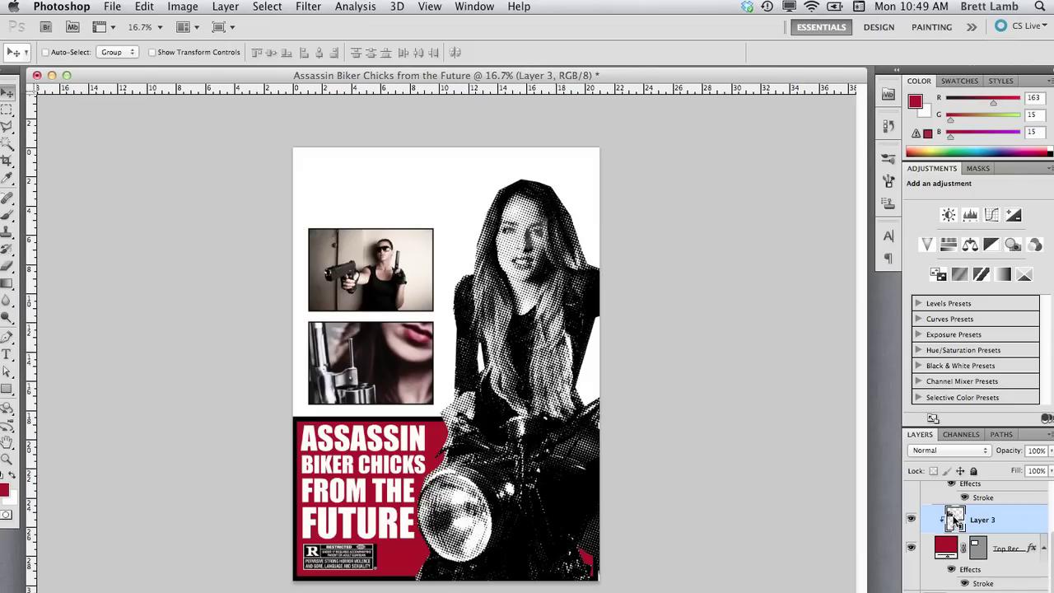
Step: Open the contents of the Layer 3 smart object and add a Threshold adjustment layer above the guns photo
{"action": "double_click", "coordinate": [953, 519]}
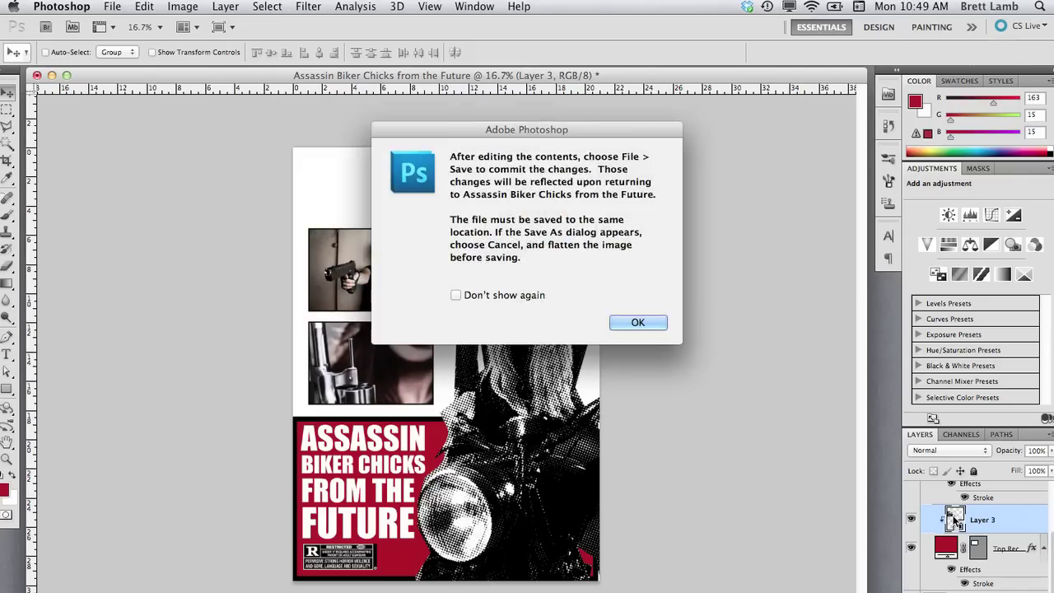
{"action": "left_click", "coordinate": [638, 323]}
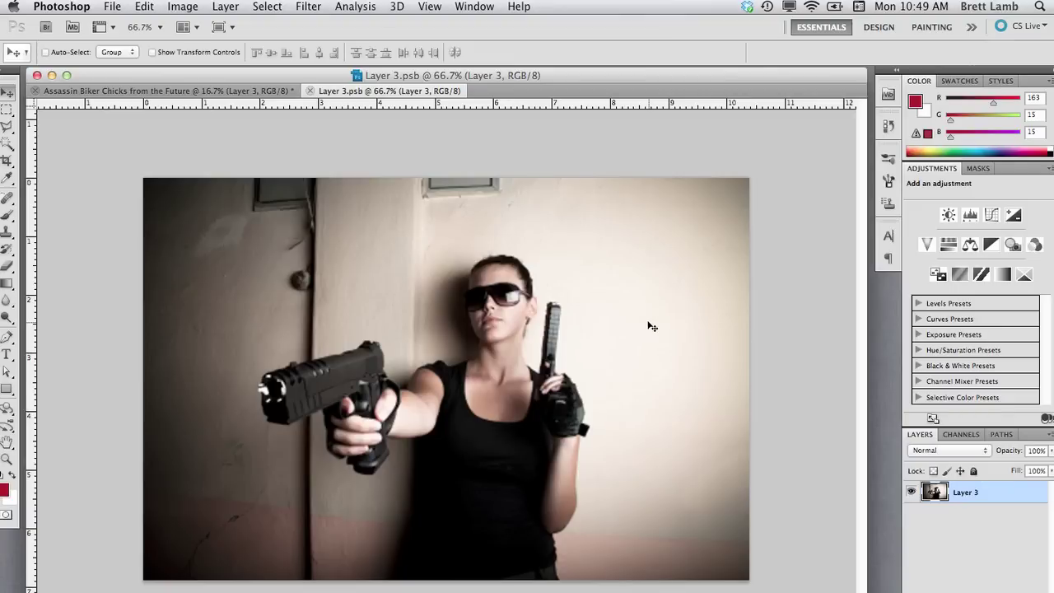
{"action": "left_click", "coordinate": [226, 7]}
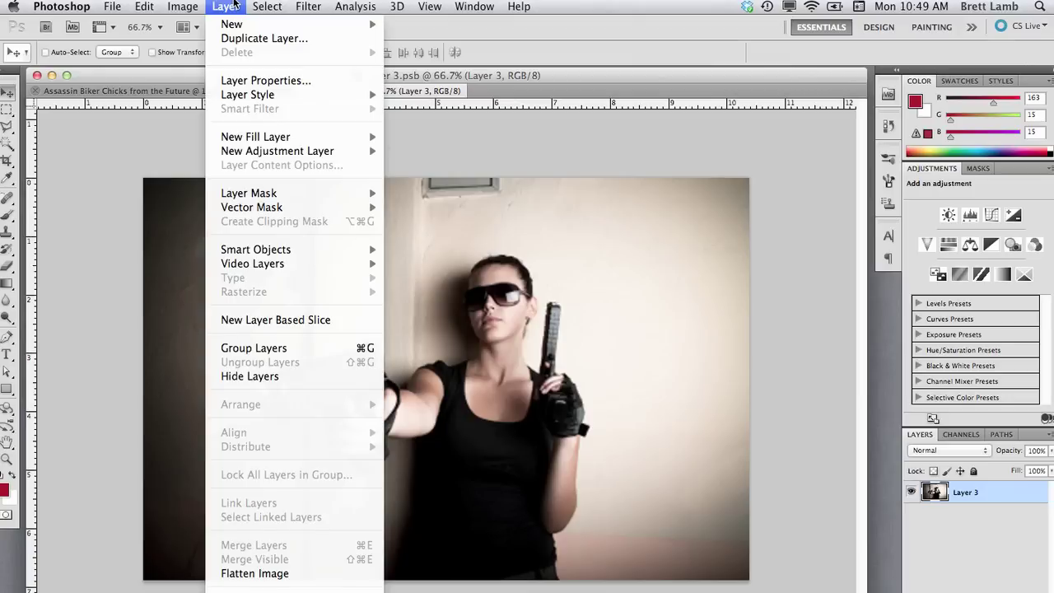
{"action": "mouse_move", "coordinate": [245, 154]}
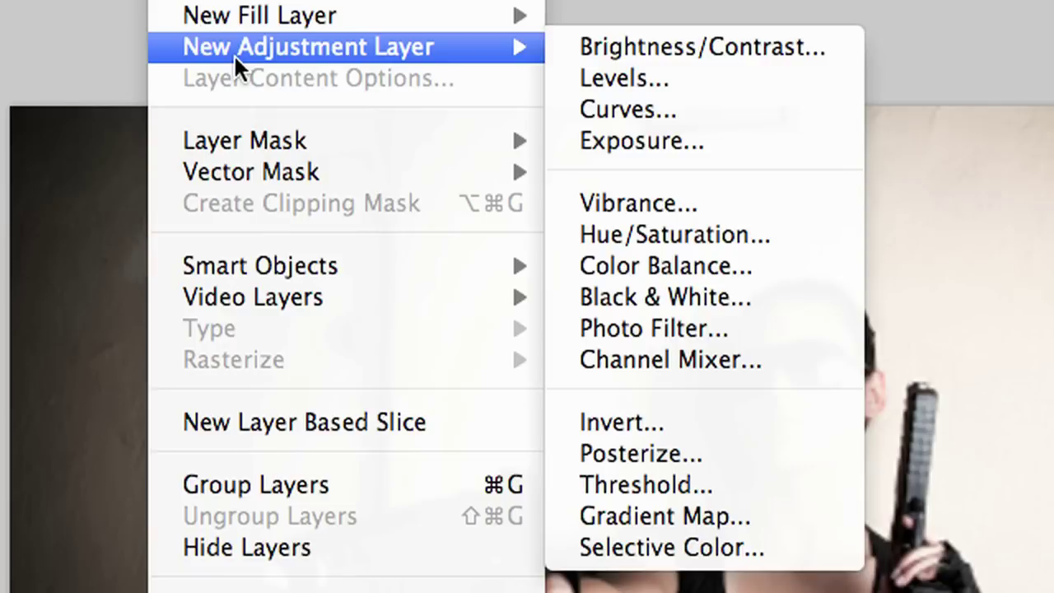
{"action": "left_click", "coordinate": [670, 485]}
{"action": "left_click", "coordinate": [674, 294]}
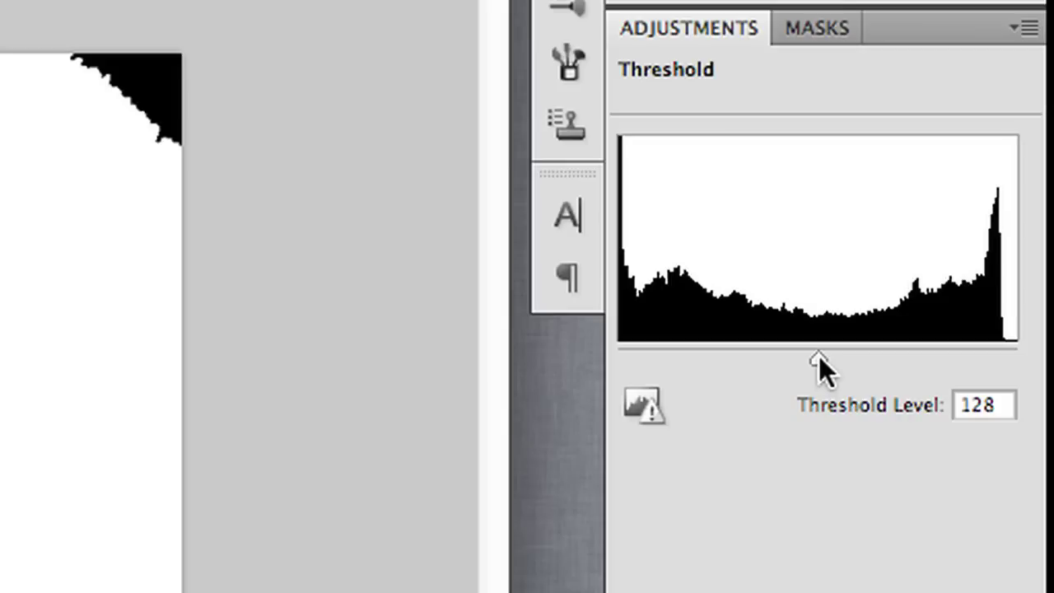
Step: Set the Threshold level to 105, then save and close the smart object's contents
{"action": "left_click_drag", "start_coordinate": [819, 356], "coordinate": [902, 354]}
{"action": "left_click_drag", "start_coordinate": [1008, 288], "coordinate": [966, 292]}
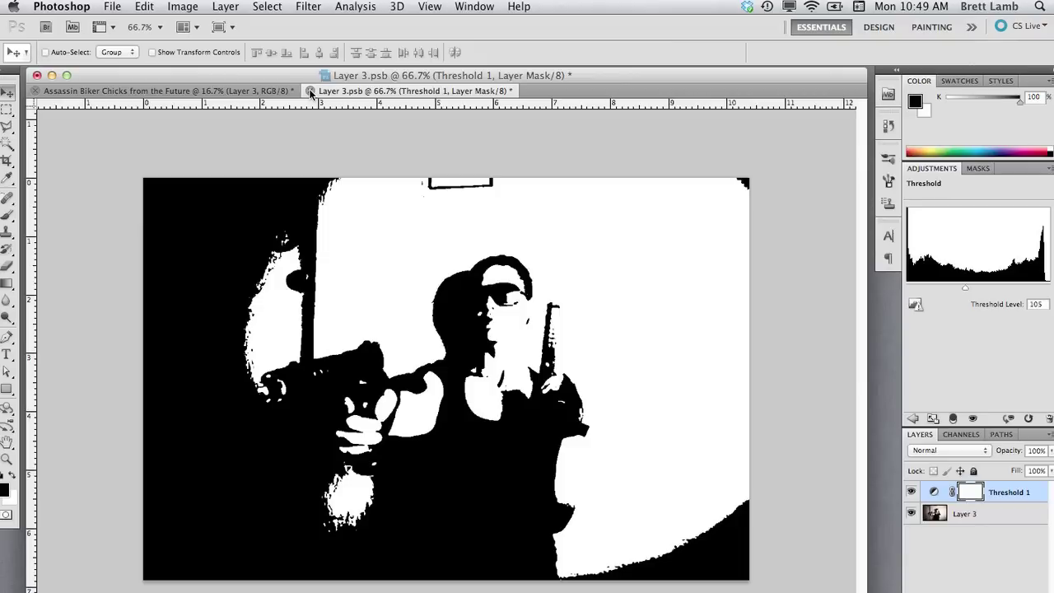
{"action": "left_click", "coordinate": [310, 91]}
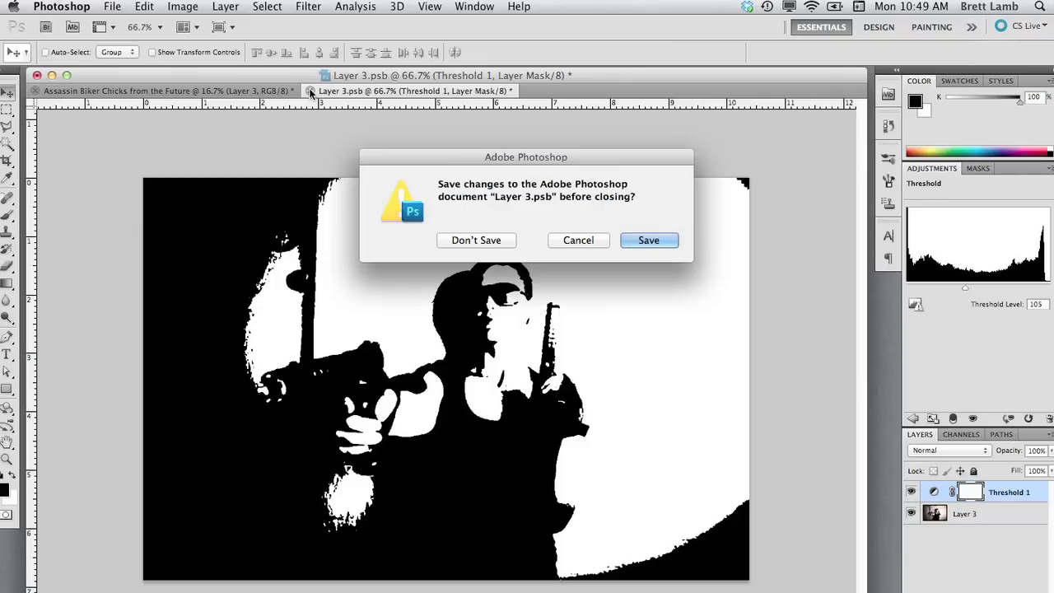
{"action": "key", "text": "Return"}
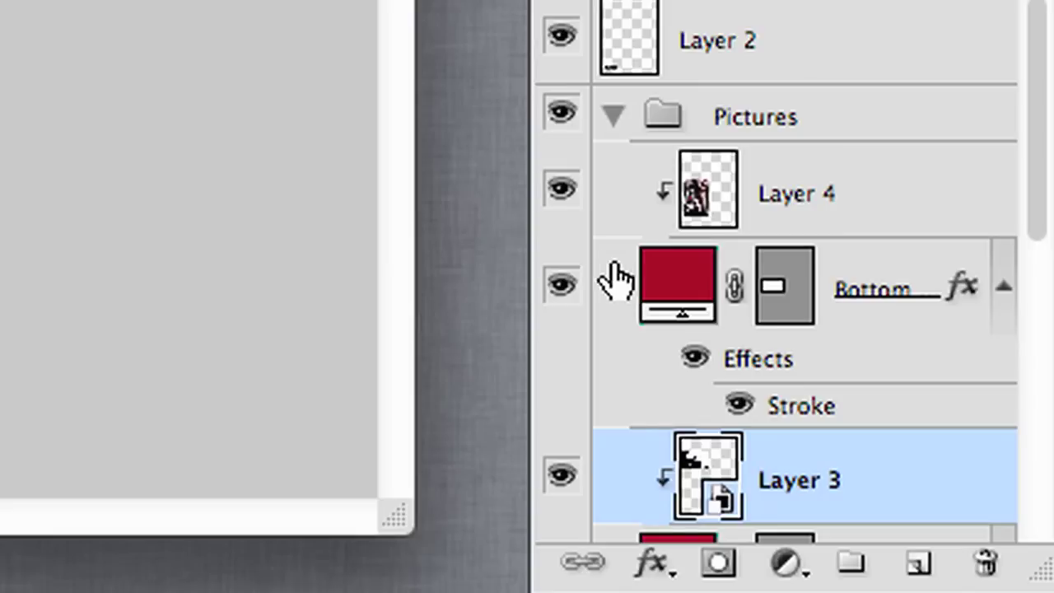
Step: Add a Color Overlay to Layer 3 with Darken blend mode and a yellow of H 55, S 100, B 90
{"action": "left_click", "coordinate": [650, 567]}
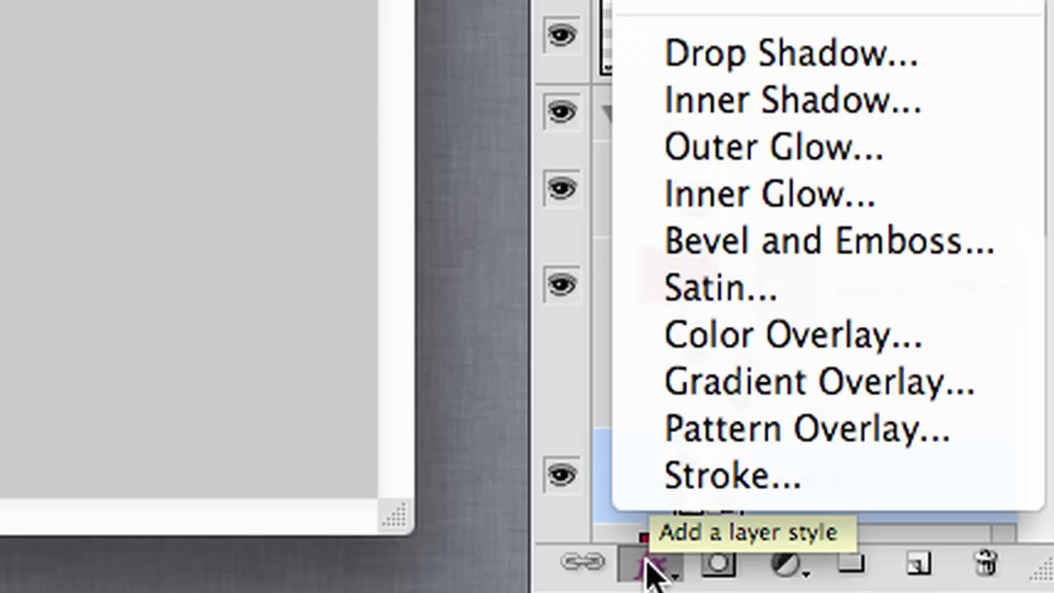
{"action": "left_click", "coordinate": [835, 346]}
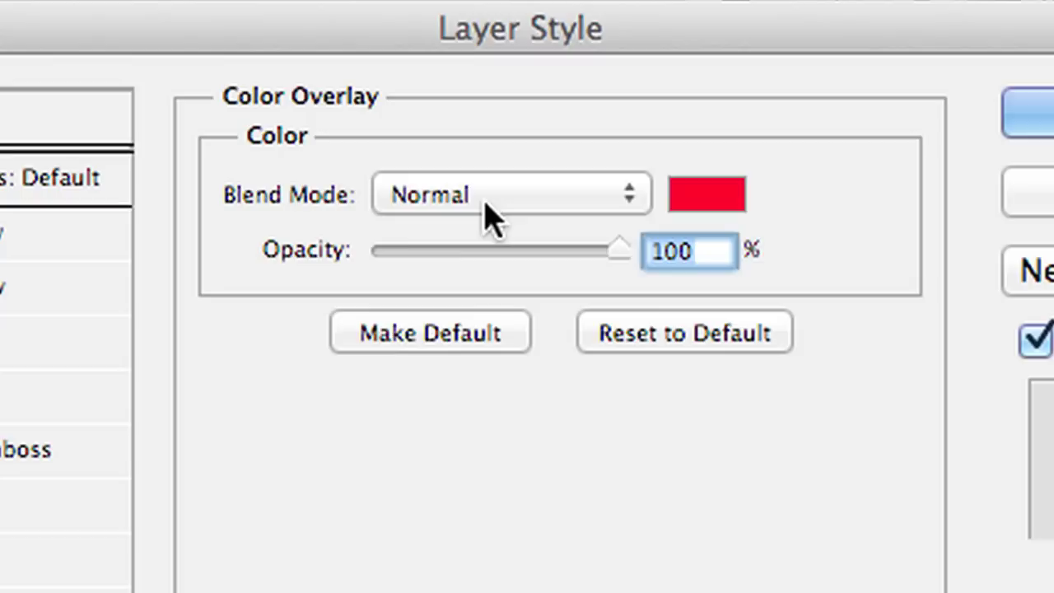
{"action": "left_click", "coordinate": [798, 304]}
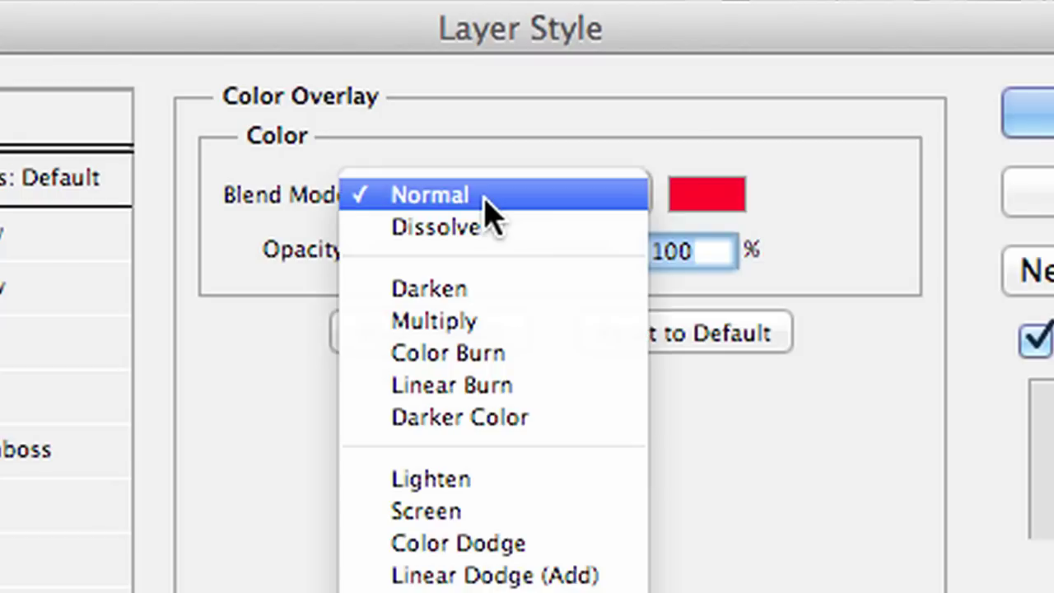
{"action": "left_click", "coordinate": [466, 291]}
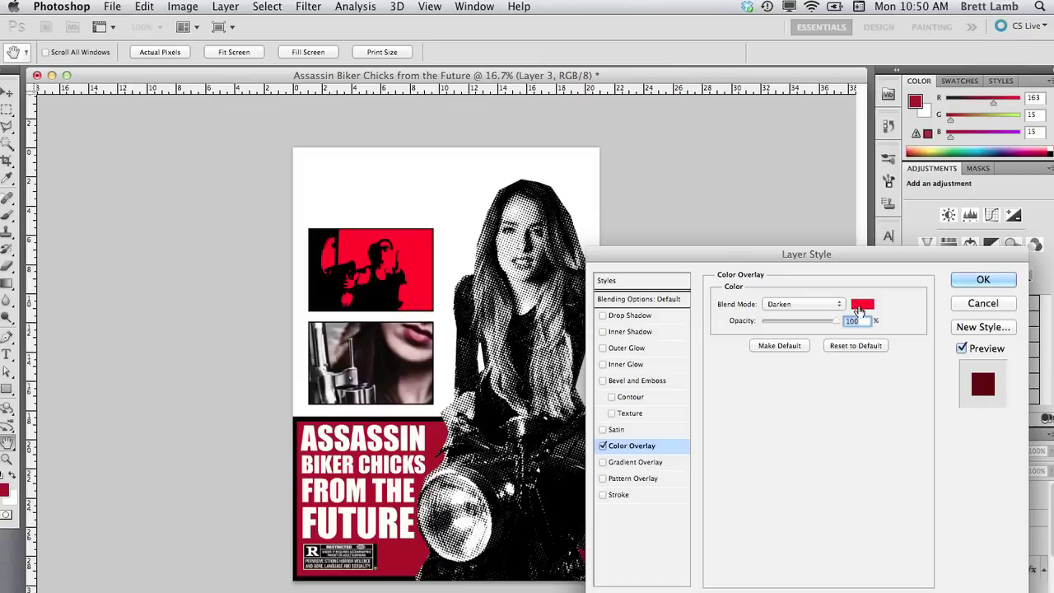
{"action": "left_click", "coordinate": [862, 304]}
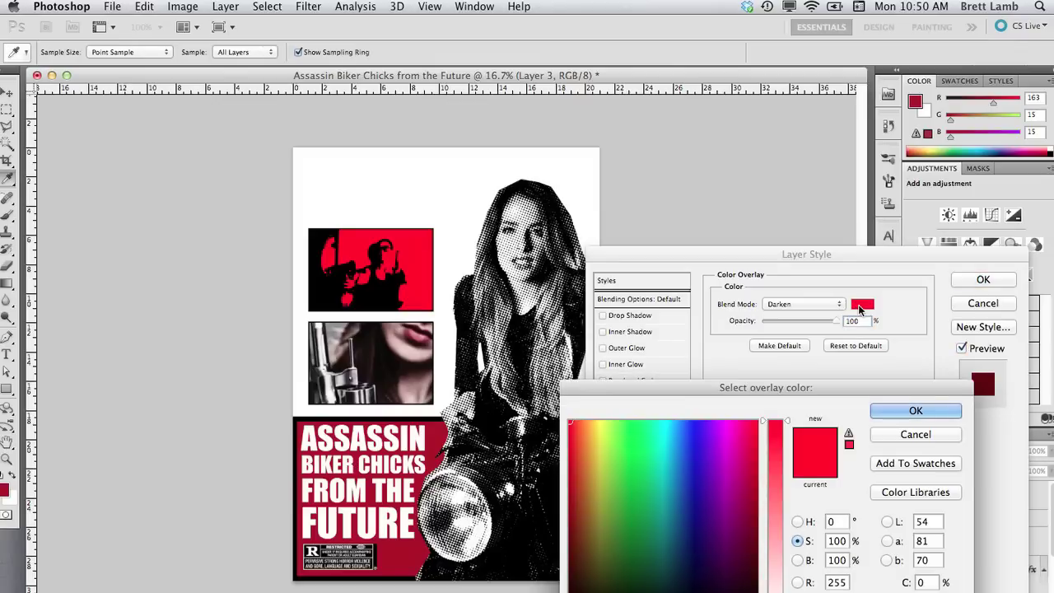
{"action": "left_click_drag", "start_coordinate": [663, 437], "coordinate": [598, 438]}
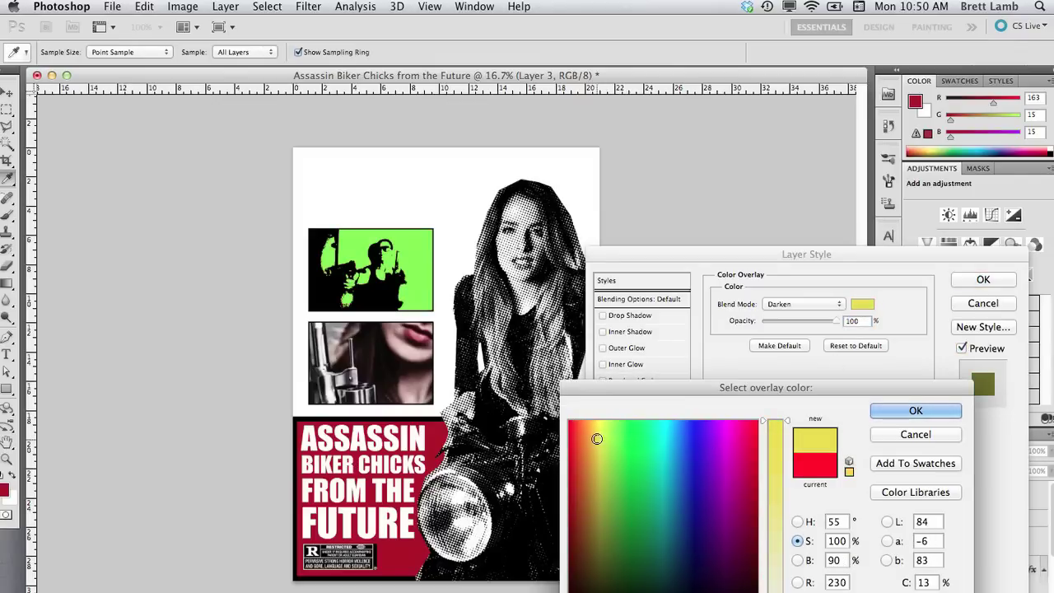
{"action": "left_click", "coordinate": [889, 413]}
{"action": "left_click", "coordinate": [980, 282]}
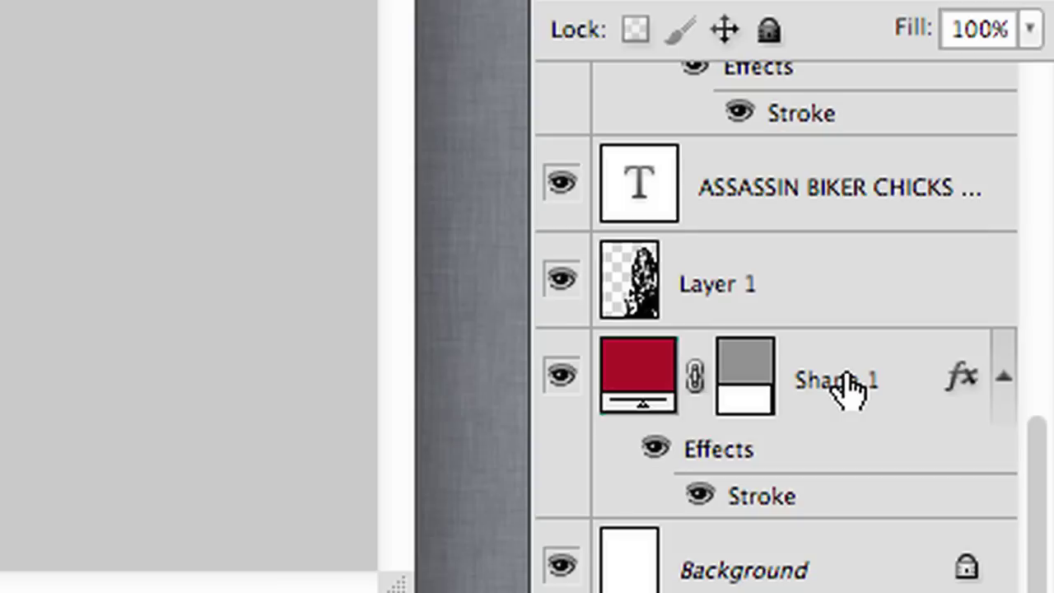
Step: Duplicate the red Shape 1 panel and align the copy with the top edge of the poster
{"action": "left_click", "coordinate": [849, 387]}
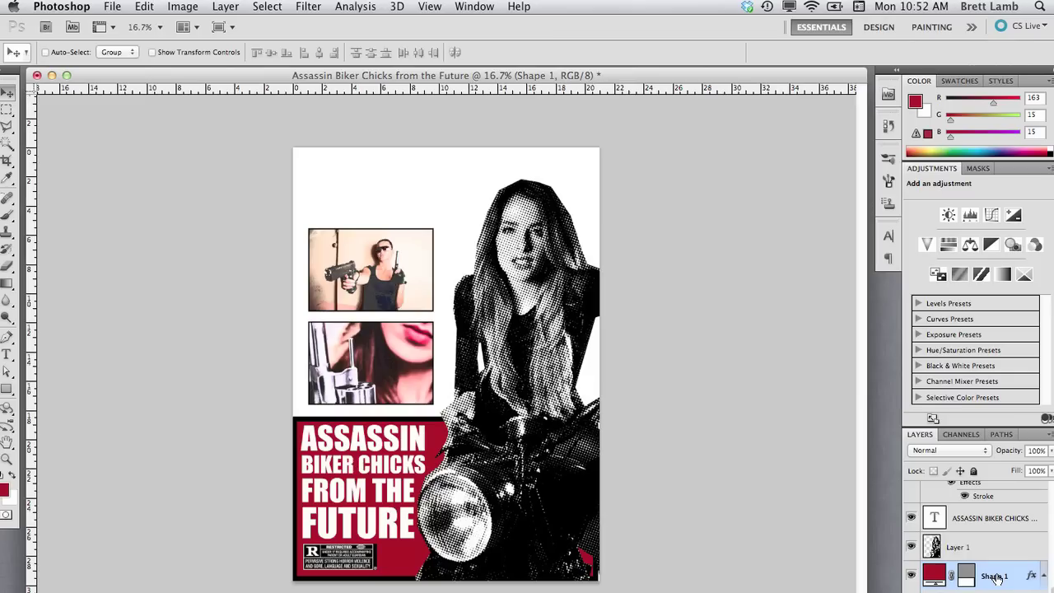
{"action": "key", "text": "v"}
{"action": "left_click_drag", "start_coordinate": [392, 559], "coordinate": [414, 289]}
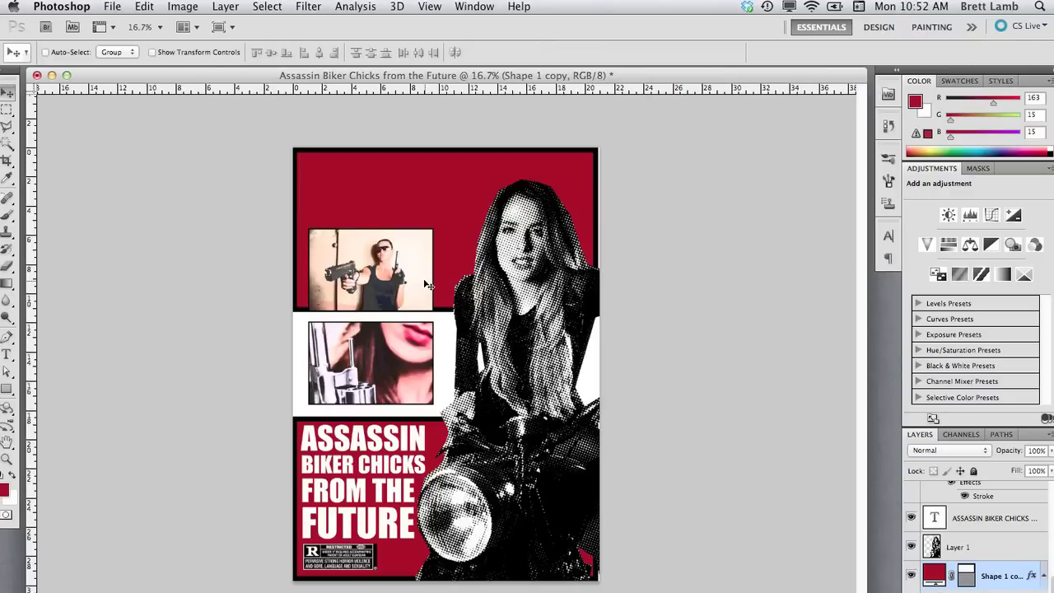
Step: Free-transform the copied red panel into a narrow full-width band that ends at the top of the biker's head
{"action": "key", "text": "super+t"}
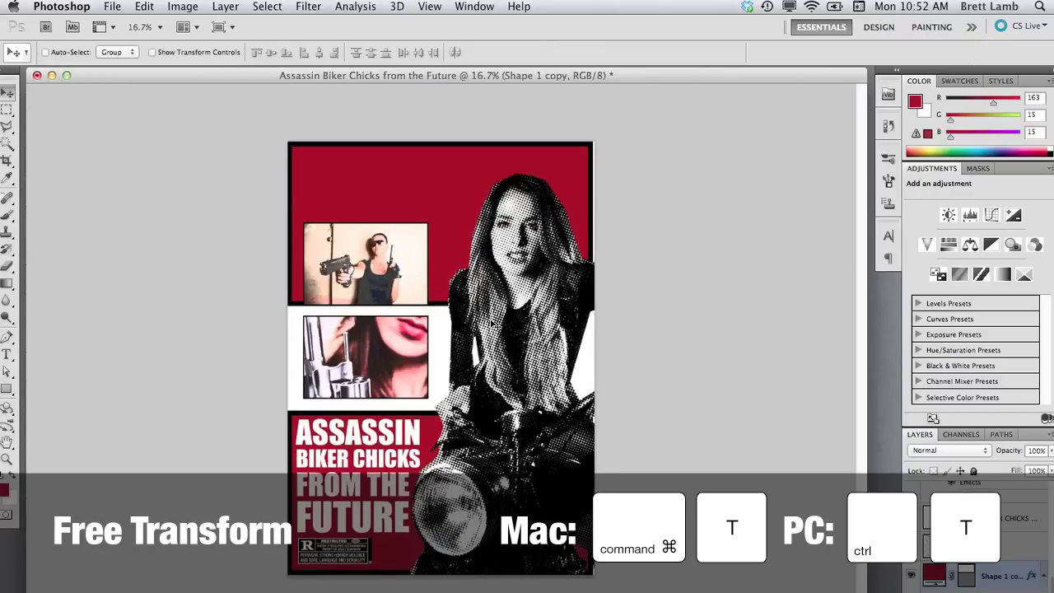
{"action": "key", "text": "super+t"}
{"action": "key", "text": "super+r"}
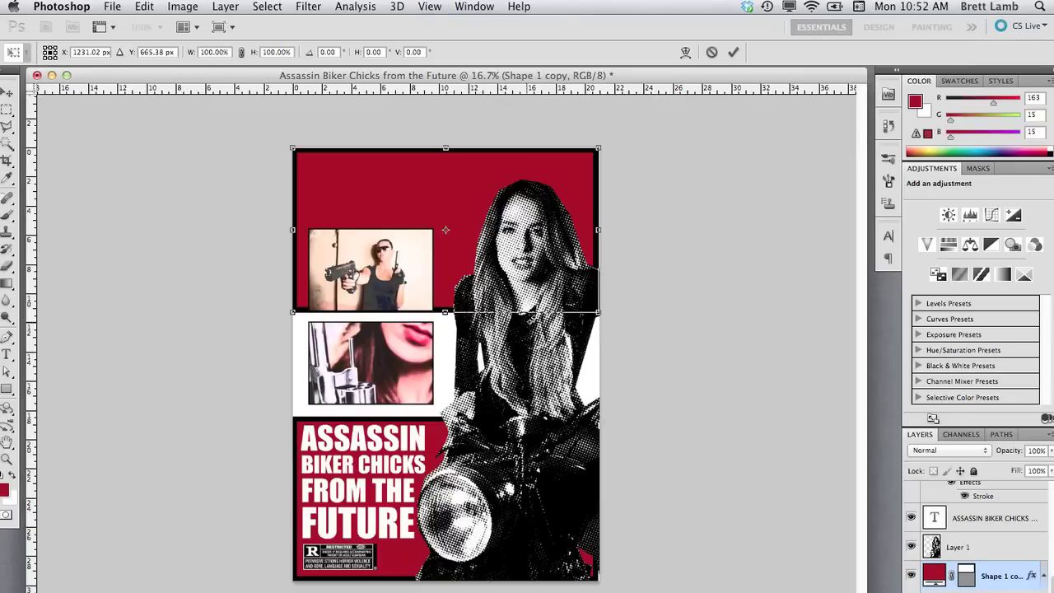
{"action": "left_click_drag", "start_coordinate": [602, 313], "coordinate": [602, 192]}
{"action": "key", "text": "Return"}
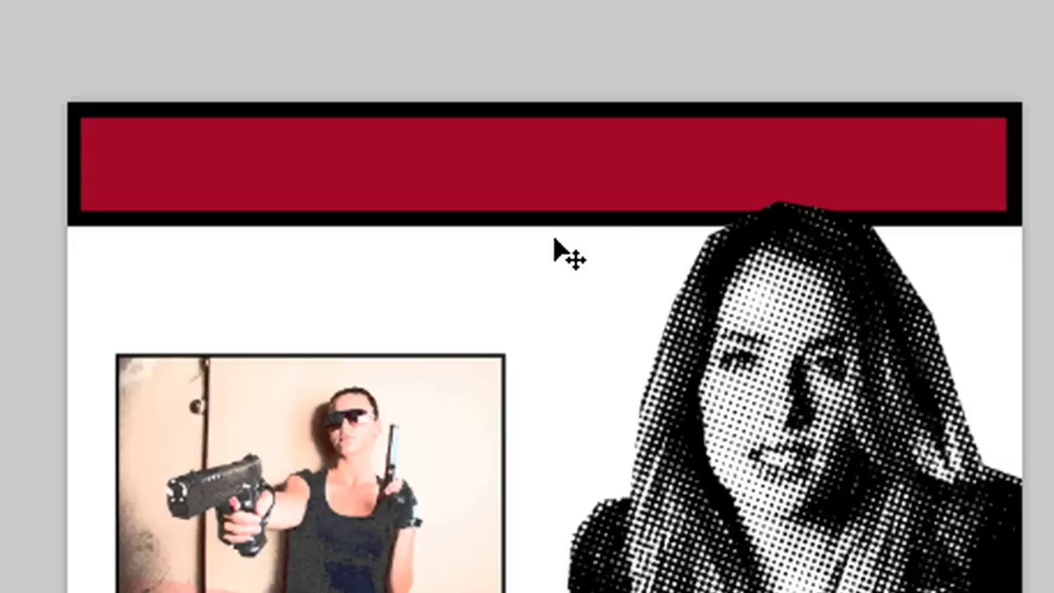
Step: Draw a text box spanning the inside of the red top band and set its font size to 24 pt
{"action": "key", "text": "t"}
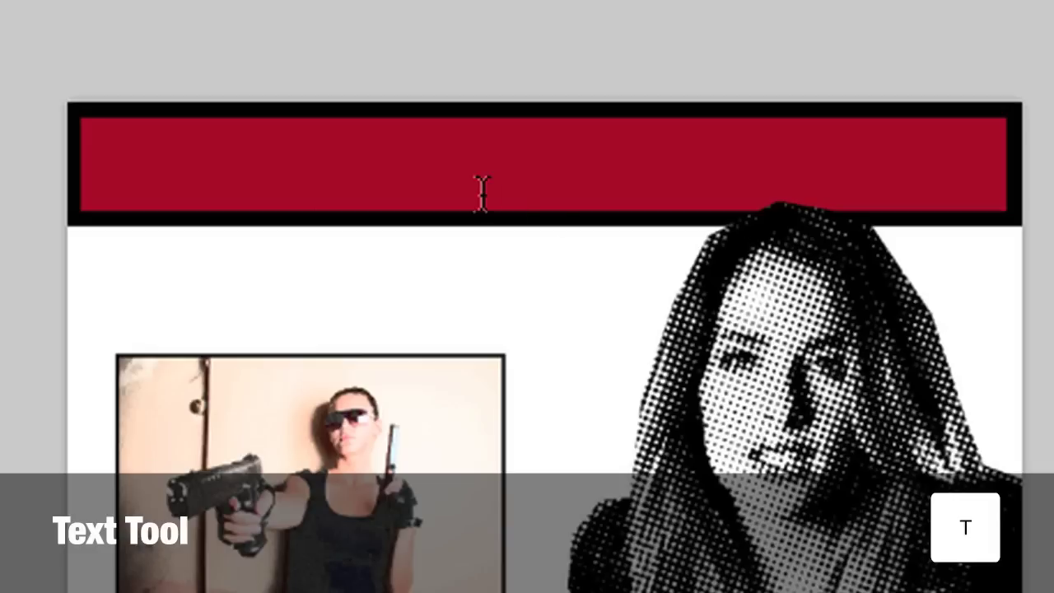
{"action": "left_click_drag", "start_coordinate": [115, 130], "coordinate": [965, 177]}
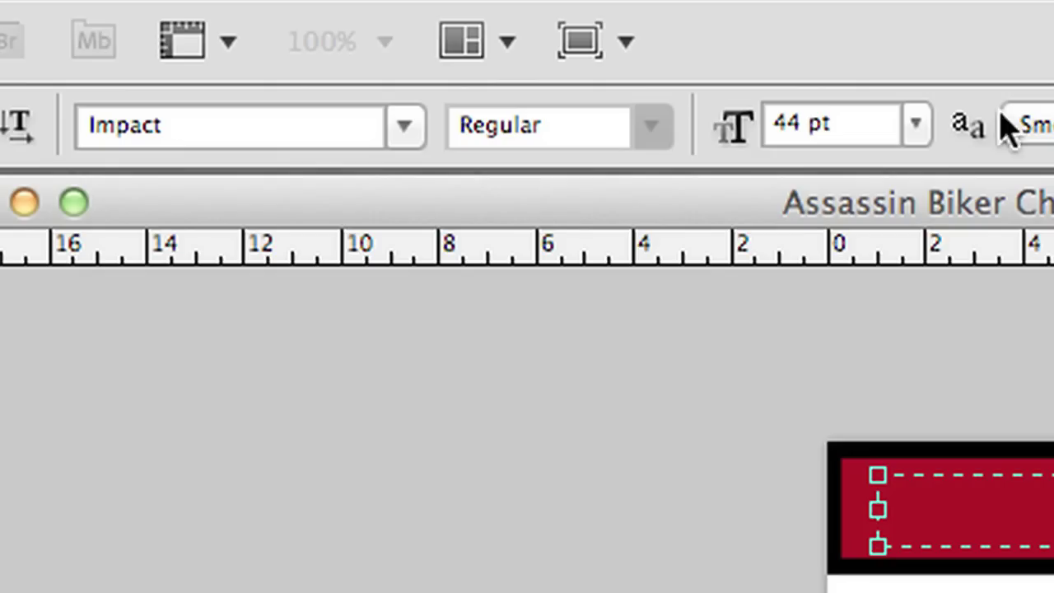
{"action": "left_click", "coordinate": [295, 52]}
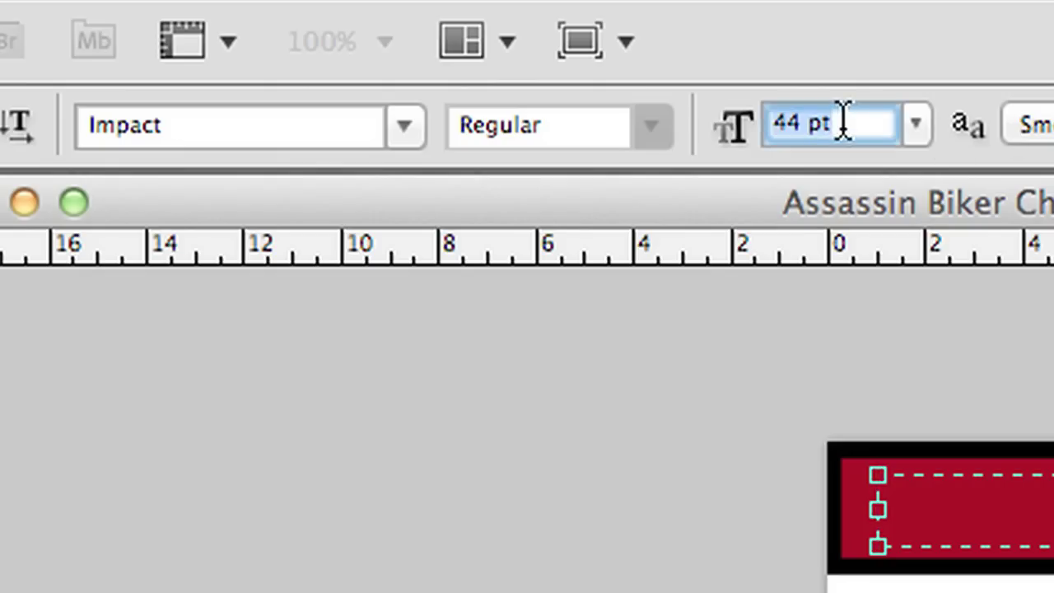
{"action": "type", "text": "24"}
{"action": "key", "text": "Return"}
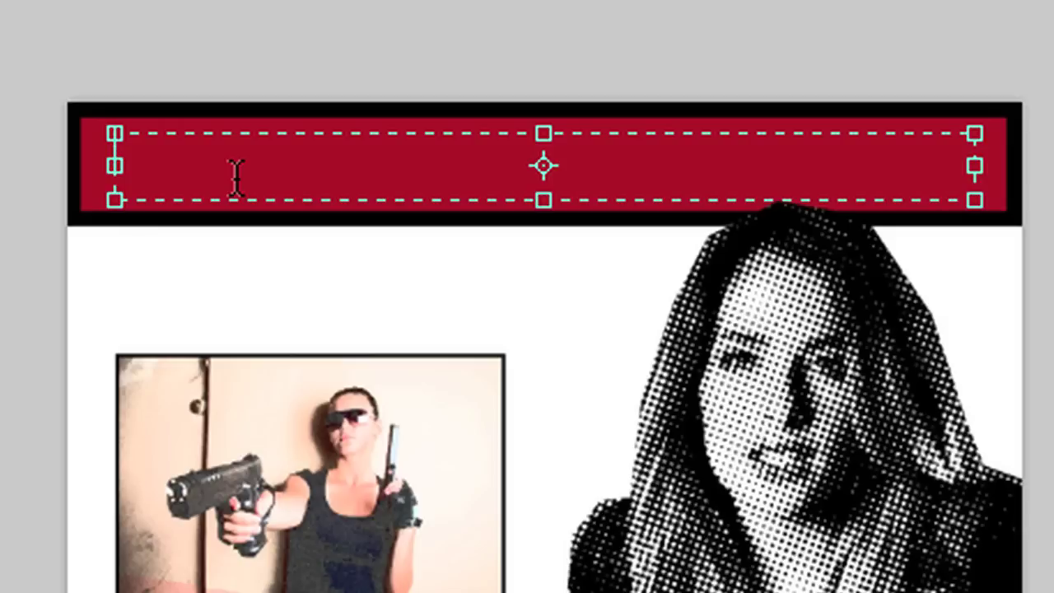
Step: Enter the tagline "The Only rules they don't break...are the road rules!" in the red top band's text box
{"action": "type", "text": "They on"}
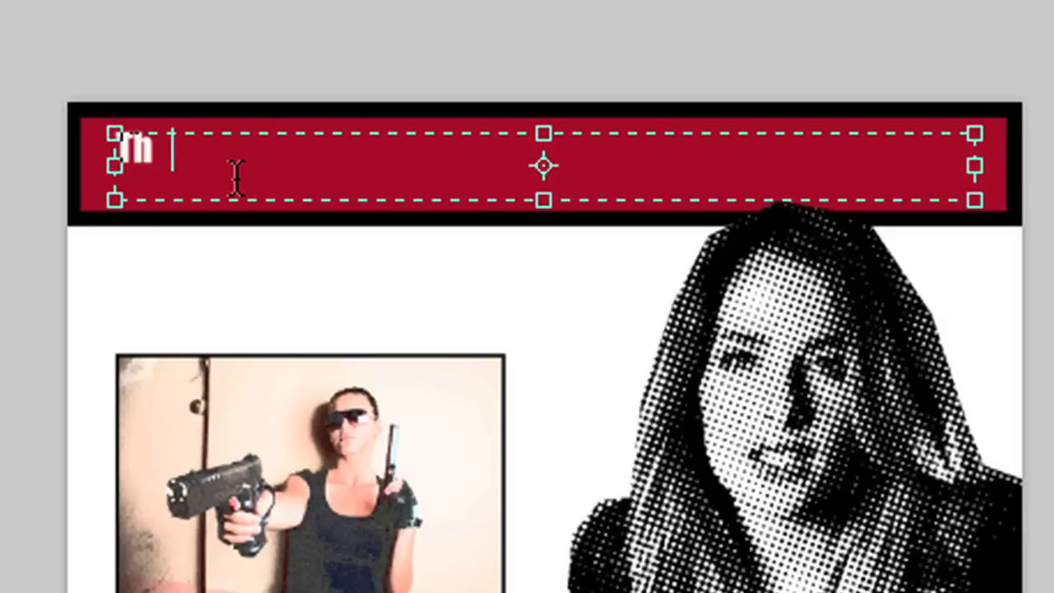
{"action": "key", "text": "BackSpace"}
{"action": "key", "text": "BackSpace"}
{"action": "key", "text": "BackSpace"}
{"action": "key", "text": "BackSpace"}
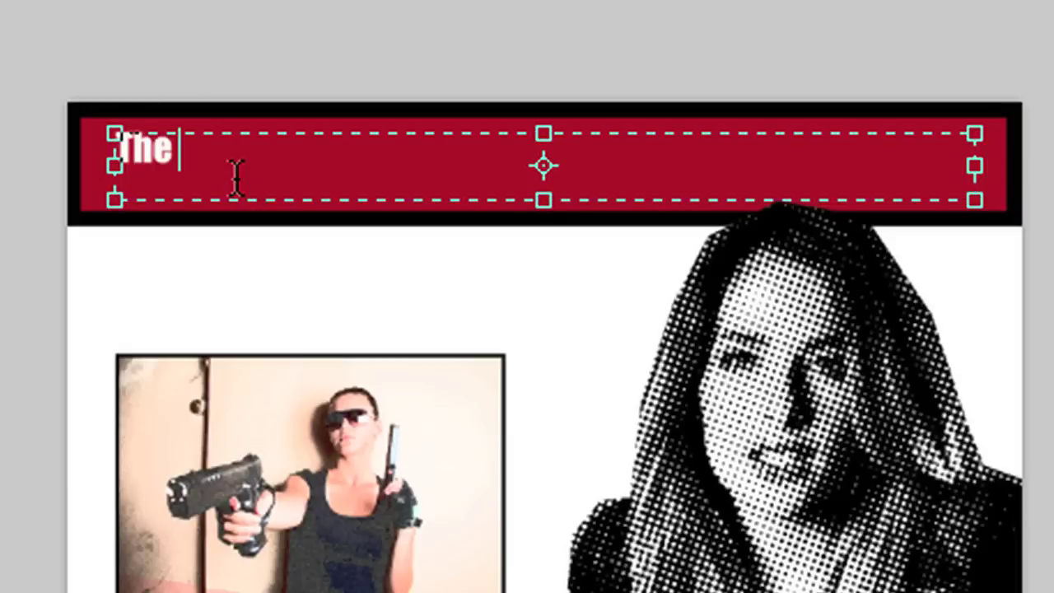
{"action": "type", "text": "Only rules "}
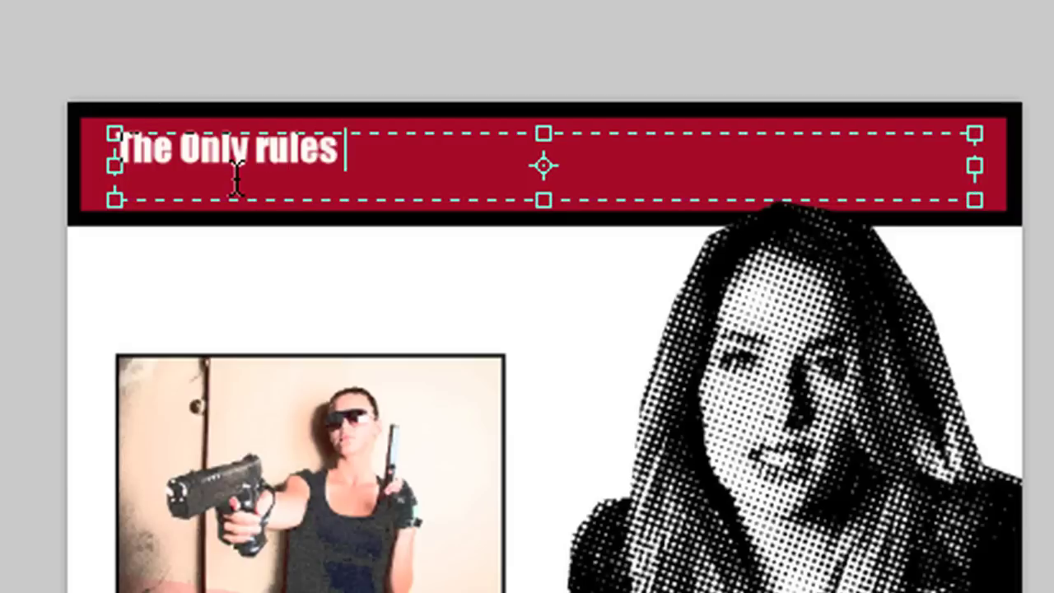
{"action": "type", "text": "they don't break"}
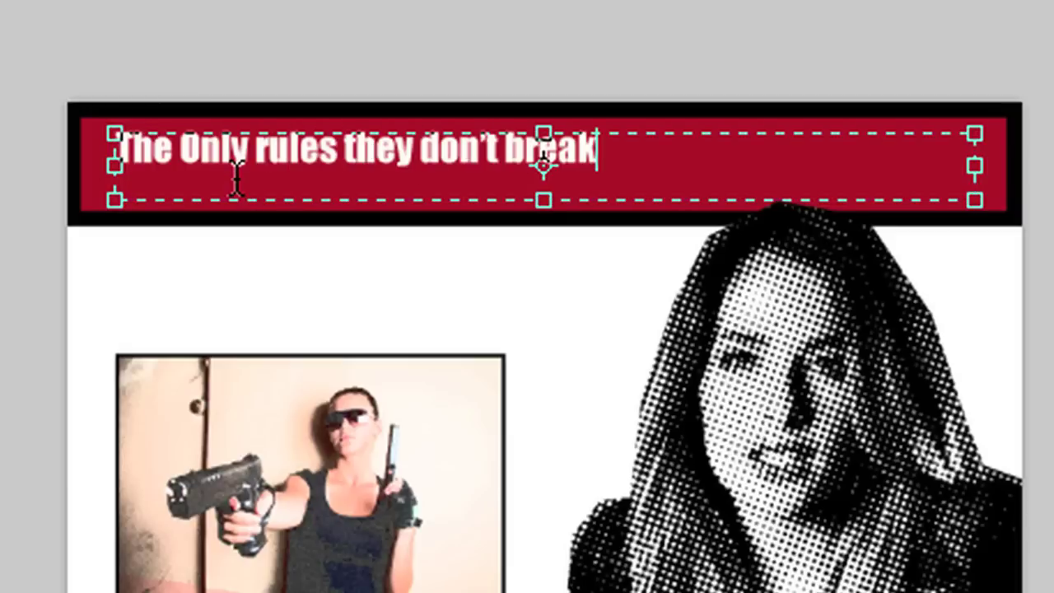
{"action": "type", "text": "...are "}
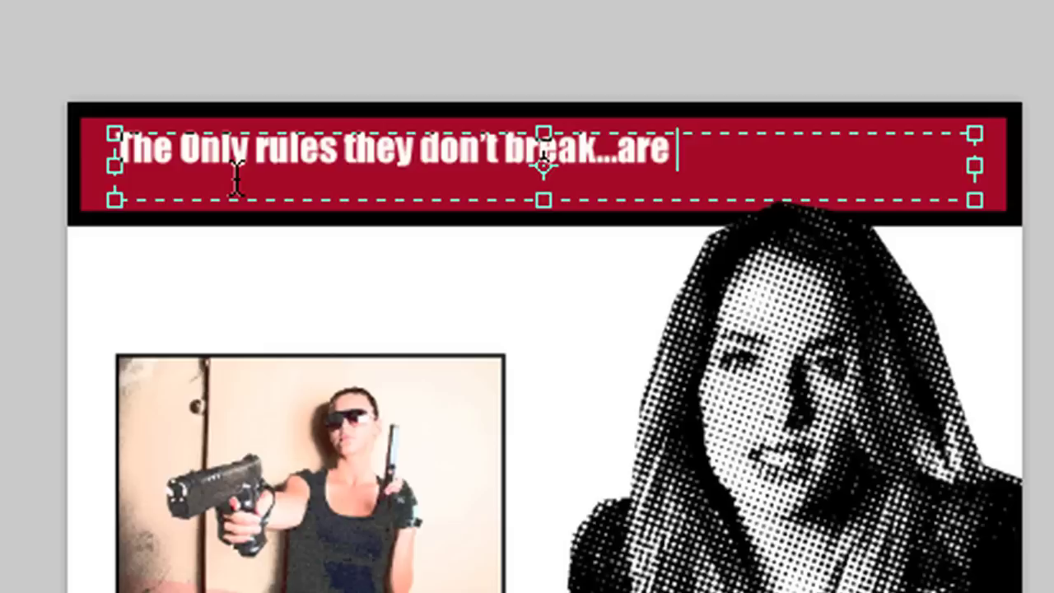
{"action": "type", "text": "the road rules!"}
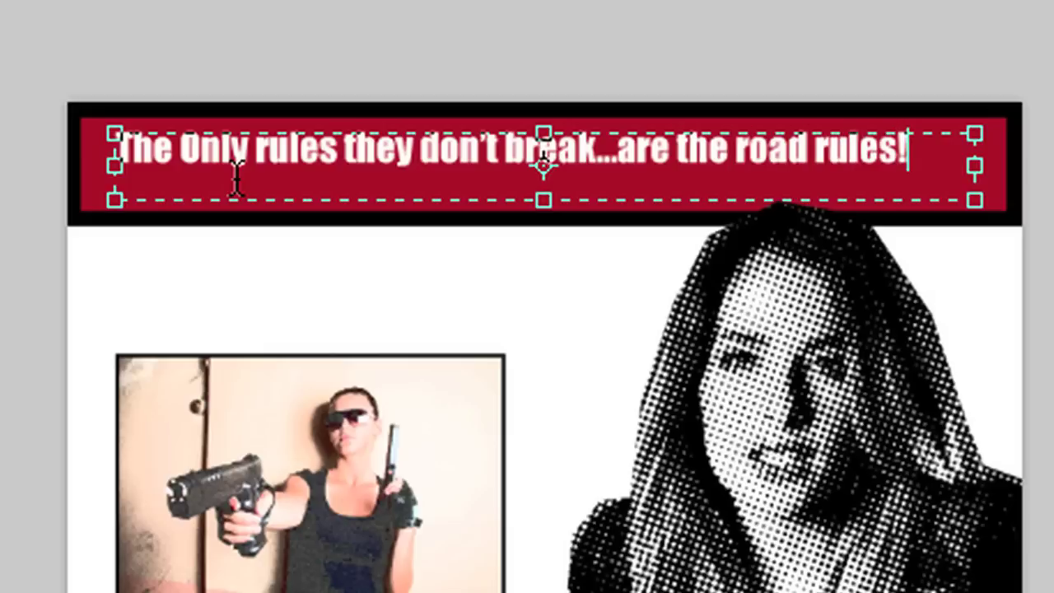
{"action": "key", "text": "Escape"}
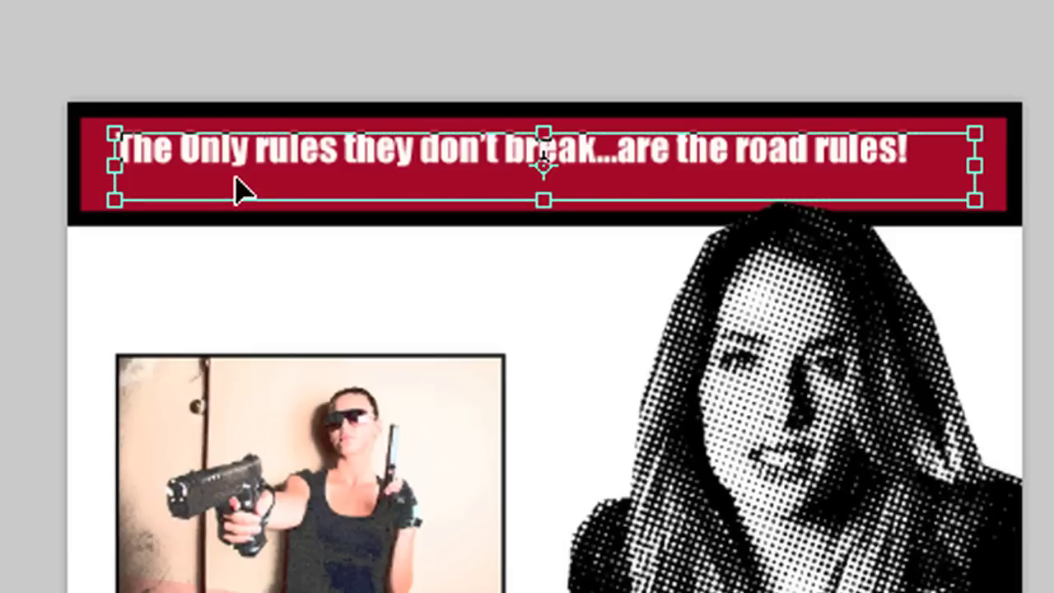
Step: Select the whole tagline and increase its type size until the line spans the full width of its text box
{"action": "triple_click", "coordinate": [239, 191]}
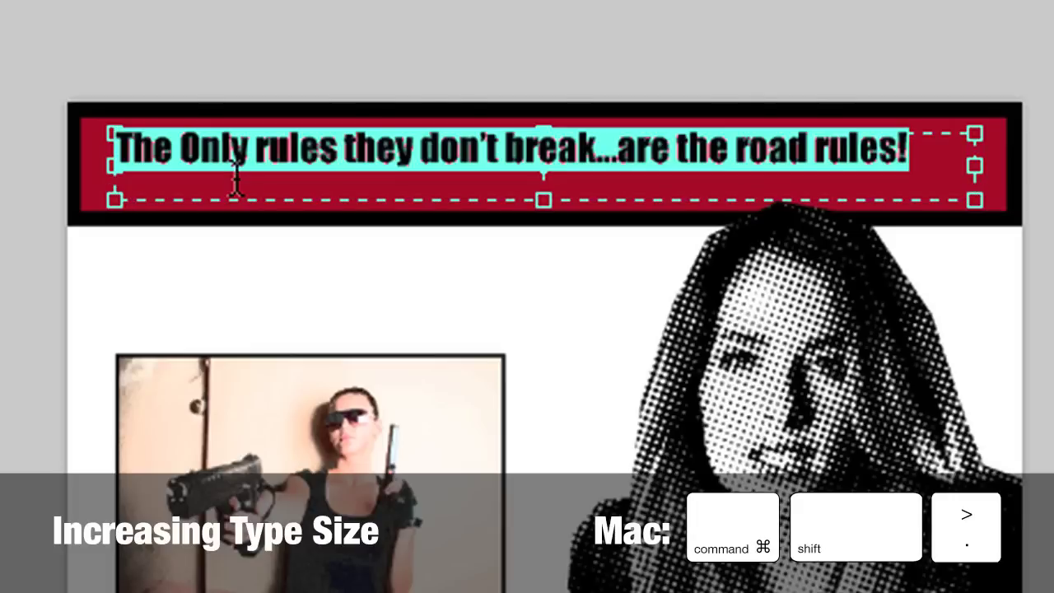
{"action": "key", "text": "super+shift+period"}
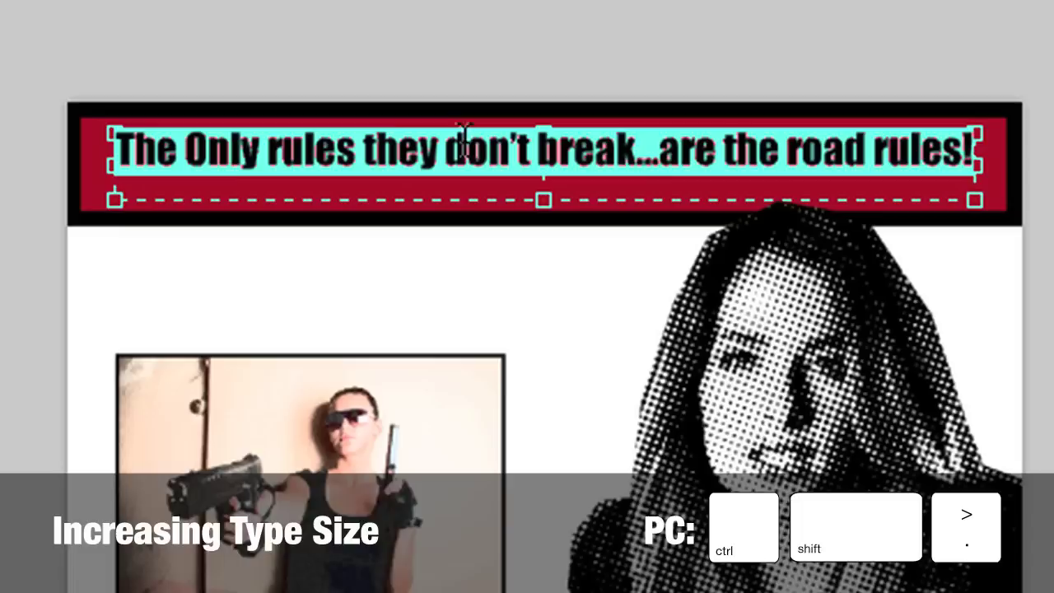
Step: Change the capital O of "Only" to lowercase in the tagline of the poster's top banner
{"action": "left_click", "coordinate": [230, 150]}
{"action": "key", "text": "Left"}
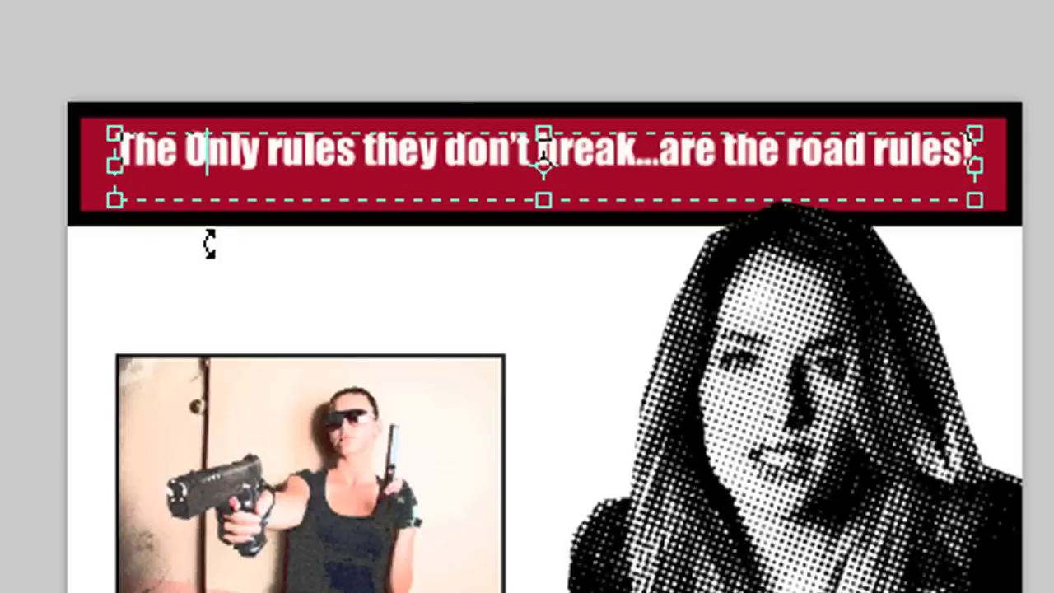
{"action": "key", "text": "shift+Left"}
{"action": "type", "text": "o"}
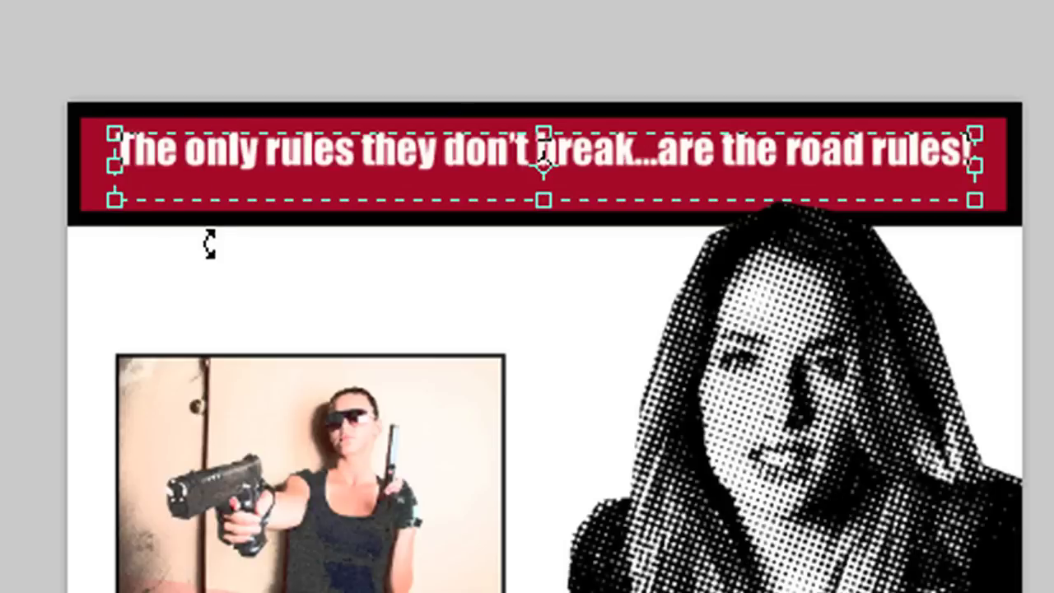
Step: Widen the banner tagline's text box past the poster's edge and increase the tagline's type size to 28 pt
{"action": "left_click_drag", "start_coordinate": [975, 200], "coordinate": [1048, 200]}
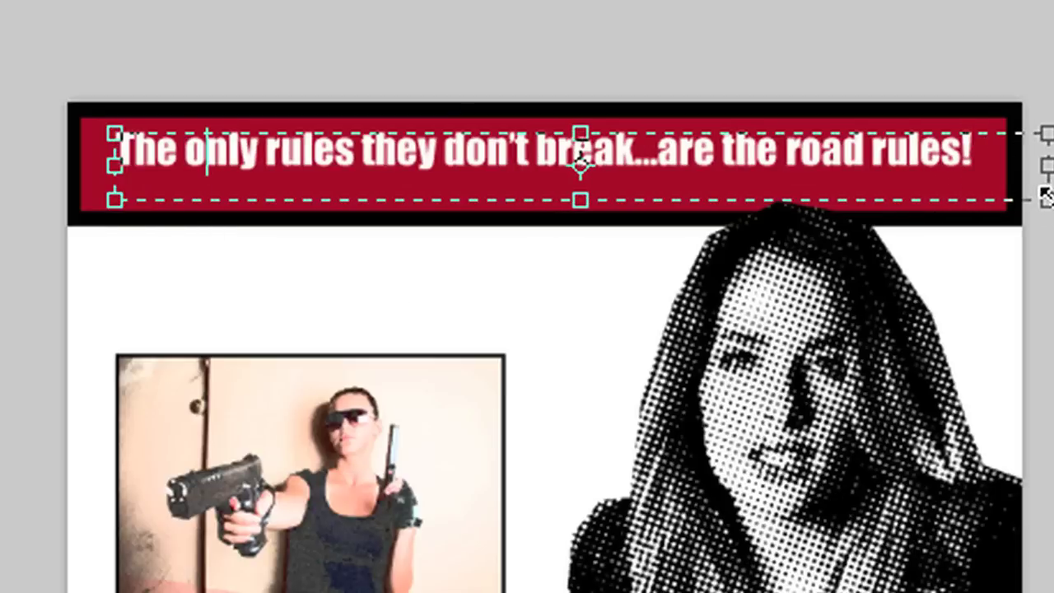
{"action": "triple_click", "coordinate": [255, 165]}
{"action": "key", "text": "ctrl+shift+period"}
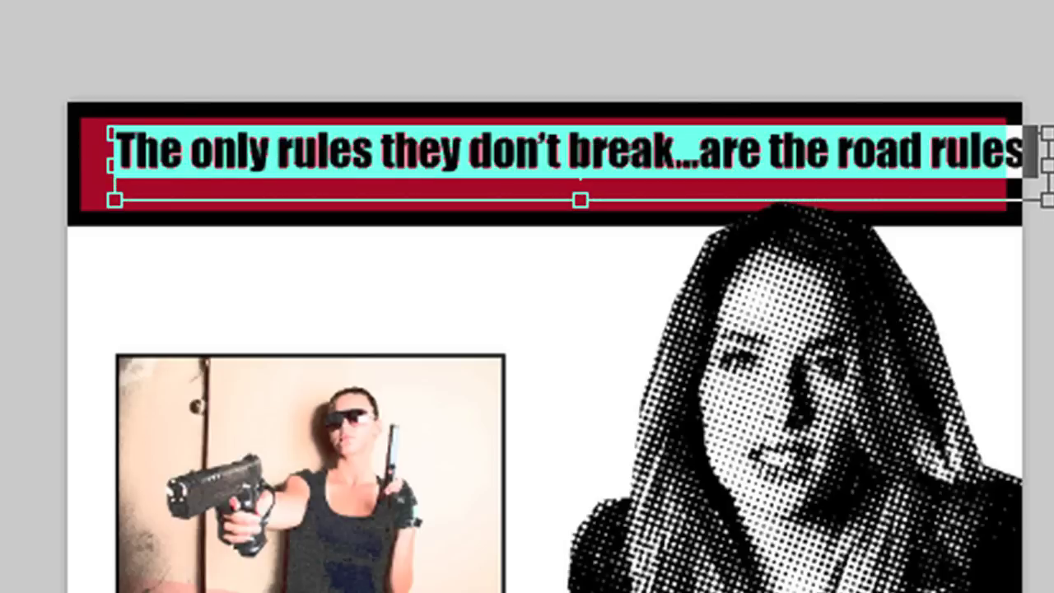
{"action": "key", "text": "ctrl+shift+a"}
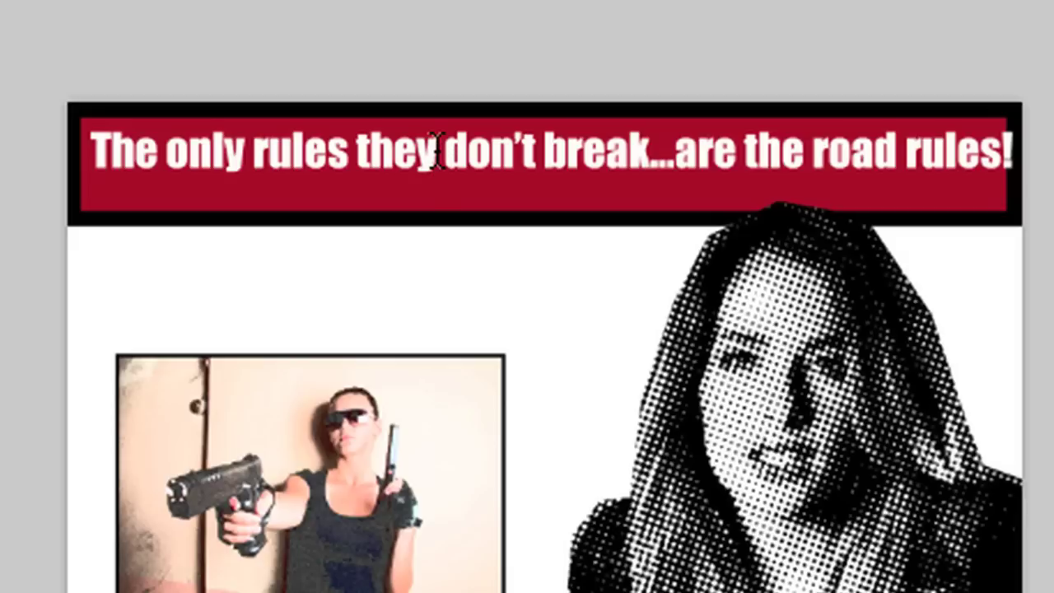
Step: Set the banner tagline's leading to 42 pt and its font size to 27 pt
{"action": "left_click", "coordinate": [437, 151]}
{"action": "triple_click", "coordinate": [436, 150]}
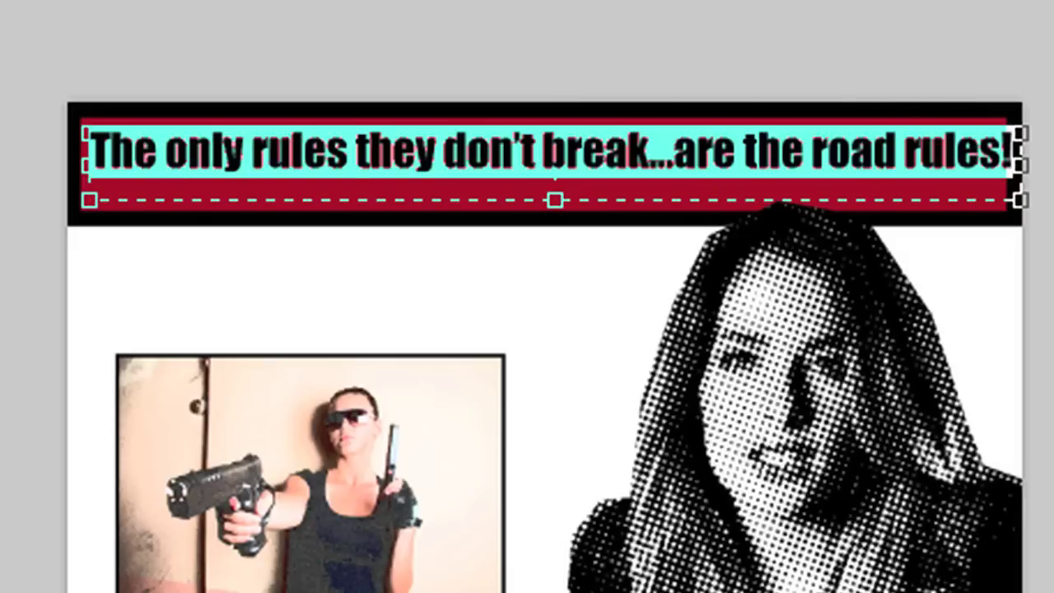
{"action": "left_click", "coordinate": [733, 188]}
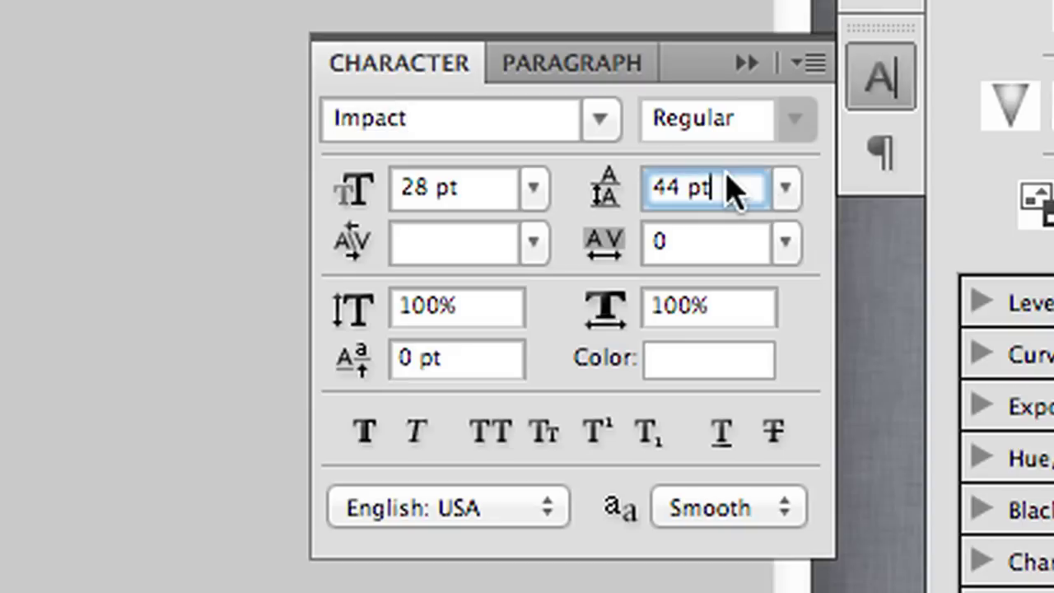
{"action": "key", "text": "Down"}
{"action": "key", "text": "Down"}
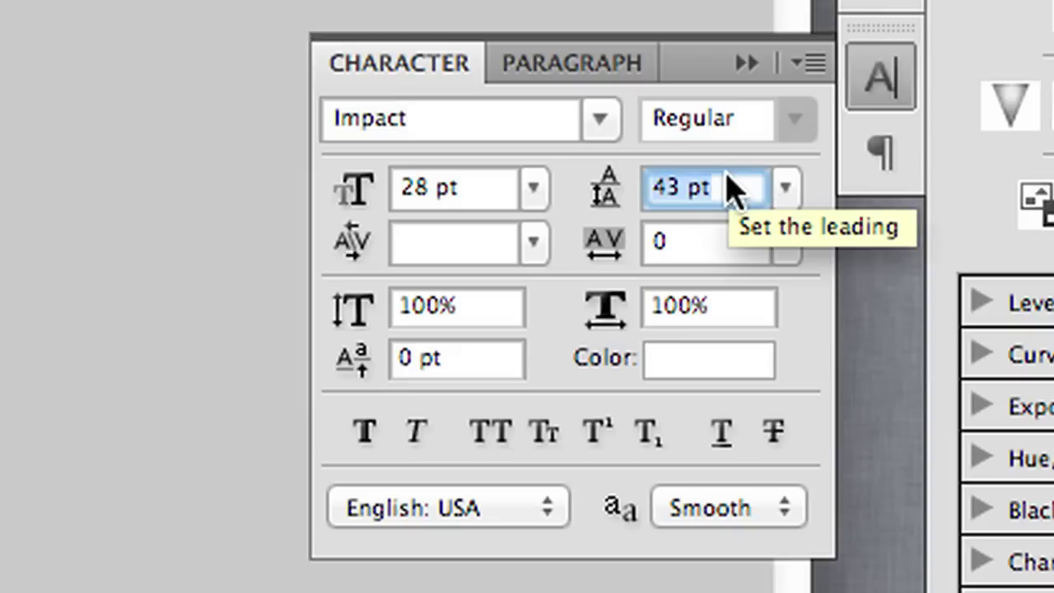
{"action": "left_click", "coordinate": [487, 189]}
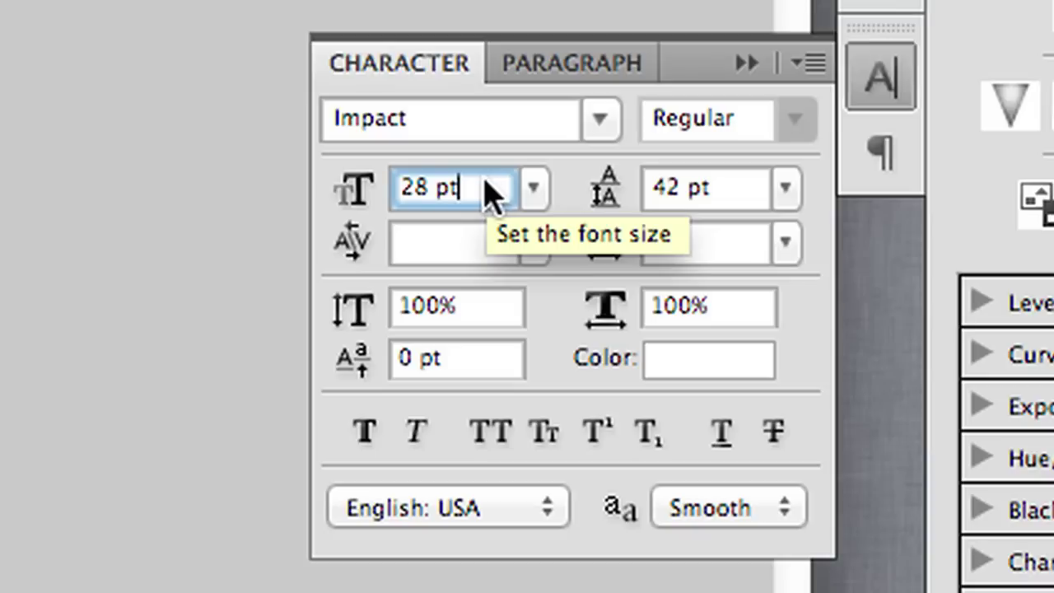
{"action": "key", "text": "Down"}
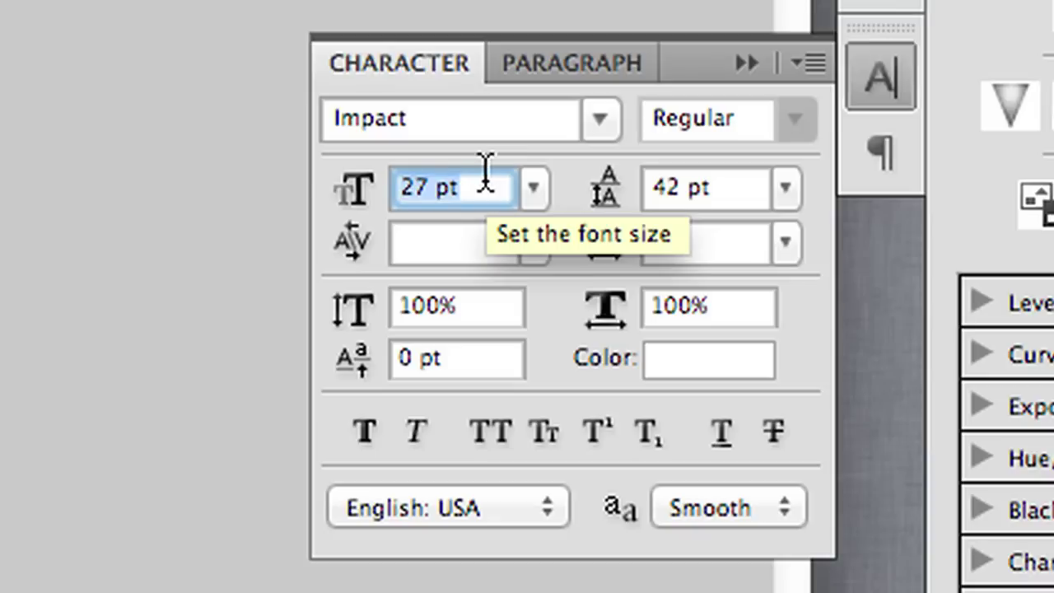
{"action": "key", "text": "Return"}
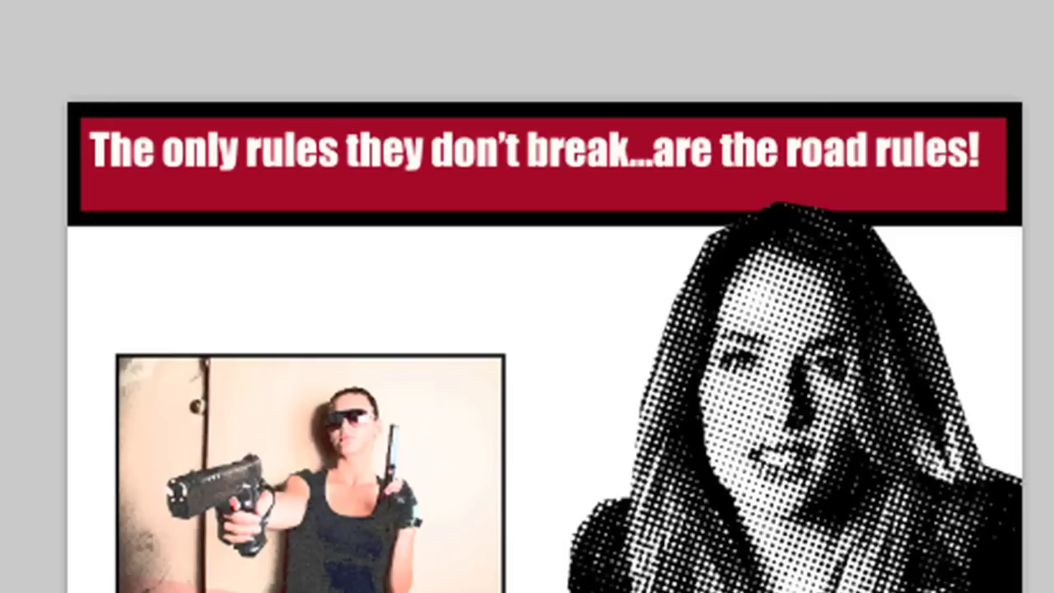
Step: Nudge the tagline slightly to the right to centre it in the red banner
{"action": "key", "text": "Right"}
{"action": "key", "text": "Right"}
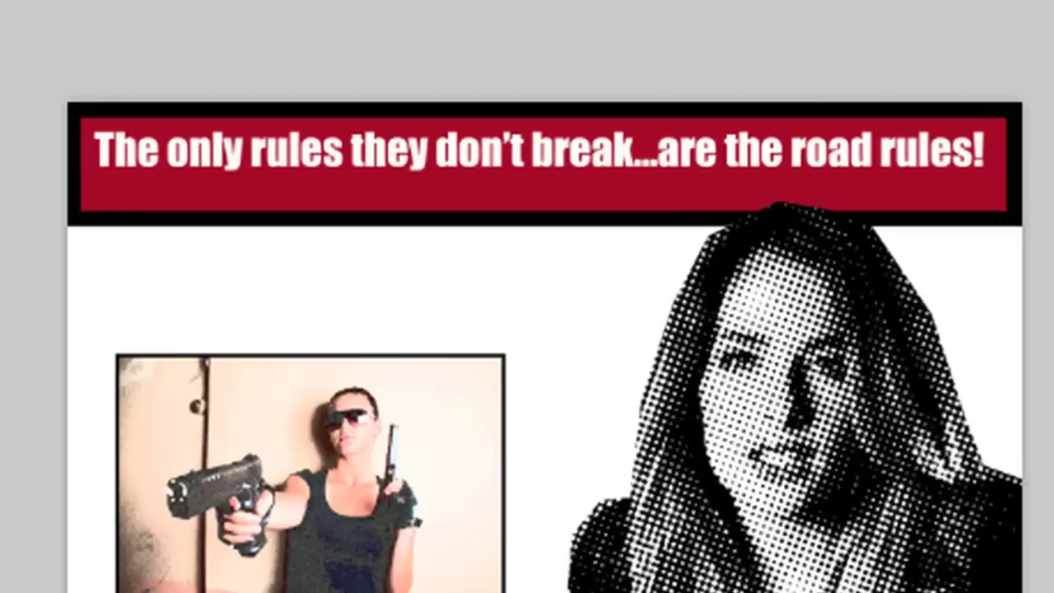
{"action": "key", "text": "Right"}
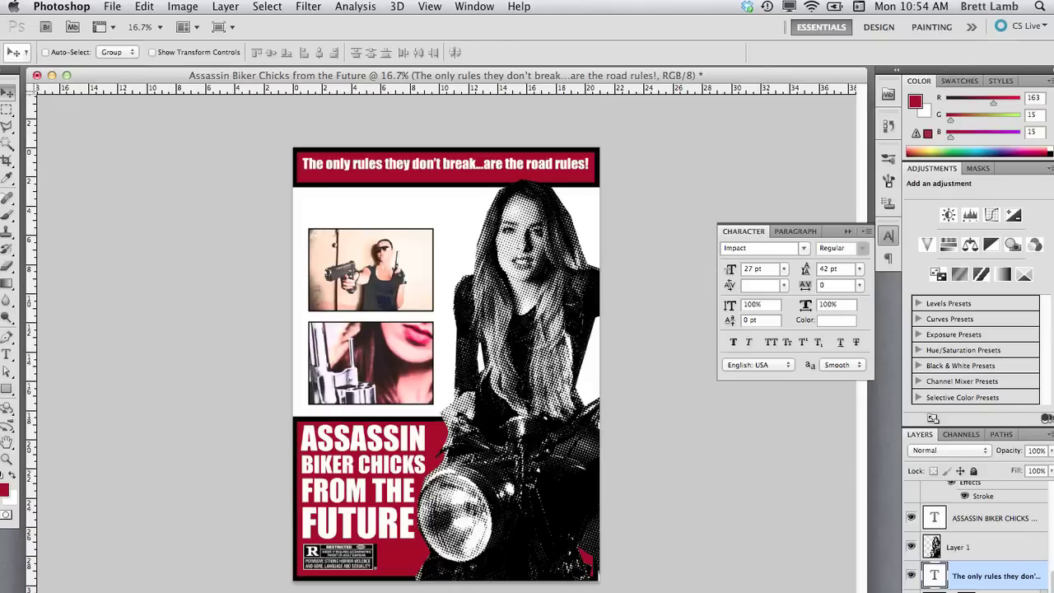
Step: Reduce the height of the red banner shape by raising its lower edge closer to the tagline
{"action": "key", "text": "alt+bracketleft"}
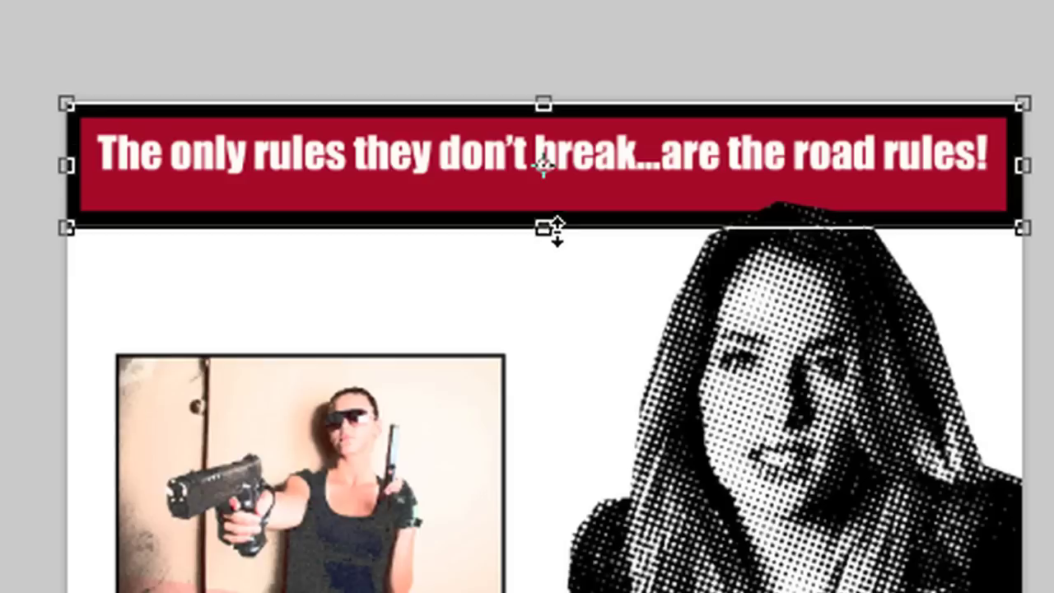
{"action": "left_click_drag", "start_coordinate": [556, 231], "coordinate": [561, 222]}
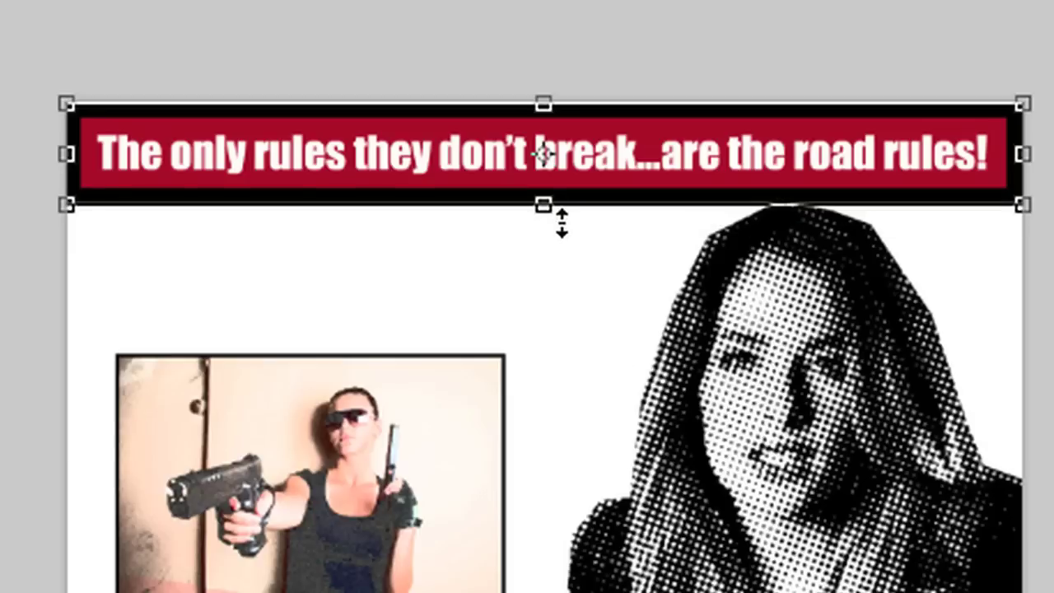
{"action": "key", "text": "Return"}
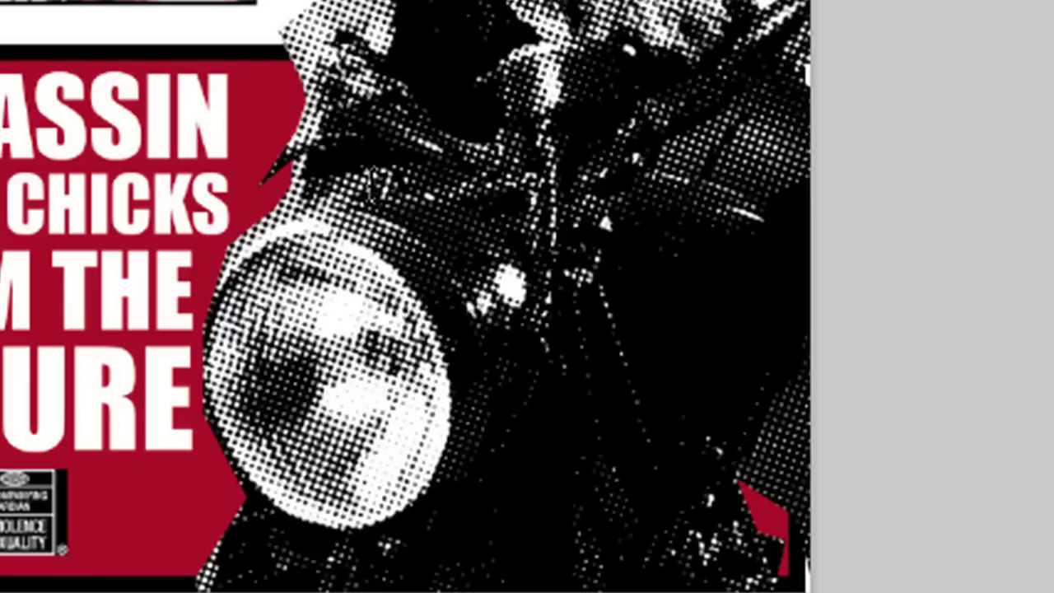
Step: Create a text box over the motorcycle beside the movie title, with the font ShockTherapy BB at 36 pt
{"action": "left_click_drag", "start_coordinate": [342, 72], "coordinate": [742, 512]}
{"action": "key", "text": "ctrl+t"}
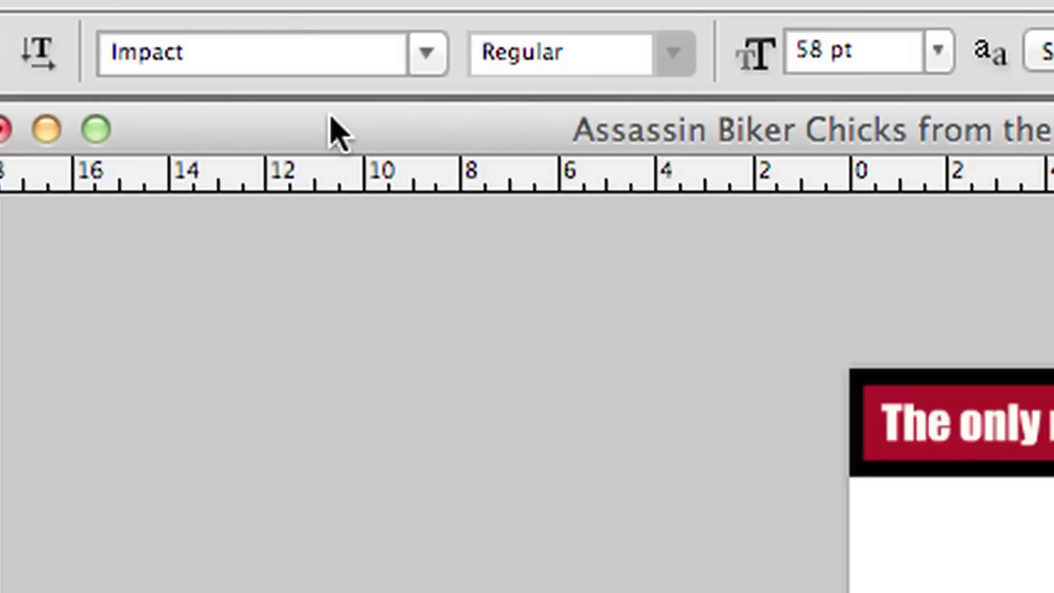
{"action": "left_click", "coordinate": [282, 52]}
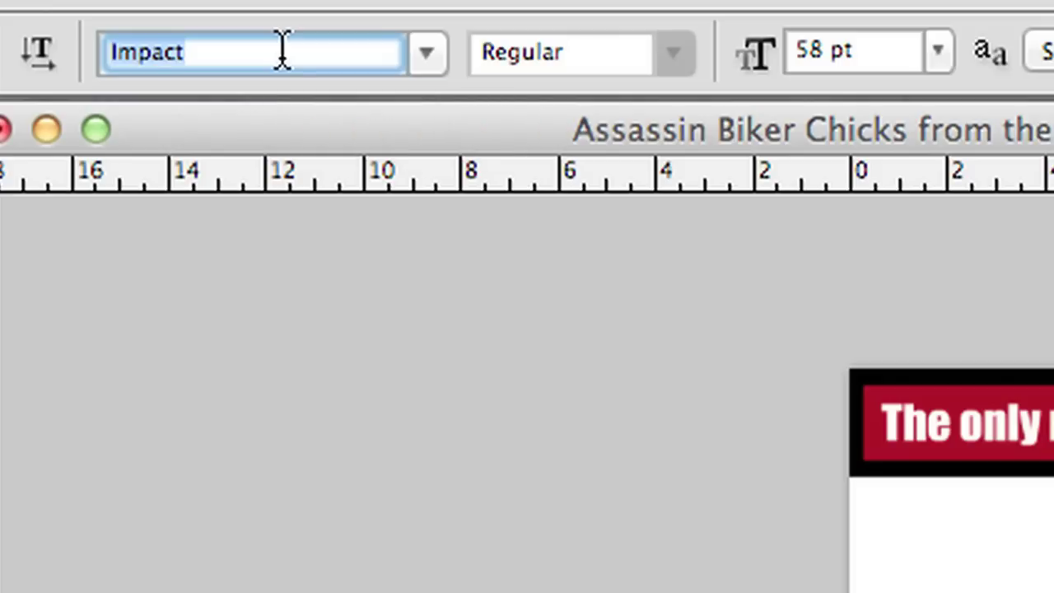
{"action": "type", "text": "ShockTherapy BB"}
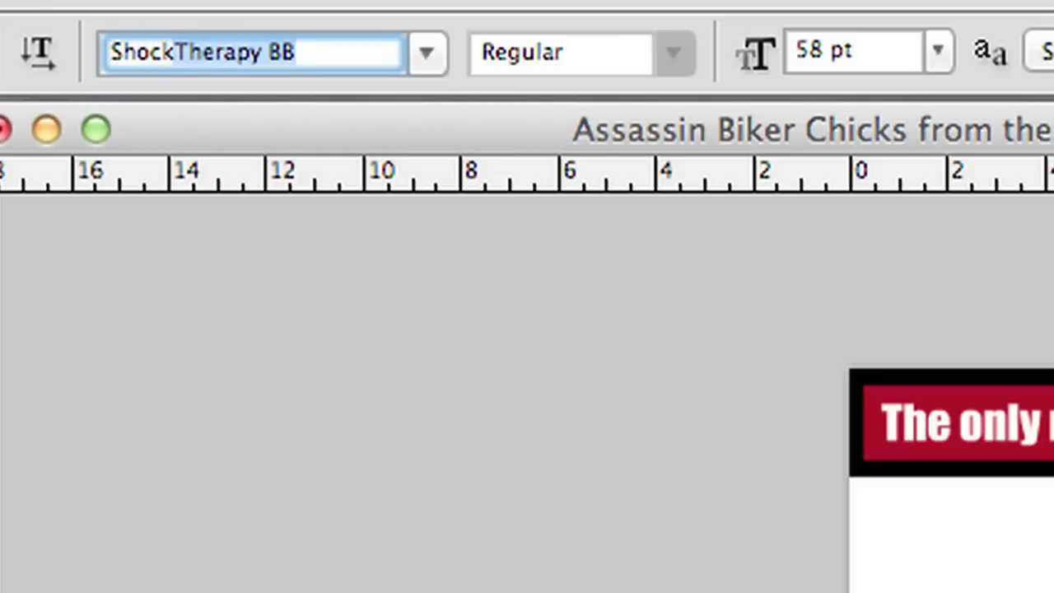
{"action": "key", "text": "Return"}
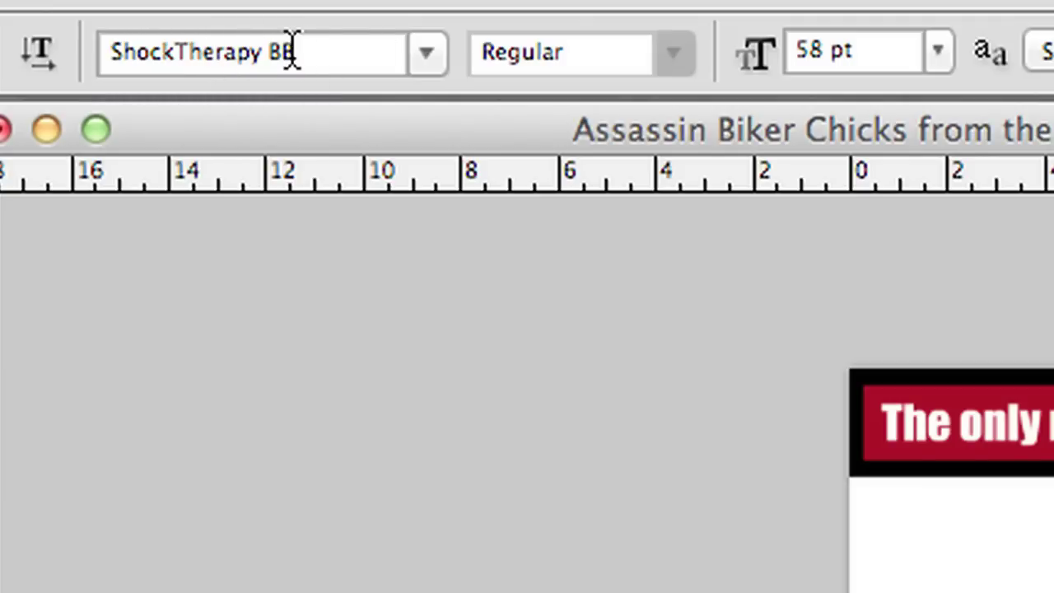
{"action": "left_click", "coordinate": [939, 52]}
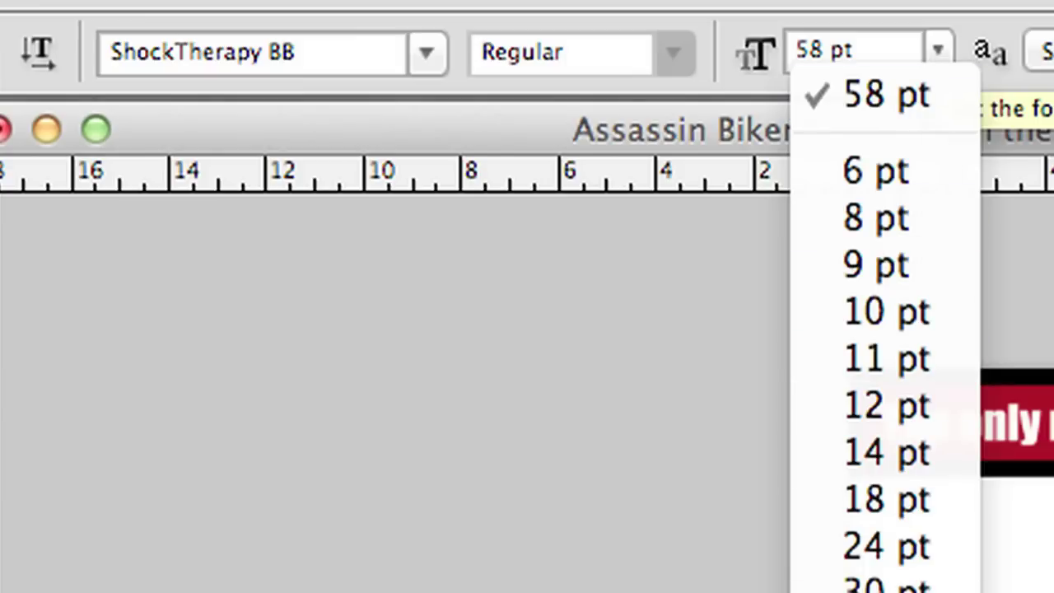
{"action": "left_click", "coordinate": [887, 592]}
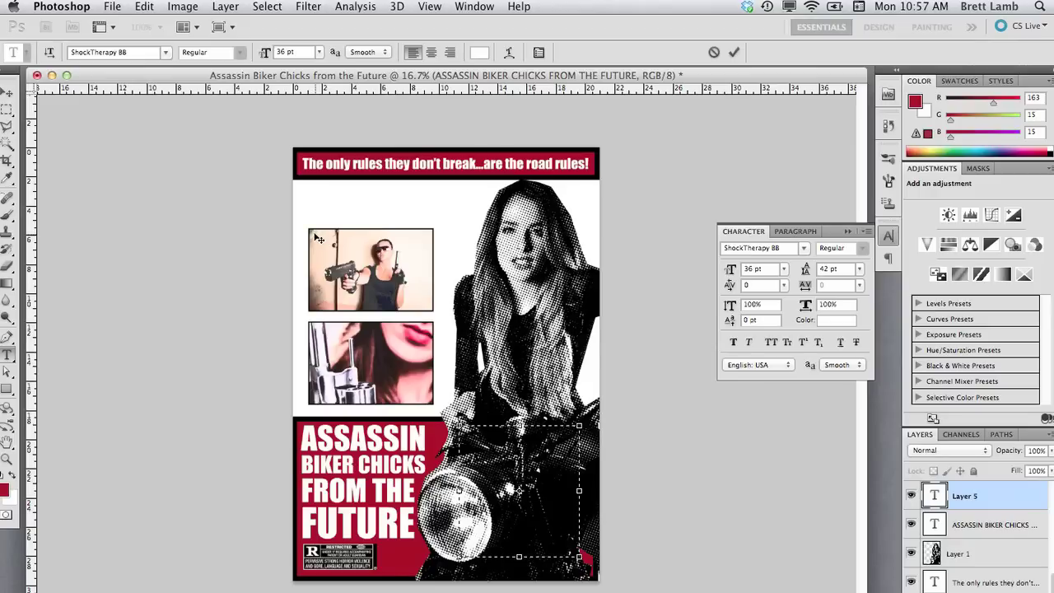
Step: Enter "Carnage on two wheels!" in the new text box, breaking the line after "on"
{"action": "type", "text": "Carnage on"}
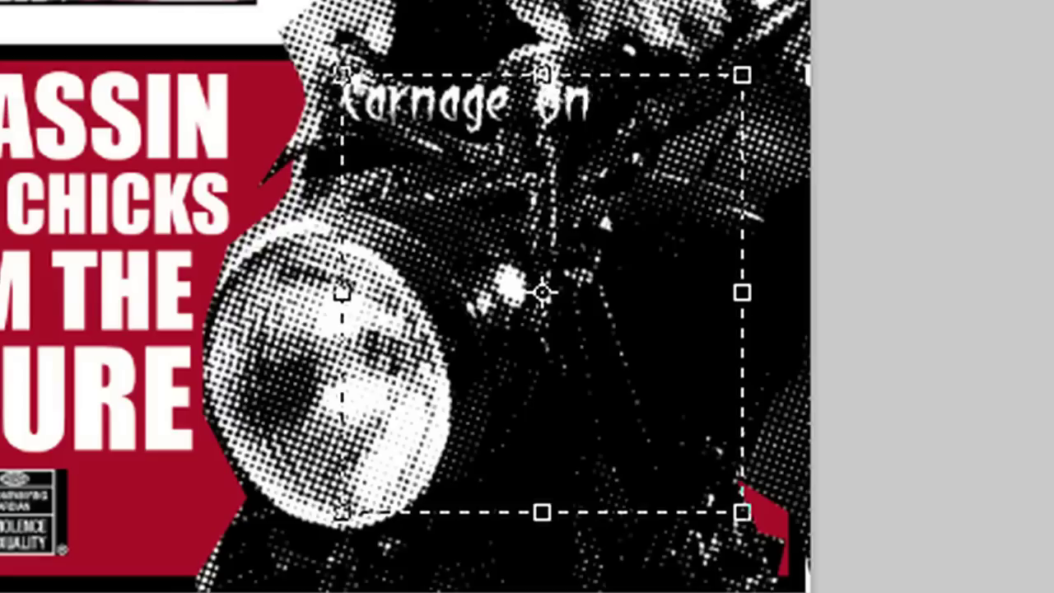
{"action": "key", "text": "Return"}
{"action": "type", "text": "two"}
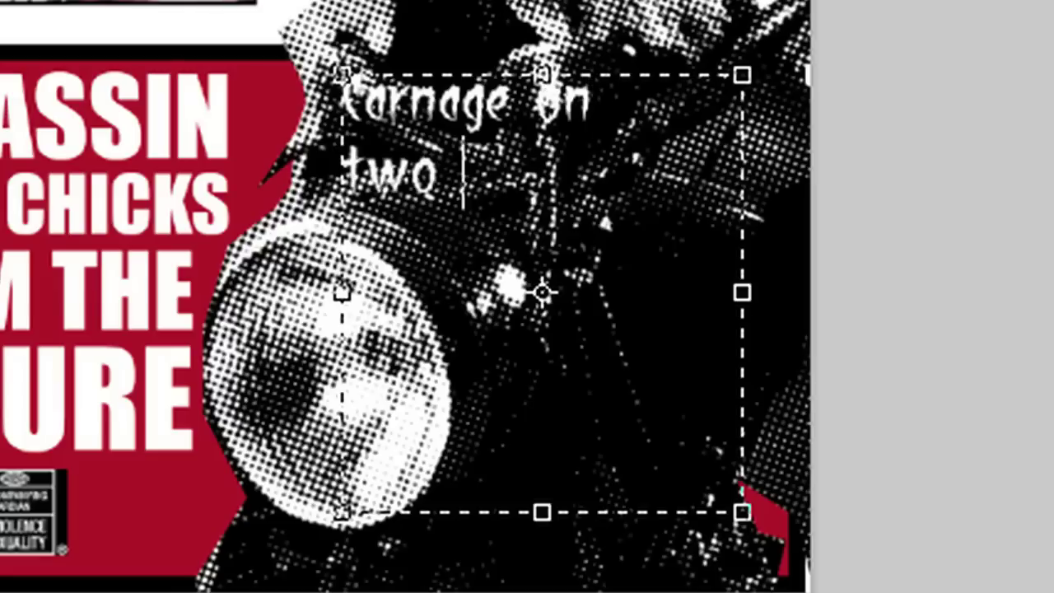
{"action": "type", "text": " wheels!"}
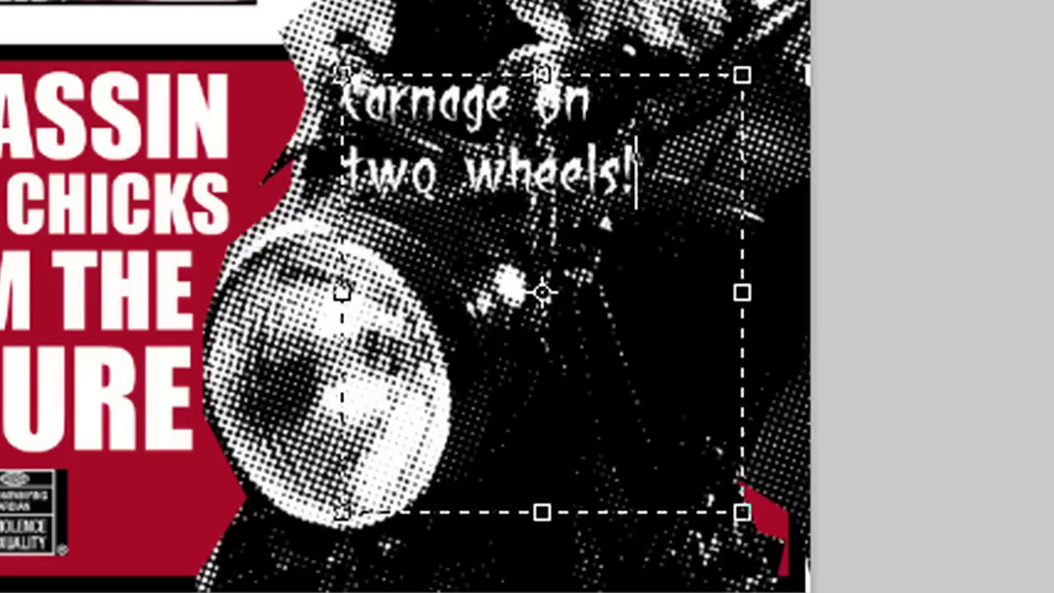
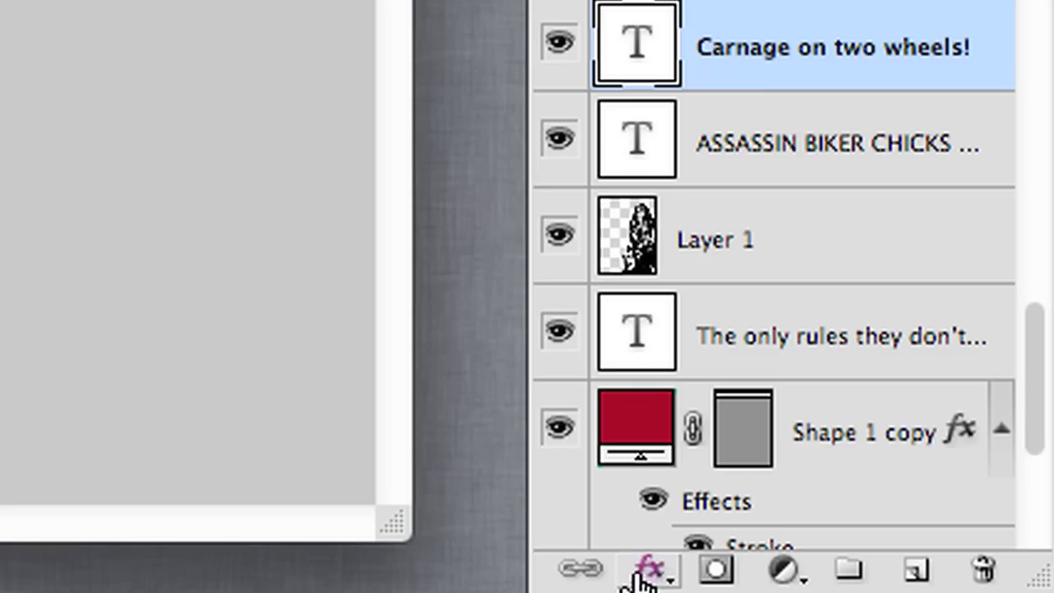
Step: Add a white 10 px outside stroke to the "Carnage on two wheels!" text and move it slightly up and right
{"action": "left_click", "coordinate": [647, 569]}
{"action": "left_click", "coordinate": [733, 485]}
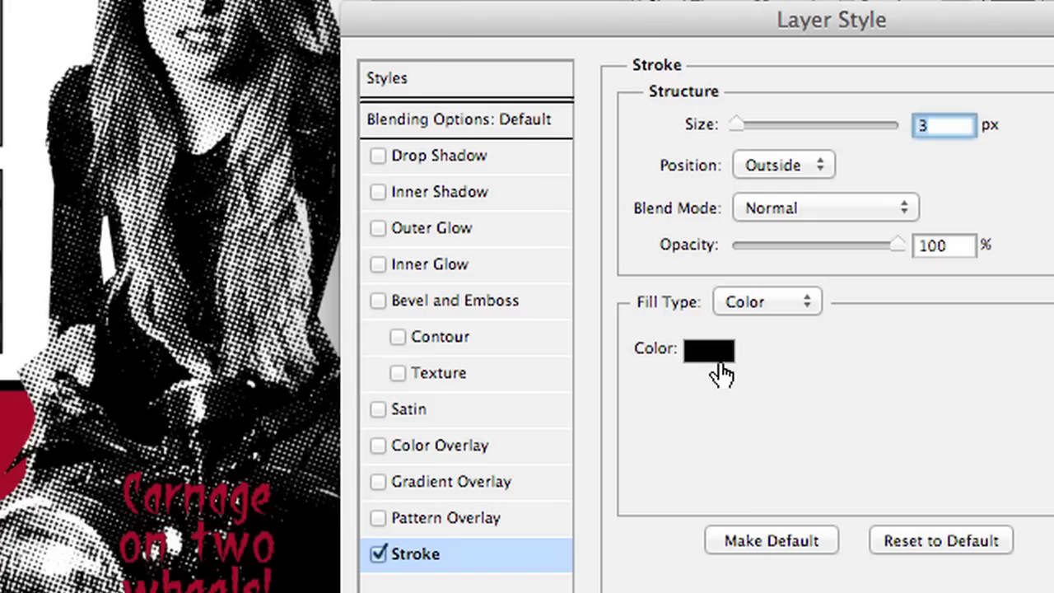
{"action": "left_click", "coordinate": [721, 373]}
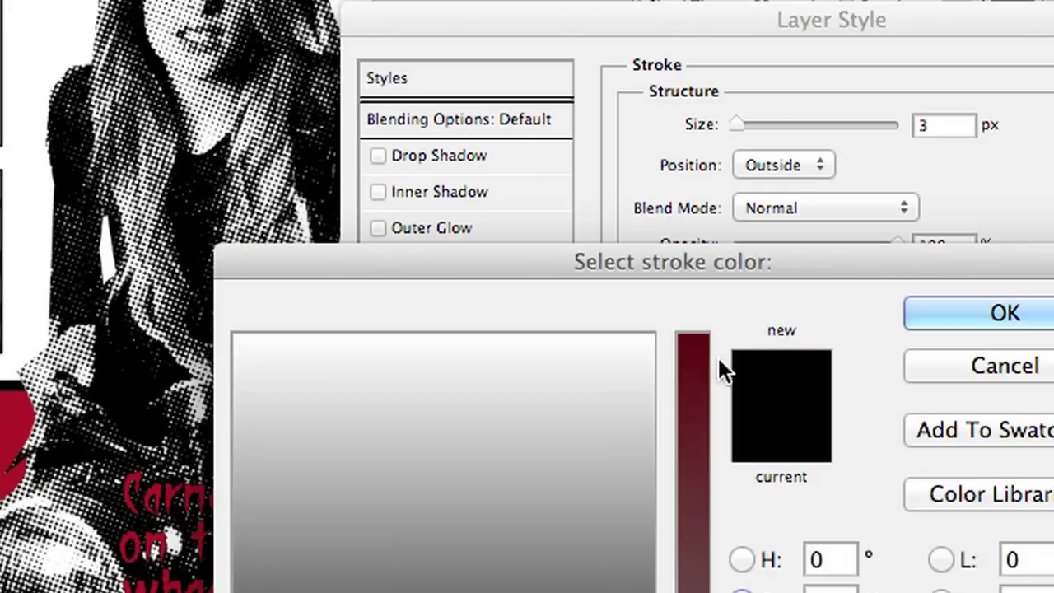
{"action": "mouse_move", "coordinate": [560, 384]}
{"action": "left_mouse_down"}
{"action": "mouse_move", "coordinate": [228, 320]}
{"action": "mouse_move", "coordinate": [231, 333]}
{"action": "left_mouse_up"}
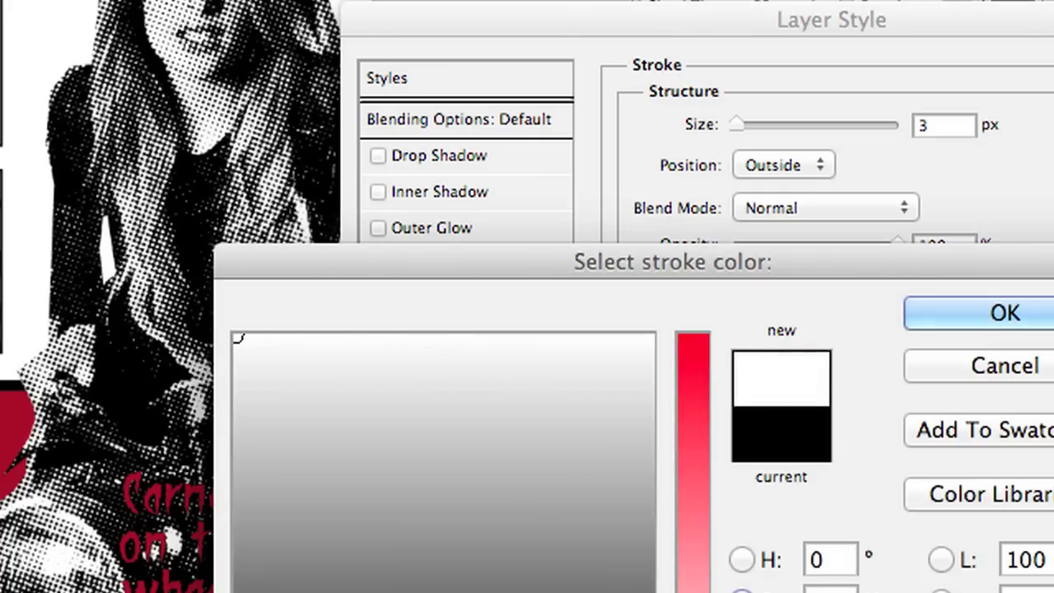
{"action": "key", "text": "Return"}
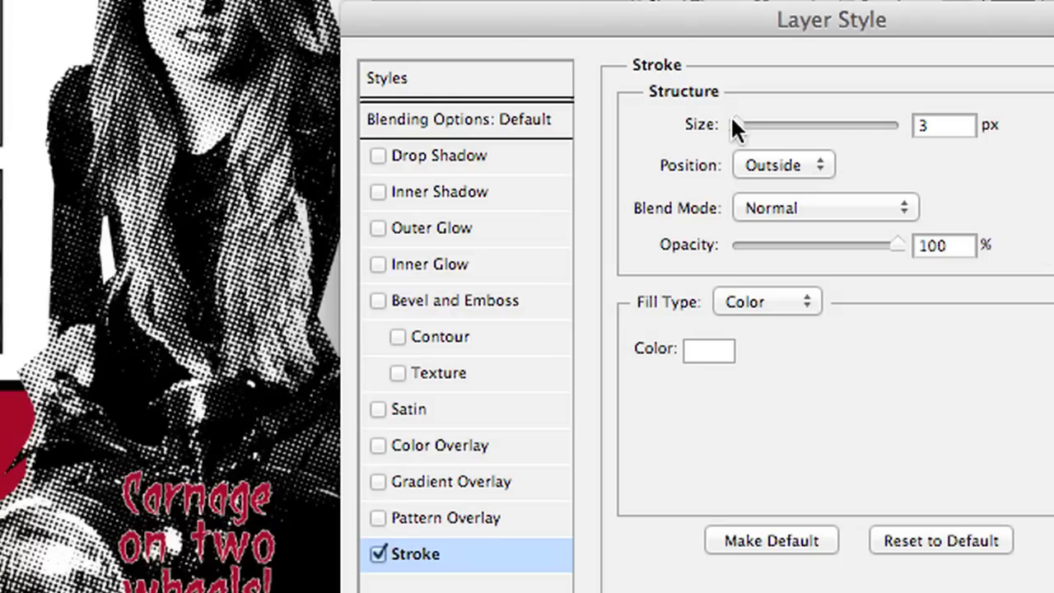
{"action": "left_click_drag", "start_coordinate": [732, 119], "coordinate": [747, 121]}
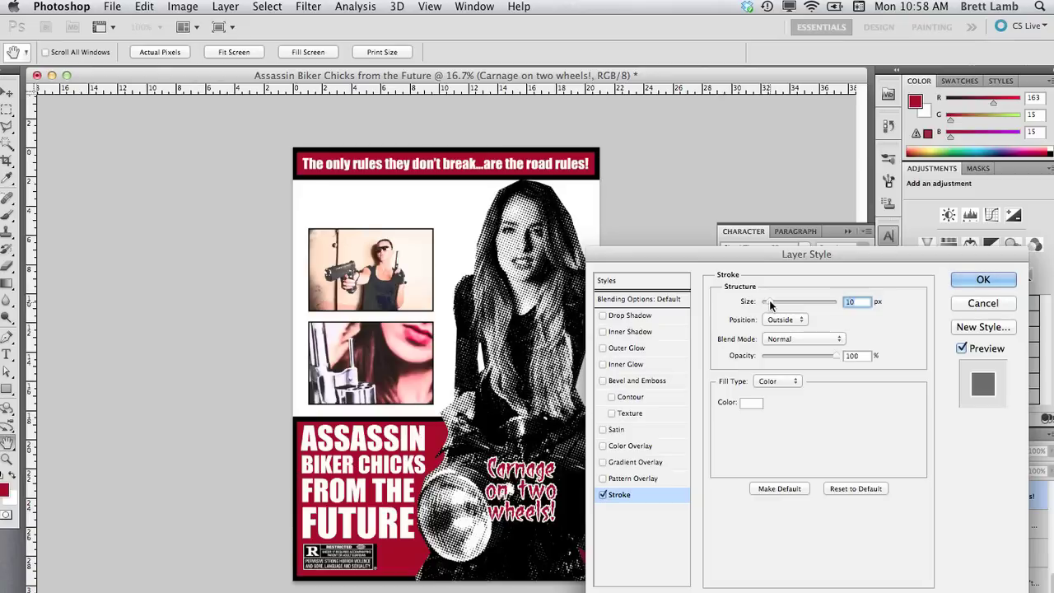
{"action": "left_click", "coordinate": [967, 280]}
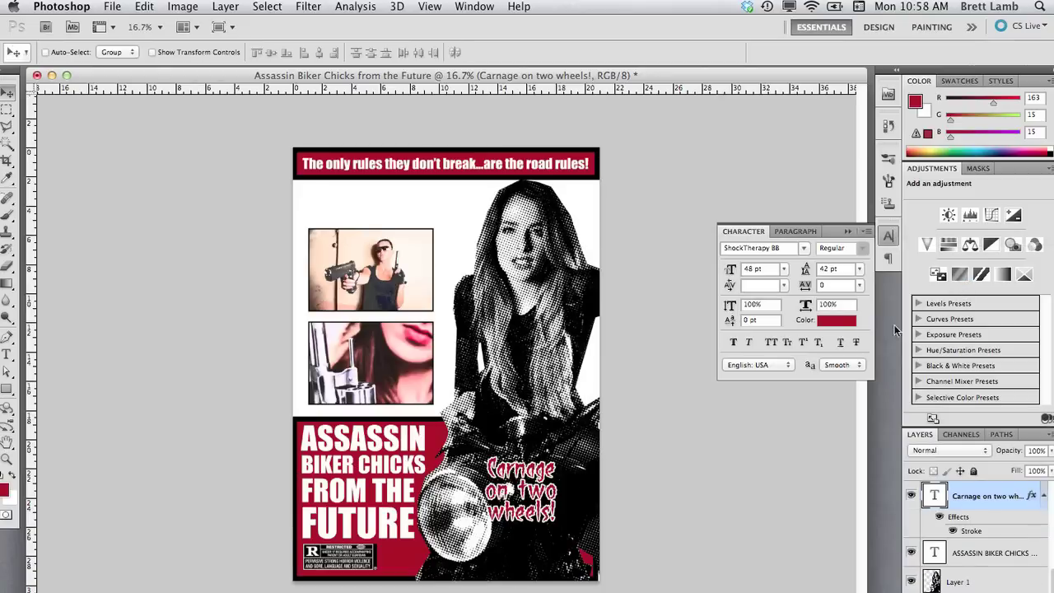
{"action": "left_click_drag", "start_coordinate": [546, 497], "coordinate": [553, 495]}
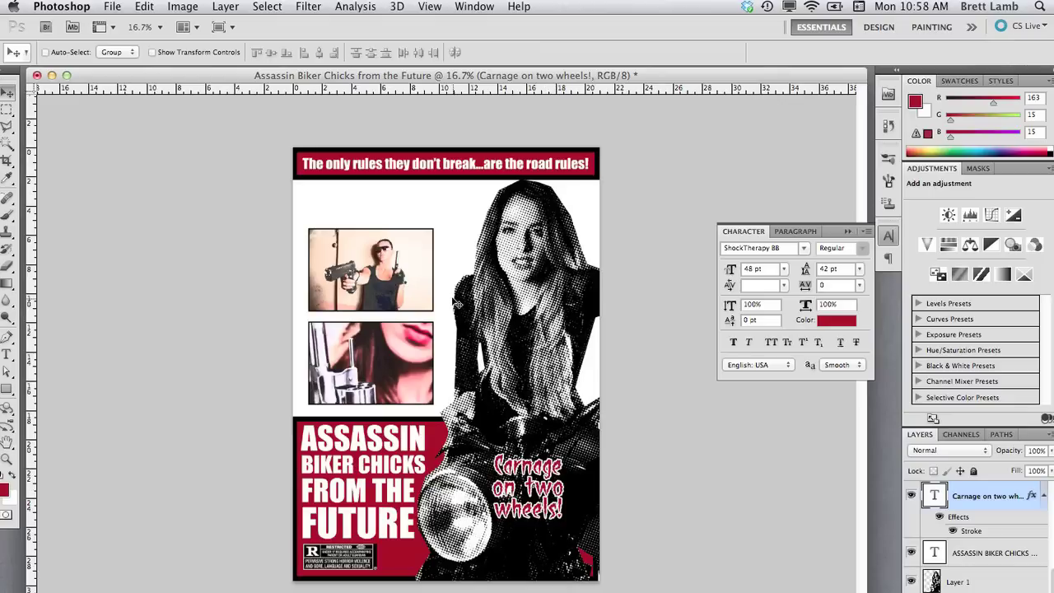
Step: Create a wide text box between the red banner and the upper photo, with the font Impact at 18 pt
{"action": "key", "text": "z"}
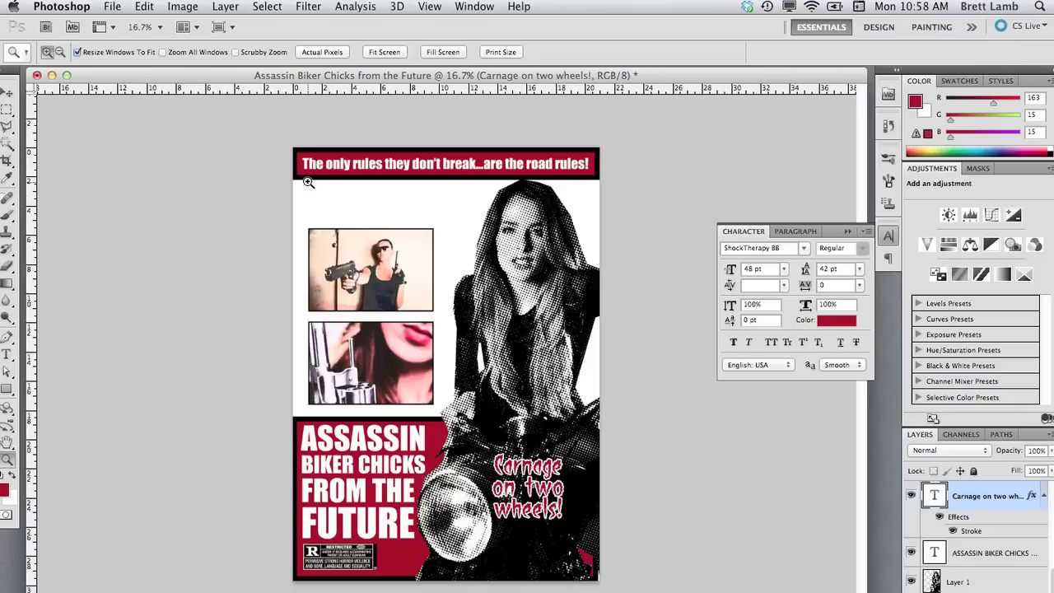
{"action": "left_click_drag", "start_coordinate": [303, 178], "coordinate": [458, 252]}
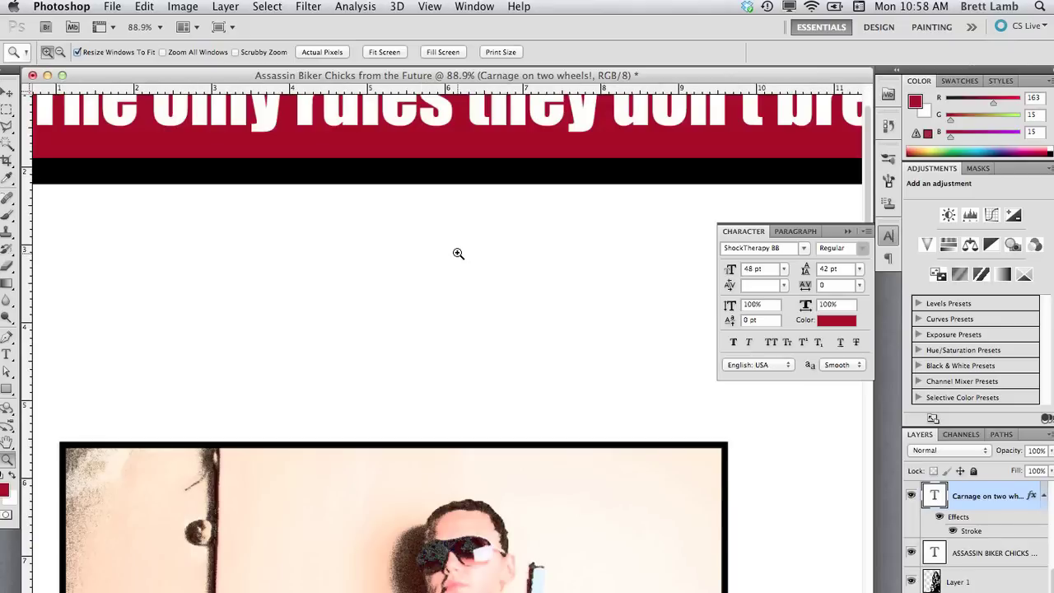
{"action": "left_click", "coordinate": [8, 355]}
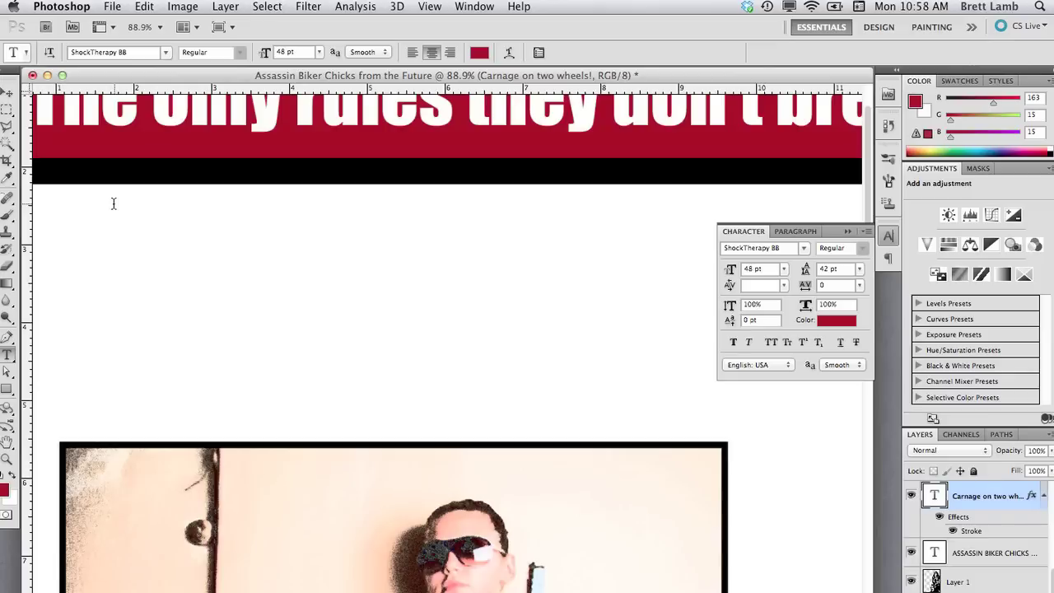
{"action": "left_click_drag", "start_coordinate": [95, 202], "coordinate": [497, 267]}
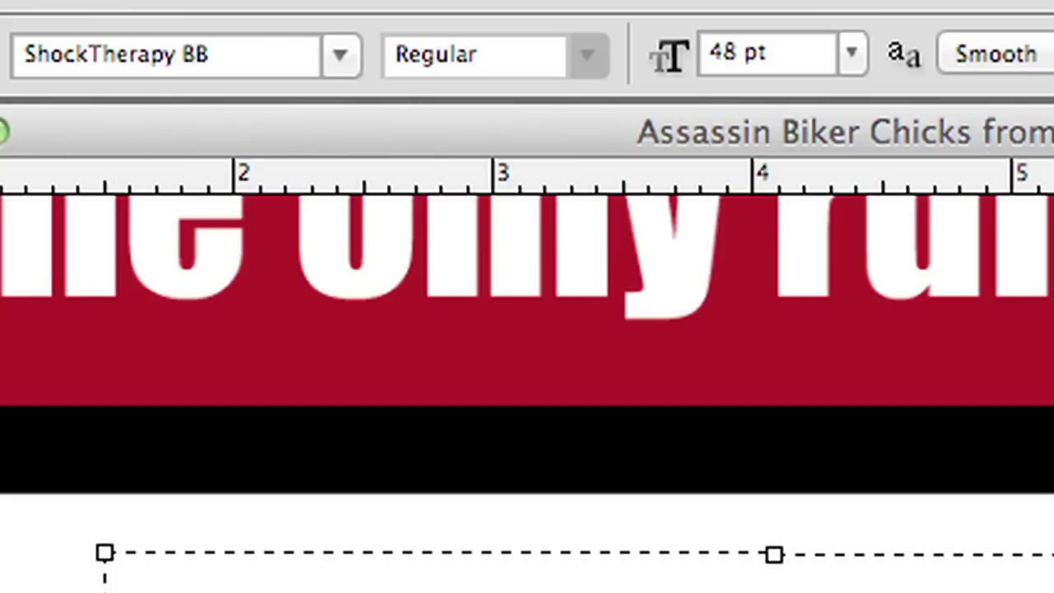
{"action": "left_click", "coordinate": [852, 51]}
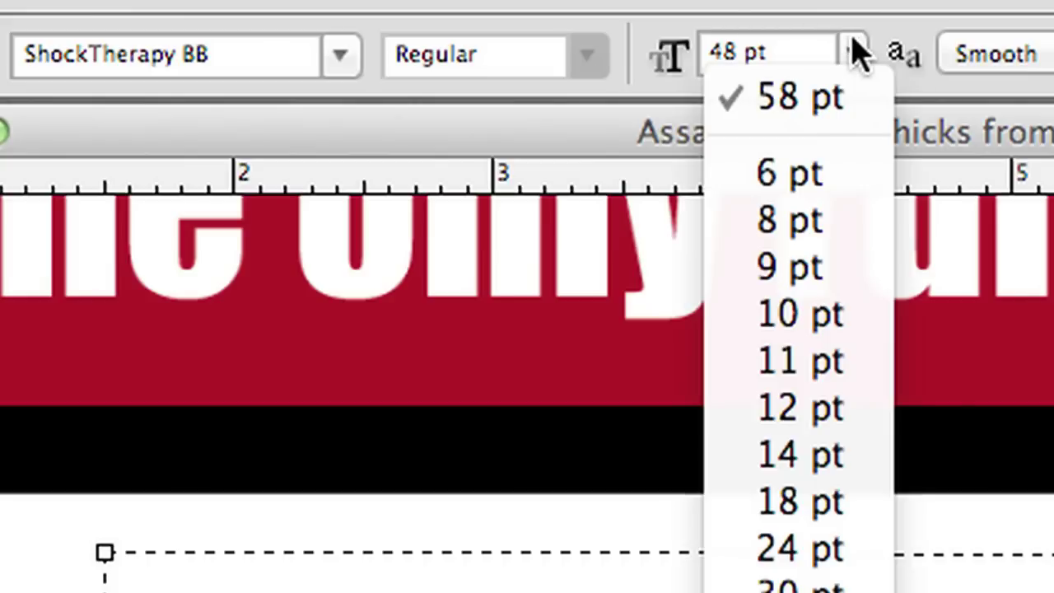
{"action": "left_click", "coordinate": [806, 503]}
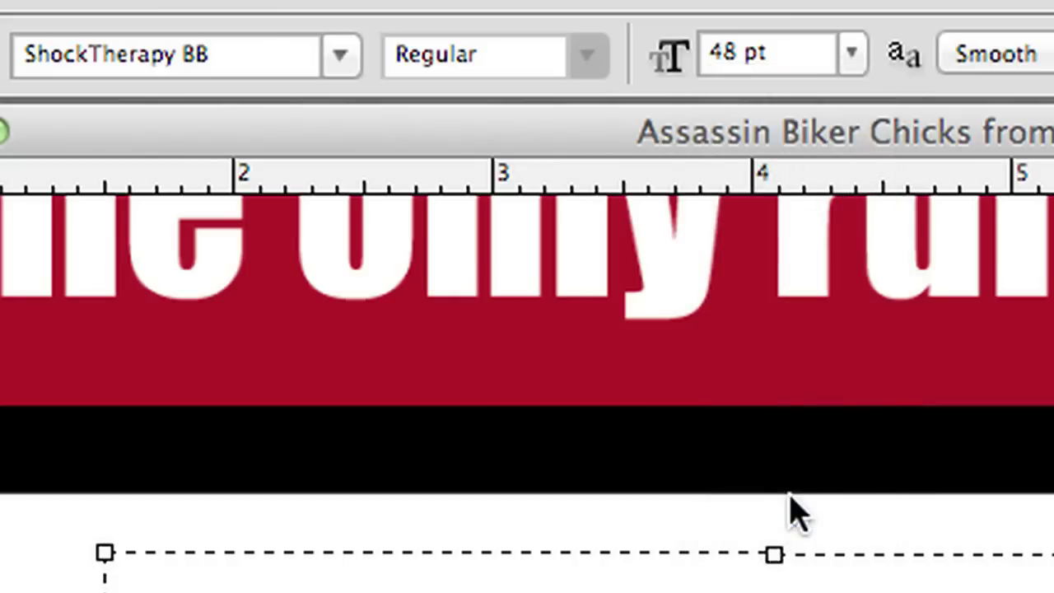
{"action": "left_click", "coordinate": [243, 39]}
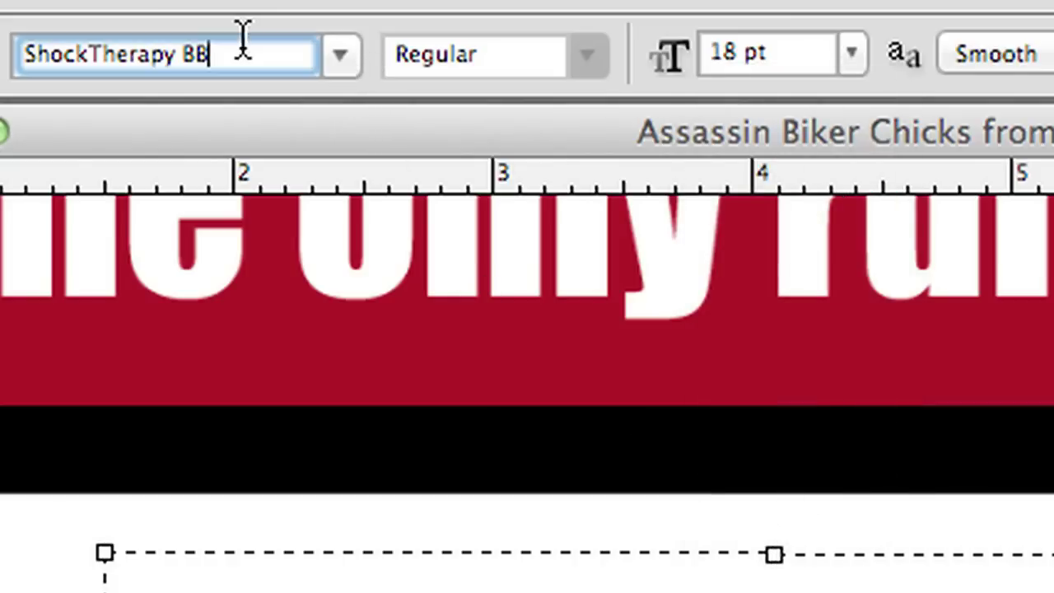
{"action": "type", "text": "Impact"}
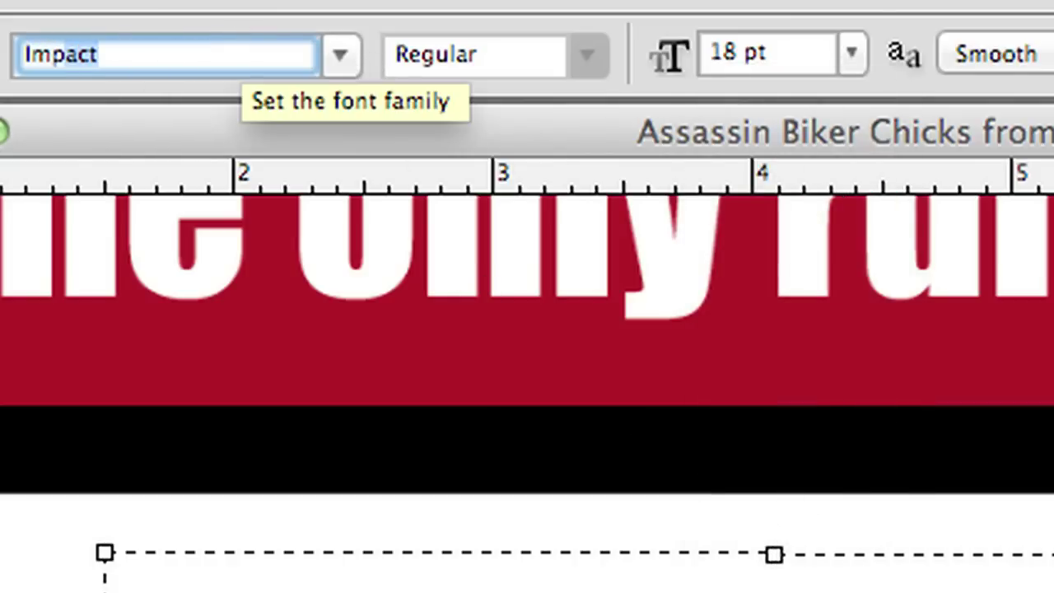
{"action": "key", "text": "Return"}
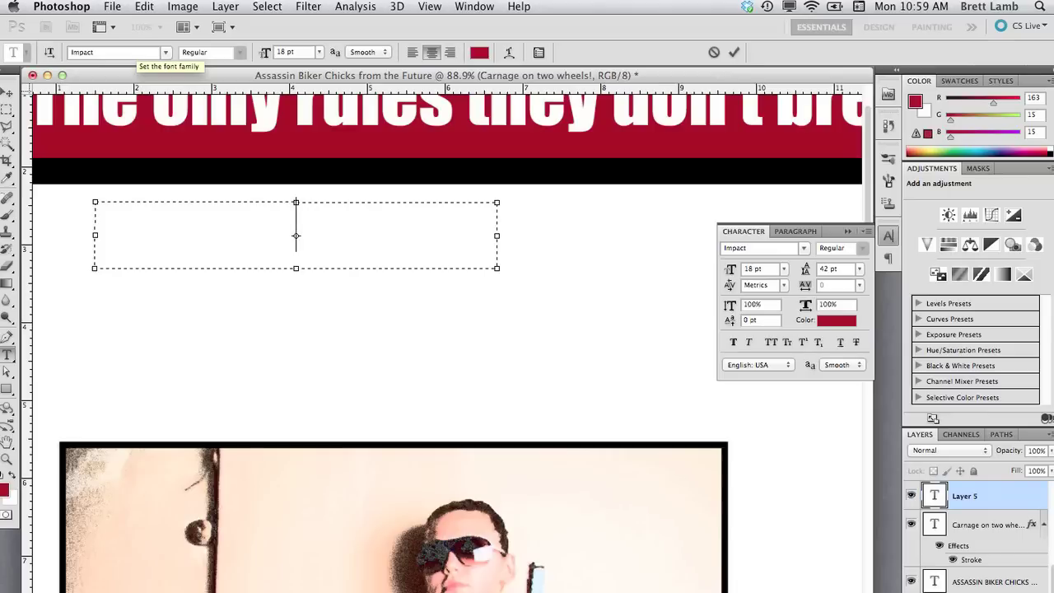
Step: Enter "A foxy cabal" in the new text box and commit the text
{"action": "type", "text": "A fo"}
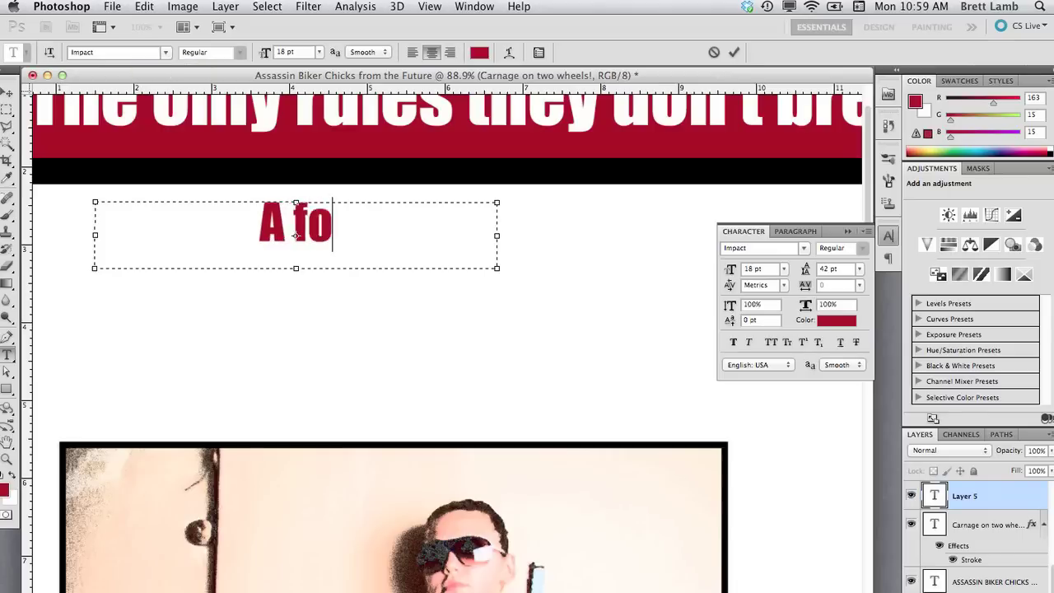
{"action": "type", "text": "xy cabal"}
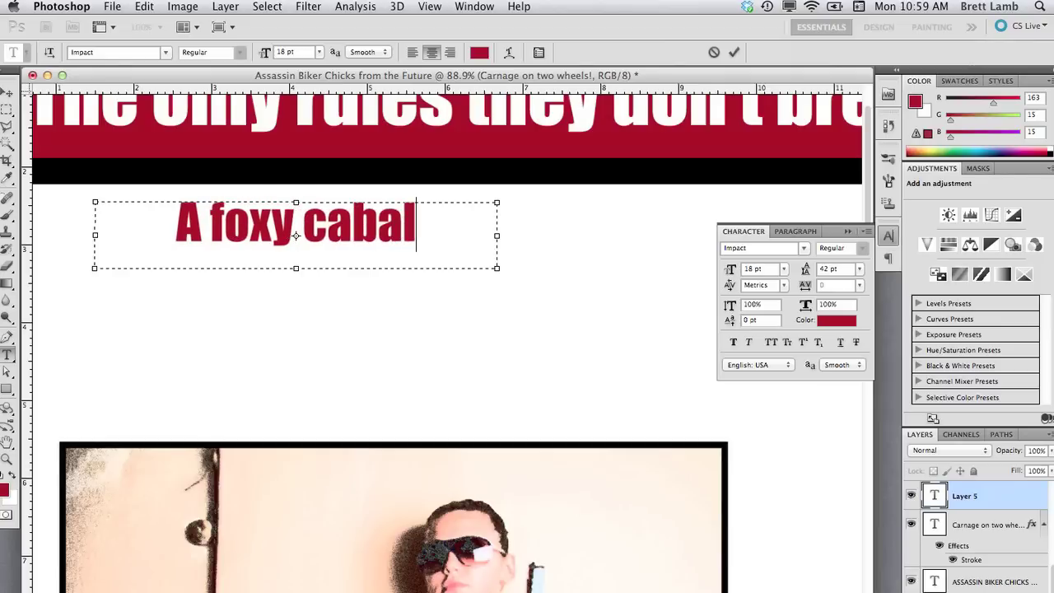
{"action": "left_click", "coordinate": [8, 93]}
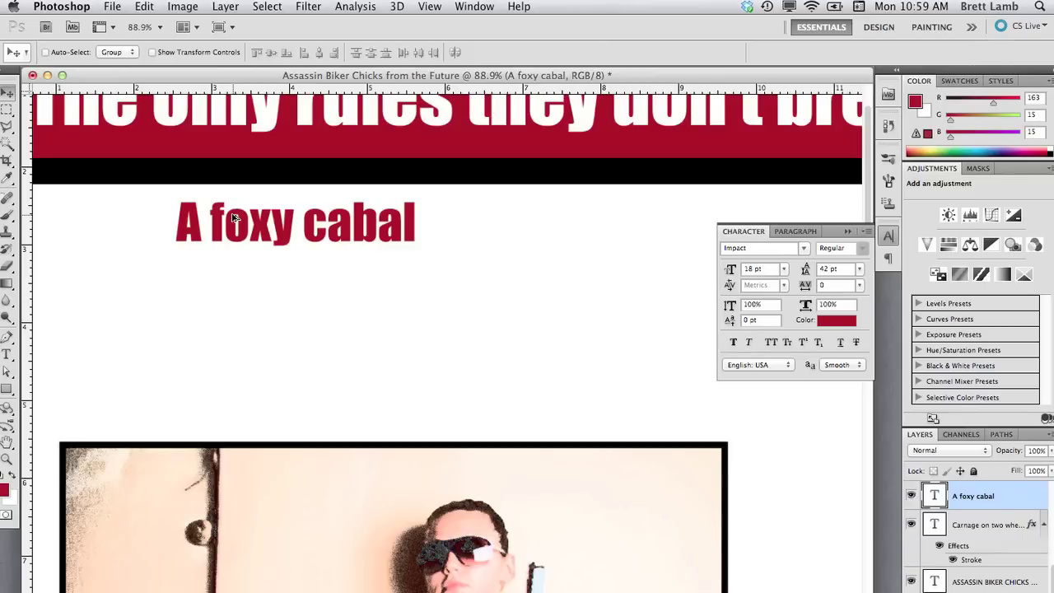
Step: Duplicate the "A foxy cabal" line directly below itself and replace the copy's text with "deadly assassins"
{"action": "left_click_drag", "start_coordinate": [233, 216], "coordinate": [235, 274]}
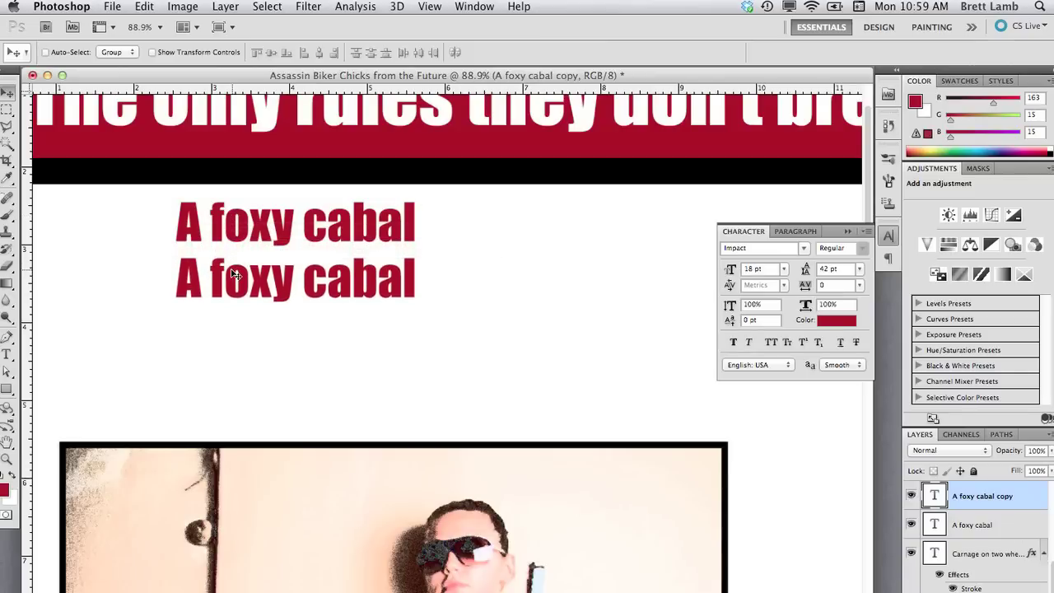
{"action": "key", "text": "t"}
{"action": "left_click", "coordinate": [233, 274]}
{"action": "double_click", "coordinate": [231, 271]}
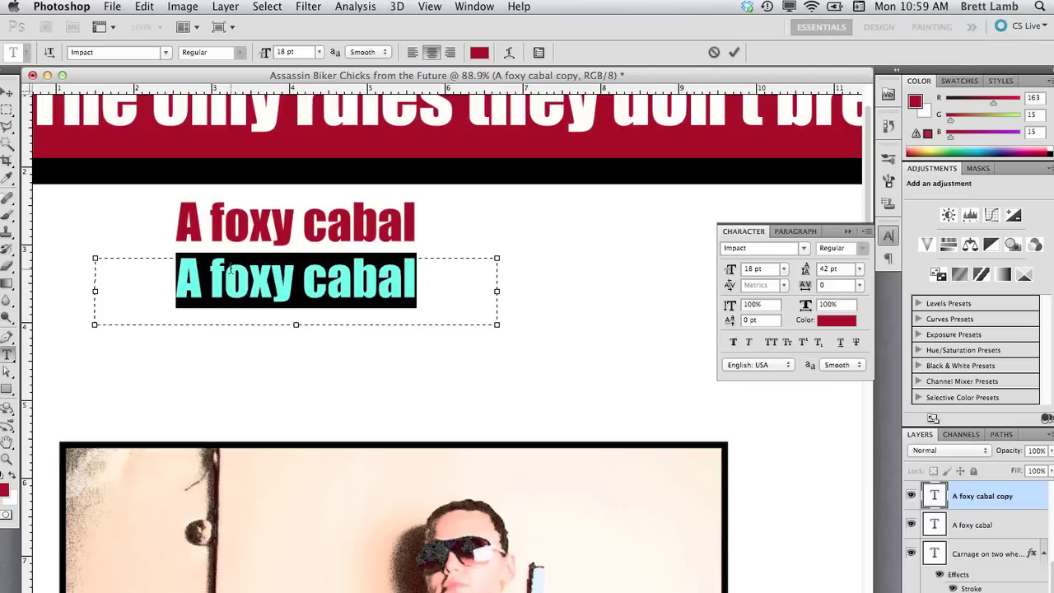
{"action": "type", "text": "deadly a"}
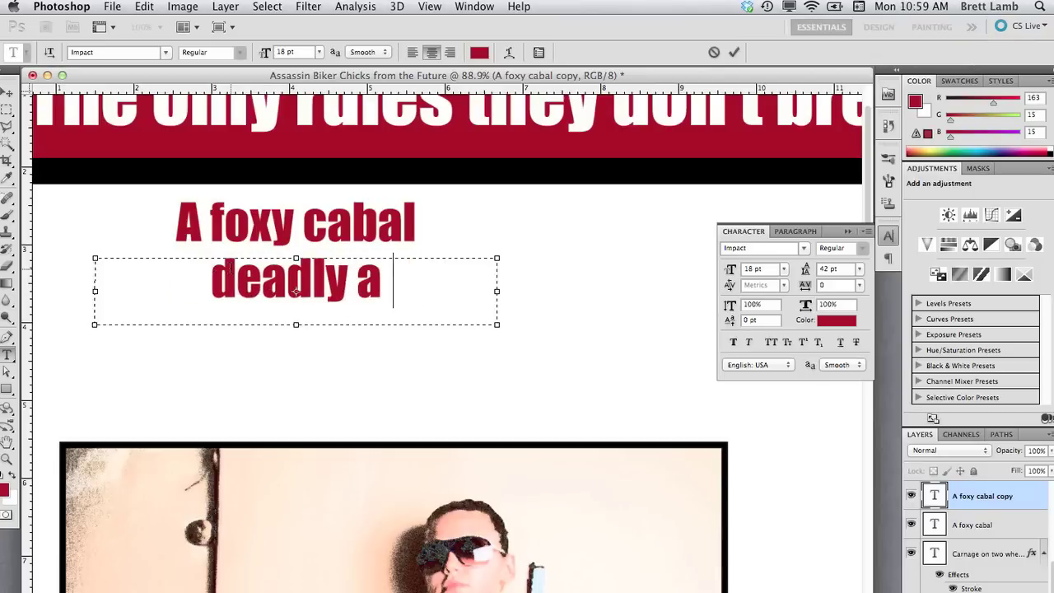
{"action": "key", "text": "BackSpace"}
{"action": "type", "text": "ssassins"}
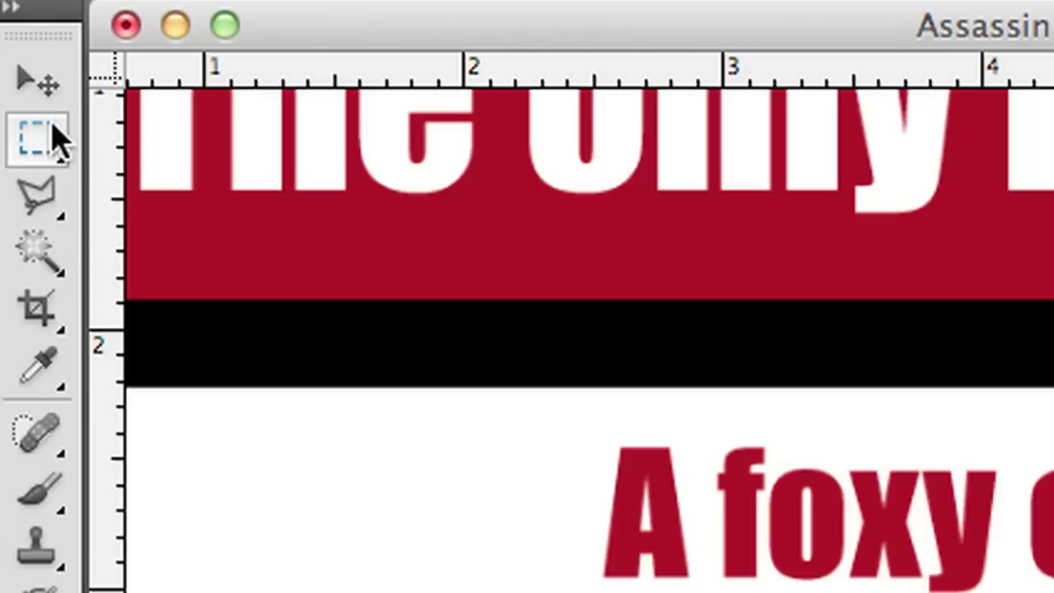
{"action": "left_click", "coordinate": [7, 94]}
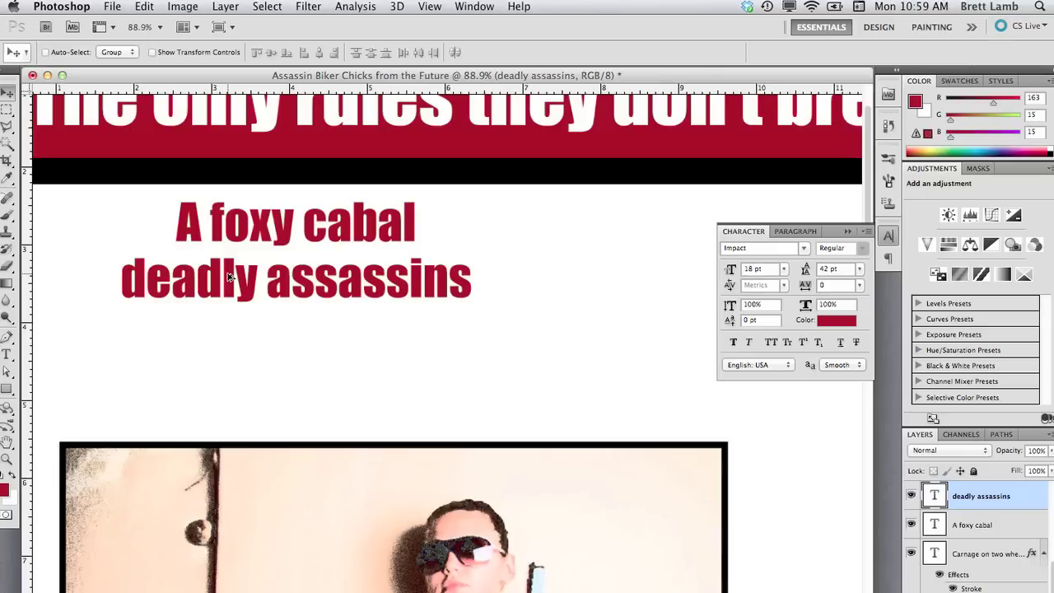
Step: Duplicate the "deadly assassins" line below itself and replace the copy's text with "who came from the future"
{"action": "left_click_drag", "start_coordinate": [804, 592], "coordinate": [973, 592]}
{"action": "left_click_drag", "start_coordinate": [280, 324], "coordinate": [281, 330]}
{"action": "key", "text": "t"}
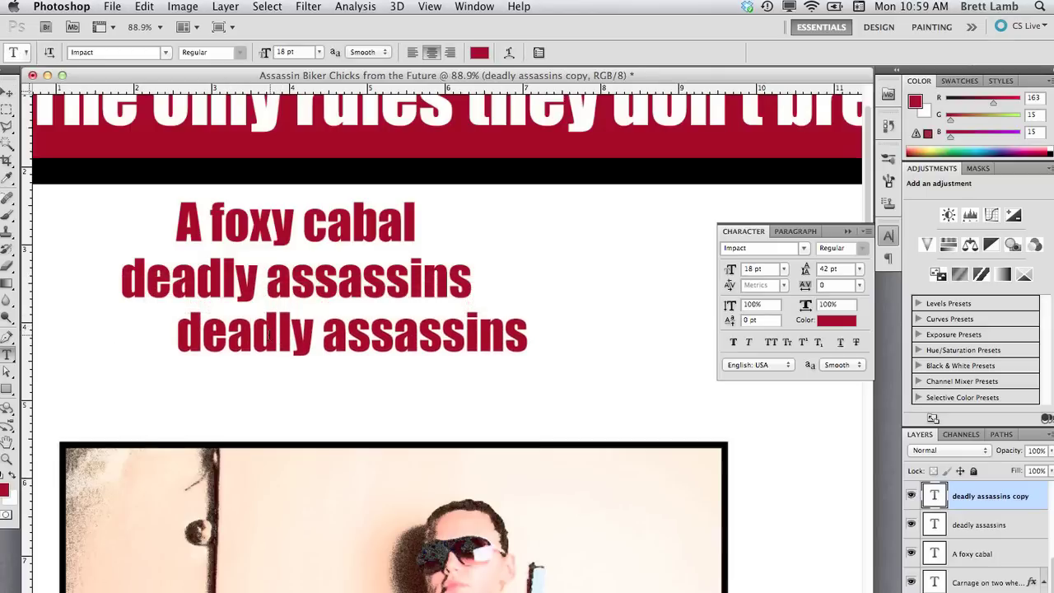
{"action": "left_click", "coordinate": [268, 336]}
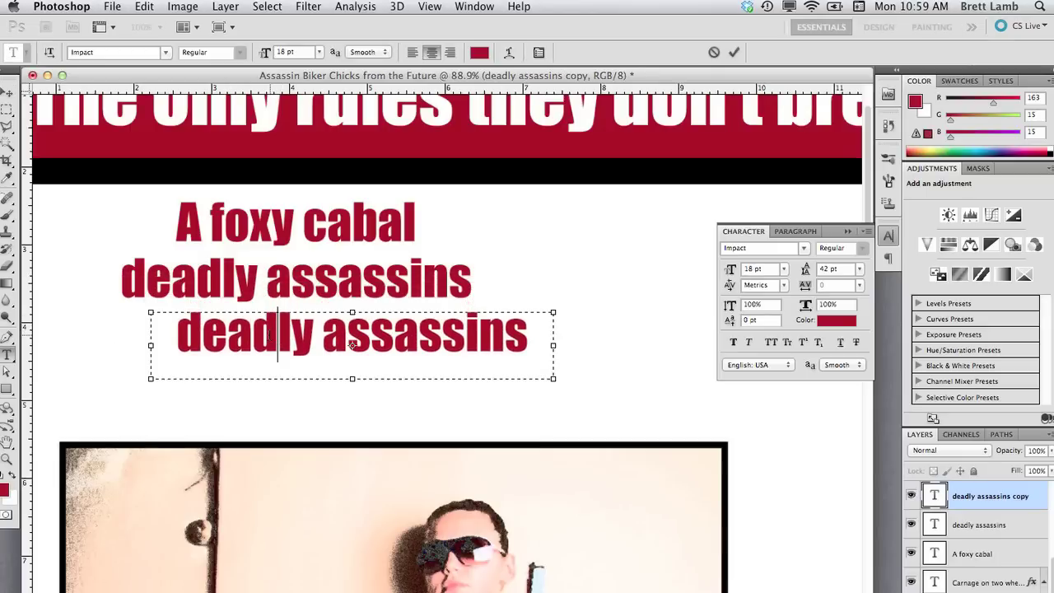
{"action": "key", "text": "super+a"}
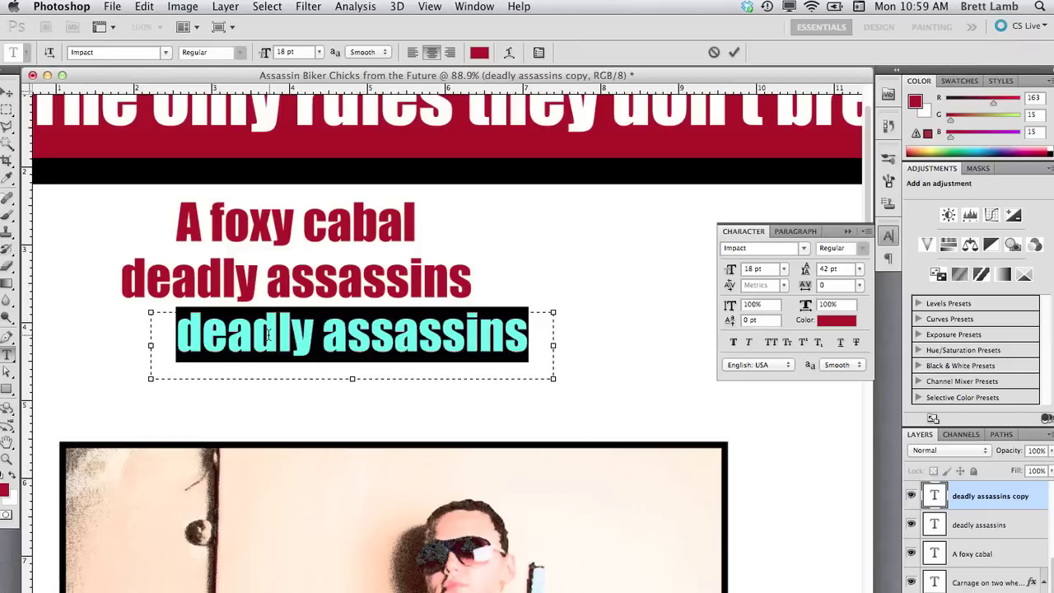
{"action": "type", "text": "who came fr"}
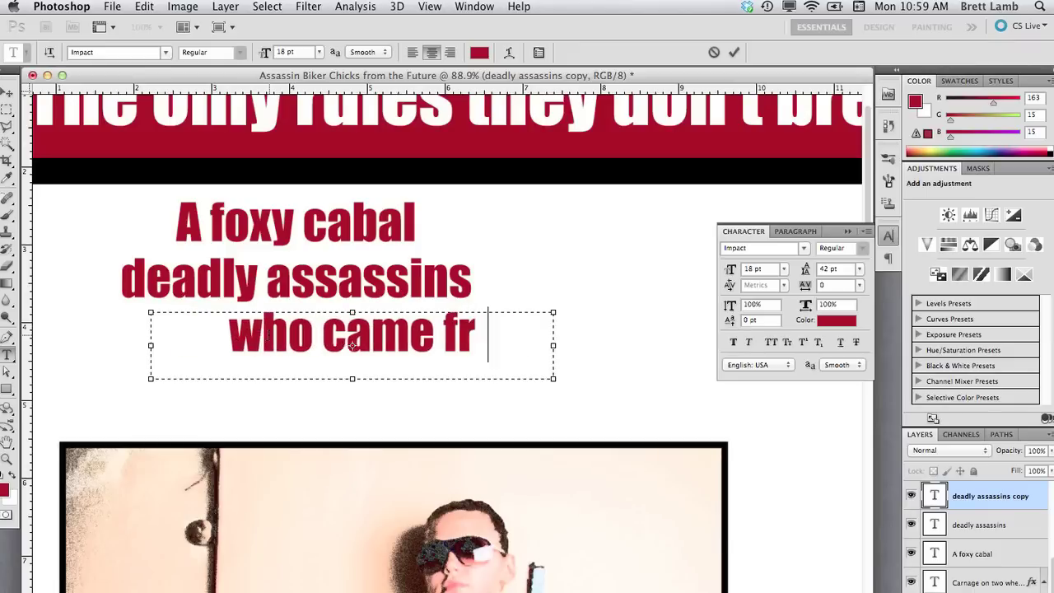
{"action": "type", "text": "om the"}
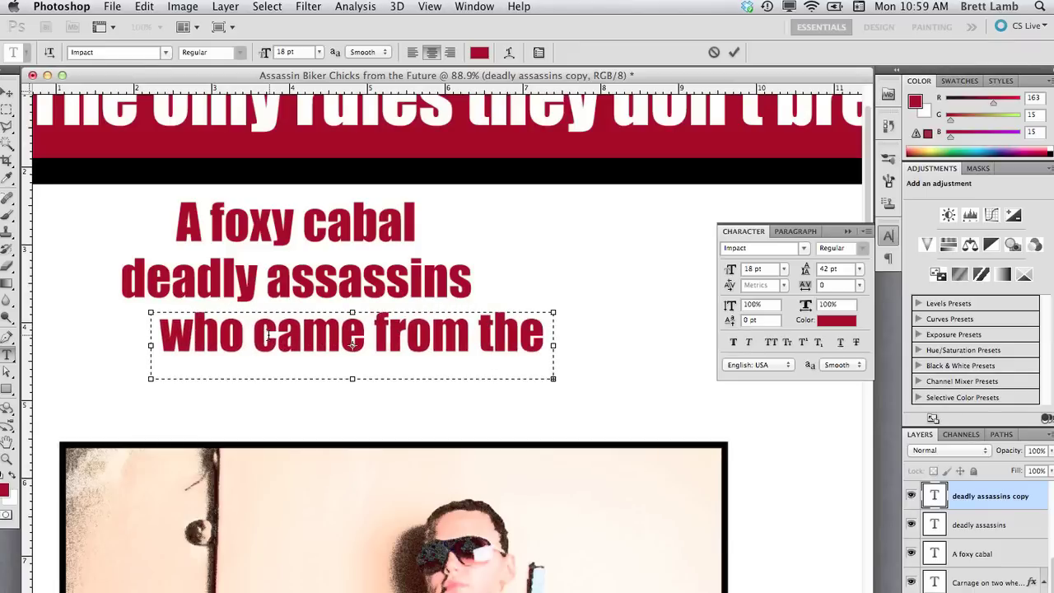
Step: Reduce the "who came from the future" line to 12 pt and commit the text
{"action": "key", "text": "super+a"}
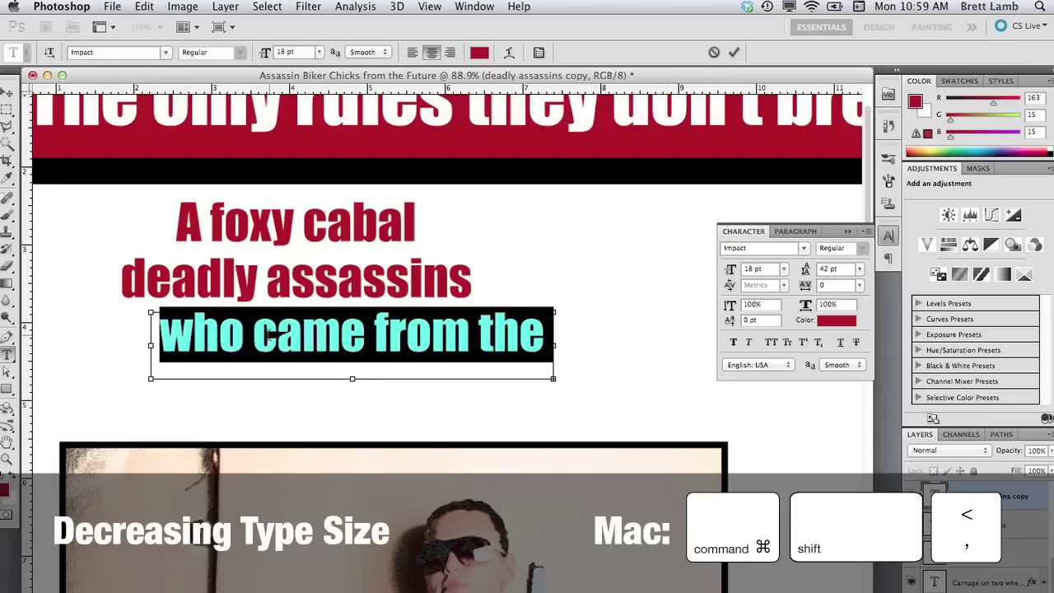
{"action": "key", "text": "super+shift+comma"}
{"action": "key", "text": "super+shift+comma"}
{"action": "key", "text": "super+shift+comma"}
{"action": "key", "text": "super+shift+comma"}
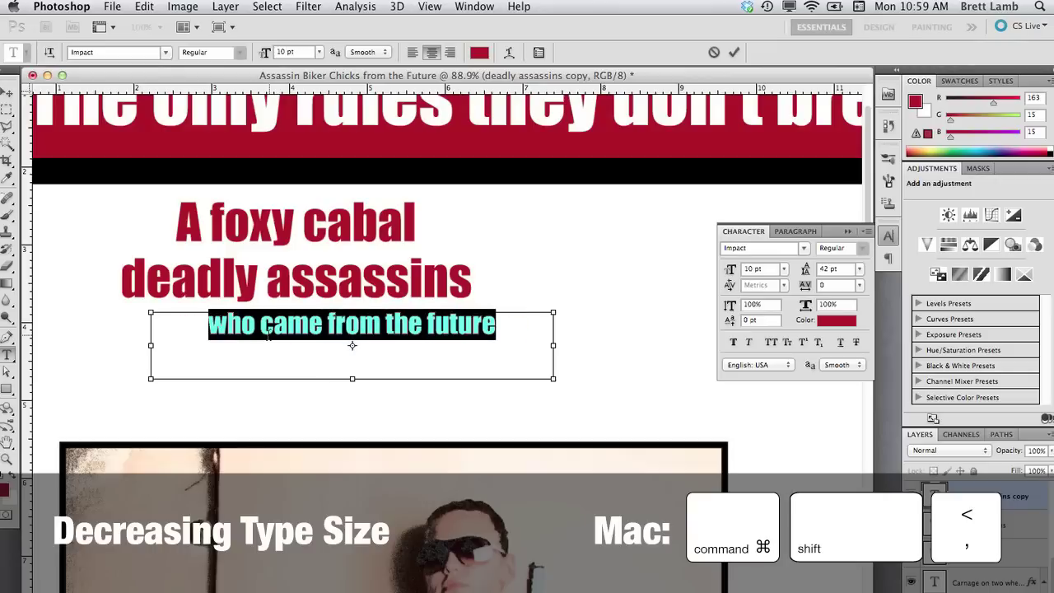
{"action": "key", "text": "super+shift+period"}
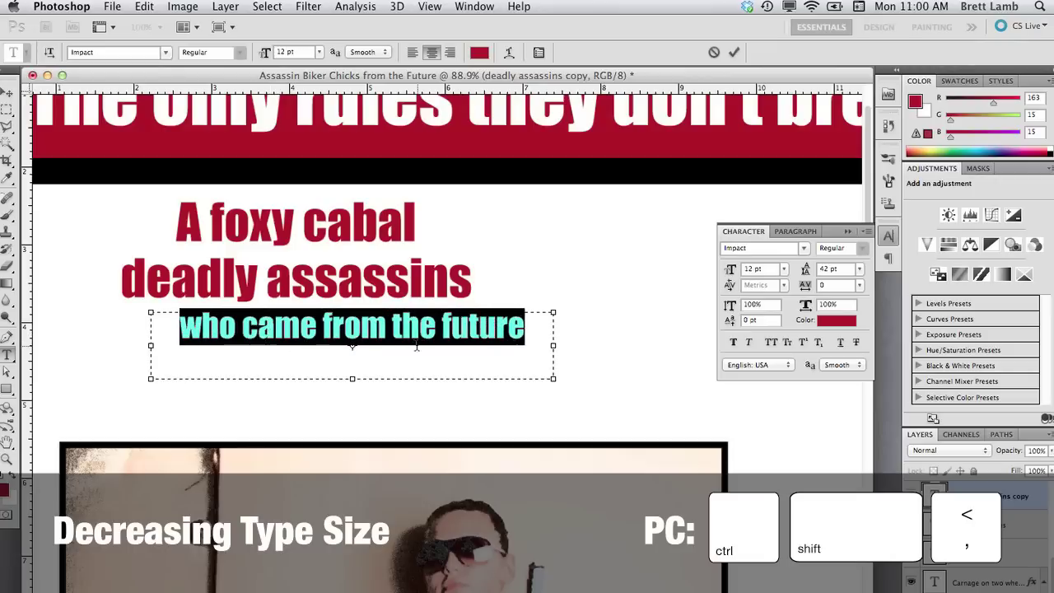
{"action": "left_click", "coordinate": [420, 327]}
{"action": "left_click", "coordinate": [7, 92]}
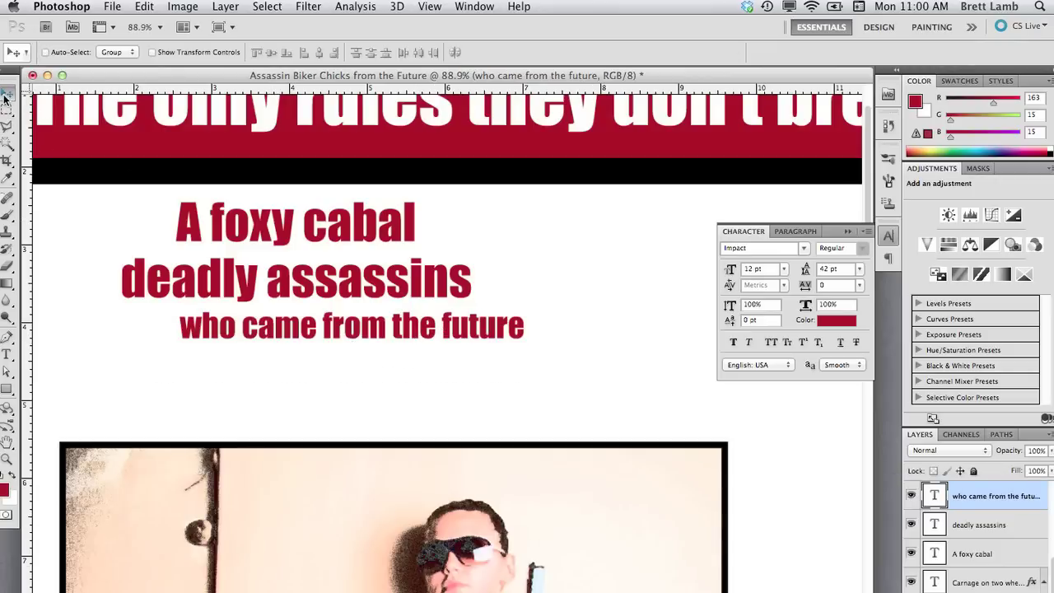
Step: Duplicate the "who came from the future" line below itself and replace the copy's text with "to kick your ass!"
{"action": "left_click_drag", "start_coordinate": [218, 335], "coordinate": [218, 384]}
{"action": "key", "text": "t"}
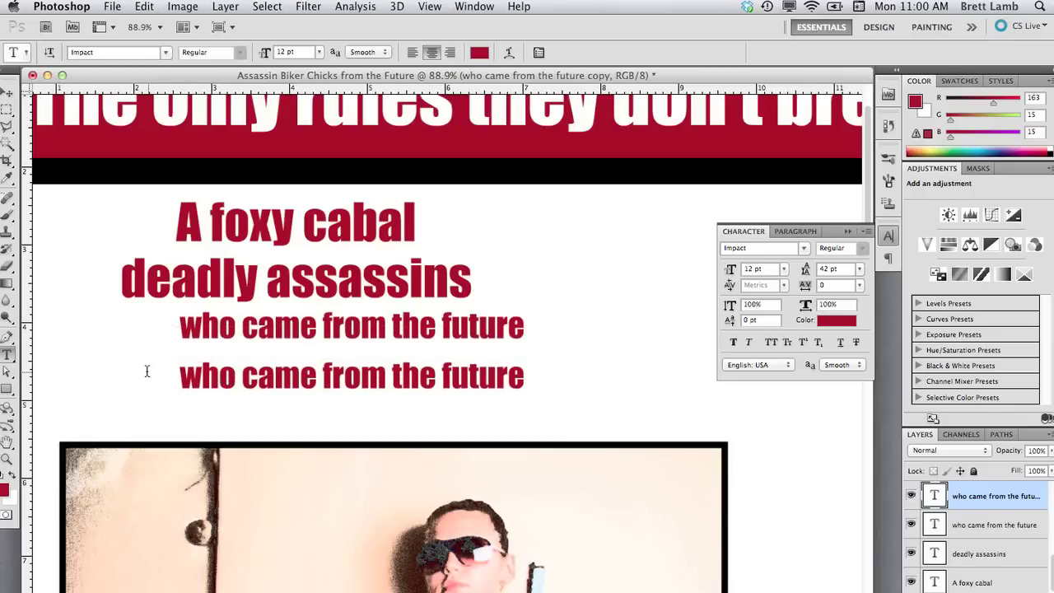
{"action": "triple_click", "coordinate": [278, 377]}
{"action": "type", "text": "t"}
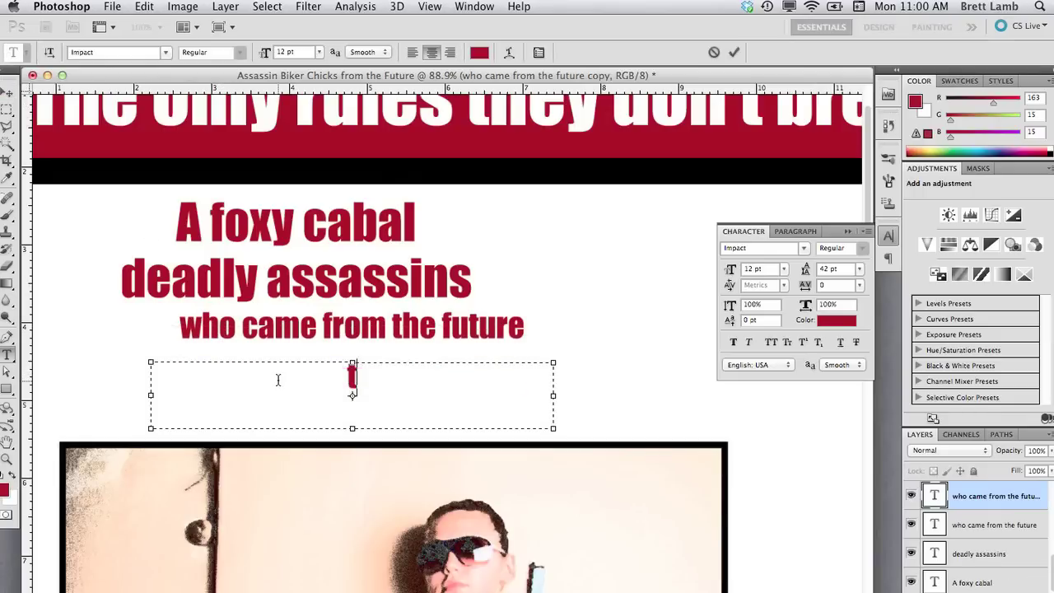
{"action": "type", "text": "o kick your a"}
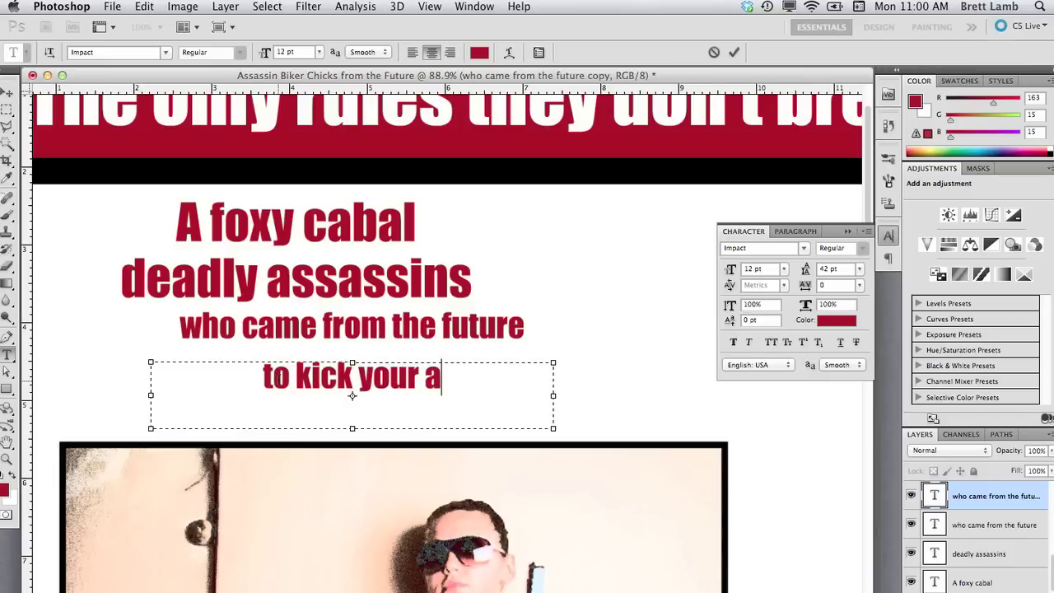
{"action": "type", "text": "ss!"}
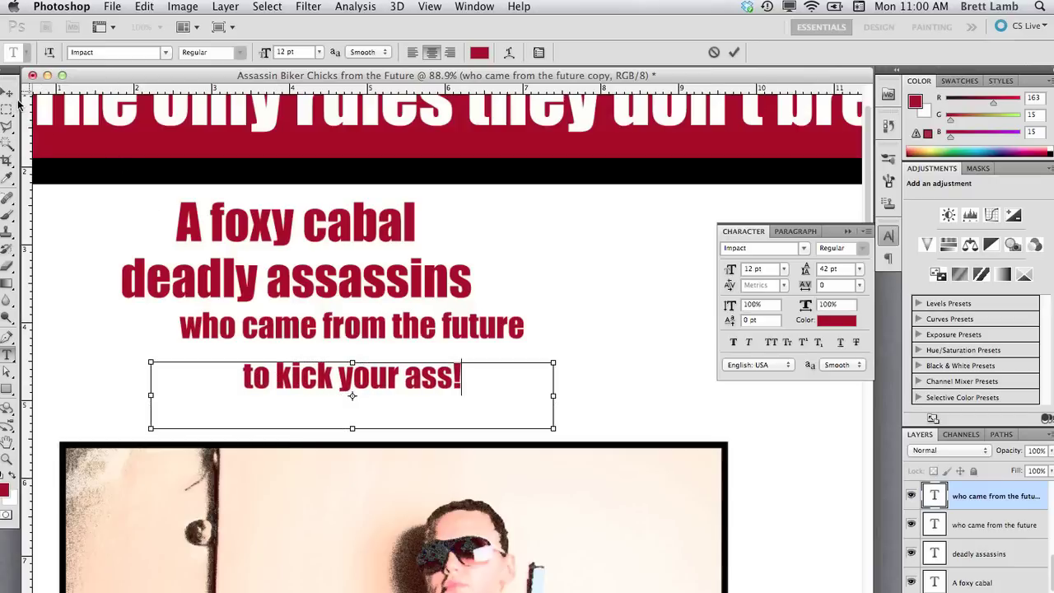
{"action": "key", "text": "super+Return"}
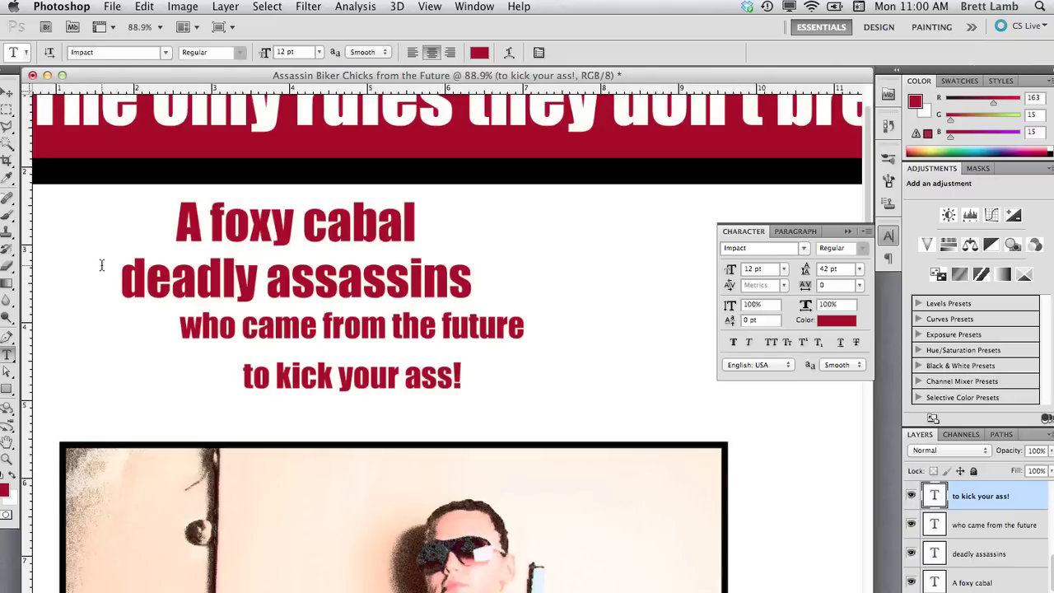
Step: Reduce the "deadly assassins" line to 12 pt and commit the text
{"action": "triple_click", "coordinate": [185, 274]}
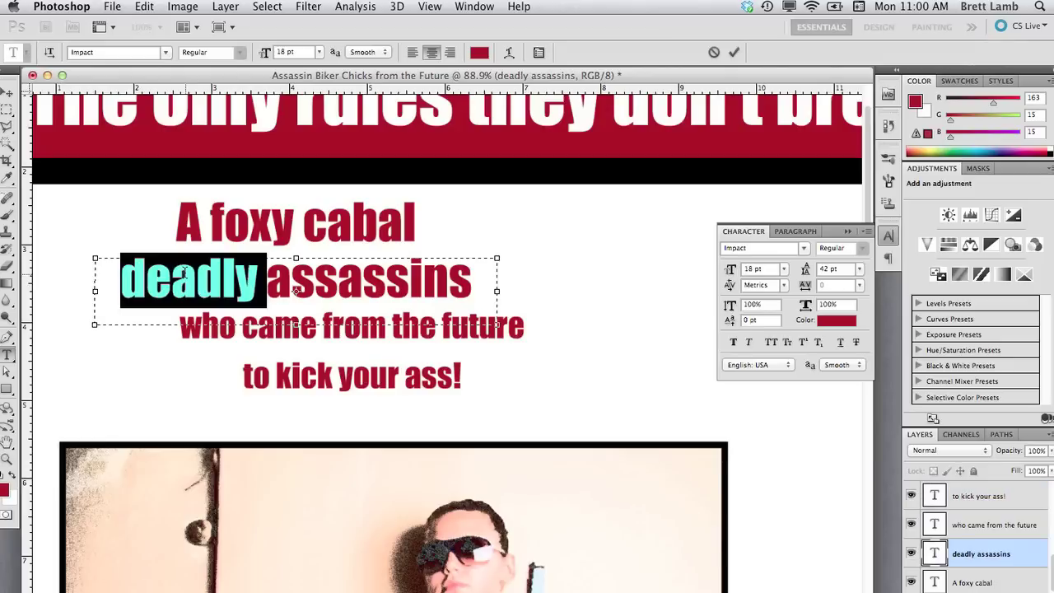
{"action": "key", "text": "super+shift+comma"}
{"action": "key", "text": "super+shift+comma"}
{"action": "key", "text": "super+shift+comma"}
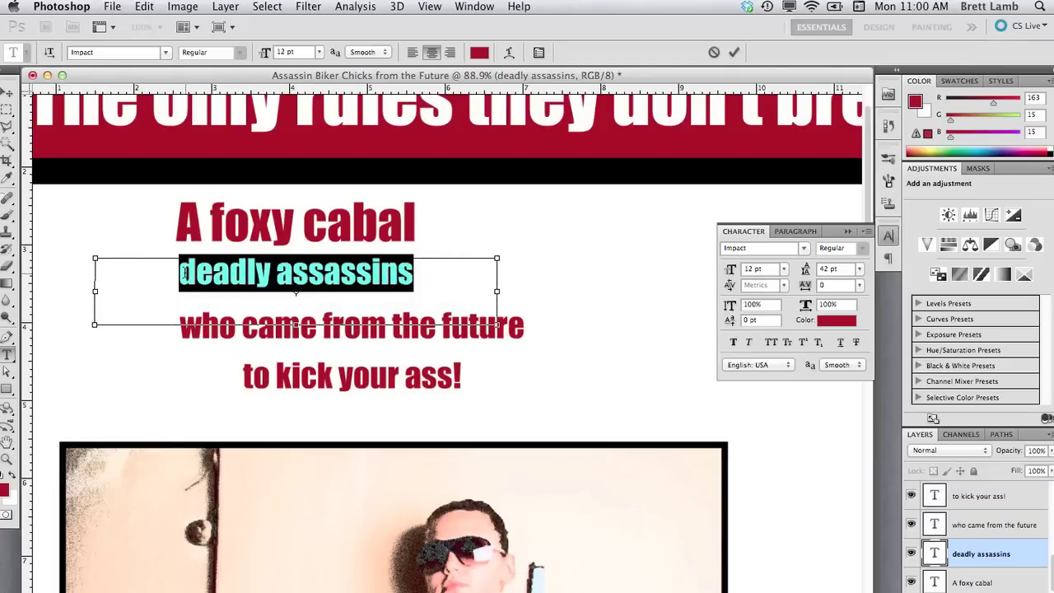
{"action": "left_click", "coordinate": [185, 274]}
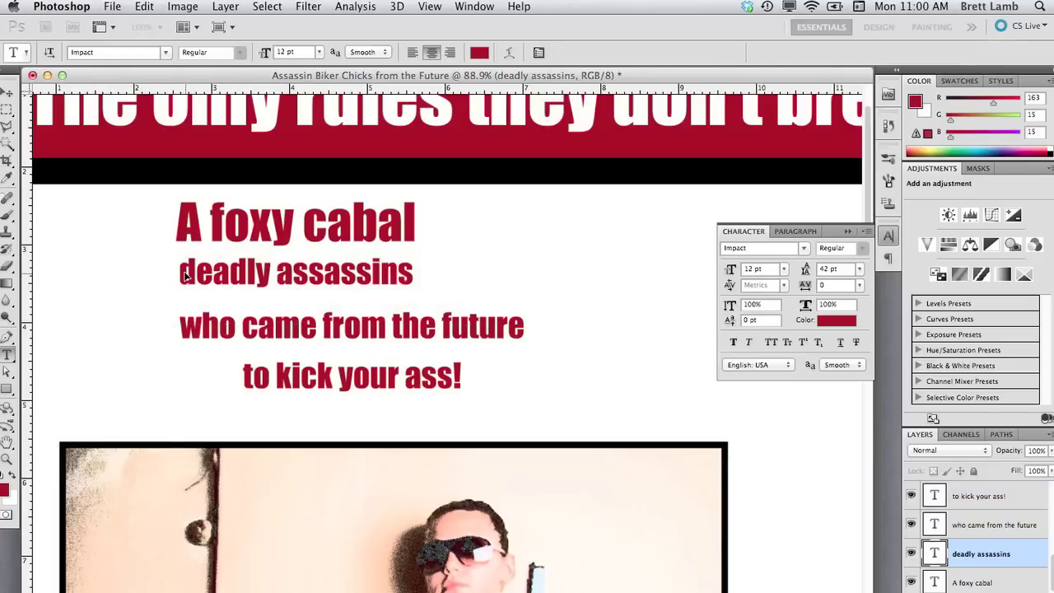
Step: Reduce the "A foxy cabal" line to 16 pt and move it left so it starts before the "deadly assassins" line
{"action": "left_click", "coordinate": [299, 229]}
{"action": "triple_click", "coordinate": [299, 229]}
{"action": "left_click", "coordinate": [299, 230]}
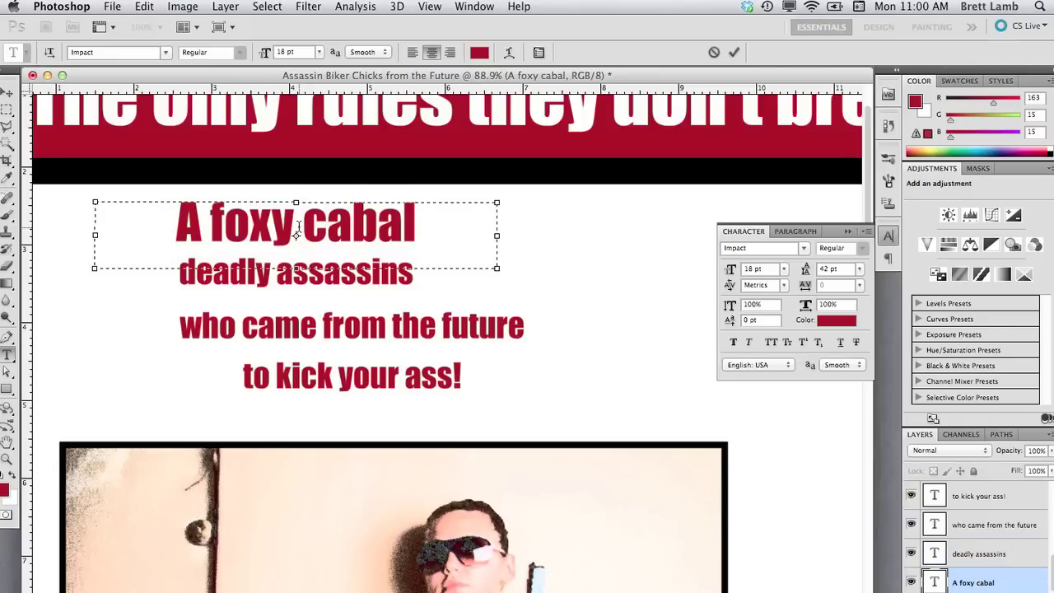
{"action": "triple_click", "coordinate": [299, 232]}
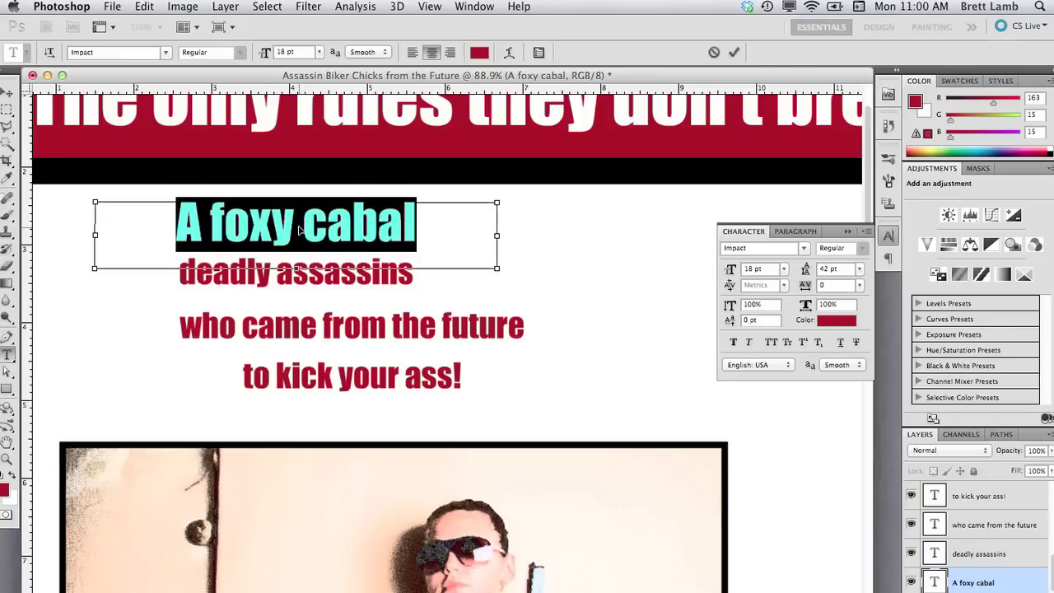
{"action": "key", "text": "super+shift+comma"}
{"action": "key", "text": "super+shift+comma"}
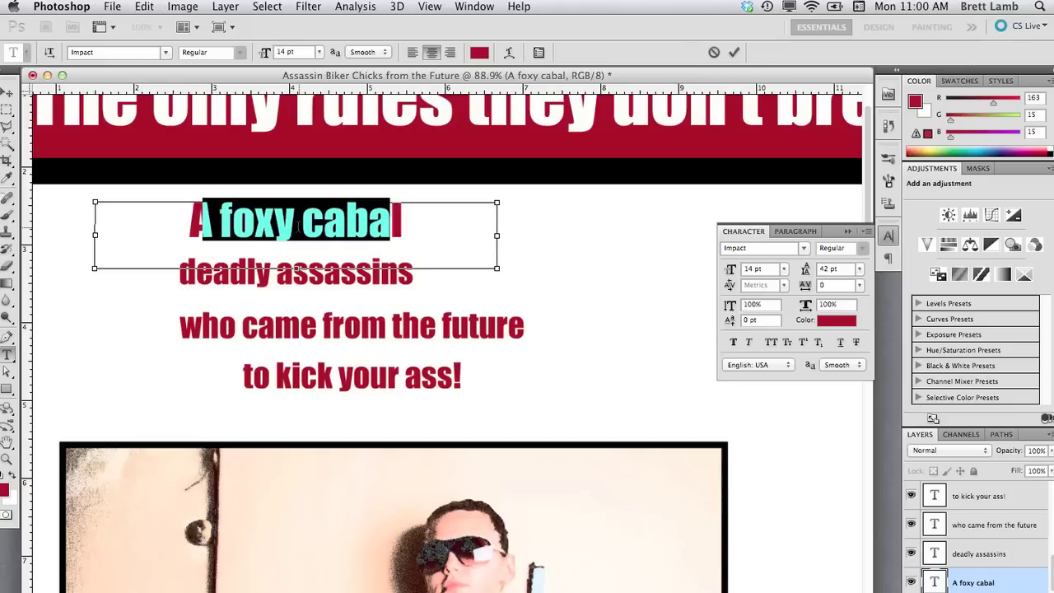
{"action": "key", "text": "super+shift+period"}
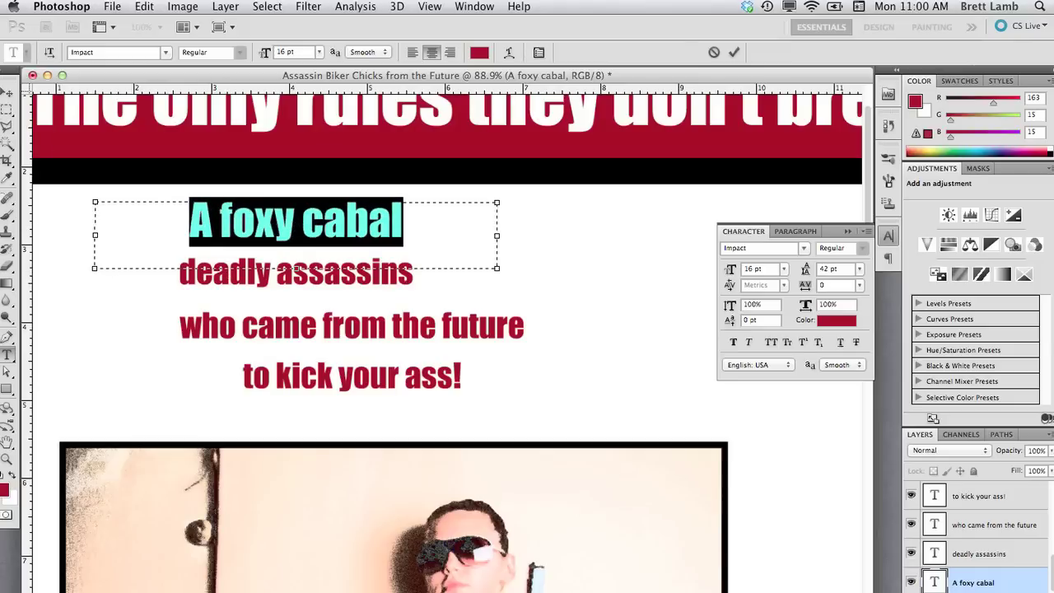
{"action": "left_click", "coordinate": [7, 92]}
{"action": "left_click_drag", "start_coordinate": [271, 224], "coordinate": [195, 232]}
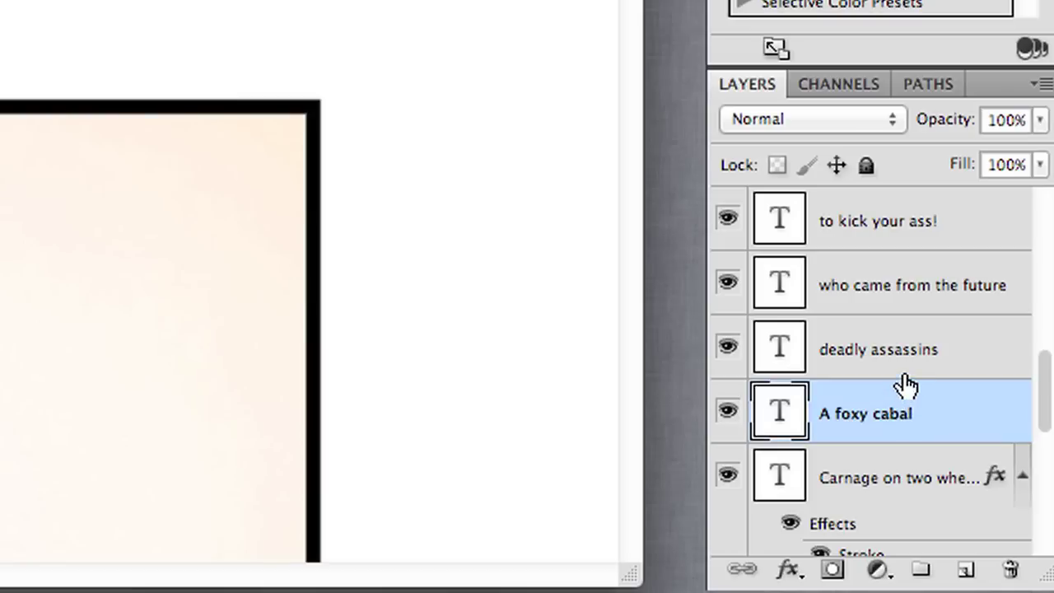
Step: Group the four blurb text layers, from "A foxy cabal" to "to kick your ass!", and name the group "Third Taglin"
{"action": "left_click", "coordinate": [906, 350], "text": "shift"}
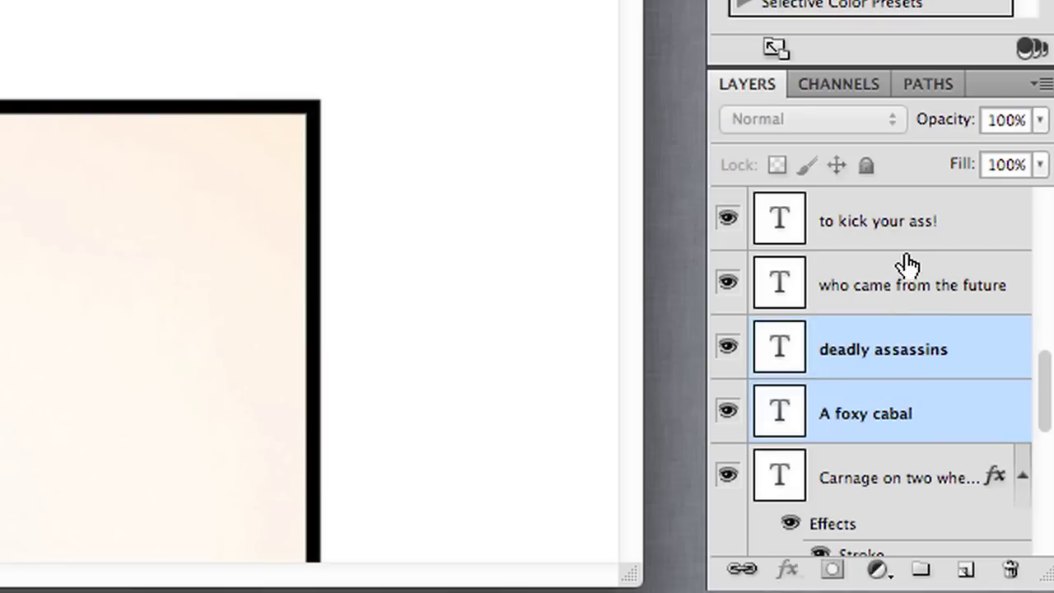
{"action": "left_click", "coordinate": [906, 272], "text": "shift"}
{"action": "left_click", "coordinate": [905, 233], "text": "shift"}
{"action": "left_click_drag", "start_coordinate": [913, 426], "coordinate": [922, 568]}
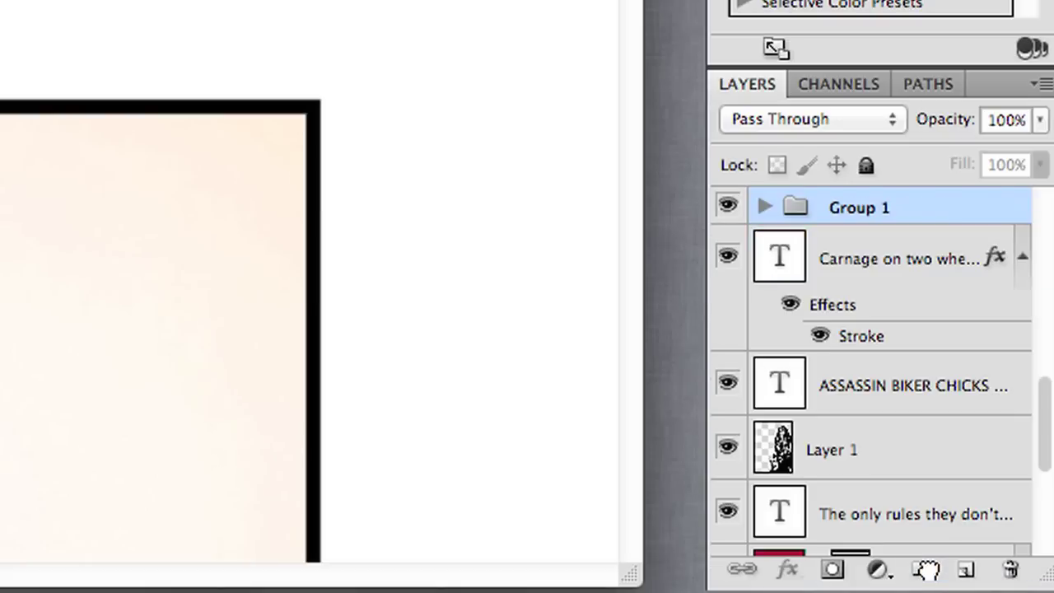
{"action": "double_click", "coordinate": [861, 210]}
{"action": "type", "text": "Third "}
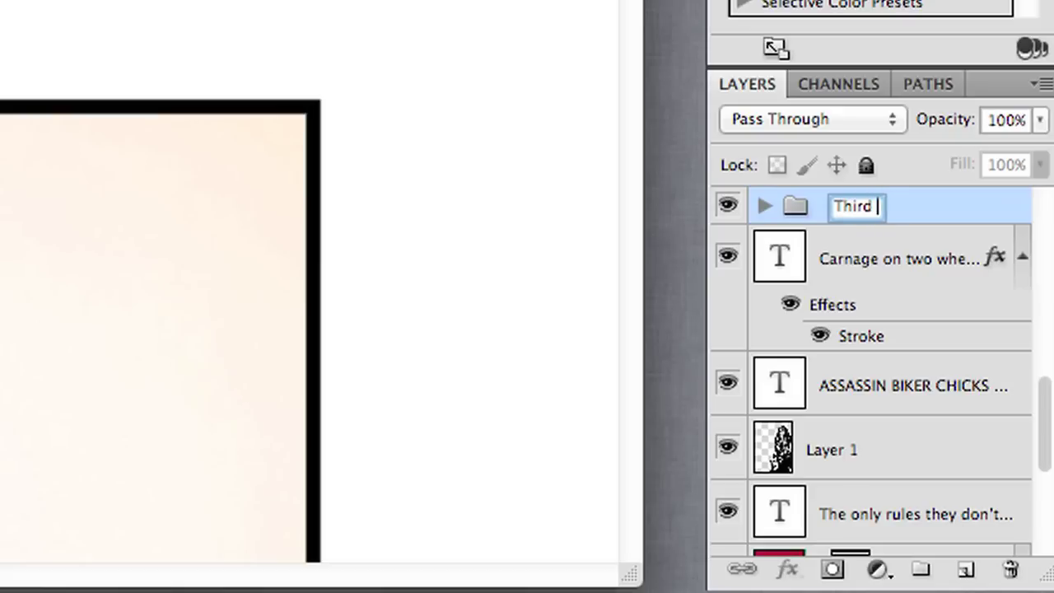
{"action": "type", "text": "Taglin"}
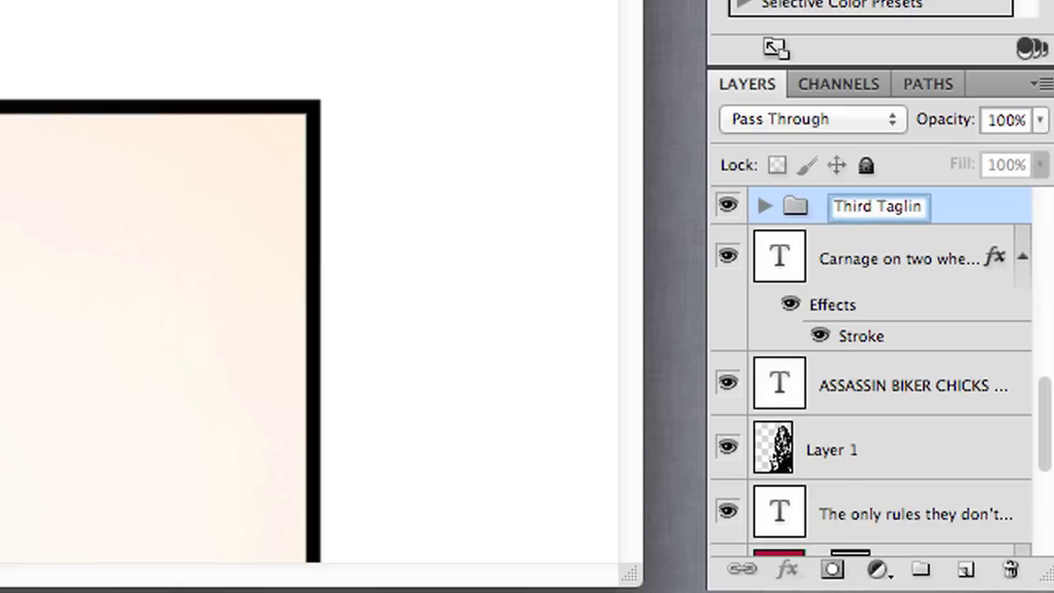
{"action": "key", "text": "Return"}
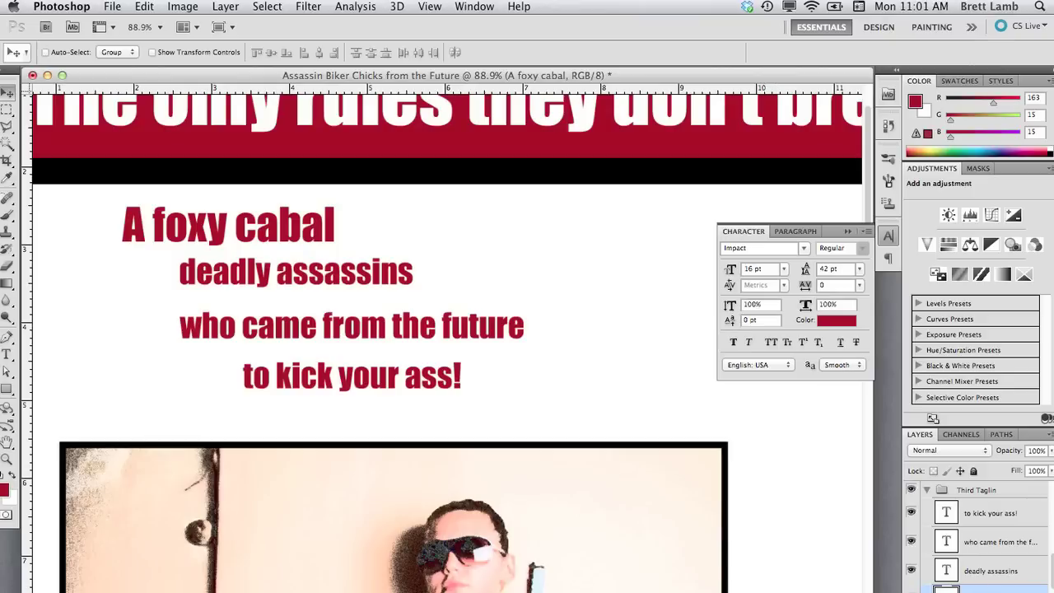
Step: Rotate the "A foxy cabal" line counterclockwise by about 5.4°
{"action": "key", "text": "cmd+t"}
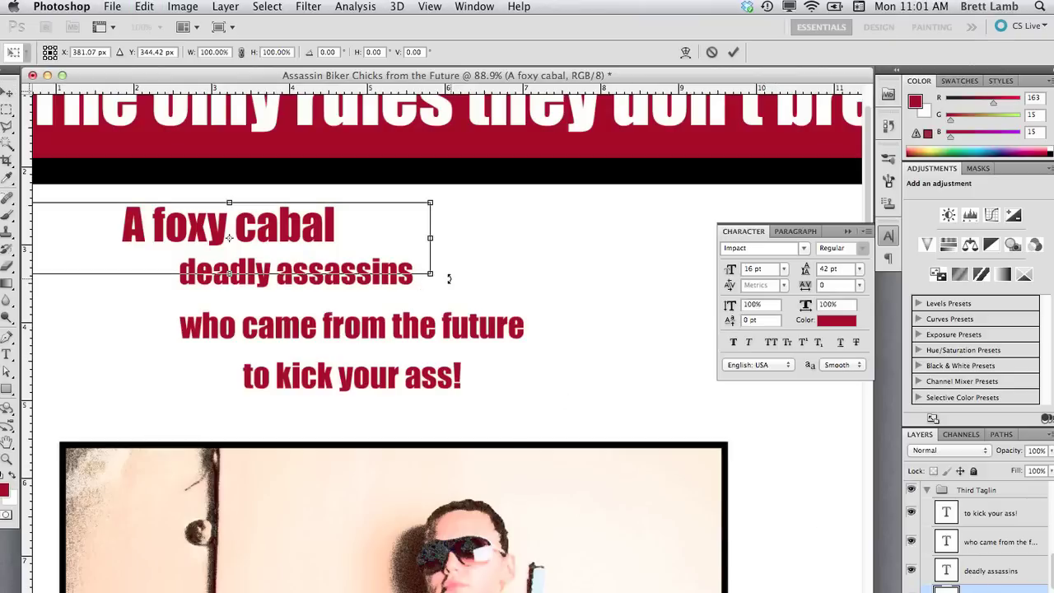
{"action": "left_click_drag", "start_coordinate": [445, 280], "coordinate": [448, 261]}
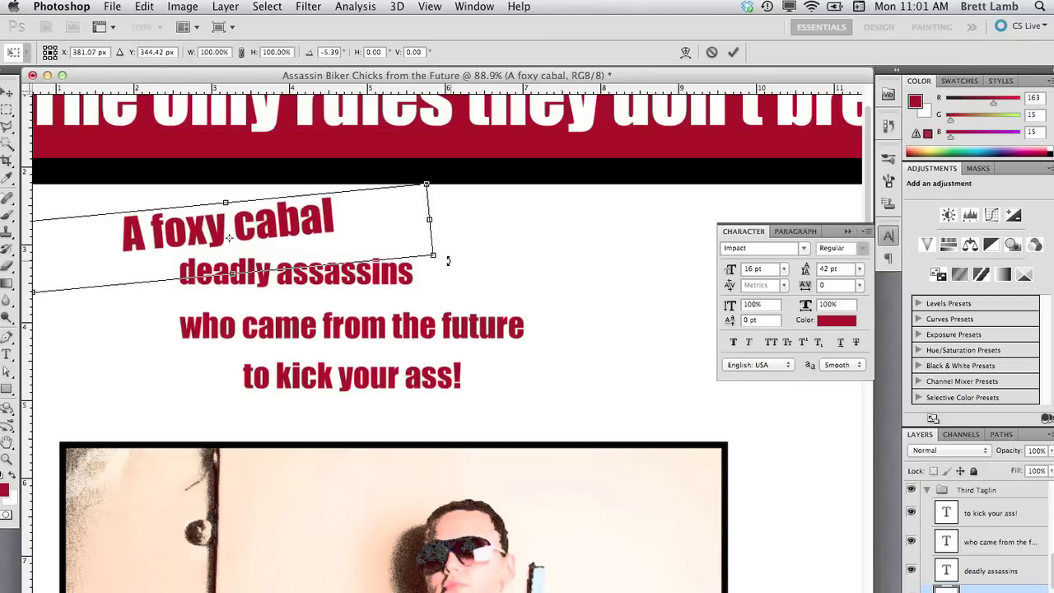
{"action": "key", "text": "Return"}
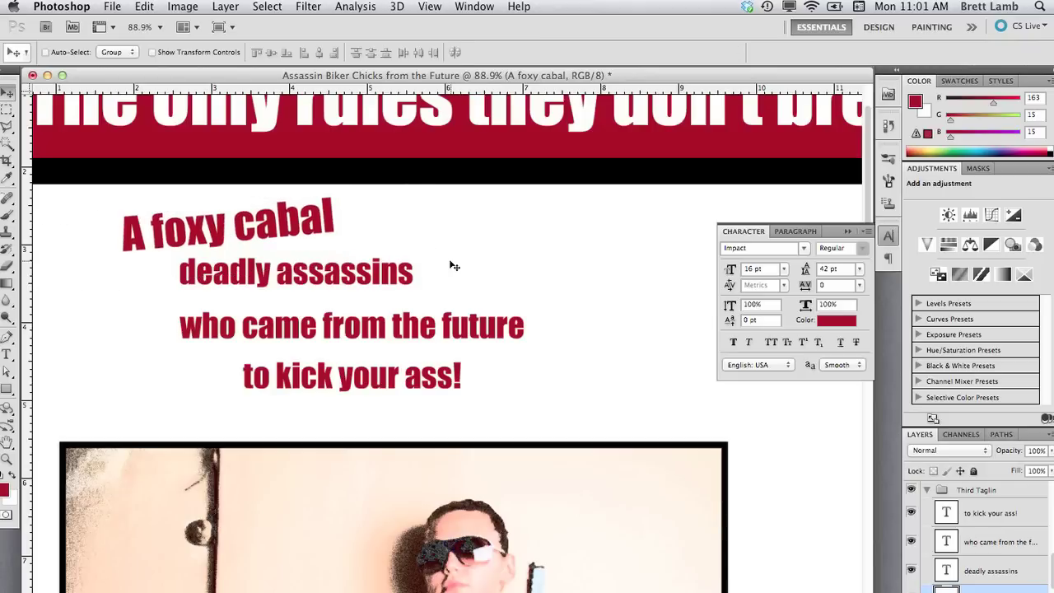
Step: Rotate the "deadly assassins" line clockwise by about 4.1°
{"action": "left_click", "coordinate": [976, 568]}
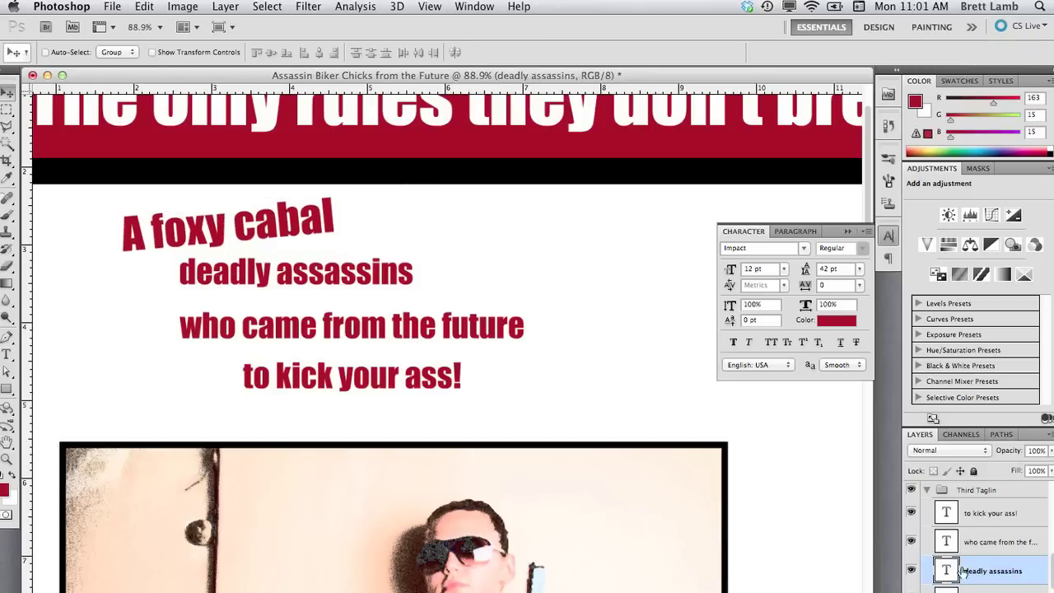
{"action": "key", "text": "cmd+t"}
{"action": "left_click_drag", "start_coordinate": [518, 332], "coordinate": [512, 347]}
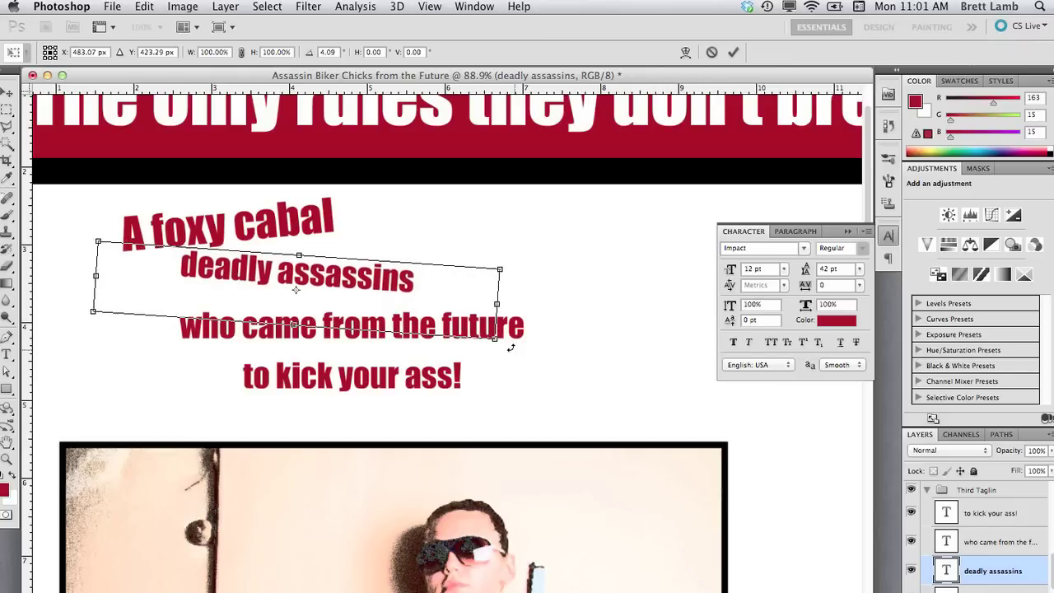
{"action": "key", "text": "Return"}
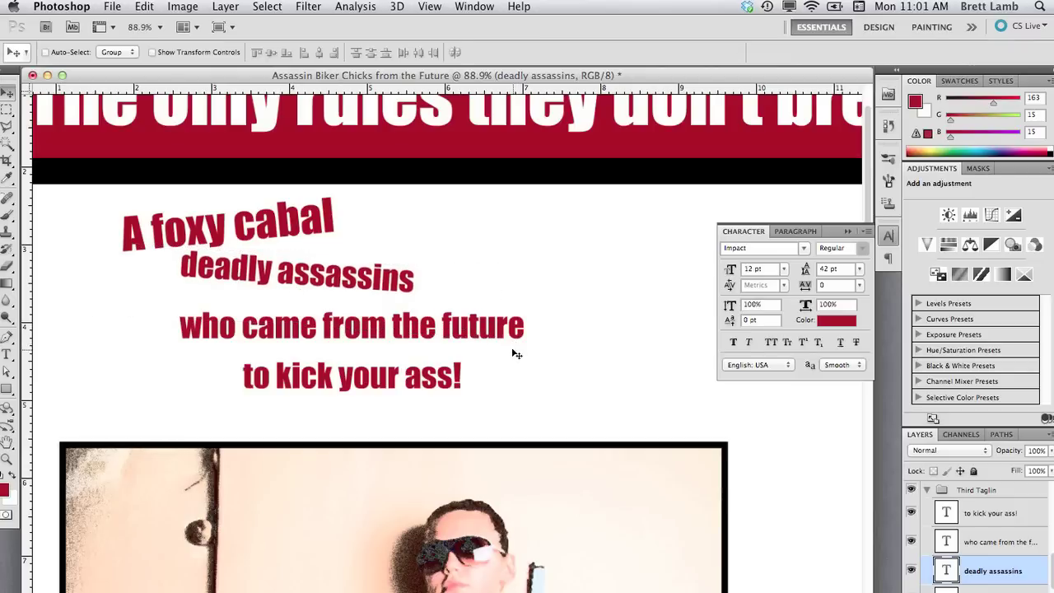
Step: Rotate the "who came from the future" line a few degrees counterclockwise
{"action": "left_click", "coordinate": [988, 545]}
{"action": "key", "text": "super+t"}
{"action": "left_click_drag", "start_coordinate": [132, 295], "coordinate": [129, 308]}
{"action": "key", "text": "Return"}
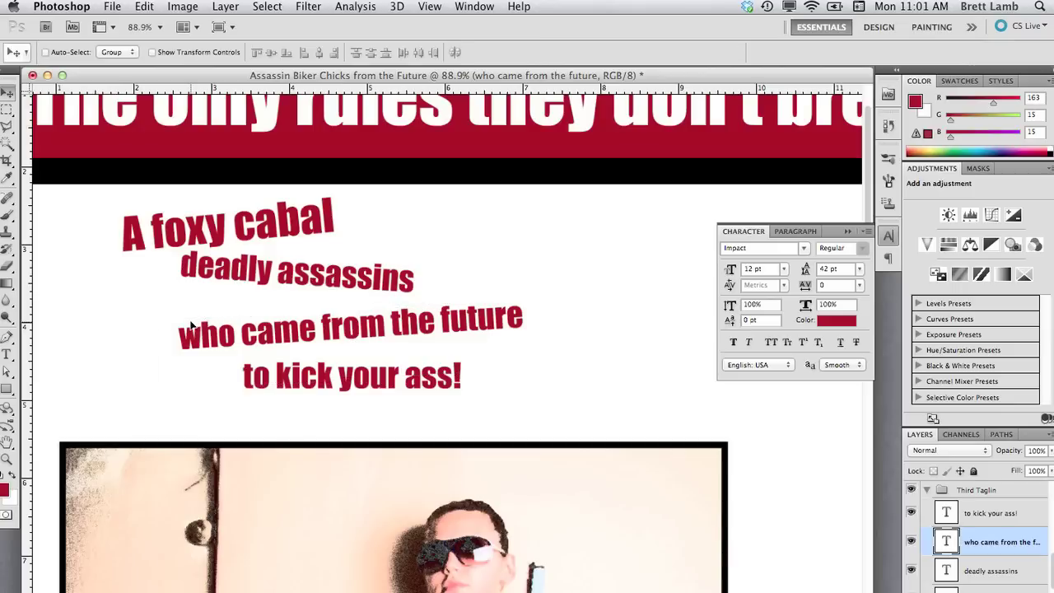
Step: Rotate the "to kick your ass!" line clockwise by about 4.3°
{"action": "left_click", "coordinate": [1038, 508]}
{"action": "key", "text": "super+t"}
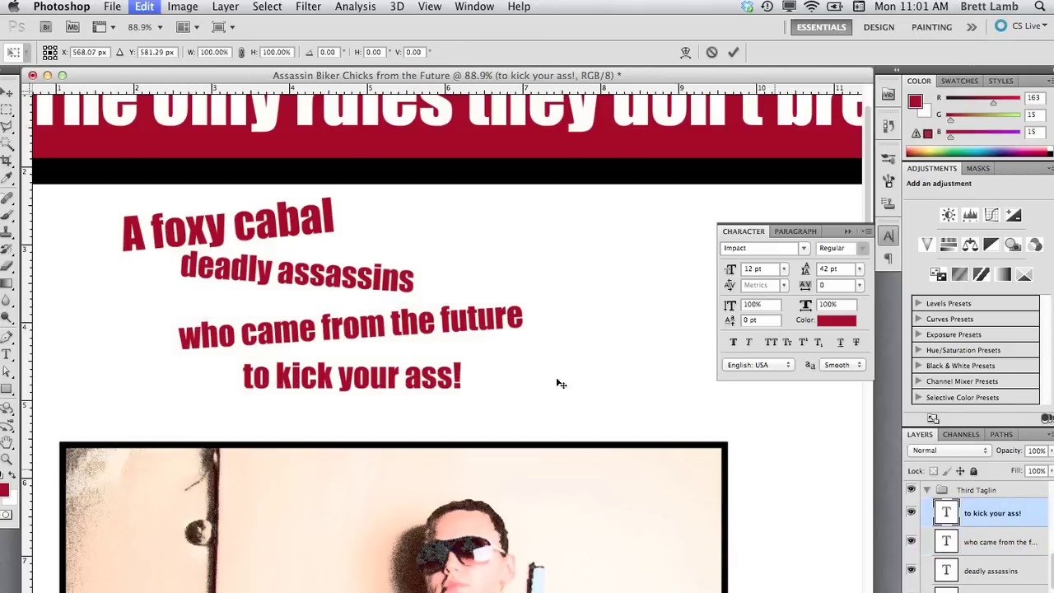
{"action": "left_click_drag", "start_coordinate": [576, 432], "coordinate": [565, 445]}
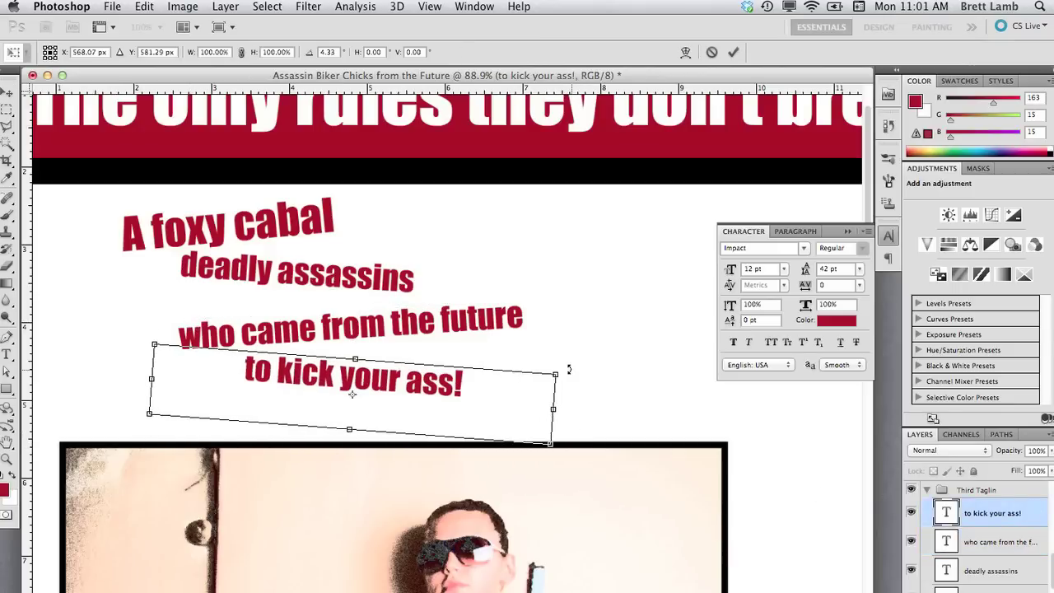
{"action": "key", "text": "Return"}
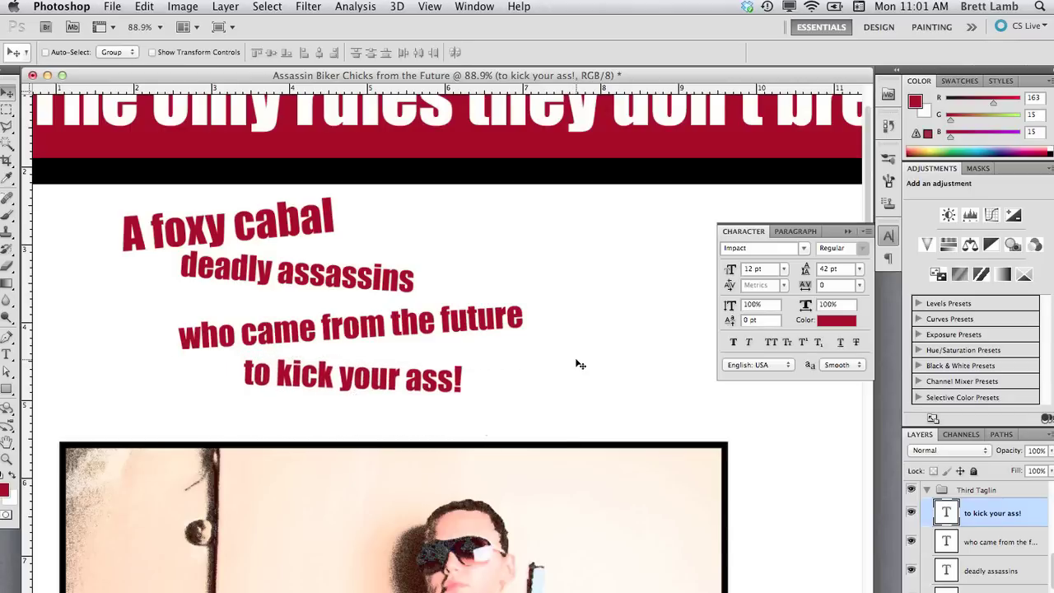
Step: Nudge the "deadly assassins" line slightly down and rotate it counterclockwise until it is nearly level
{"action": "left_click", "coordinate": [935, 572]}
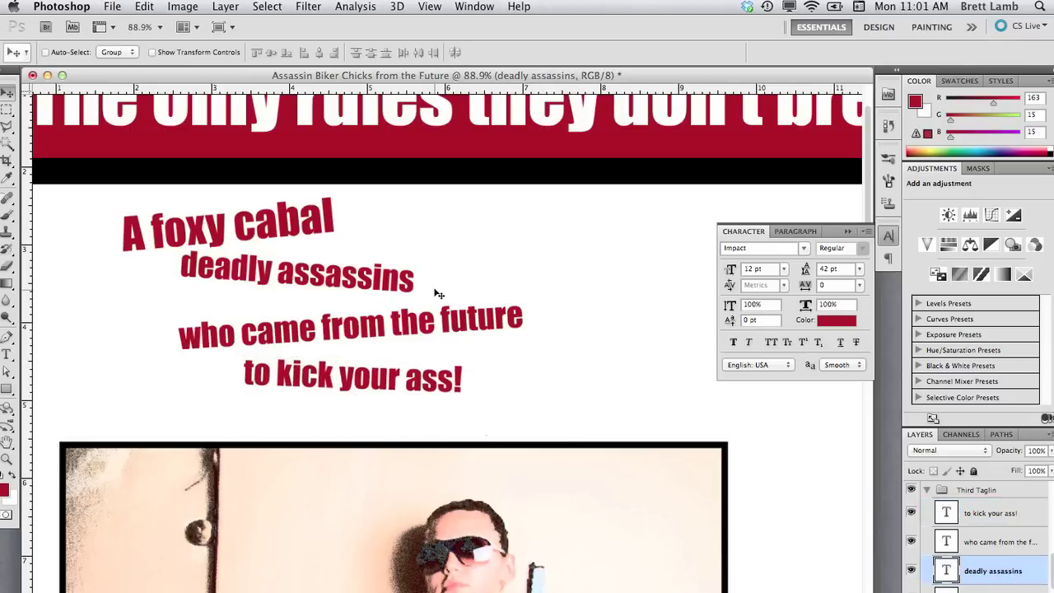
{"action": "left_click_drag", "start_coordinate": [439, 294], "coordinate": [436, 300]}
{"action": "key", "text": "super+t"}
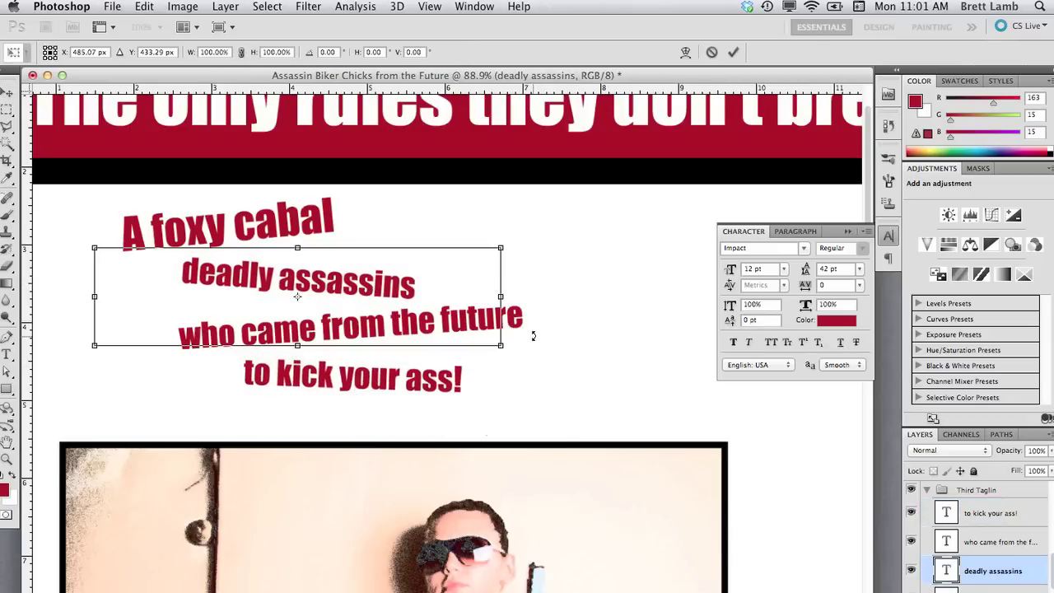
{"action": "left_click_drag", "start_coordinate": [534, 335], "coordinate": [522, 336]}
{"action": "key", "text": "Return"}
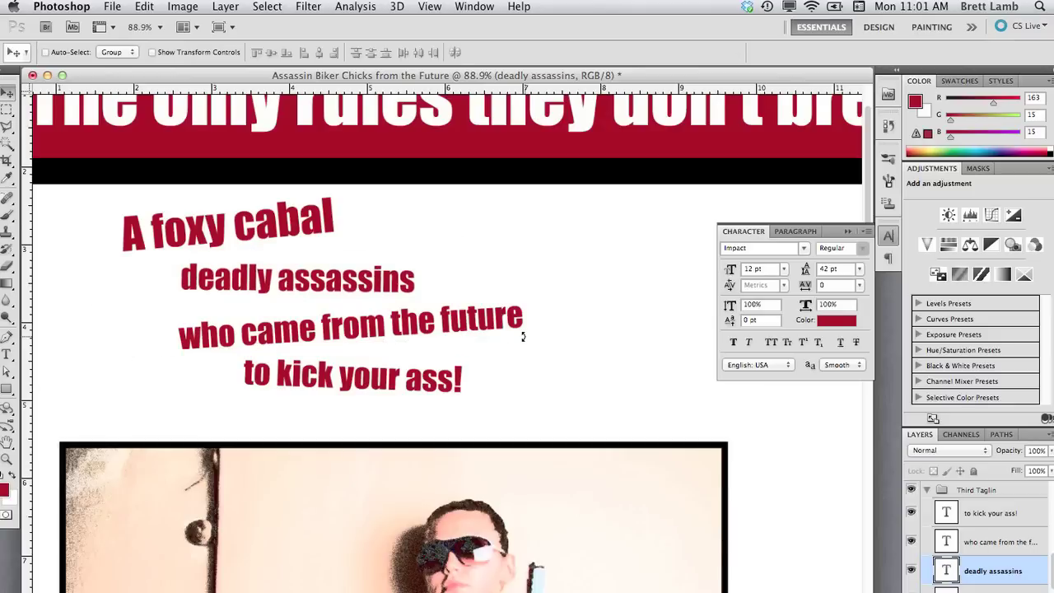
Step: Shift the "who came from the future" line left to start under "A foxy cabal", and move "to kick your ass!" slightly left
{"action": "left_click", "coordinate": [988, 586]}
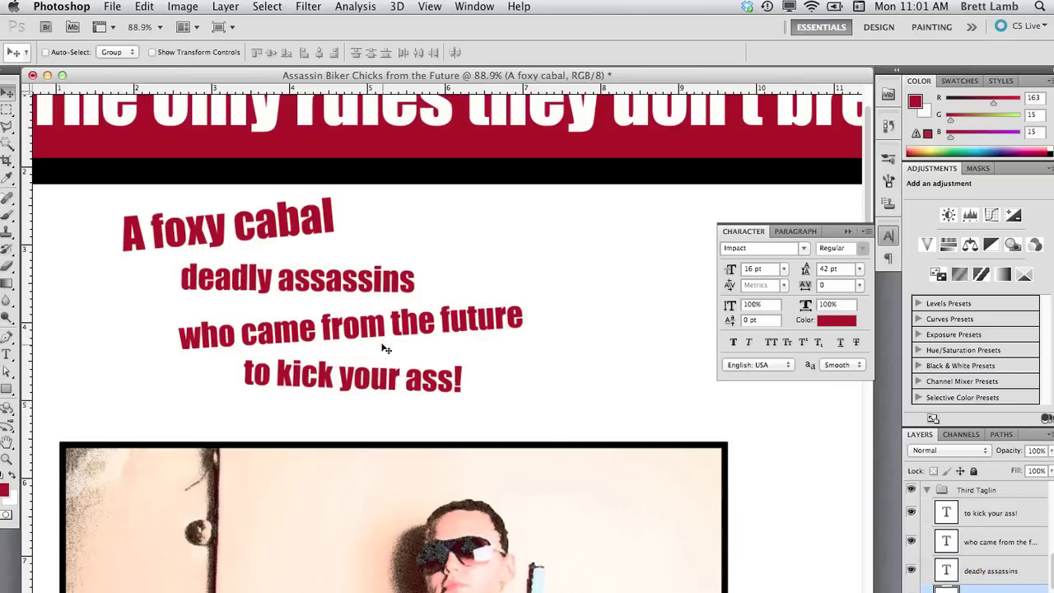
{"action": "left_click", "coordinate": [1009, 571]}
{"action": "left_click", "coordinate": [998, 549]}
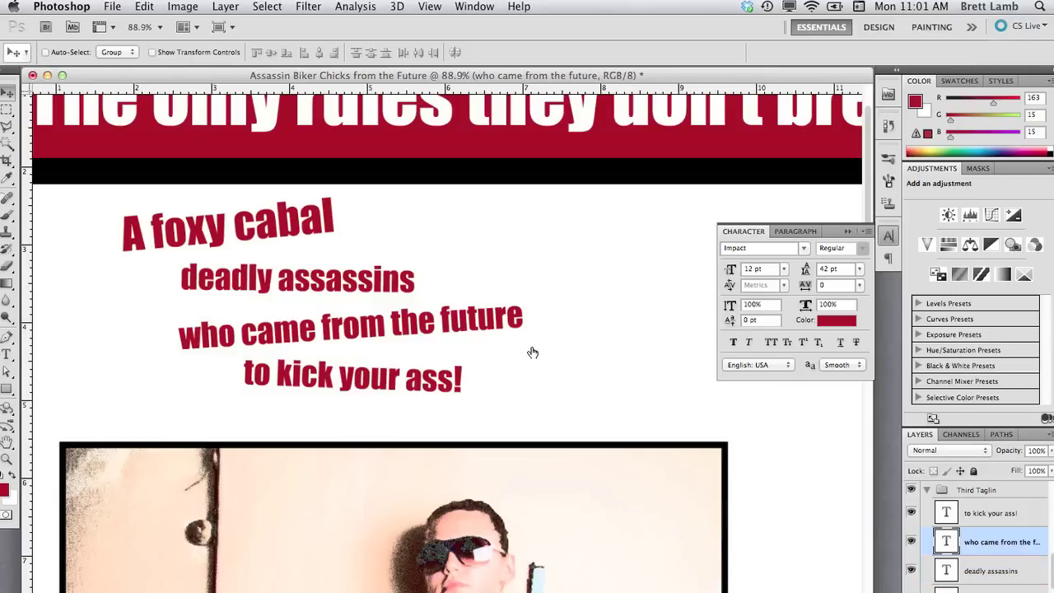
{"action": "left_click_drag", "start_coordinate": [209, 314], "coordinate": [148, 306]}
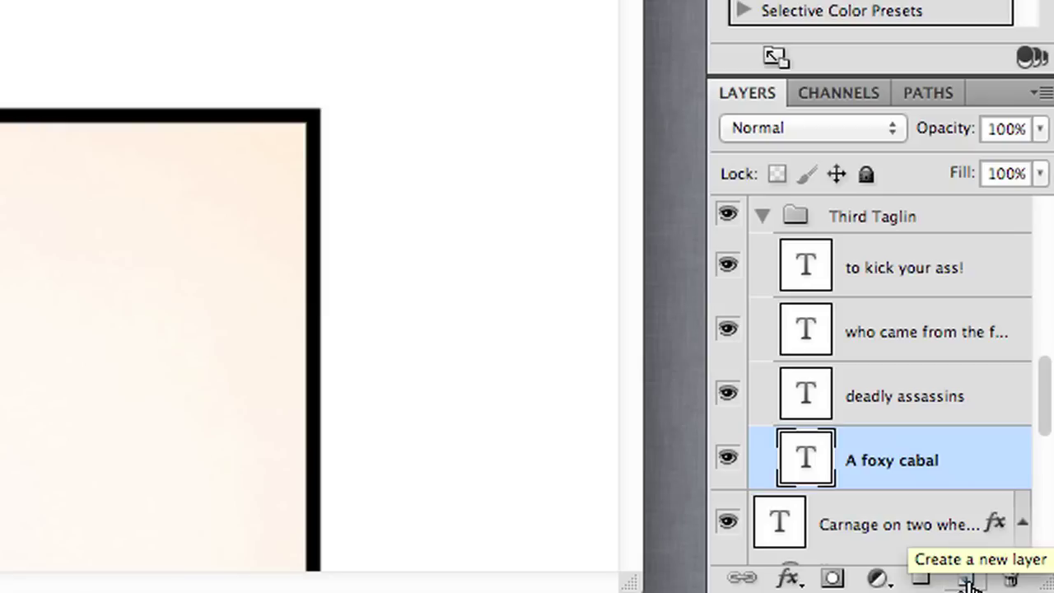
Step: Add a new layer beneath the "A foxy cabal" layer and draw a slanted Polygonal Lasso selection around that line
{"action": "left_click", "coordinate": [969, 581]}
{"action": "left_click_drag", "start_coordinate": [923, 453], "coordinate": [908, 528]}
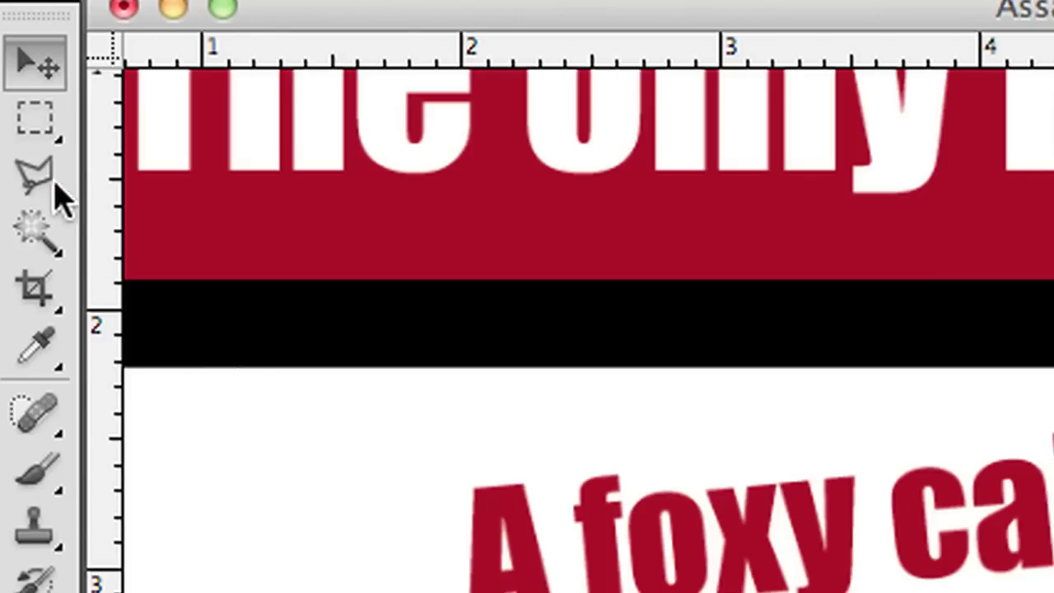
{"action": "left_click", "coordinate": [8, 125]}
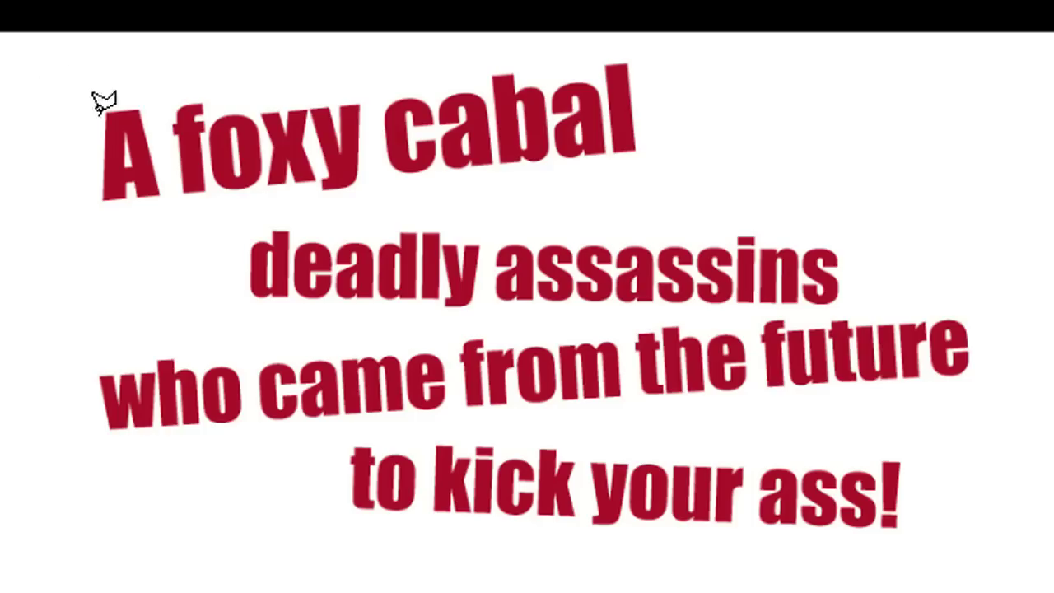
{"action": "left_click", "coordinate": [62, 94]}
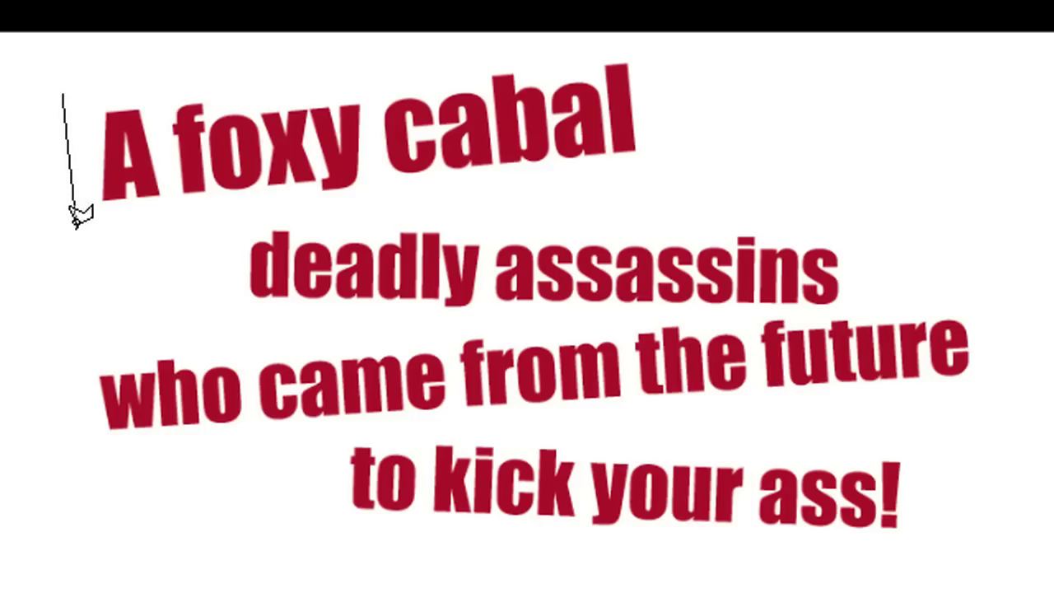
{"action": "left_click", "coordinate": [73, 227]}
{"action": "left_click", "coordinate": [696, 168]}
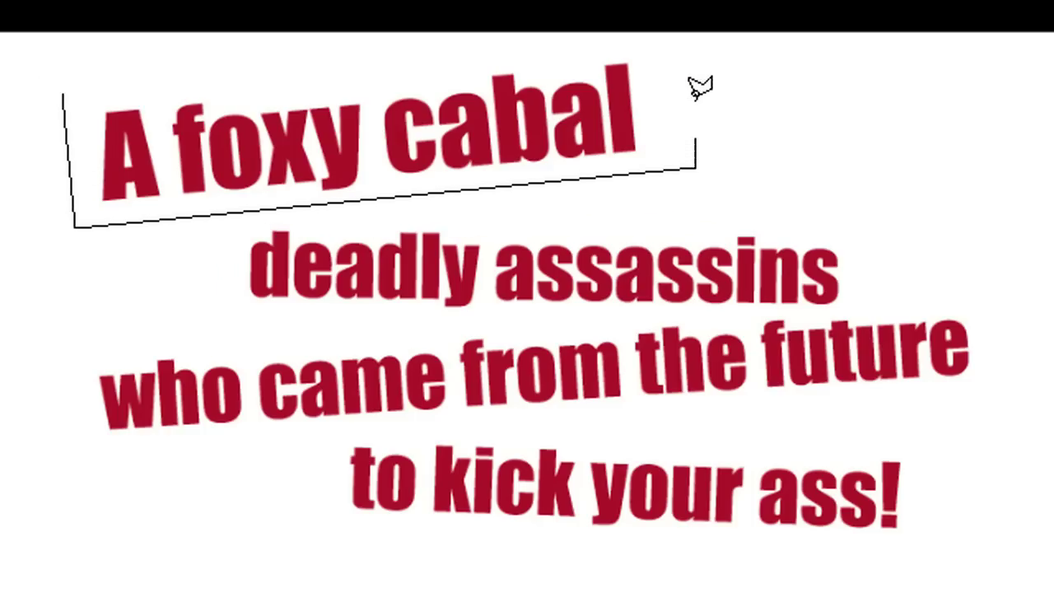
{"action": "left_click", "coordinate": [674, 18]}
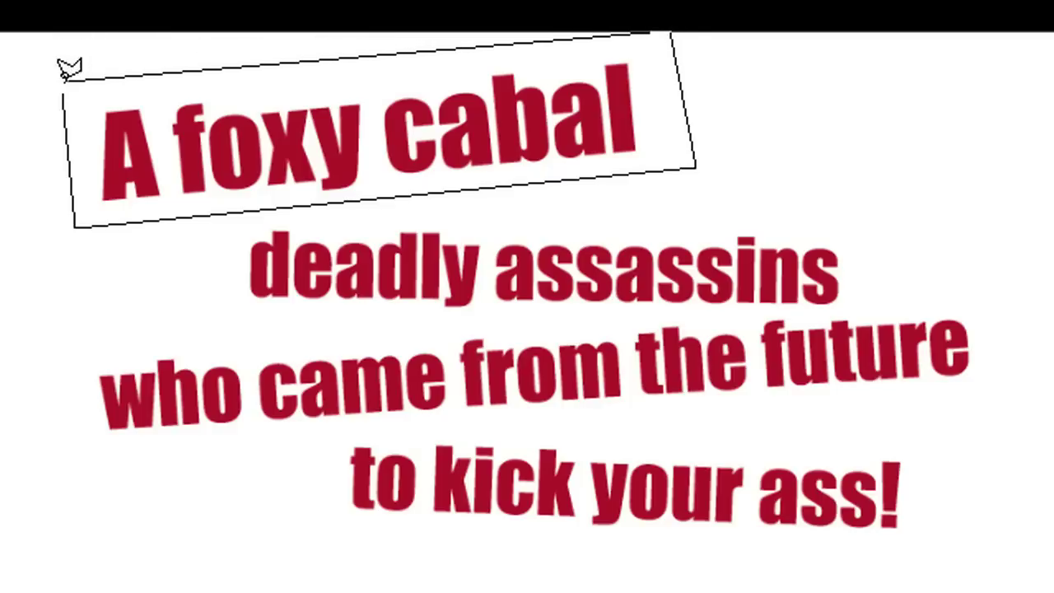
{"action": "left_click", "coordinate": [65, 87]}
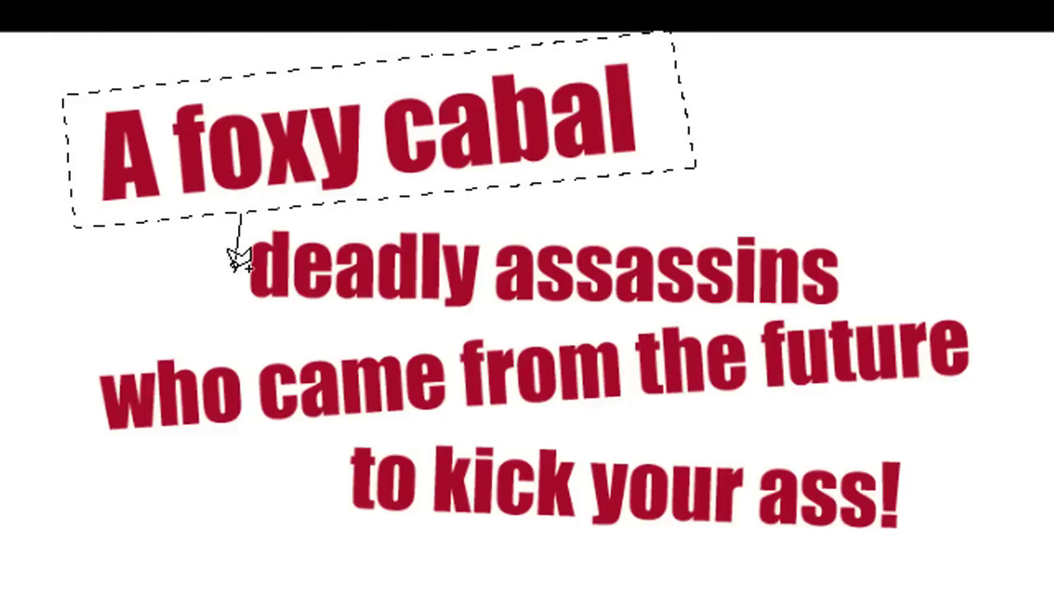
Step: Add a four-sided polygonal selection around the "deadly assassins" line to the existing selection
{"action": "left_click", "coordinate": [229, 315]}
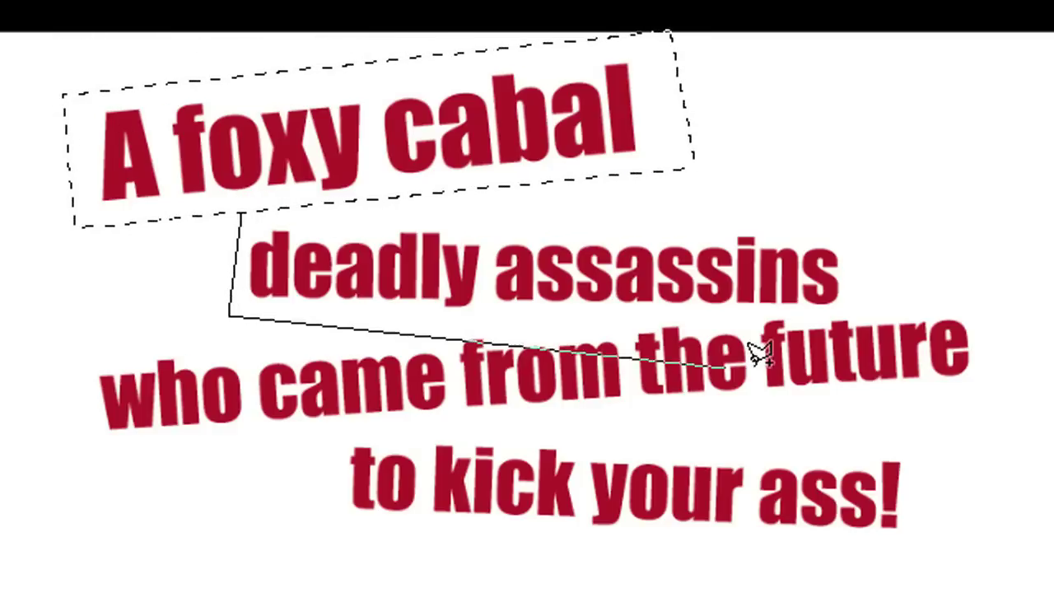
{"action": "left_click", "coordinate": [878, 320]}
{"action": "left_click", "coordinate": [878, 219]}
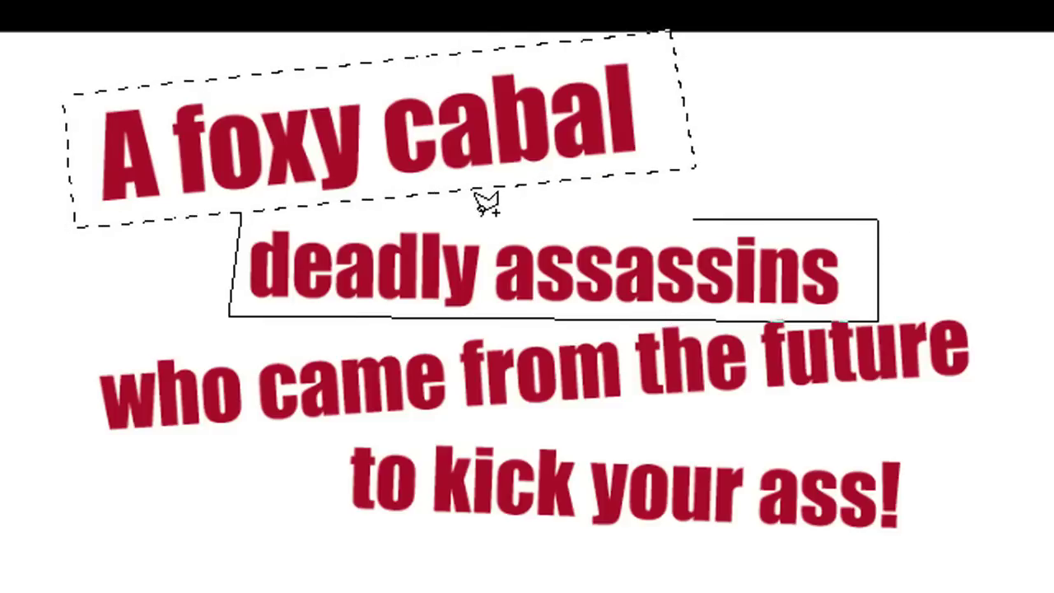
{"action": "left_click", "coordinate": [238, 198]}
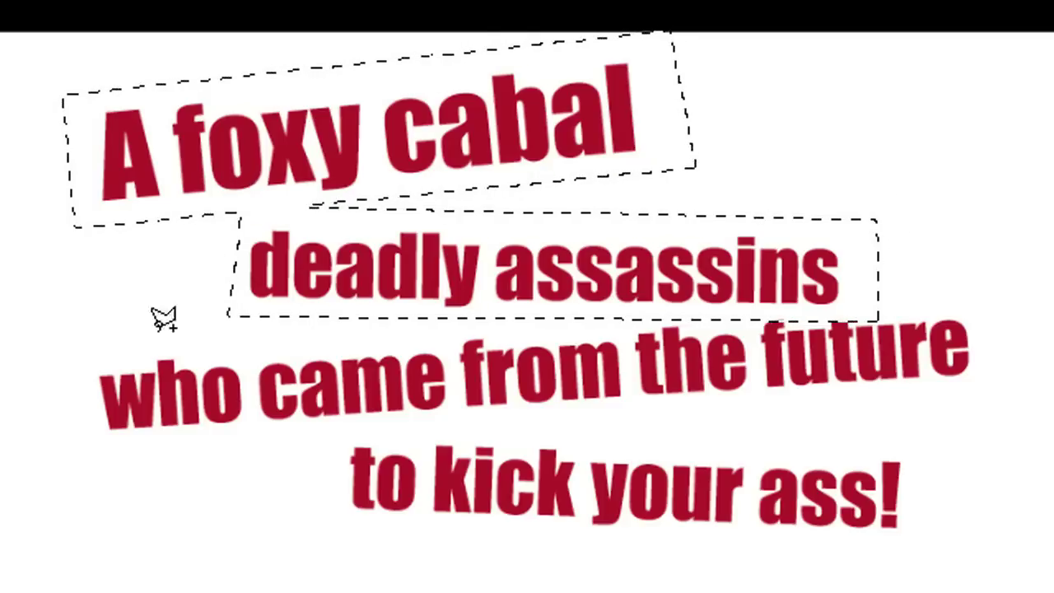
Step: Add a slanted four-sided polygonal selection around the "who came from the future" line to the existing selection
{"action": "left_click", "coordinate": [63, 350]}
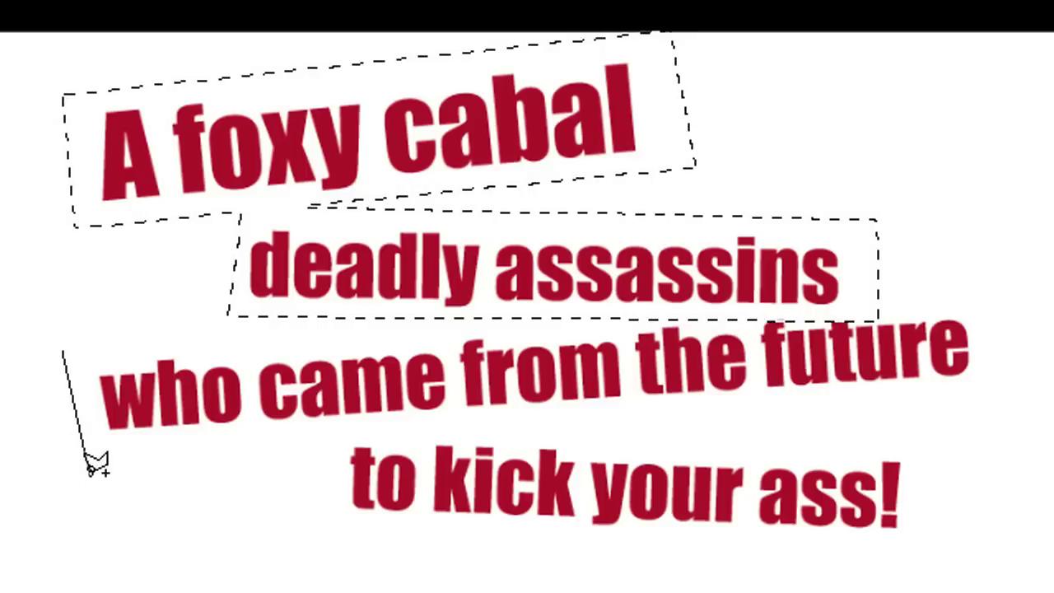
{"action": "left_click", "coordinate": [89, 473]}
{"action": "left_click", "coordinate": [1006, 402]}
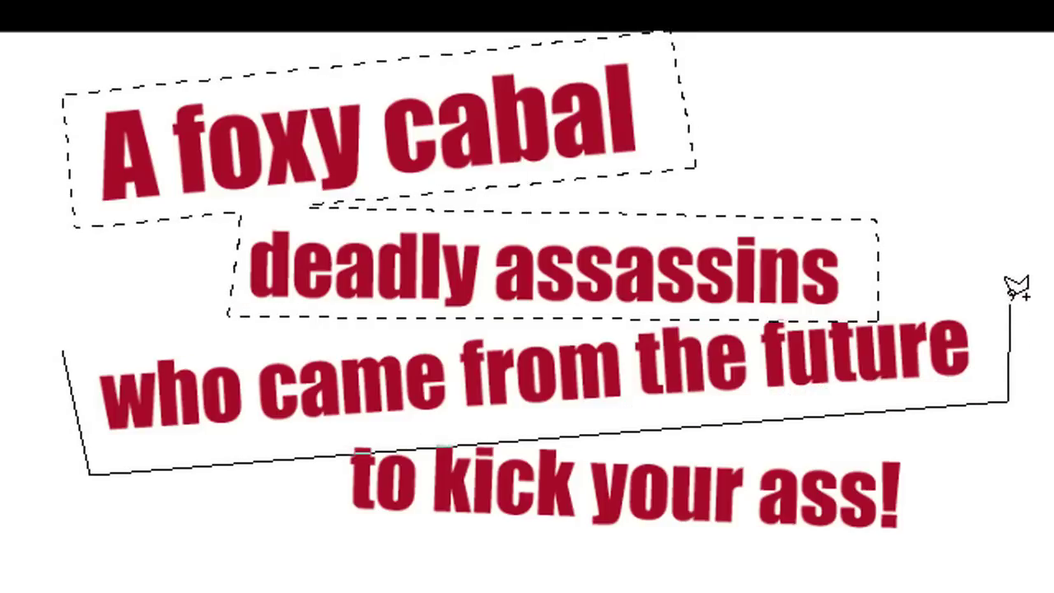
{"action": "left_click", "coordinate": [991, 280]}
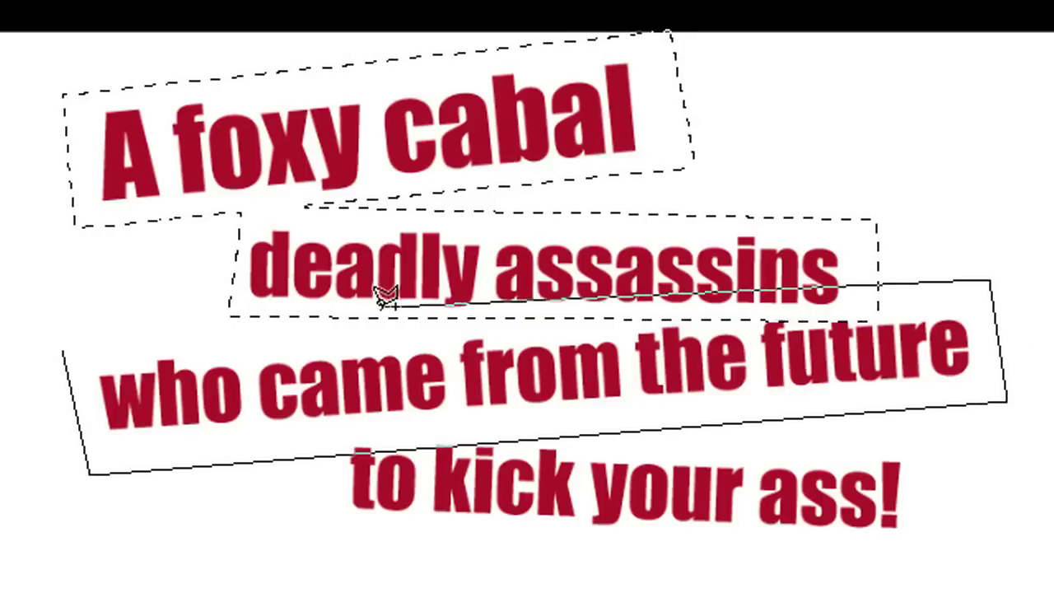
{"action": "left_click", "coordinate": [63, 341]}
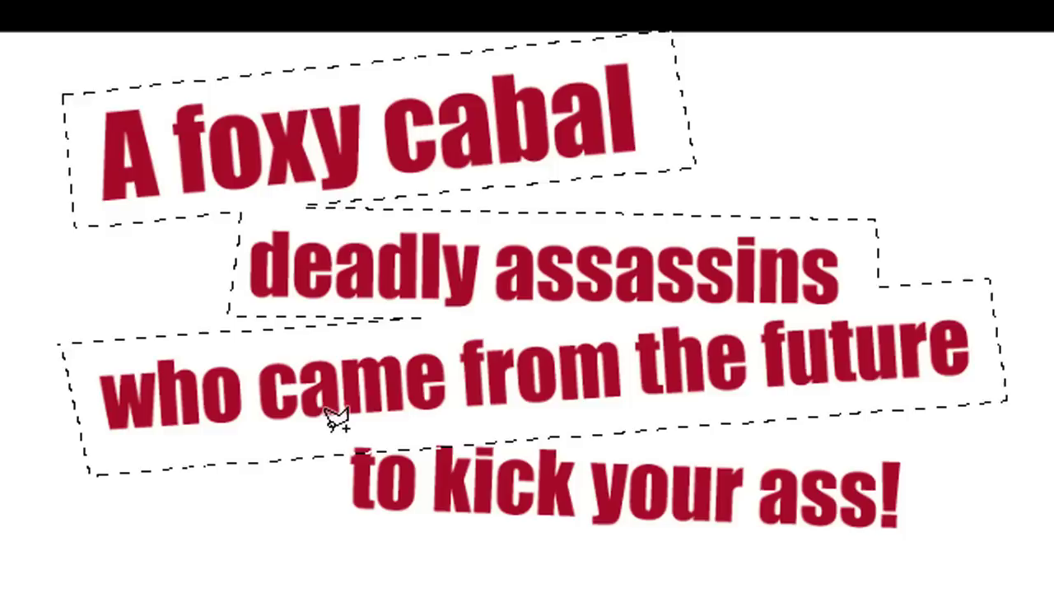
Step: Extend the selection with a four-sided polygon enclosing the "to kick your ass!" line
{"action": "left_click", "coordinate": [324, 436]}
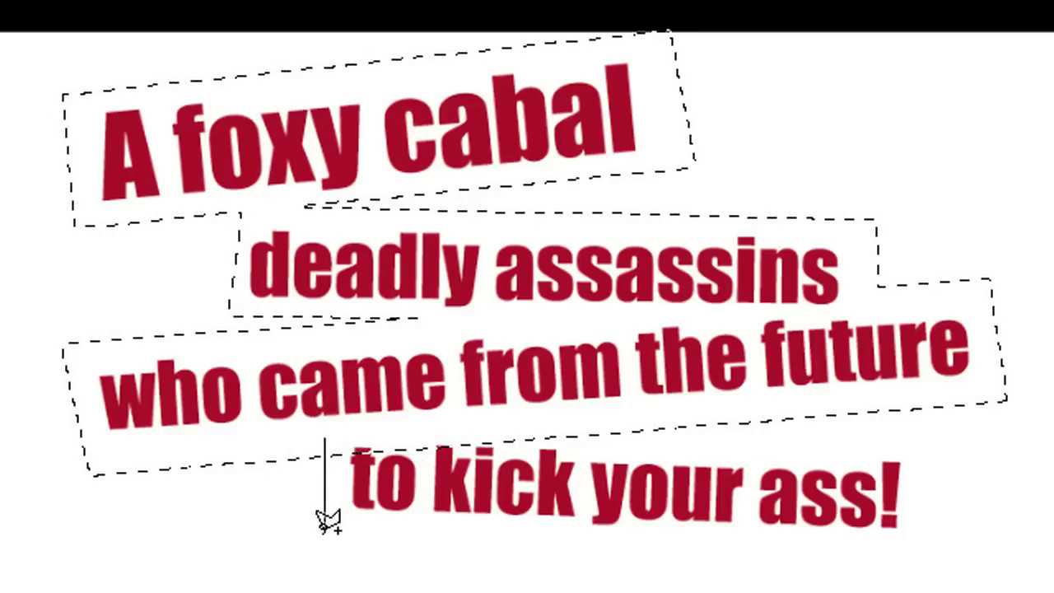
{"action": "left_click", "coordinate": [323, 534]}
{"action": "left_click", "coordinate": [947, 564]}
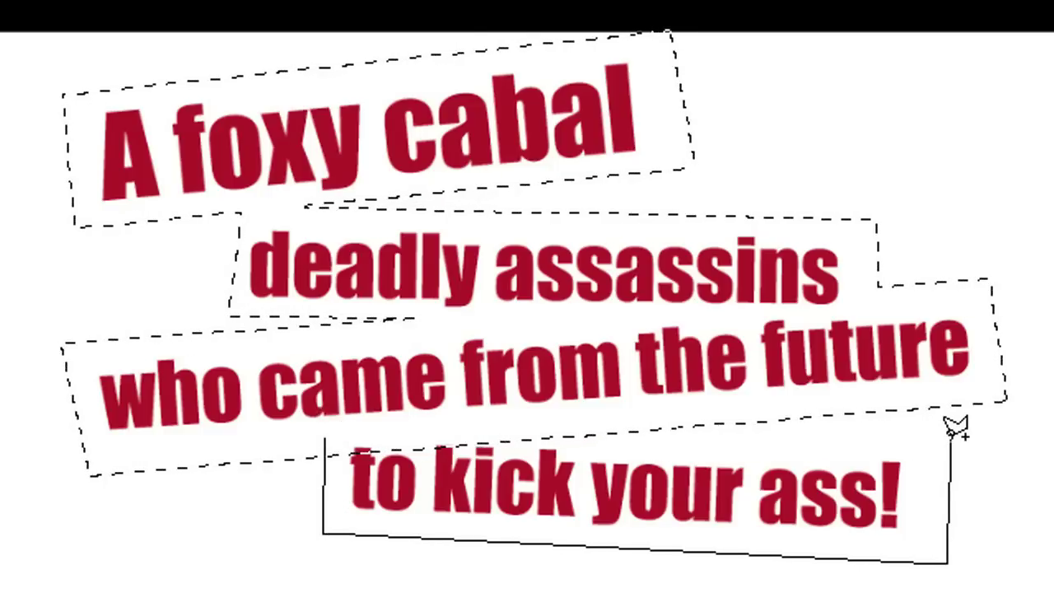
{"action": "left_click", "coordinate": [949, 438]}
{"action": "double_click", "coordinate": [500, 401]}
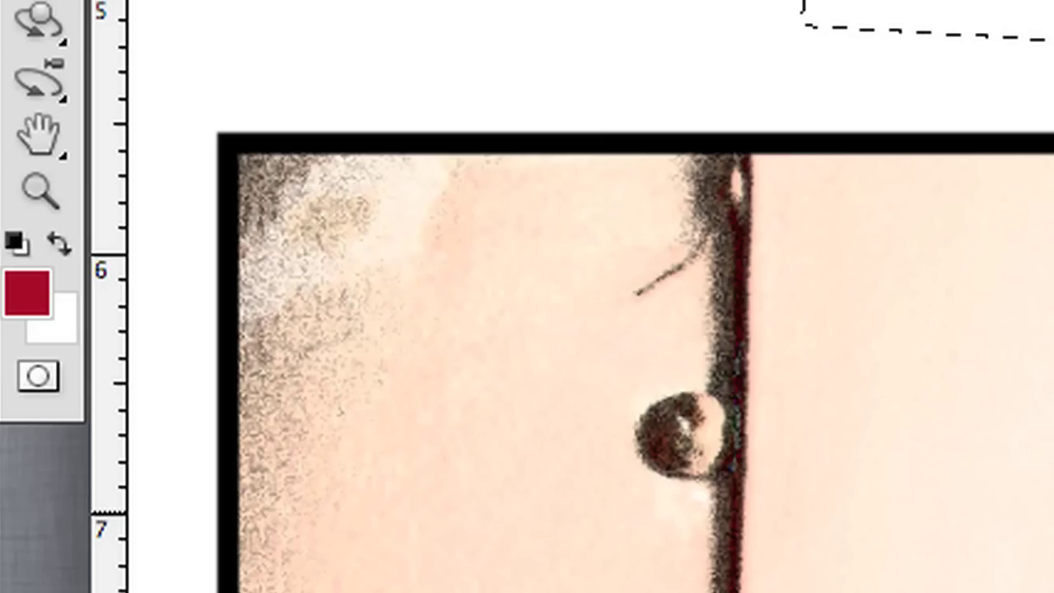
Step: Reset the foreground and background colors to default and fill the selected blurb shapes on Layer 5 with black
{"action": "key", "text": "d"}
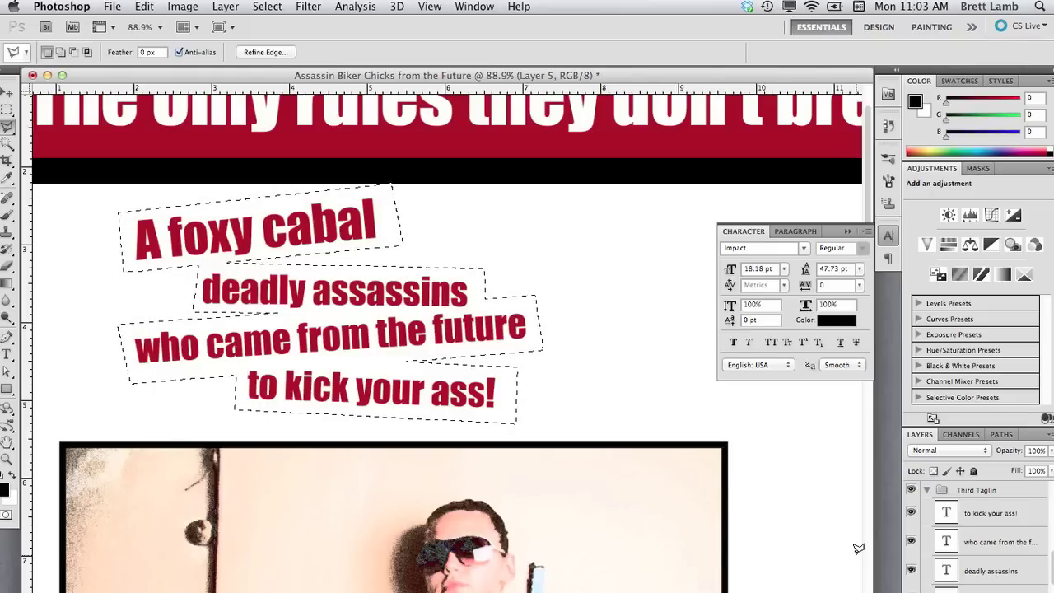
{"action": "key", "text": "alt"}
{"action": "key", "text": "alt+BackSpace"}
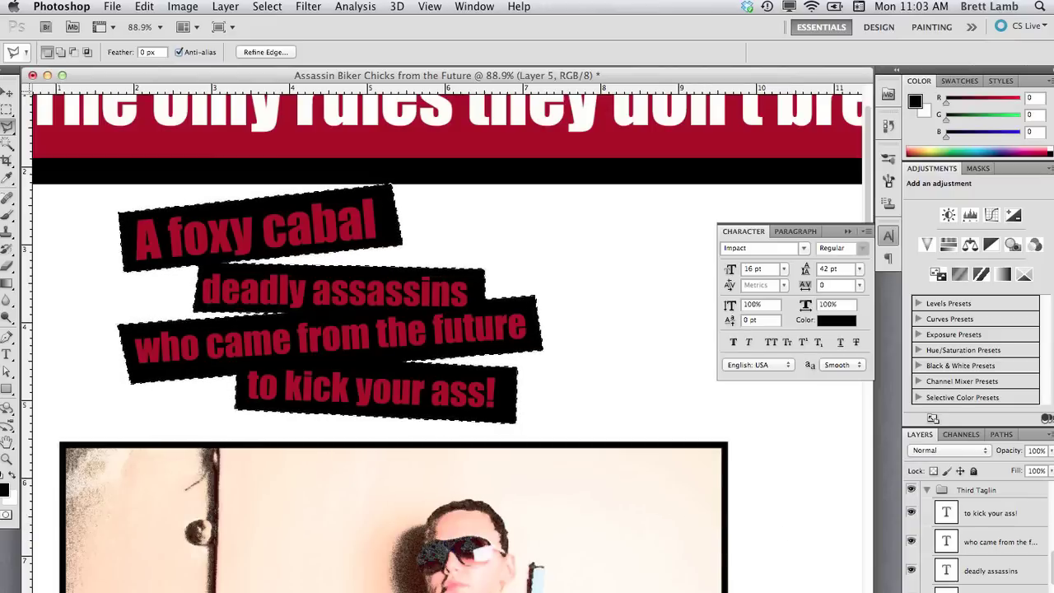
Step: Select all four blurb text layers, from "A foxy cabal" to "to kick your ass!", and set their text color to white
{"action": "left_click", "coordinate": [988, 590]}
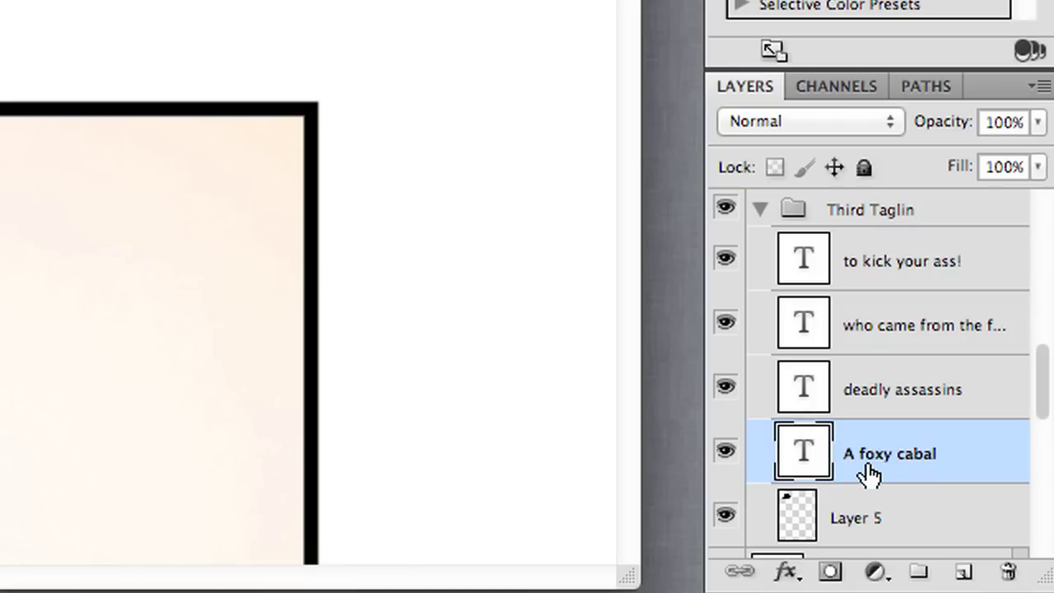
{"action": "left_click", "coordinate": [915, 274], "text": "shift"}
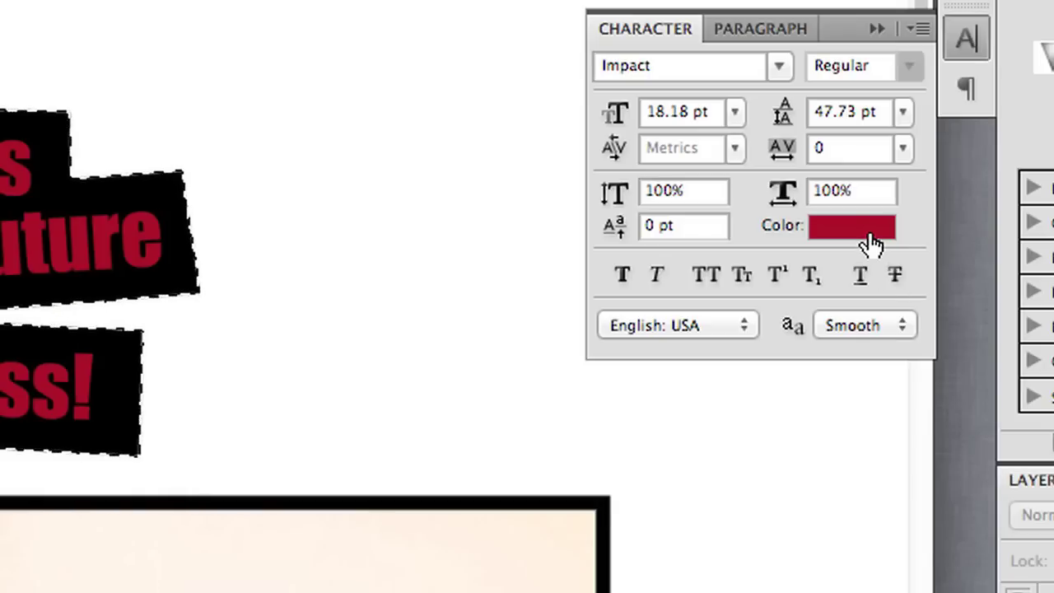
{"action": "left_click", "coordinate": [870, 236]}
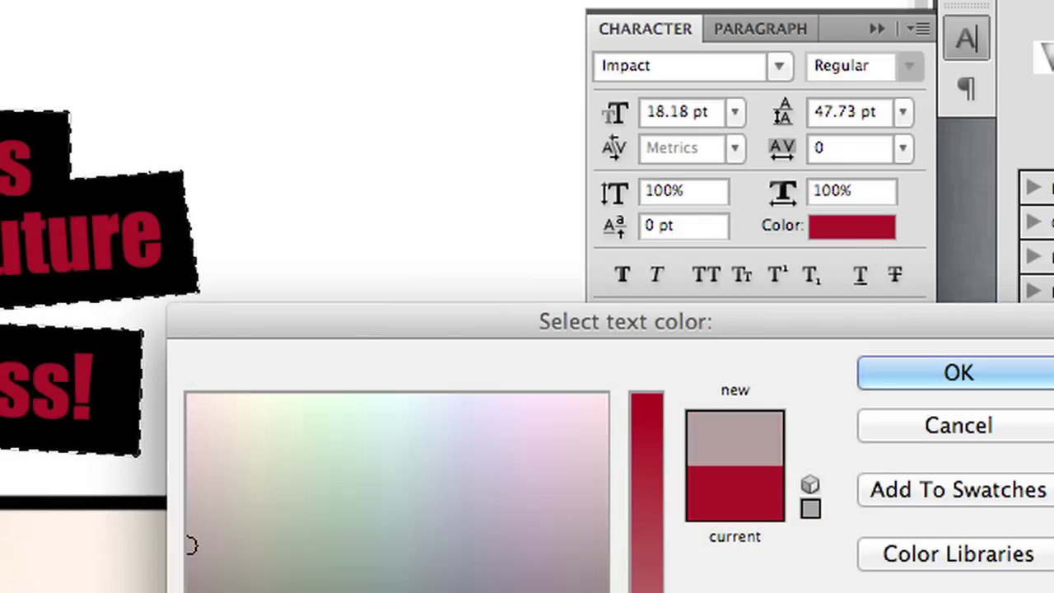
{"action": "left_click_drag", "start_coordinate": [190, 545], "coordinate": [192, 397]}
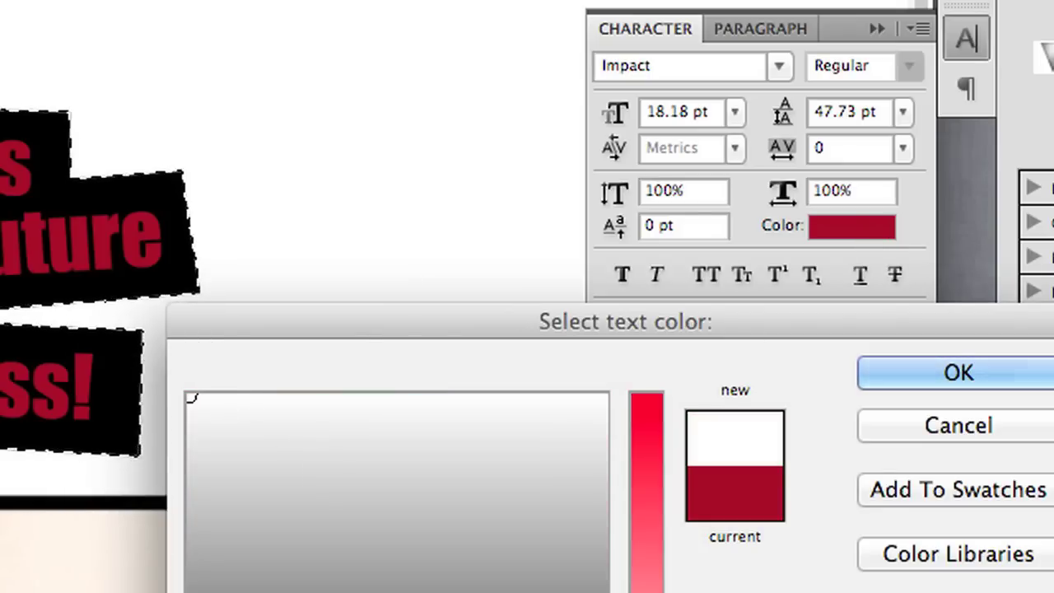
{"action": "left_click", "coordinate": [992, 363]}
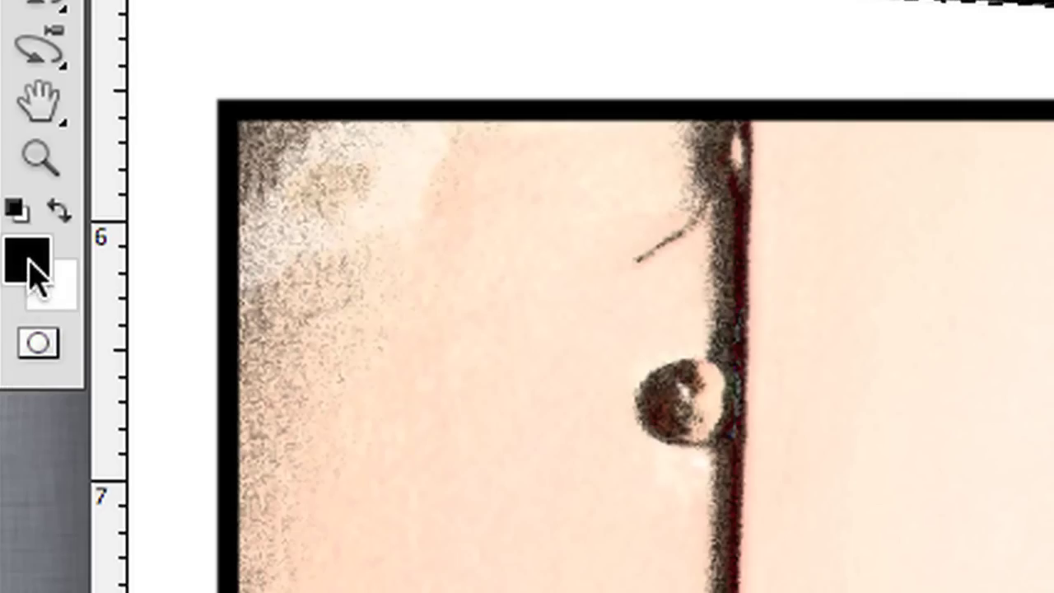
Step: Sample the top banner's red as the foreground color, fill the selected blurb shapes on Layer 5 with it, and deselect
{"action": "left_click", "coordinate": [30, 264]}
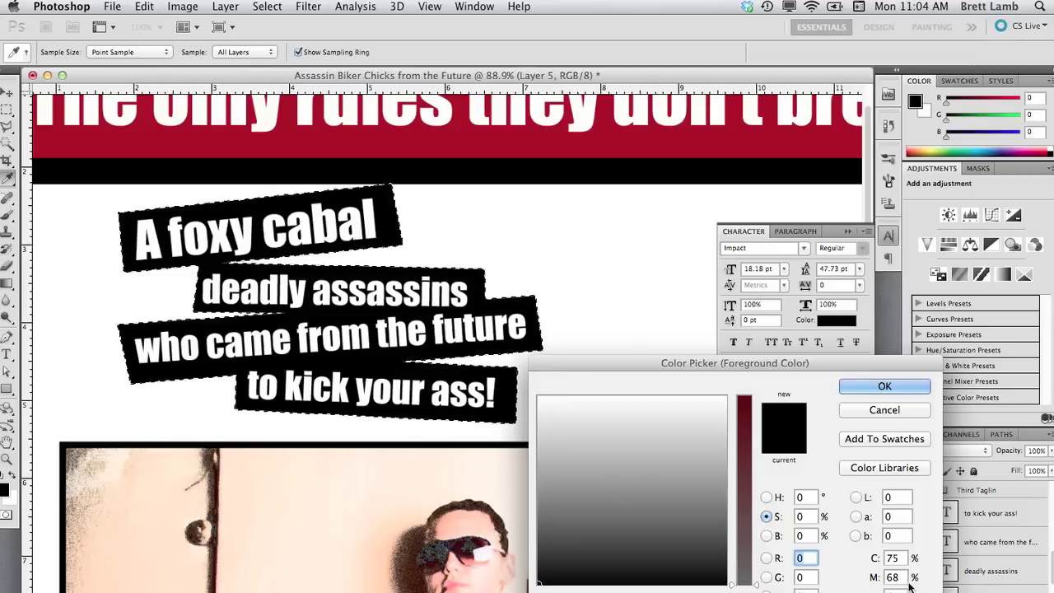
{"action": "type", "text": "1"}
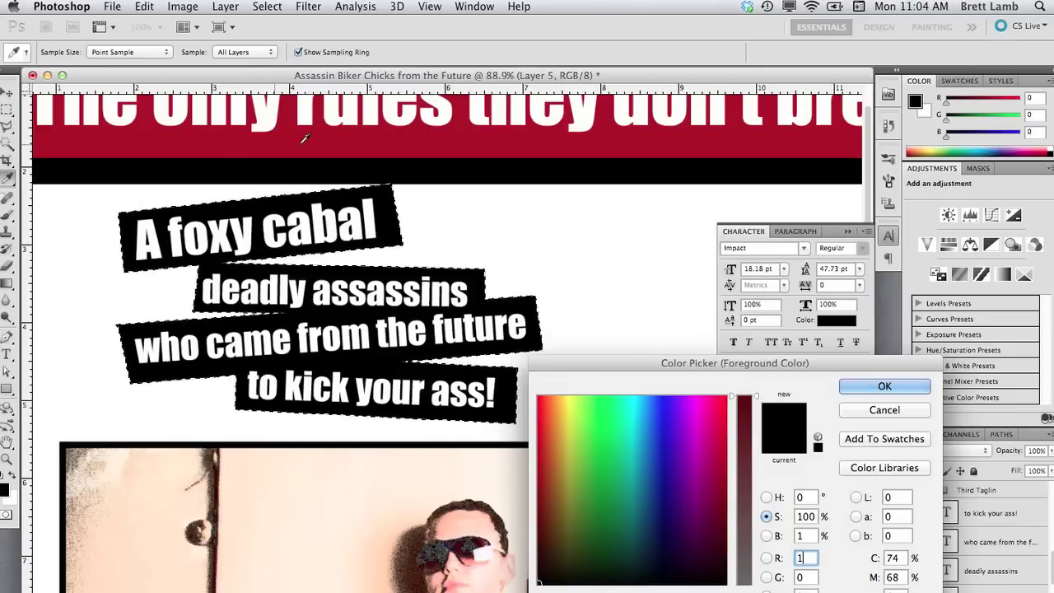
{"action": "left_click", "coordinate": [405, 135]}
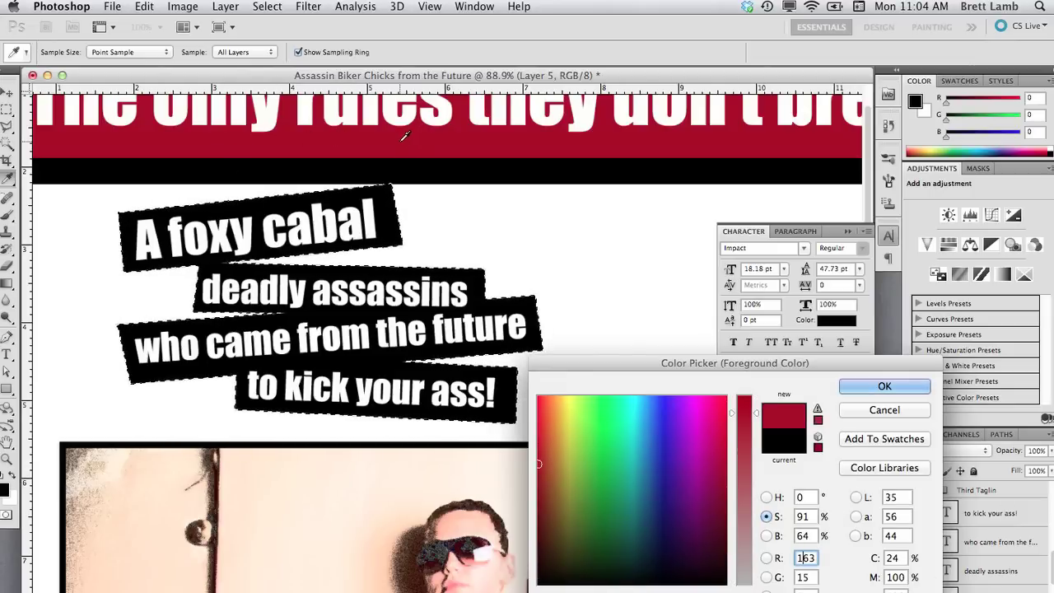
{"action": "left_click", "coordinate": [885, 387]}
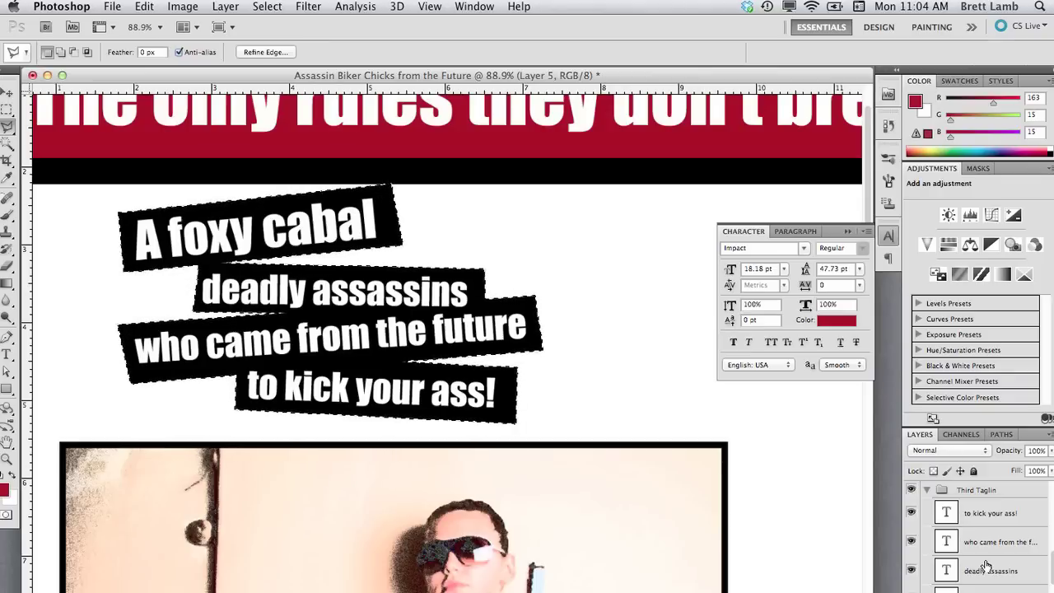
{"action": "key", "text": "alt+BackSpace"}
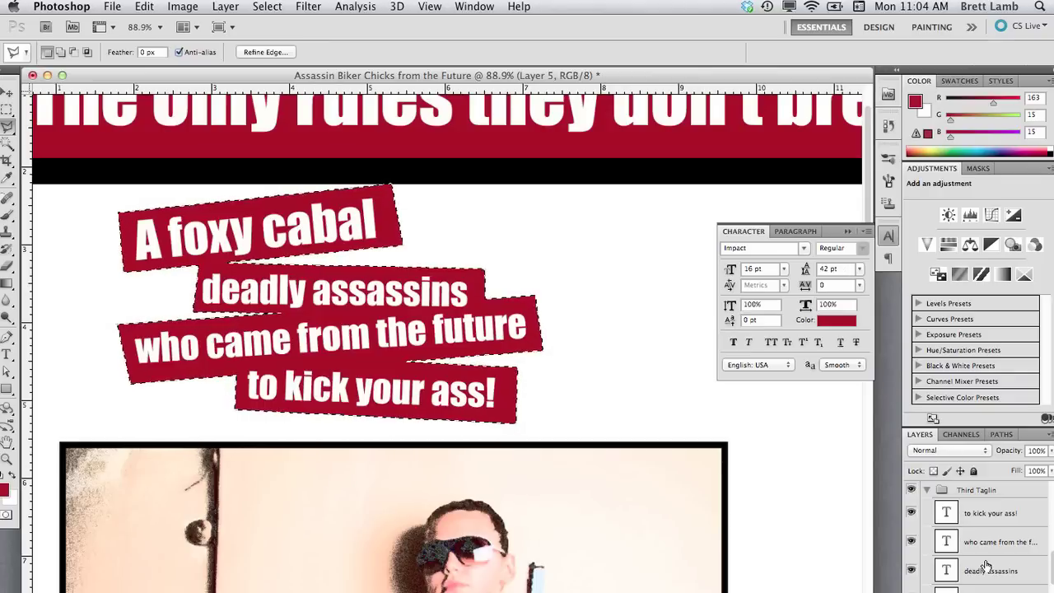
{"action": "key", "text": "super+d"}
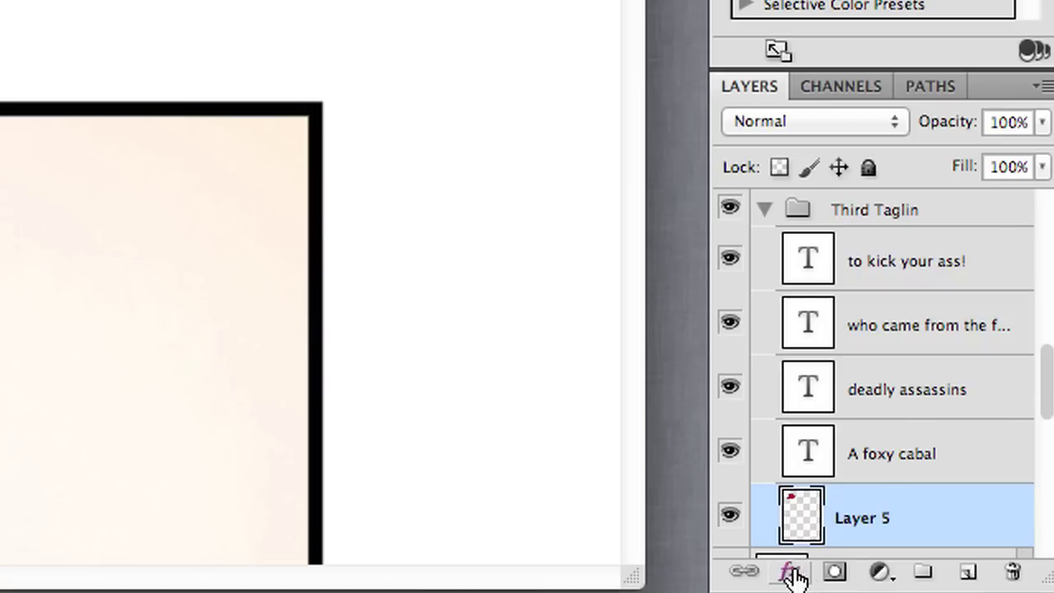
Step: Add a 10 px black outside Stroke layer style to the red blurb shapes on Layer 5
{"action": "left_click", "coordinate": [936, 592]}
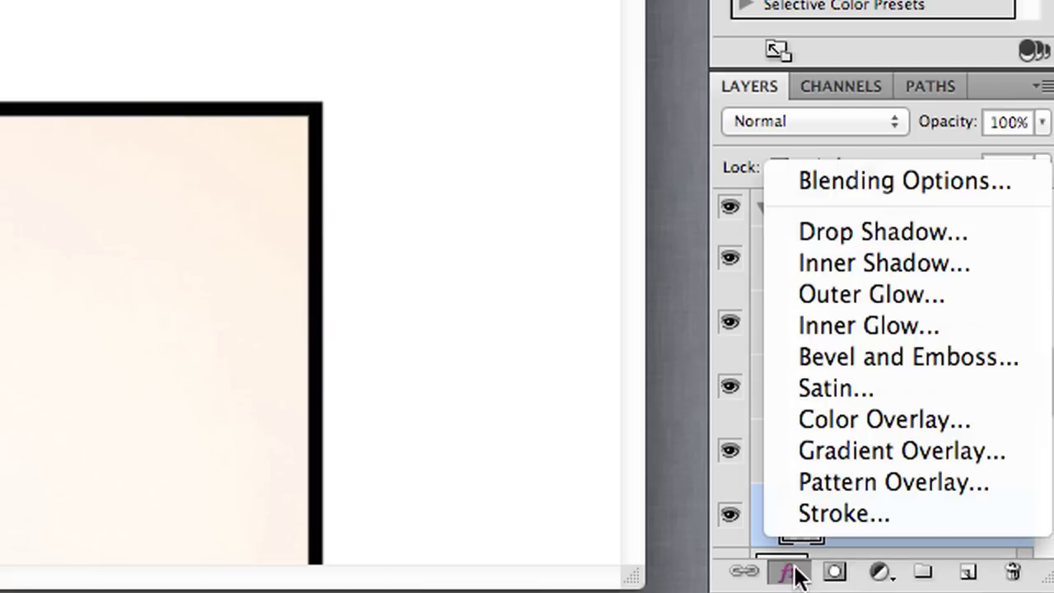
{"action": "left_click", "coordinate": [839, 511]}
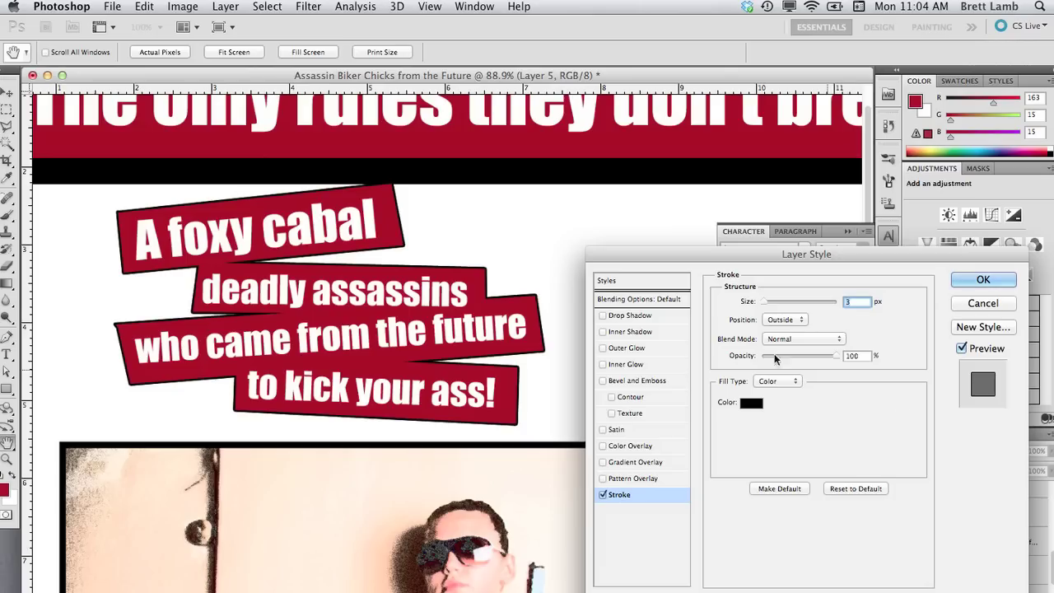
{"action": "left_click_drag", "start_coordinate": [762, 304], "coordinate": [766, 301]}
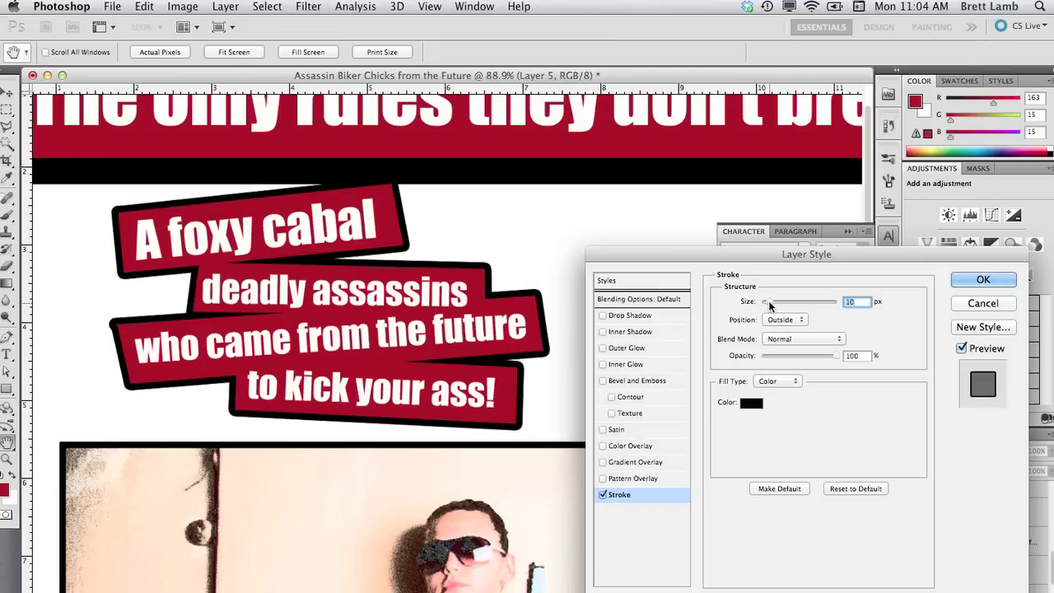
{"action": "left_click", "coordinate": [980, 281]}
Step: Examine the whole poster with its boxed blurb in an enlarged document window
{"action": "key", "text": "z"}
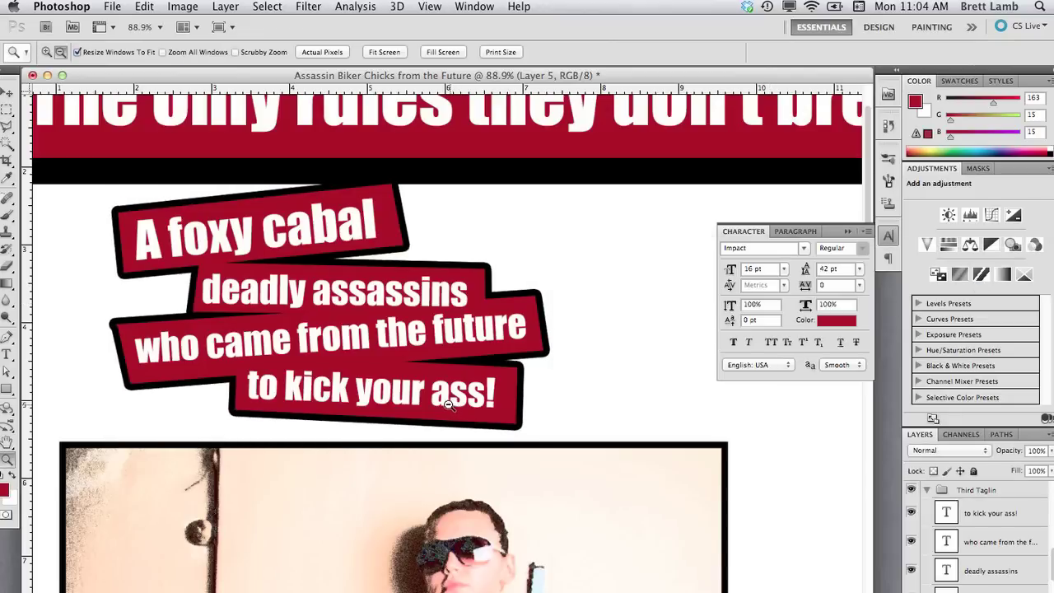
{"action": "left_click", "coordinate": [446, 404], "text": "alt"}
{"action": "left_click", "coordinate": [447, 403], "text": "alt"}
{"action": "left_click", "coordinate": [447, 404], "text": "alt"}
{"action": "left_click", "coordinate": [446, 403], "text": "alt"}
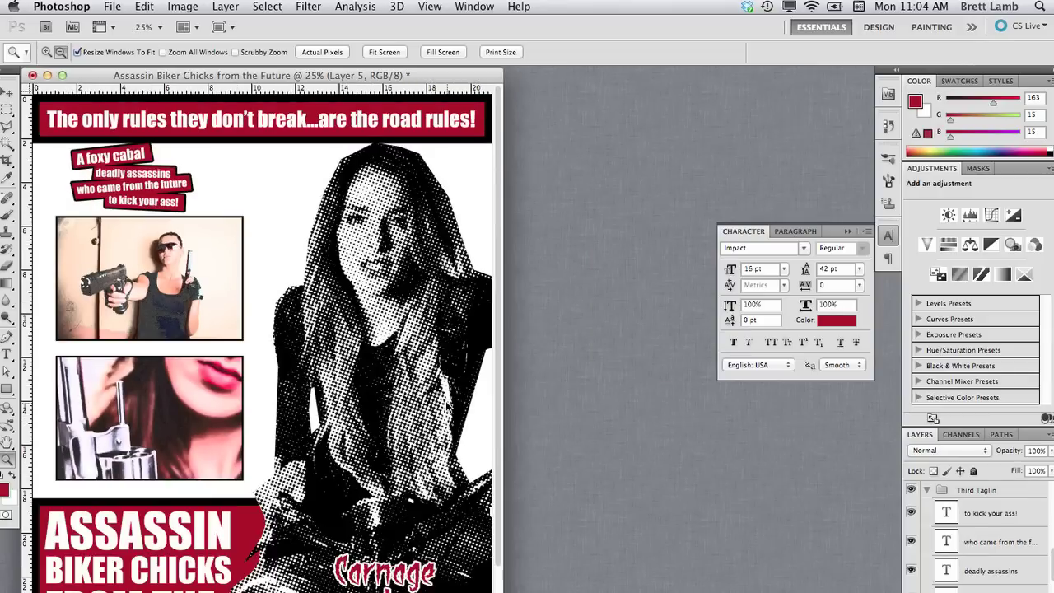
{"action": "left_click", "coordinate": [432, 406], "text": "alt"}
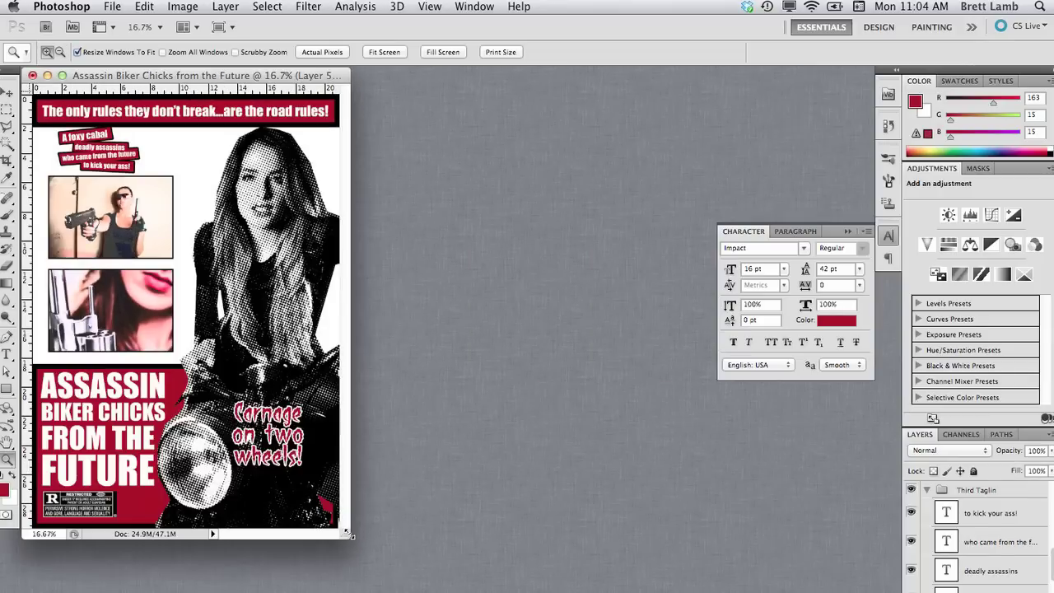
{"action": "left_click_drag", "start_coordinate": [351, 538], "coordinate": [750, 592]}
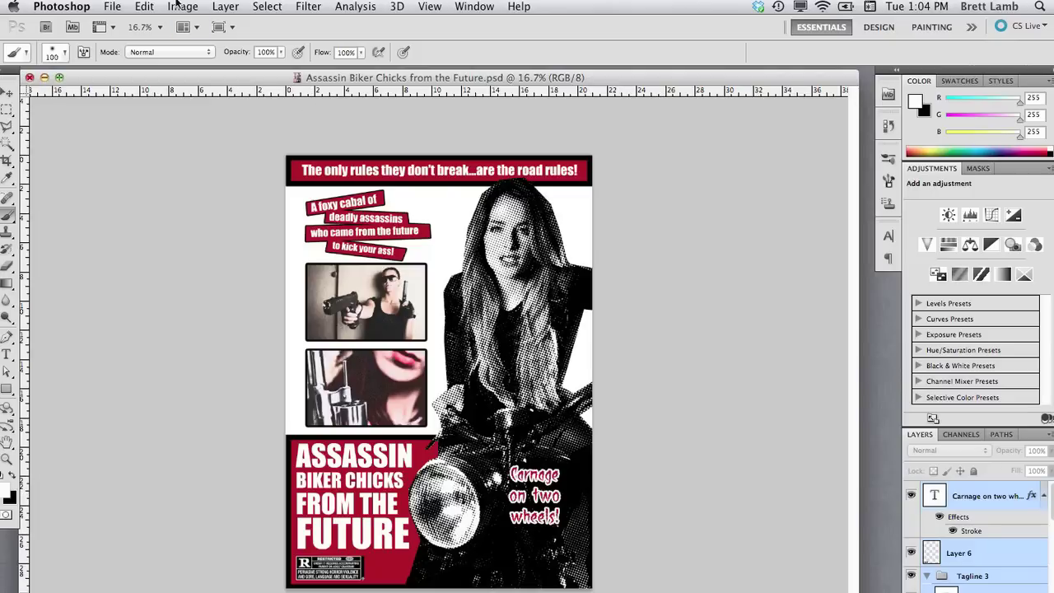
Step: Open the texture image free_grunge_paper_3.jpg from the Grindhouse folder
{"action": "left_click", "coordinate": [110, 6]}
{"action": "left_click", "coordinate": [130, 38]}
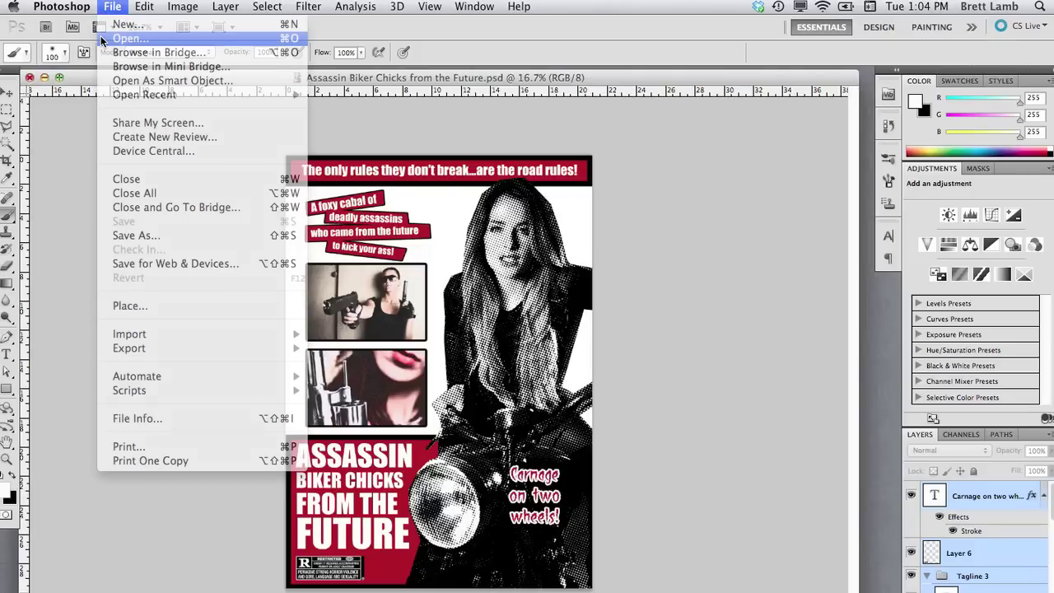
{"action": "left_click", "coordinate": [497, 167]}
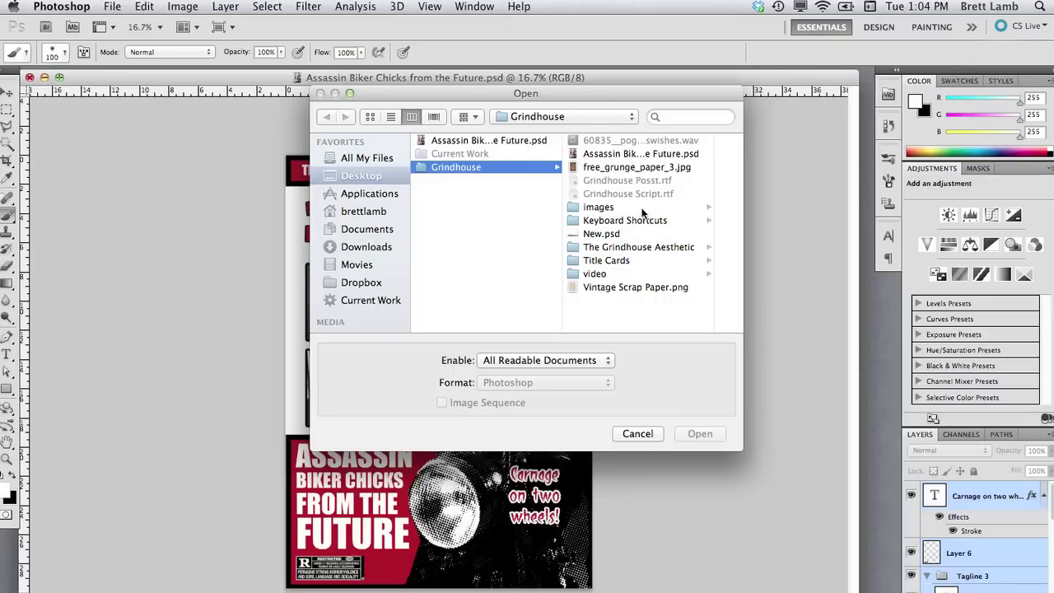
{"action": "left_click", "coordinate": [640, 210]}
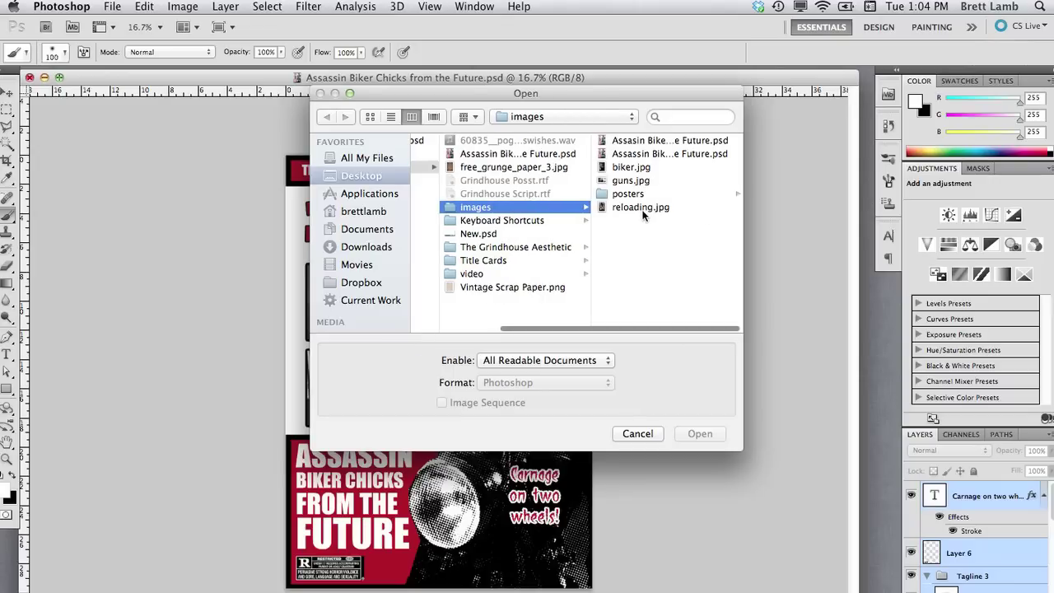
{"action": "left_click", "coordinate": [506, 168]}
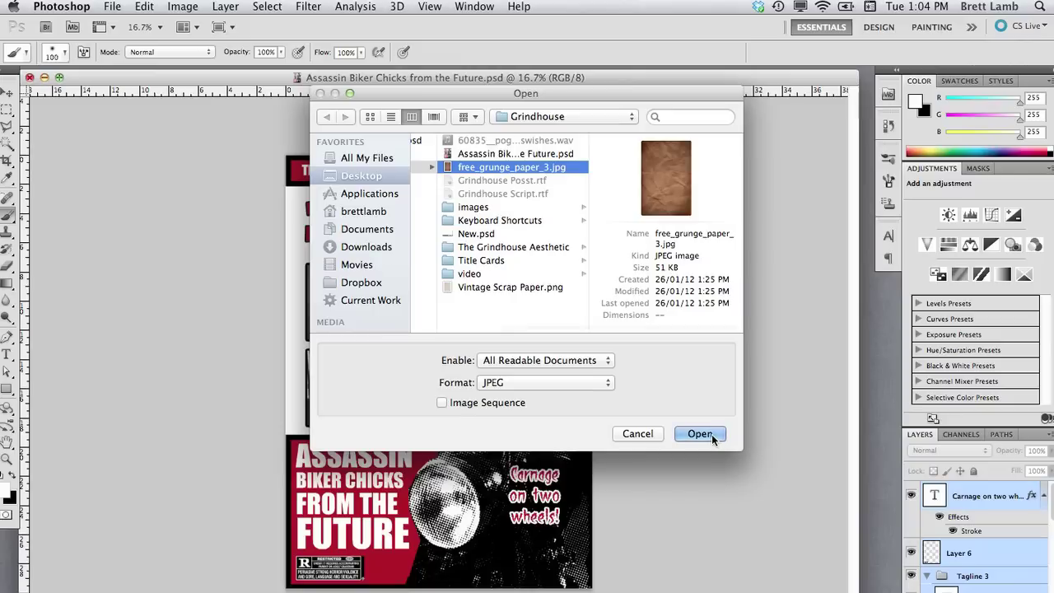
{"action": "left_click", "coordinate": [701, 434]}
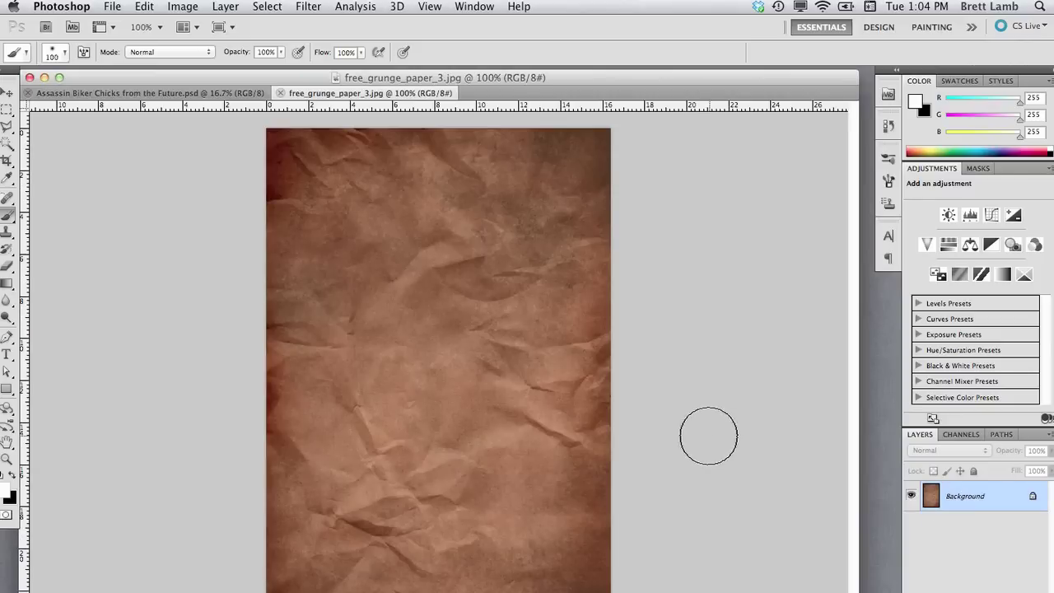
Step: Copy the entire grunge paper image and paste it into the Assassin Biker Chicks from the Future.psd poster as a new layer
{"action": "key", "text": "super+a"}
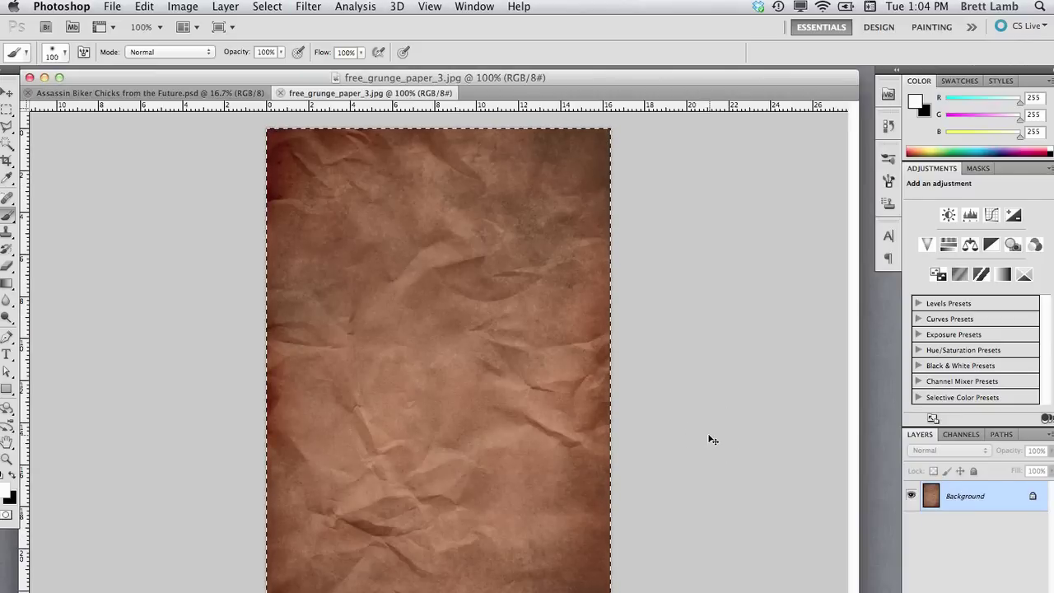
{"action": "left_click", "coordinate": [219, 93]}
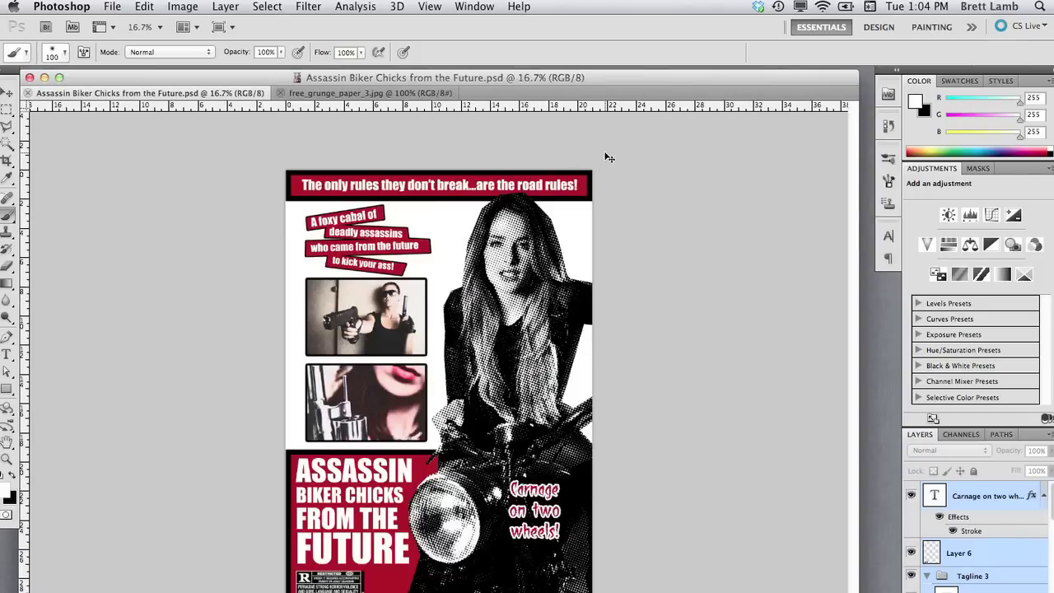
{"action": "key", "text": "super+v"}
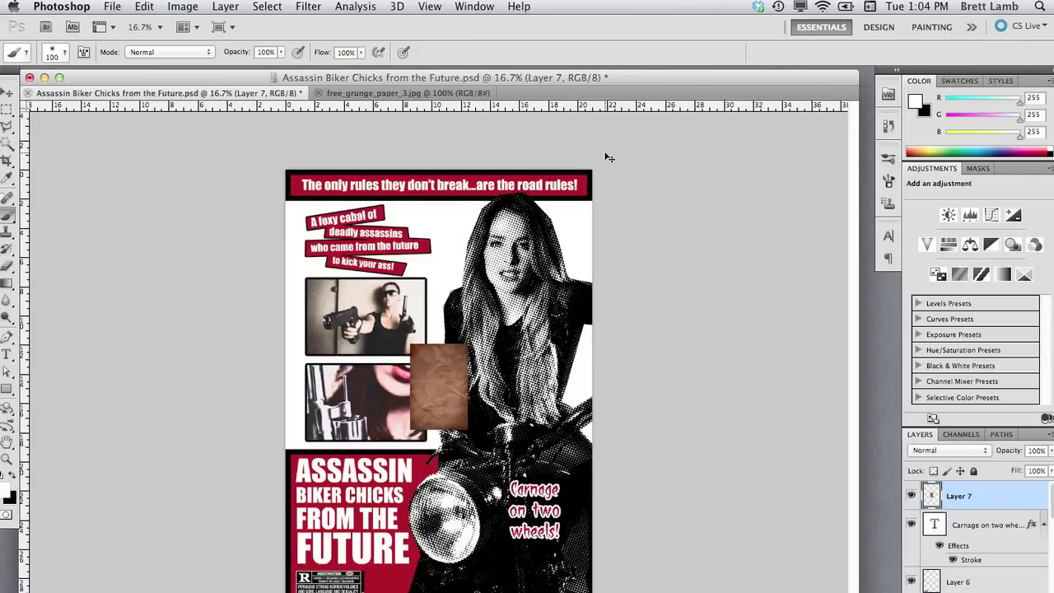
Step: Enlarge the grunge paper on Layer 7 to 558.29% so that it covers the whole poster
{"action": "key", "text": "super+t"}
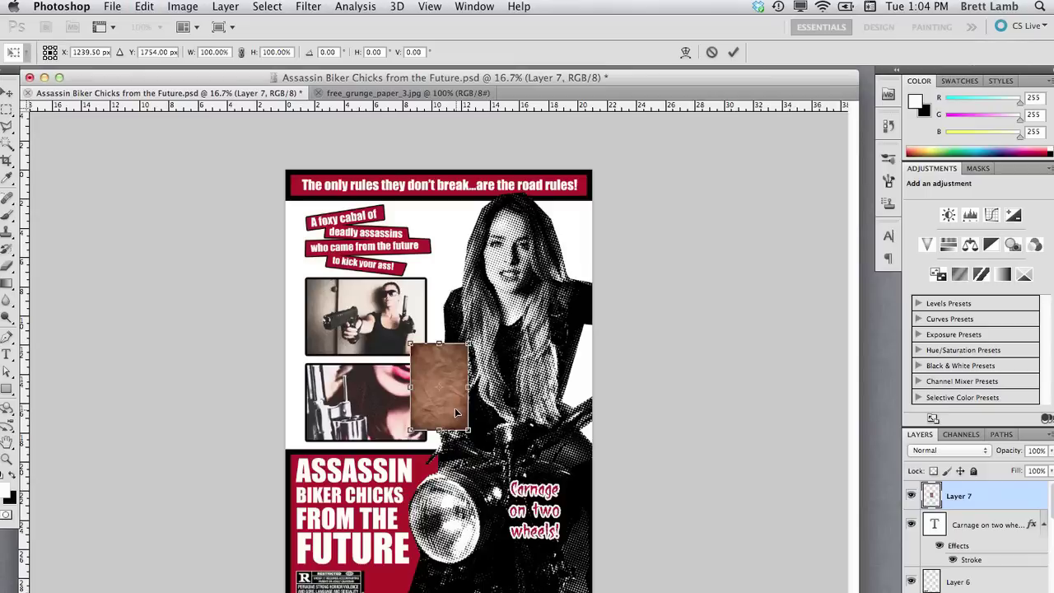
{"action": "left_click_drag", "start_coordinate": [456, 412], "coordinate": [691, 580]}
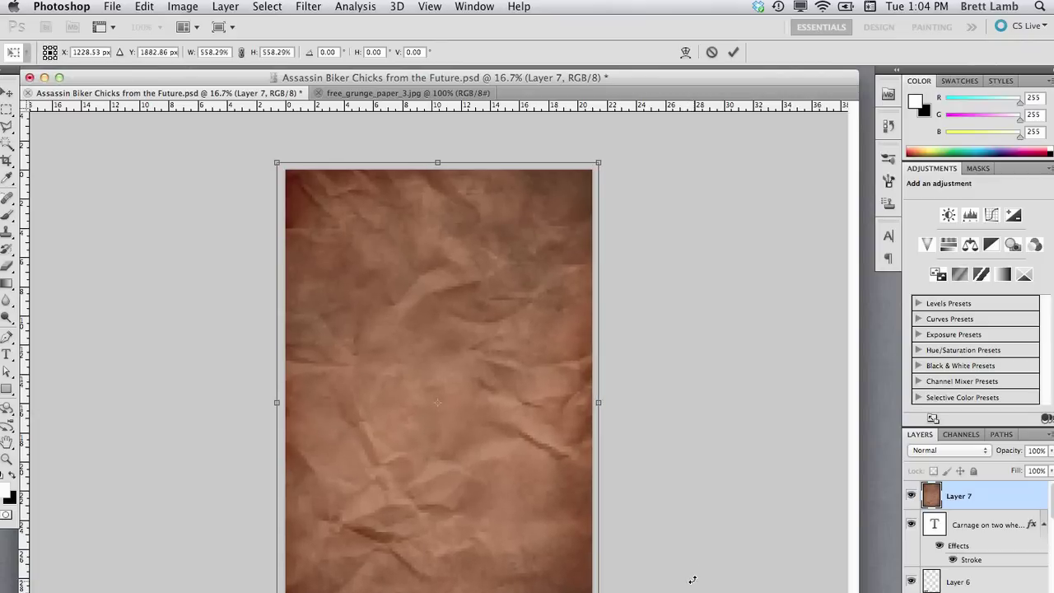
{"action": "key", "text": "Return"}
{"action": "key", "text": "b"}
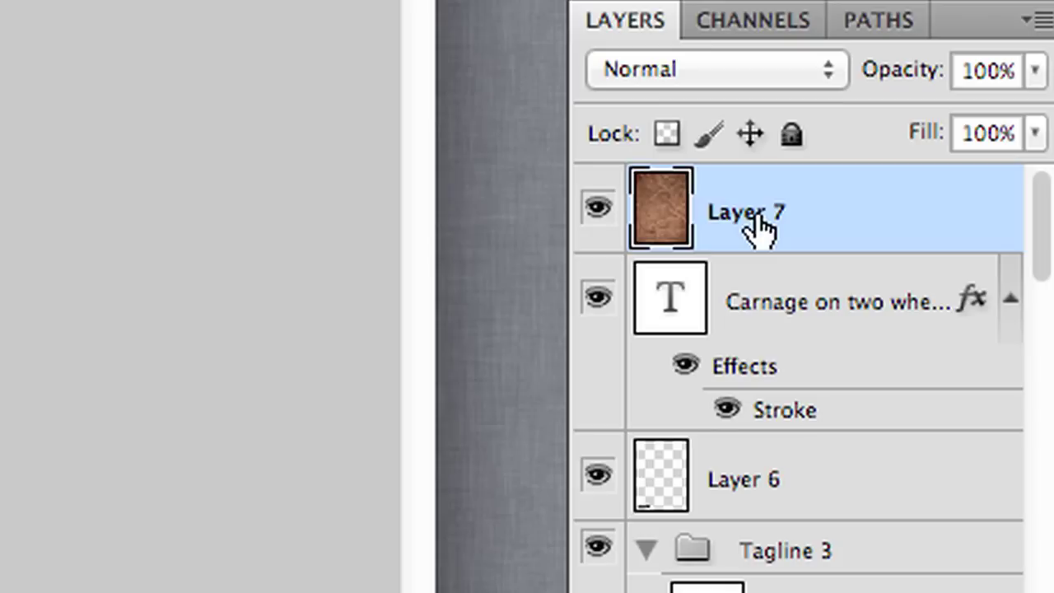
Step: Try the Overlay blend mode on the grunge paper layer and settle on Darken
{"action": "left_click", "coordinate": [756, 82]}
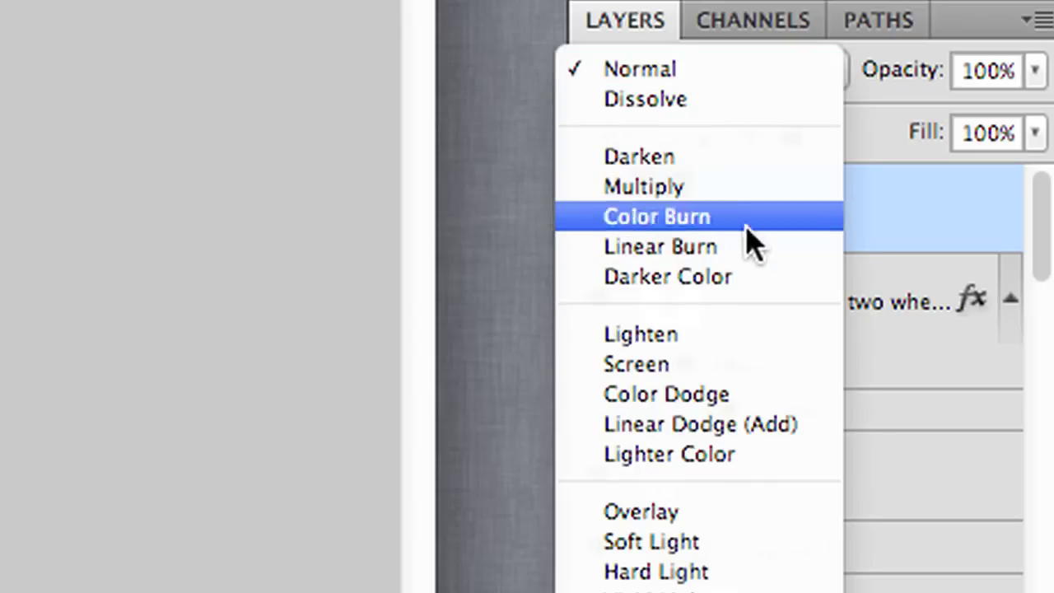
{"action": "left_click", "coordinate": [683, 511]}
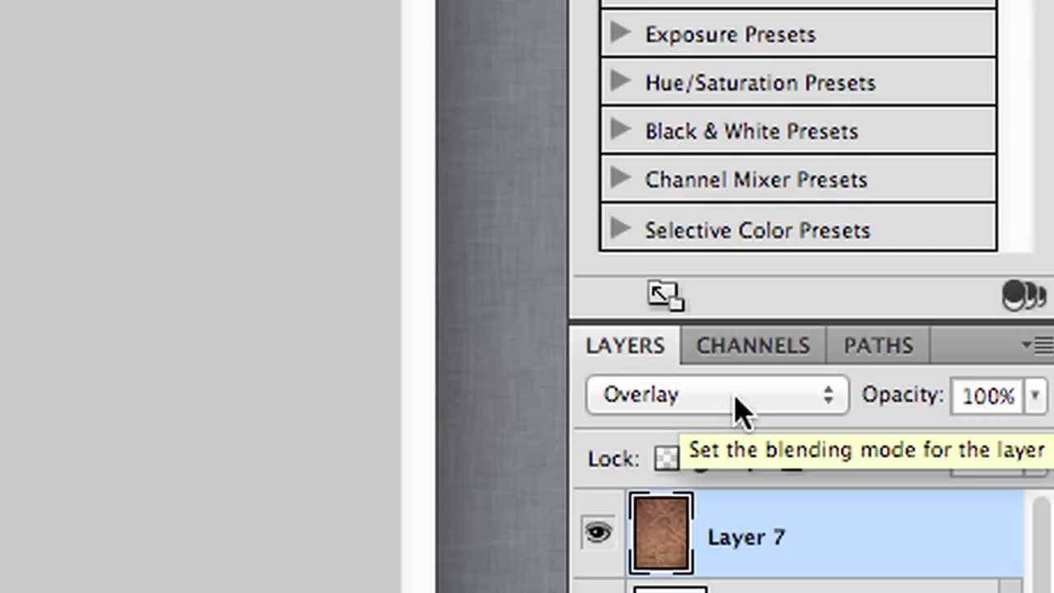
{"action": "left_click", "coordinate": [733, 404]}
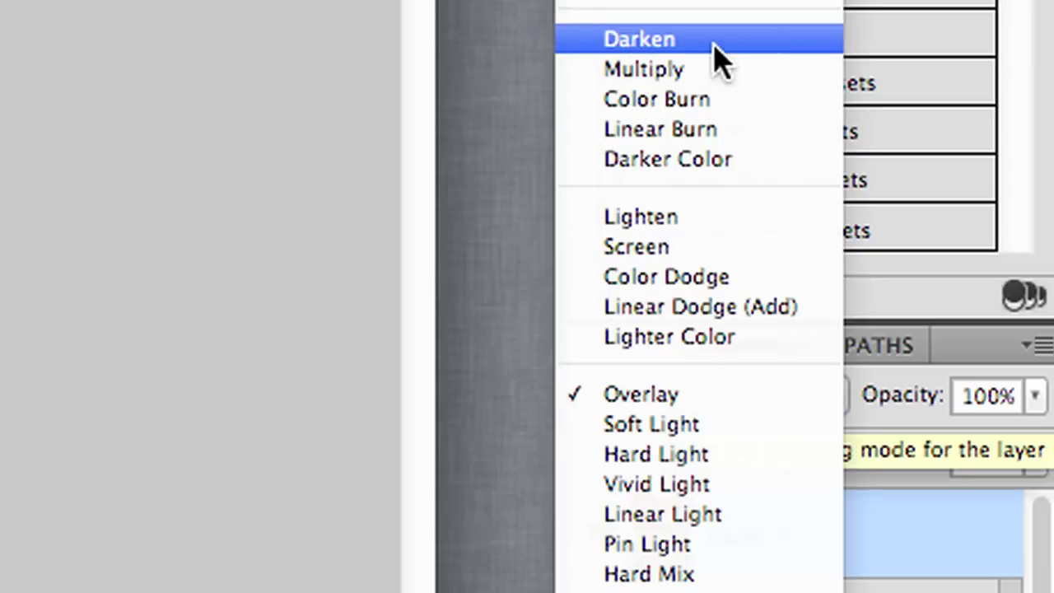
{"action": "key", "text": "Escape"}
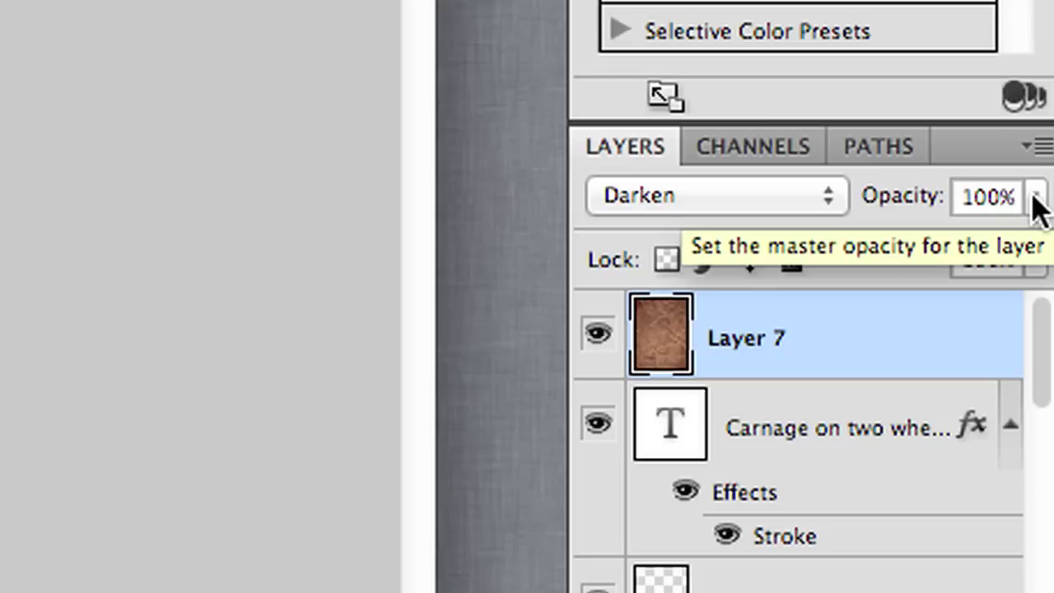
Step: Try the grunge paper layer at 42% opacity and restore it to 100%
{"action": "left_click", "coordinate": [1034, 198]}
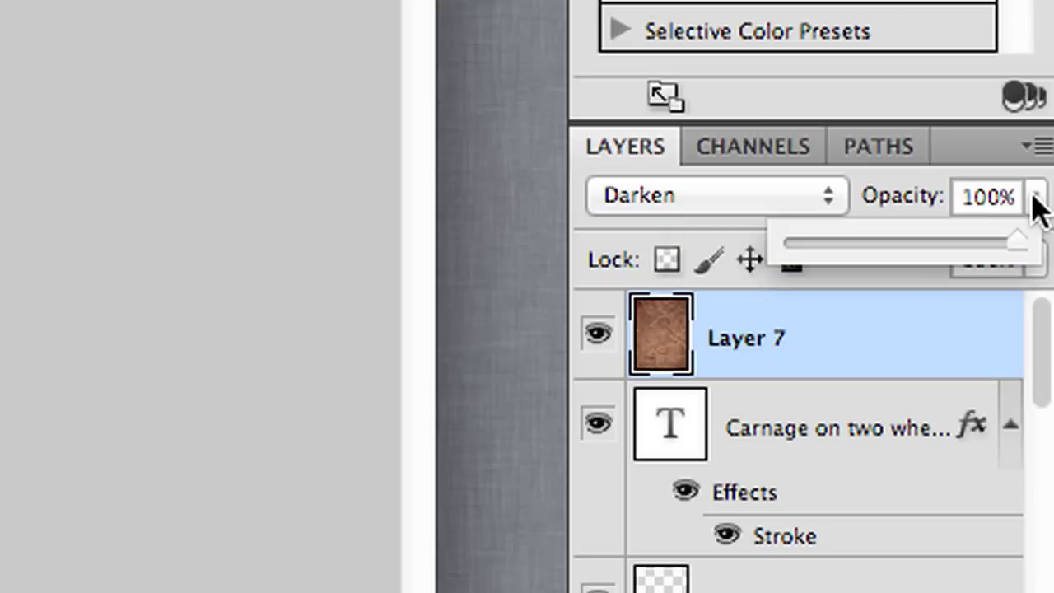
{"action": "left_click", "coordinate": [899, 245]}
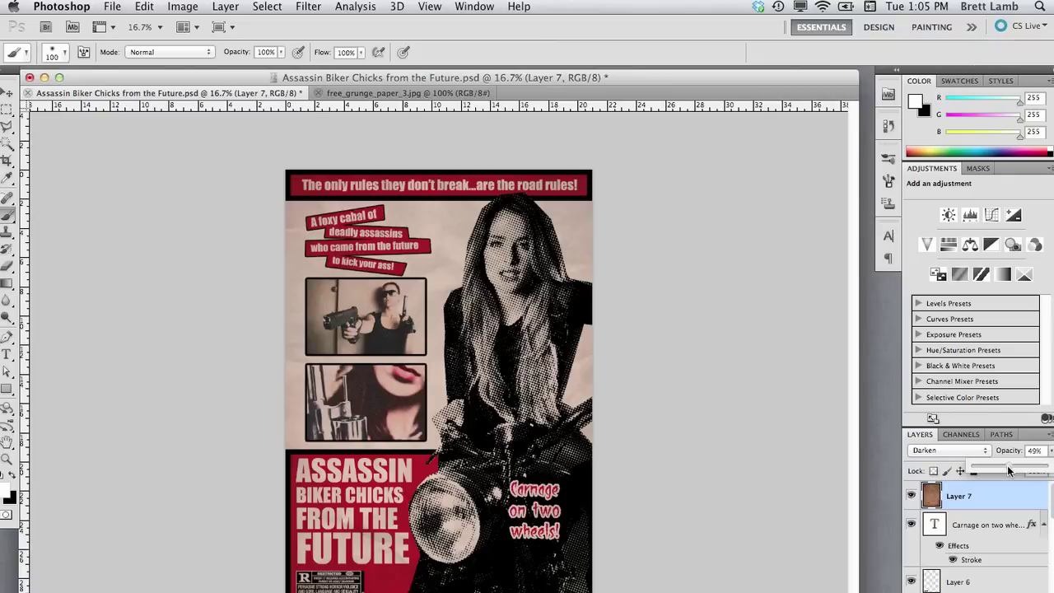
{"action": "left_click_drag", "start_coordinate": [1007, 465], "coordinate": [1004, 465]}
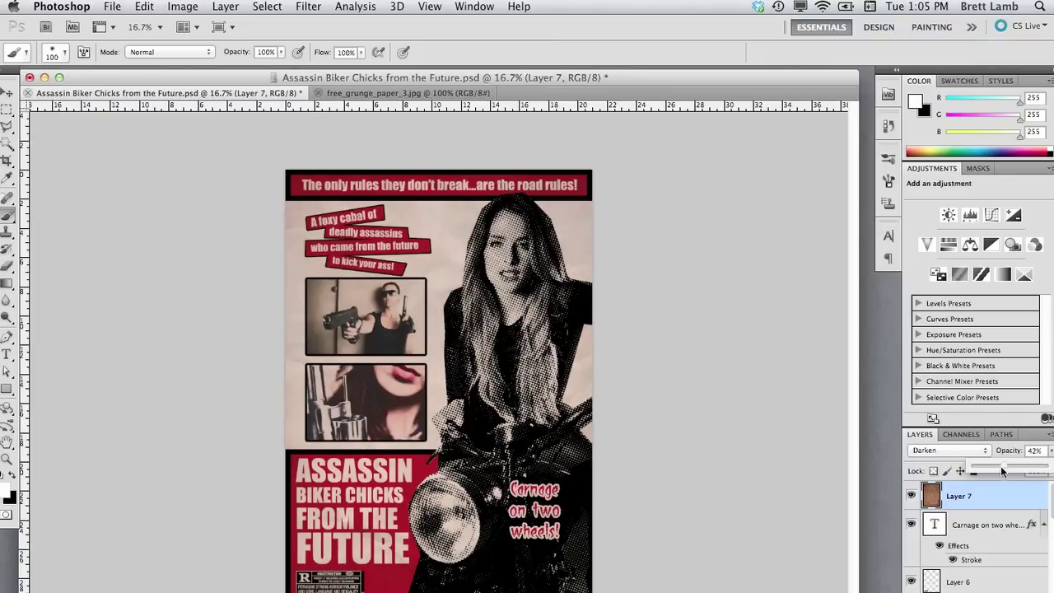
{"action": "left_click", "coordinate": [955, 493]}
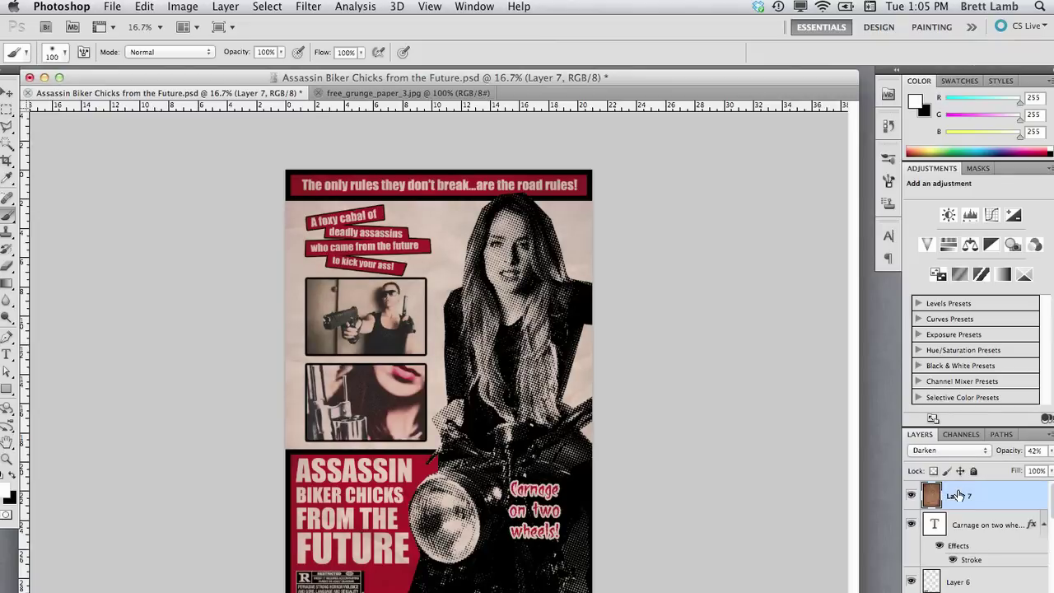
{"action": "left_click", "coordinate": [1051, 451]}
{"action": "left_click", "coordinate": [1047, 466]}
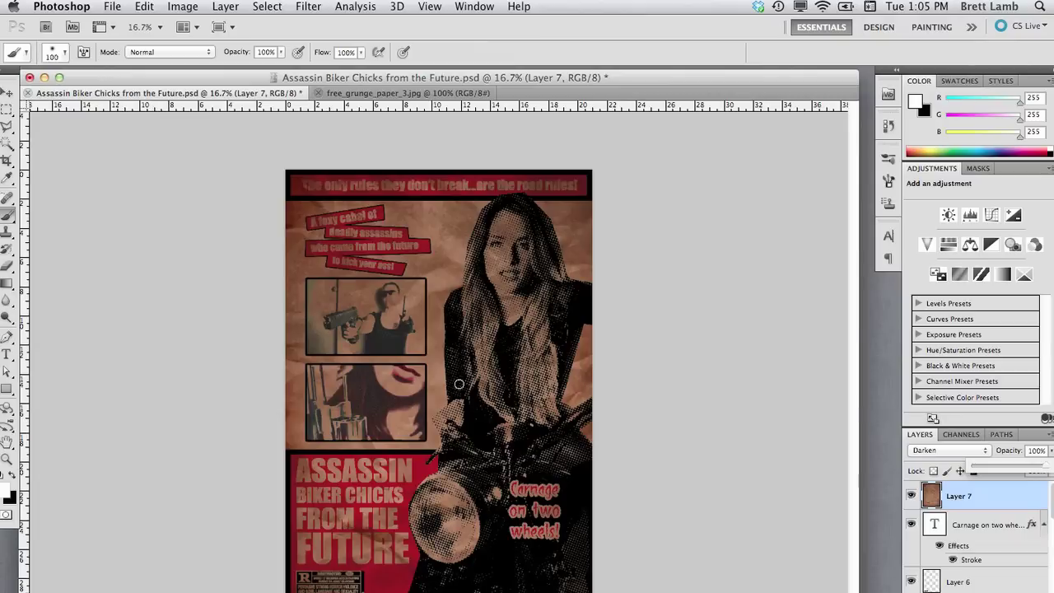
Step: Desaturate the grunge paper texture on Layer 7
{"action": "left_click", "coordinate": [183, 6]}
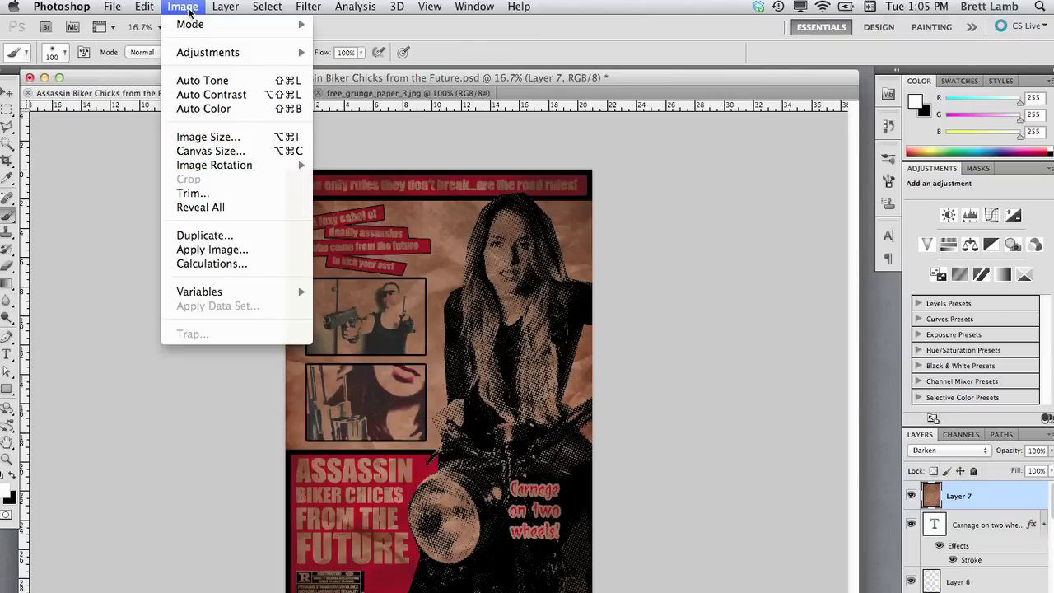
{"action": "mouse_move", "coordinate": [193, 53]}
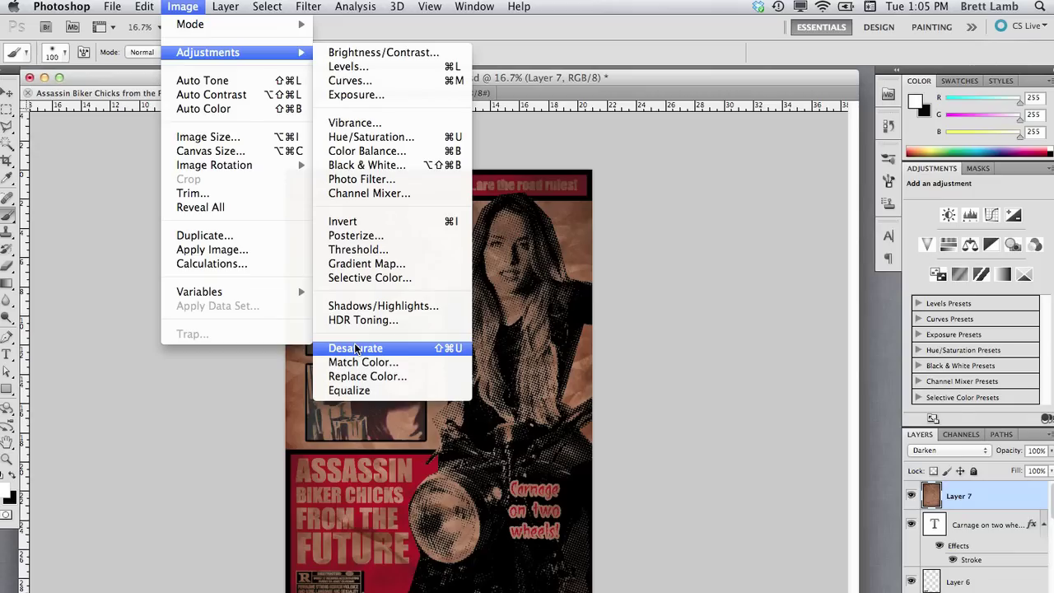
{"action": "left_click", "coordinate": [355, 348]}
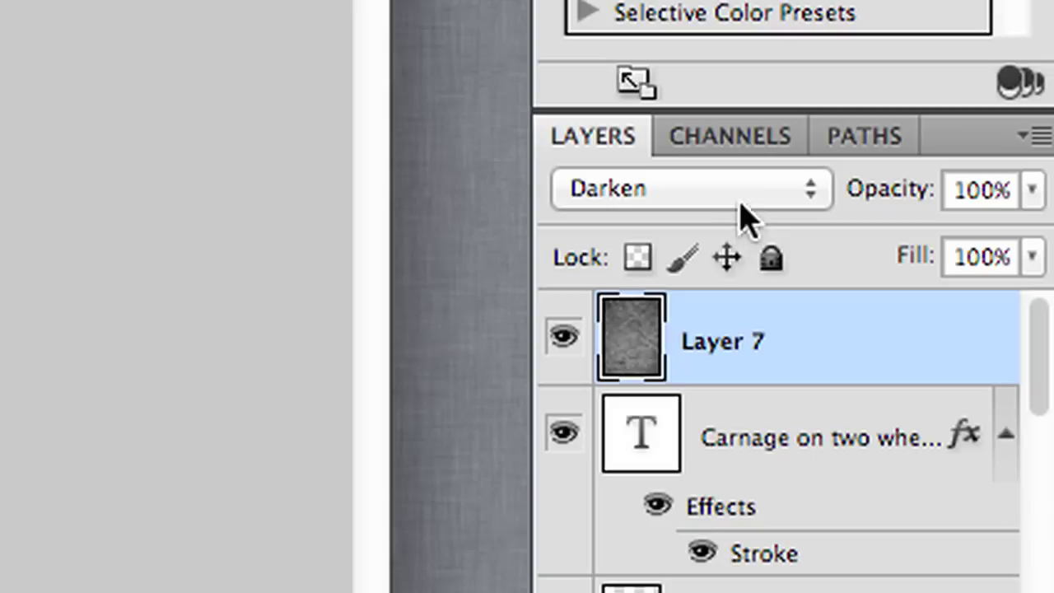
Step: Lower the opacity of the desaturated grunge paper layer to 23%
{"action": "left_click", "coordinate": [969, 452]}
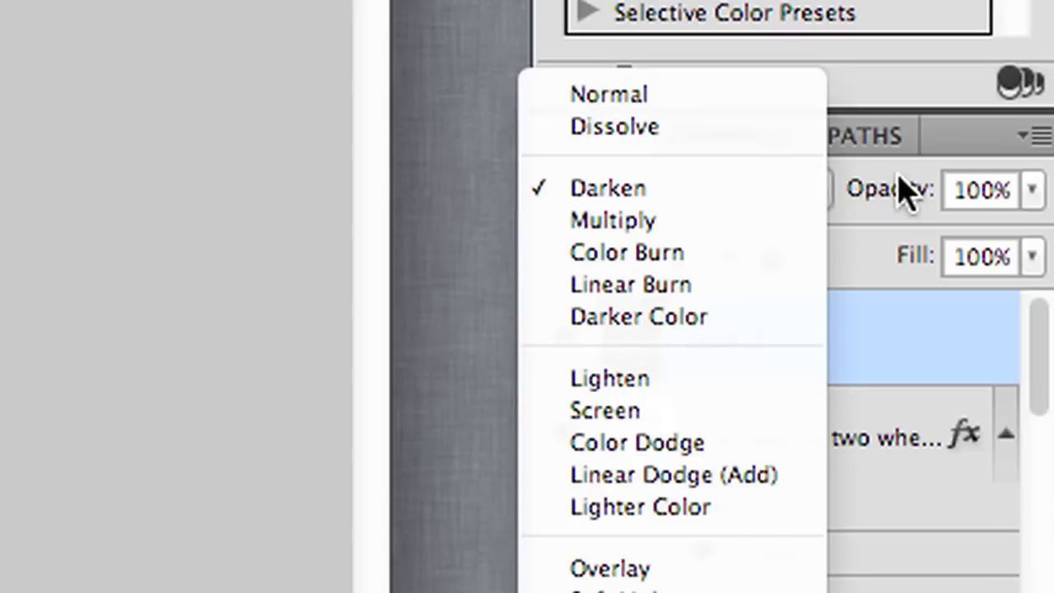
{"action": "left_click", "coordinate": [676, 569]}
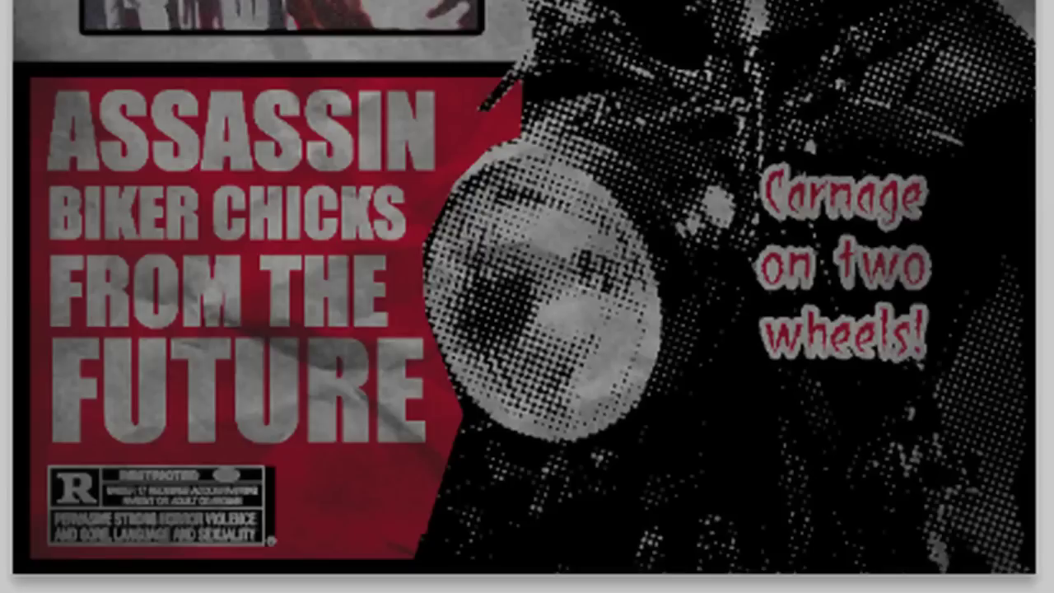
{"action": "left_click", "coordinate": [1030, 236]}
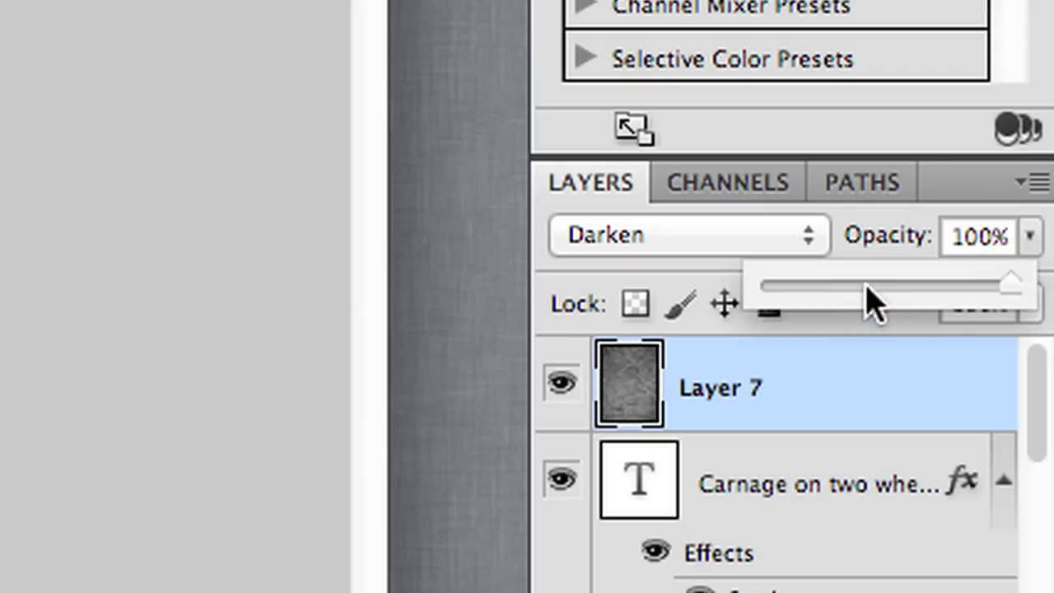
{"action": "left_click", "coordinate": [865, 284]}
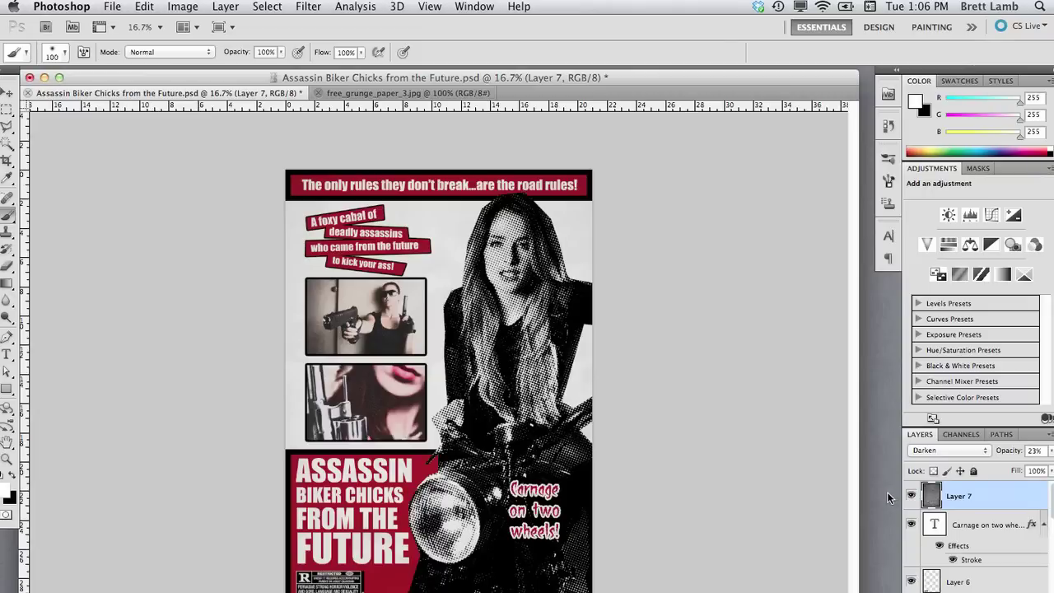
Step: Open Vintage Scrap Paper.png from the Grindhouse folder and copy the whole image into the poster as a new layer
{"action": "left_click", "coordinate": [113, 7]}
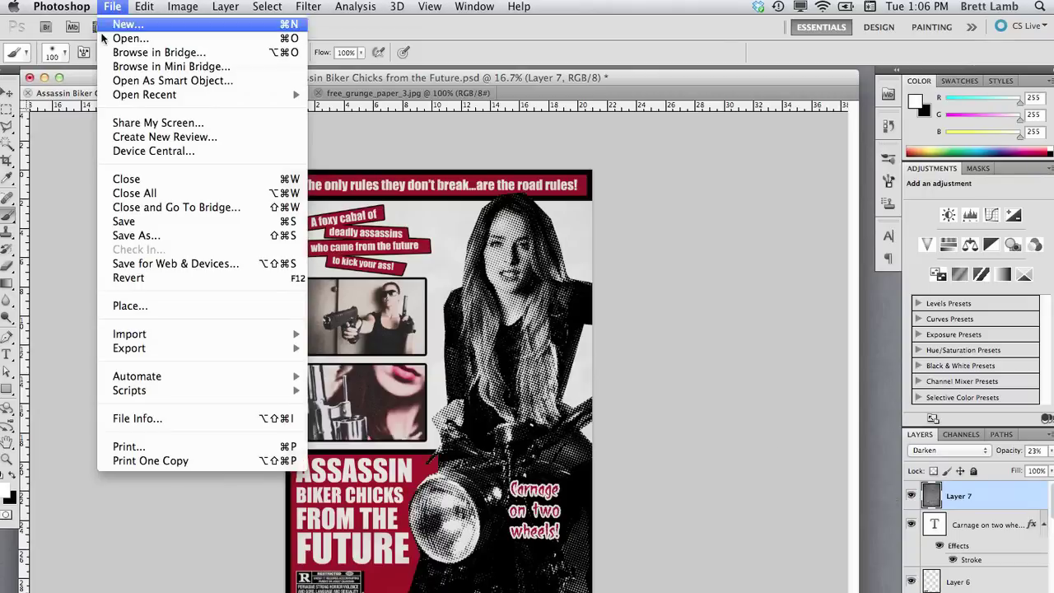
{"action": "left_click", "coordinate": [104, 36]}
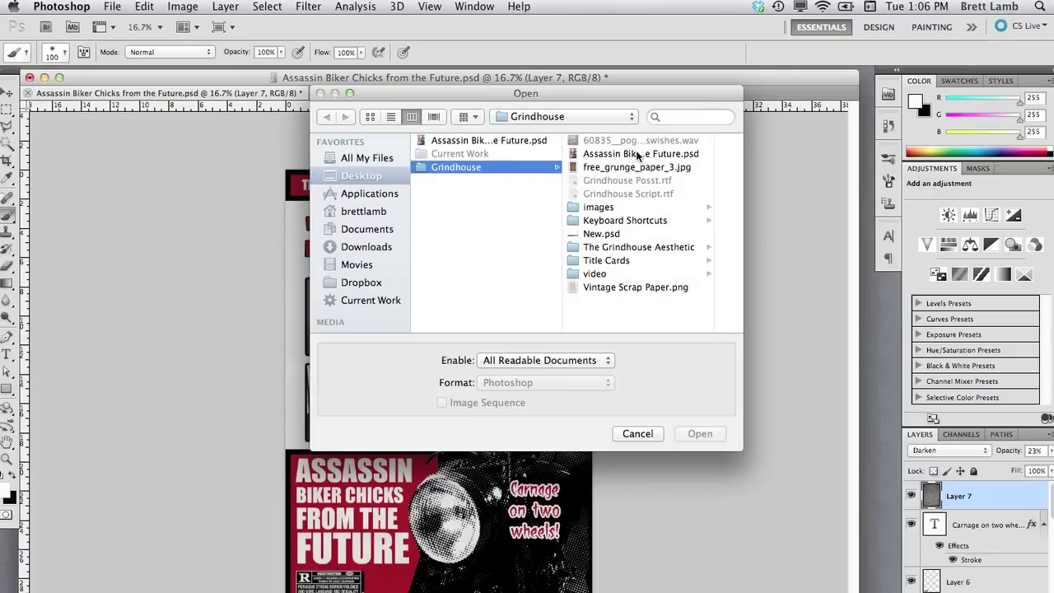
{"action": "left_click", "coordinate": [638, 287]}
{"action": "left_click", "coordinate": [700, 434]}
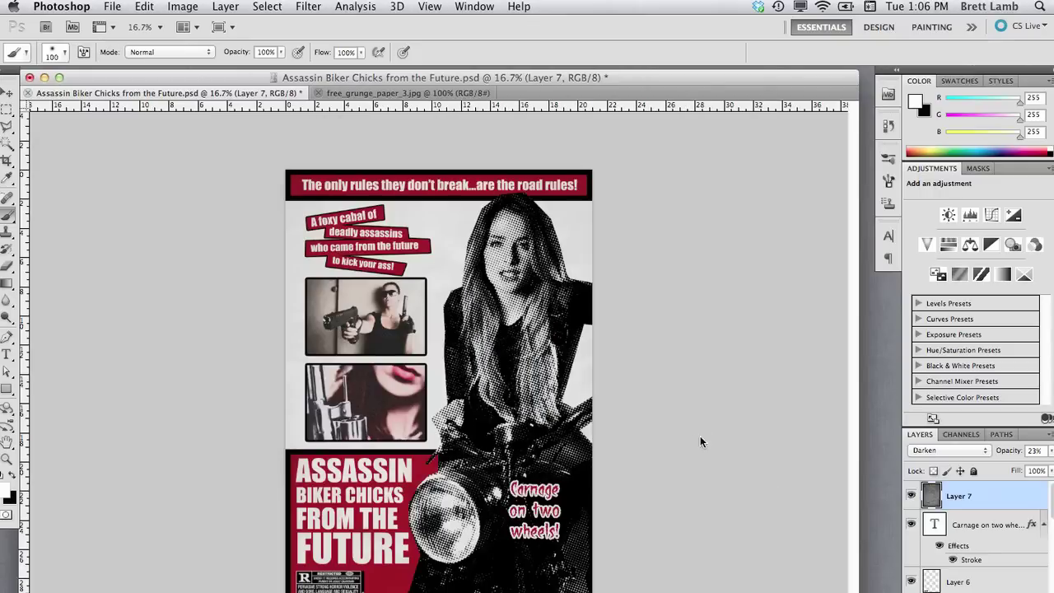
{"action": "key", "text": "super+a"}
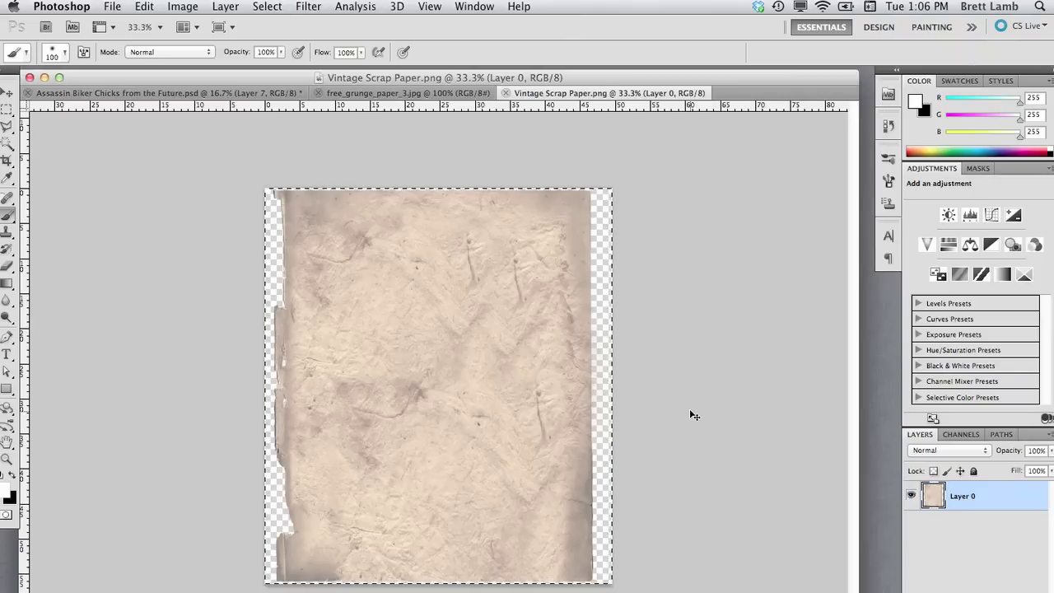
{"action": "left_click_drag", "start_coordinate": [663, 397], "coordinate": [255, 123]}
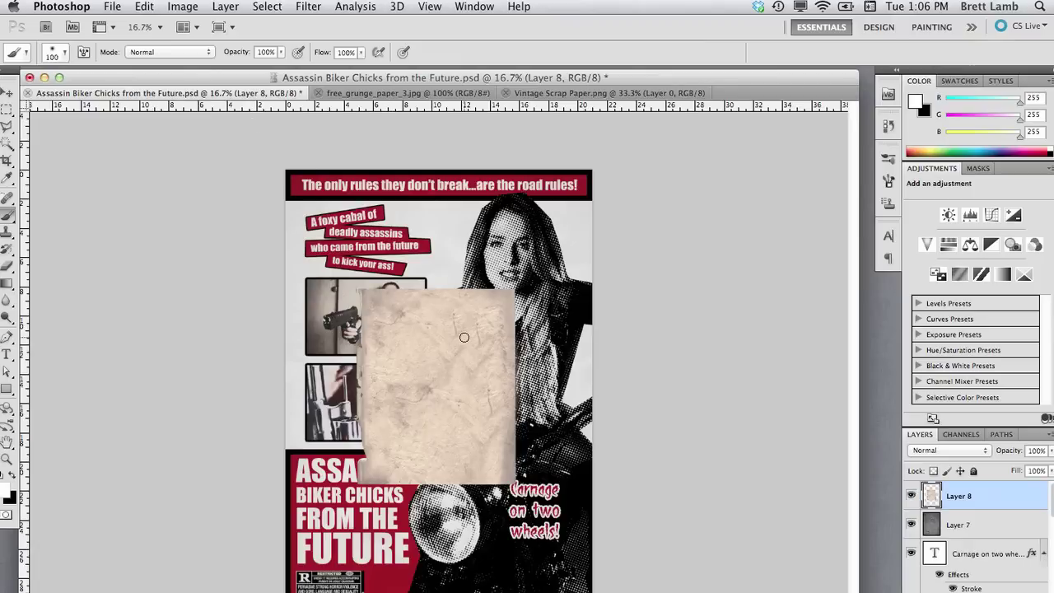
Step: Enlarge the vintage scrap paper layer to 239.49% to cover the whole poster and set its blend mode to Overlay
{"action": "key", "text": "ctrl+t"}
{"action": "left_click_drag", "start_coordinate": [407, 314], "coordinate": [379, 239]}
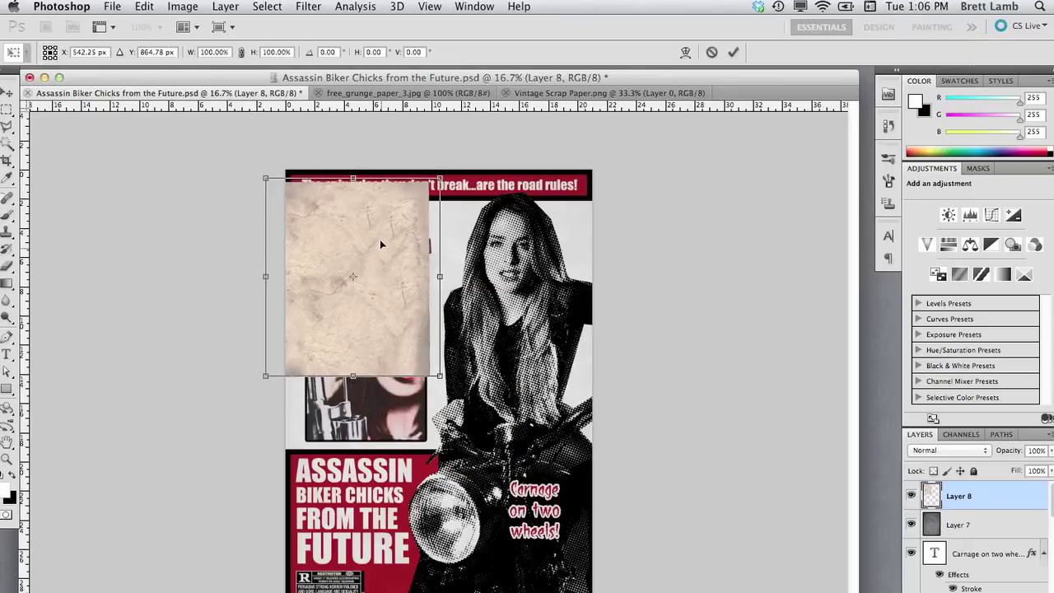
{"action": "left_click_drag", "start_coordinate": [431, 357], "coordinate": [706, 591]}
{"action": "left_click_drag", "start_coordinate": [585, 484], "coordinate": [529, 470]}
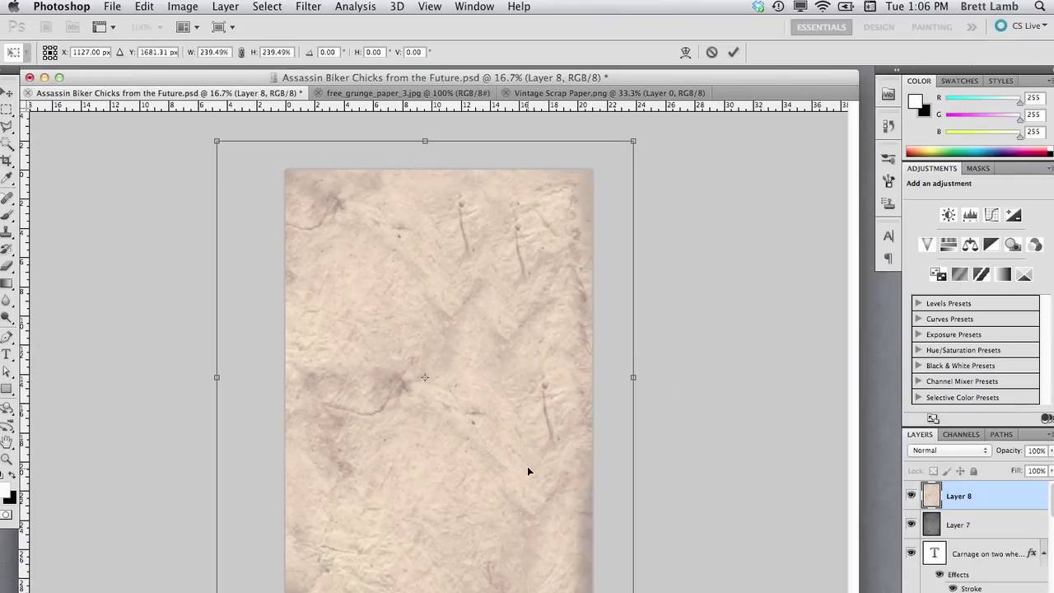
{"action": "key", "text": "Return"}
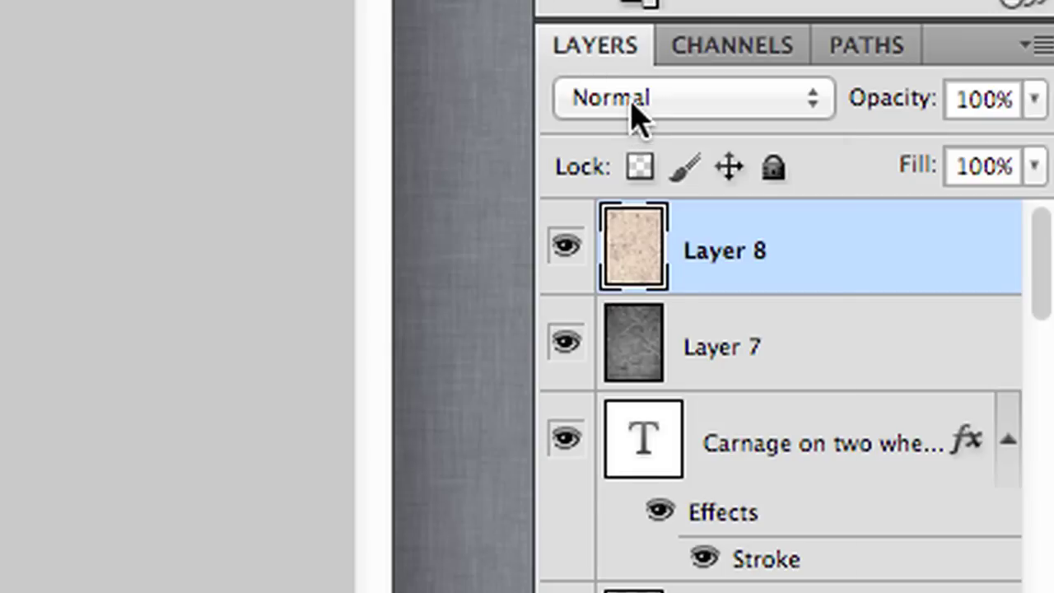
{"action": "left_click", "coordinate": [638, 102]}
{"action": "left_click", "coordinate": [628, 572]}
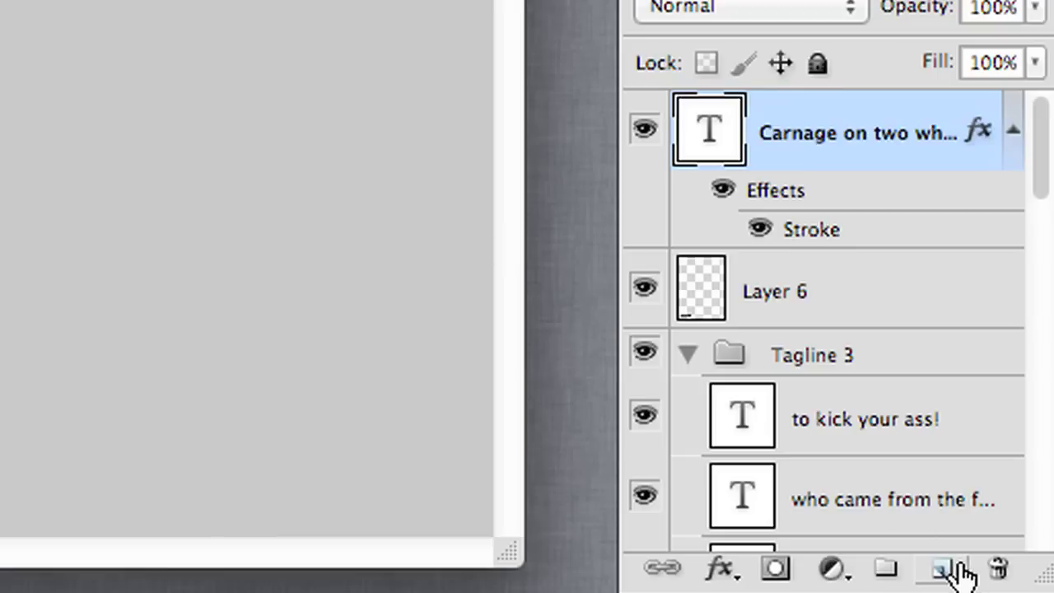
Step: Add a new layer above the "Carnage on two wheels!" text layer and activate the Gradient tool
{"action": "left_click", "coordinate": [955, 576]}
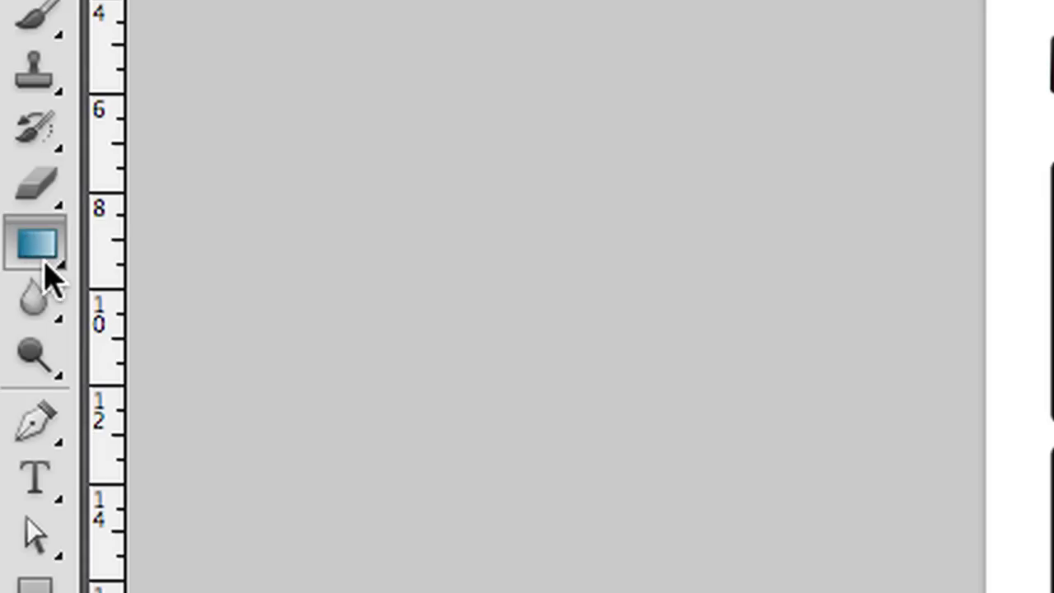
{"action": "left_click", "coordinate": [10, 280]}
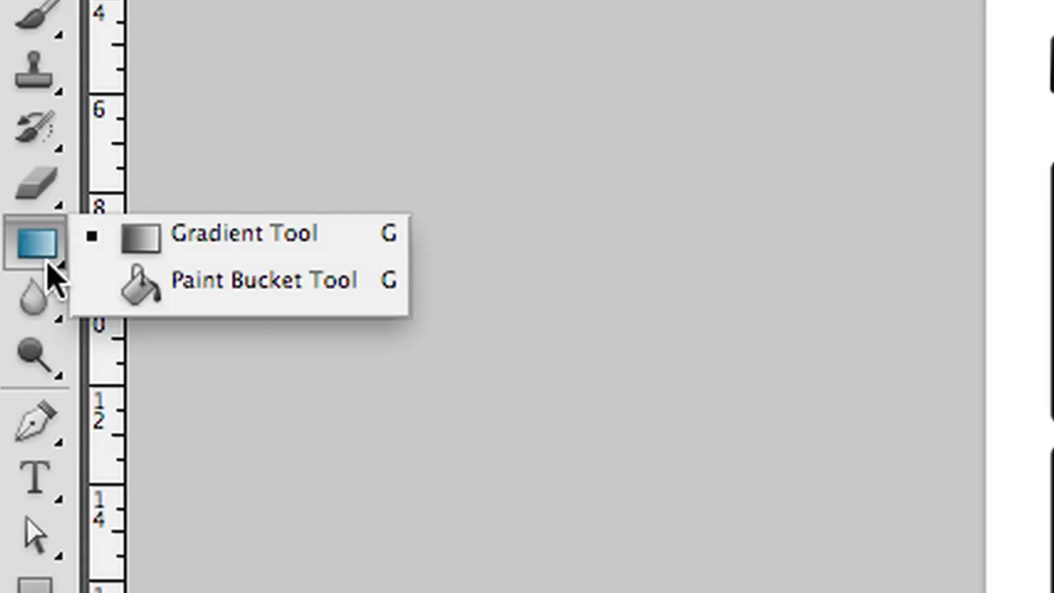
{"action": "left_click", "coordinate": [141, 238]}
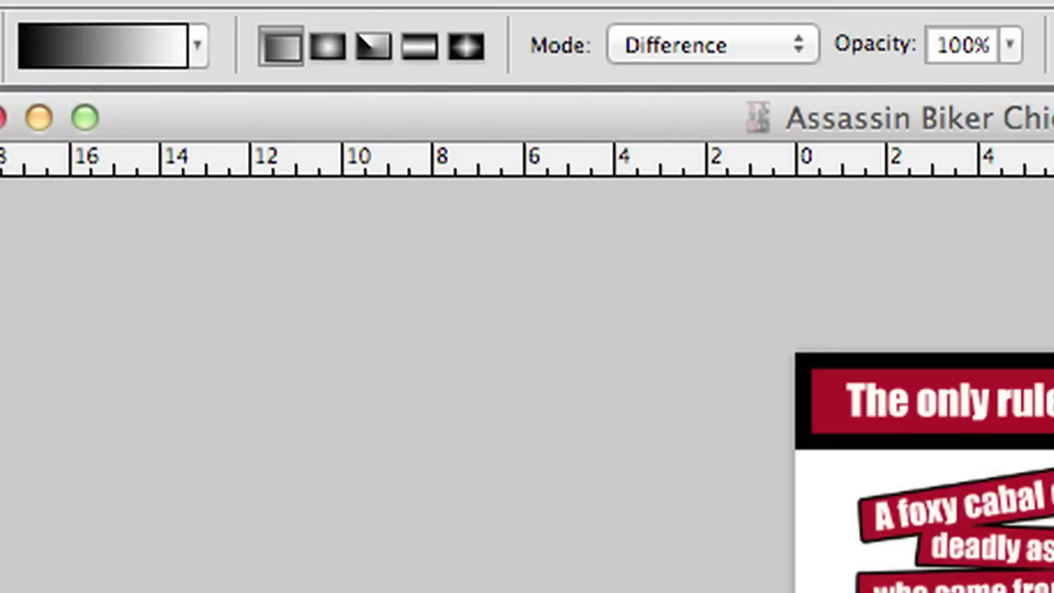
Step: Choose the Black, White preset in the Gradient Editor for the Gradient tool
{"action": "key", "text": "i"}
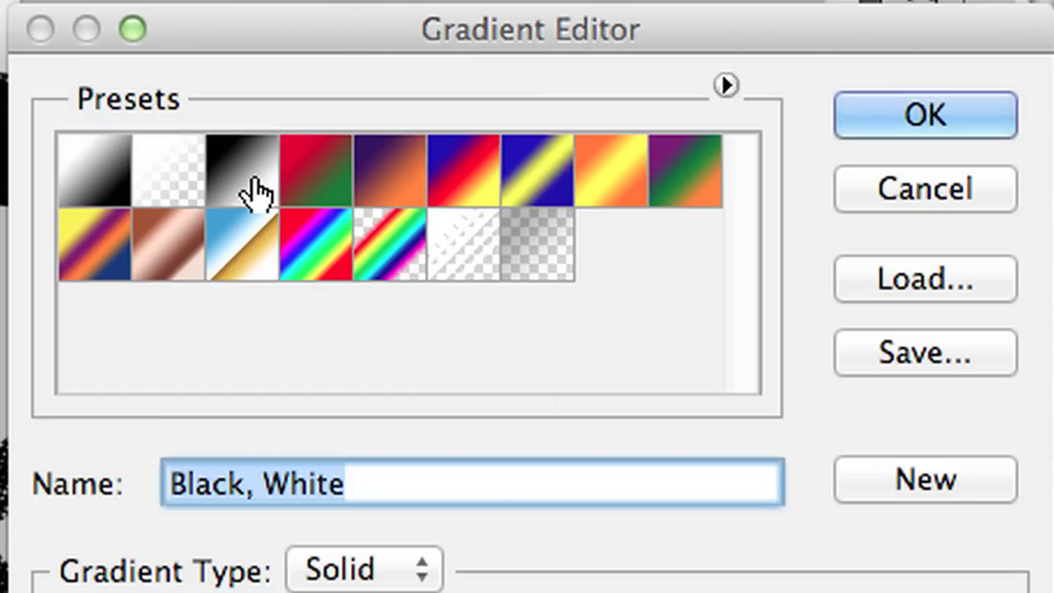
{"action": "double_click", "coordinate": [673, 300]}
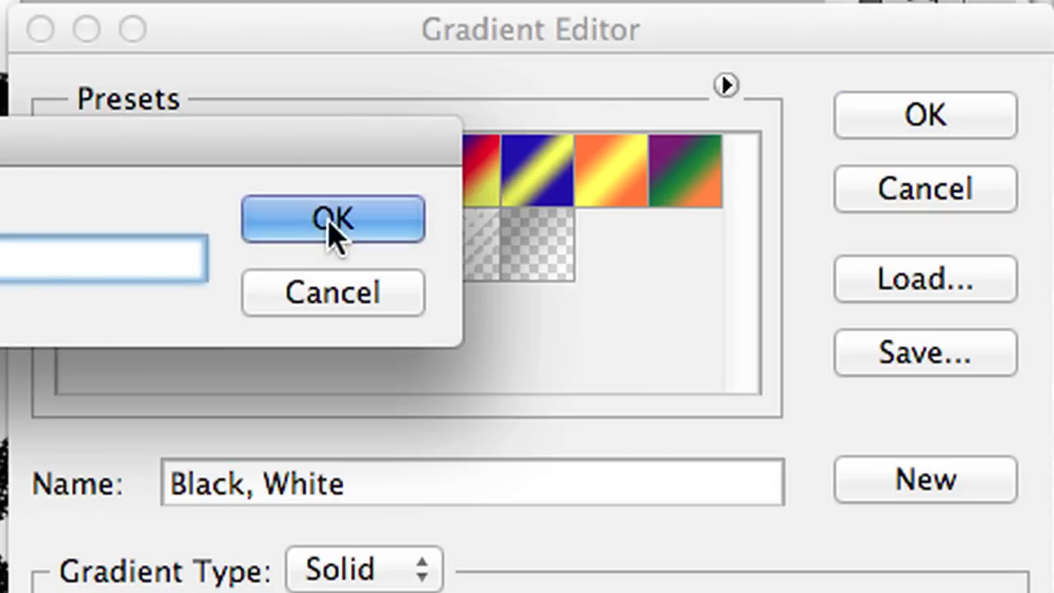
{"action": "left_click", "coordinate": [697, 310]}
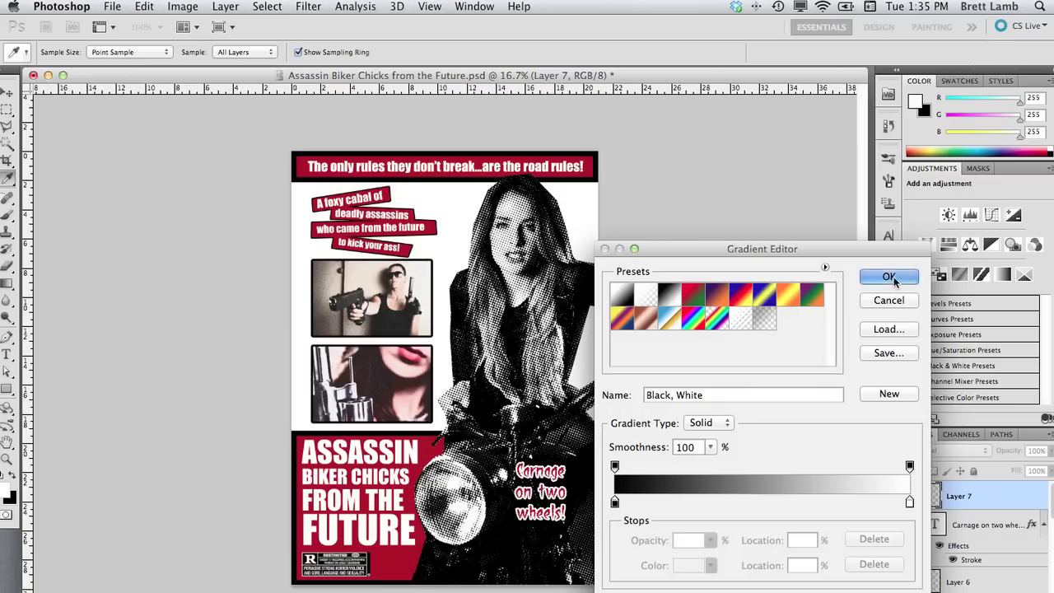
{"action": "left_click", "coordinate": [926, 115]}
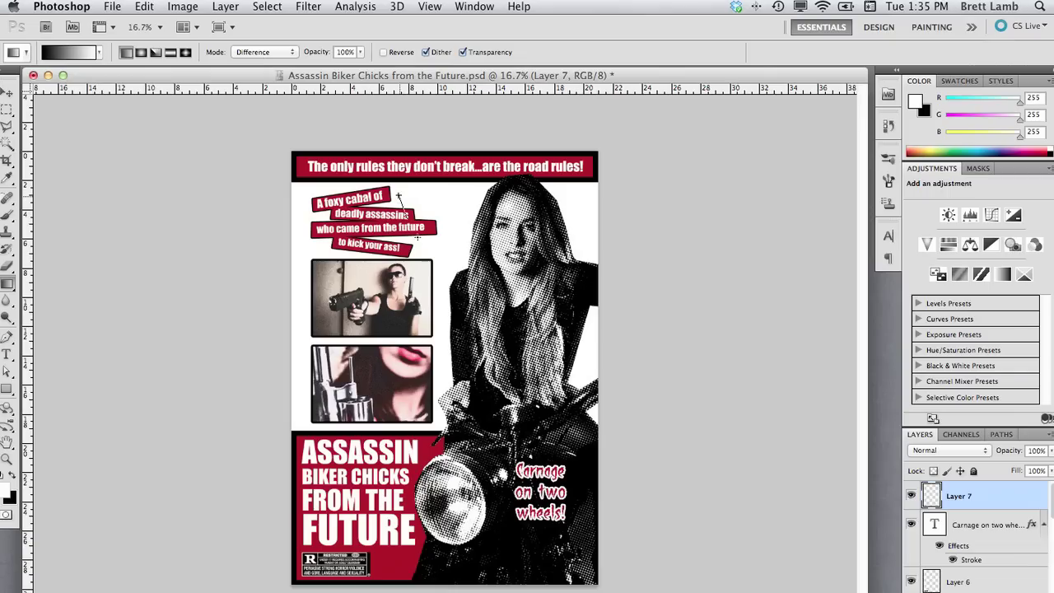
Step: Draw seven overlapping black-to-white gradients in Difference mode across the poster on Layer 7, varying their directions and lengths
{"action": "left_click_drag", "start_coordinate": [399, 196], "coordinate": [483, 429]}
{"action": "left_click_drag", "start_coordinate": [393, 412], "coordinate": [365, 476]}
{"action": "left_click_drag", "start_coordinate": [429, 394], "coordinate": [489, 372]}
{"action": "left_click_drag", "start_coordinate": [400, 230], "coordinate": [462, 450]}
{"action": "left_click_drag", "start_coordinate": [449, 375], "coordinate": [450, 305]}
{"action": "left_click_drag", "start_coordinate": [384, 539], "coordinate": [372, 436]}
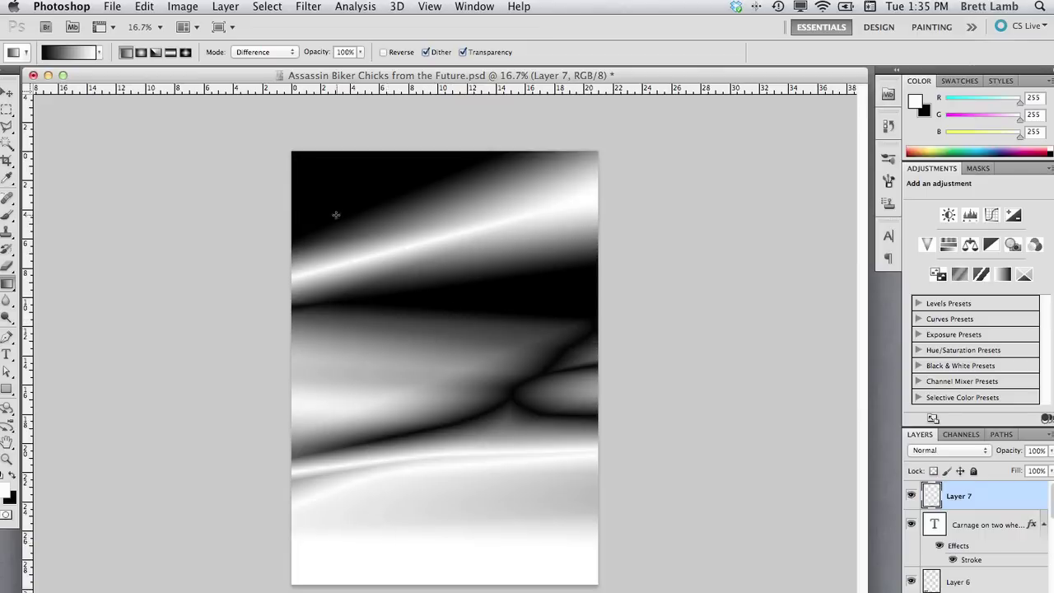
{"action": "left_click_drag", "start_coordinate": [336, 215], "coordinate": [456, 355]}
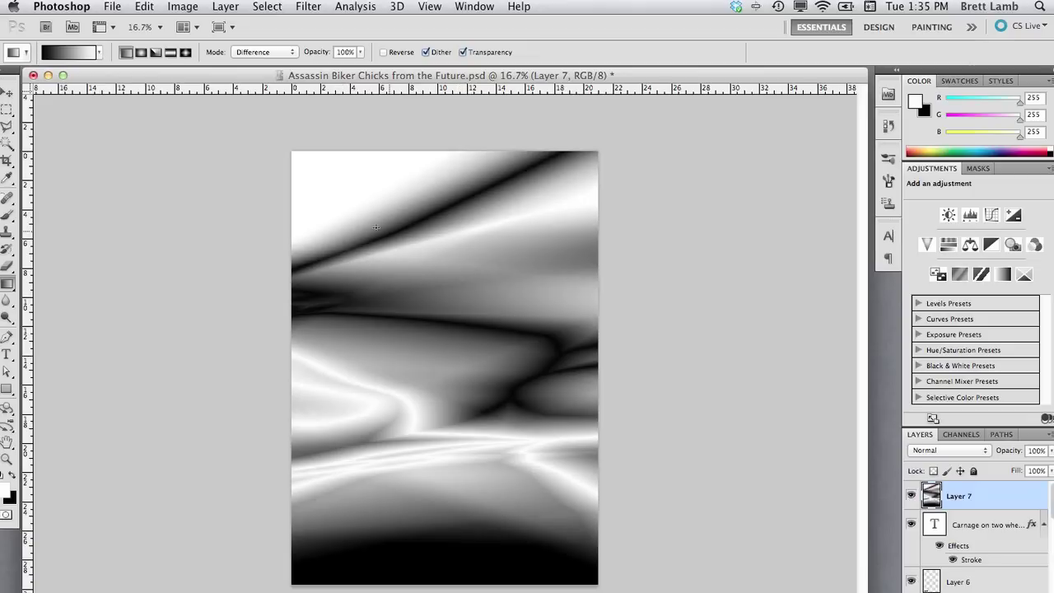
Step: Apply the Emboss filter to the gradient layer with angle 135°, height 36 pixels and amount 500%
{"action": "left_click", "coordinate": [318, 10]}
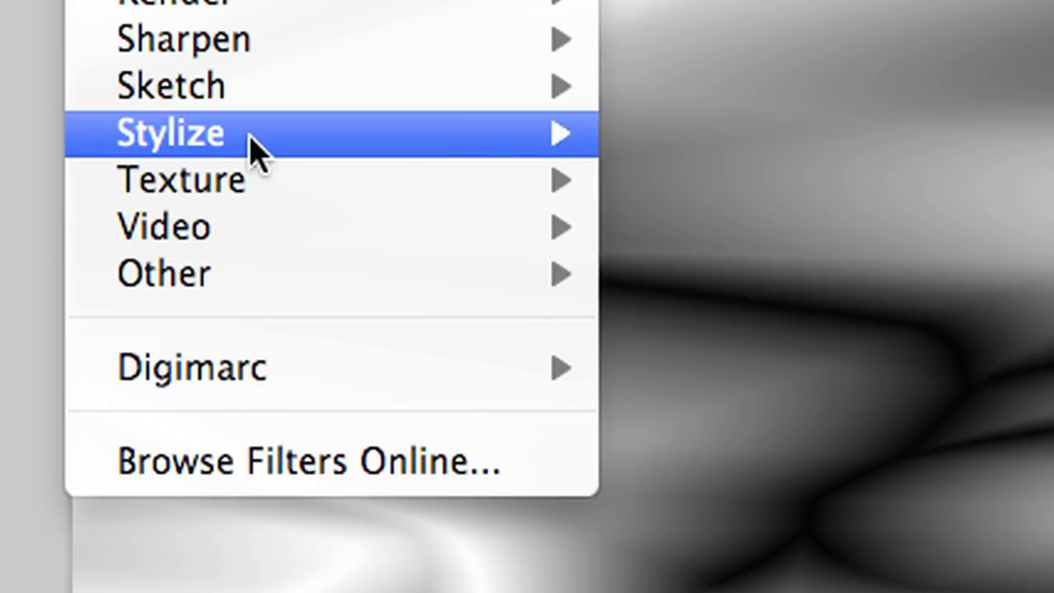
{"action": "mouse_move", "coordinate": [375, 281]}
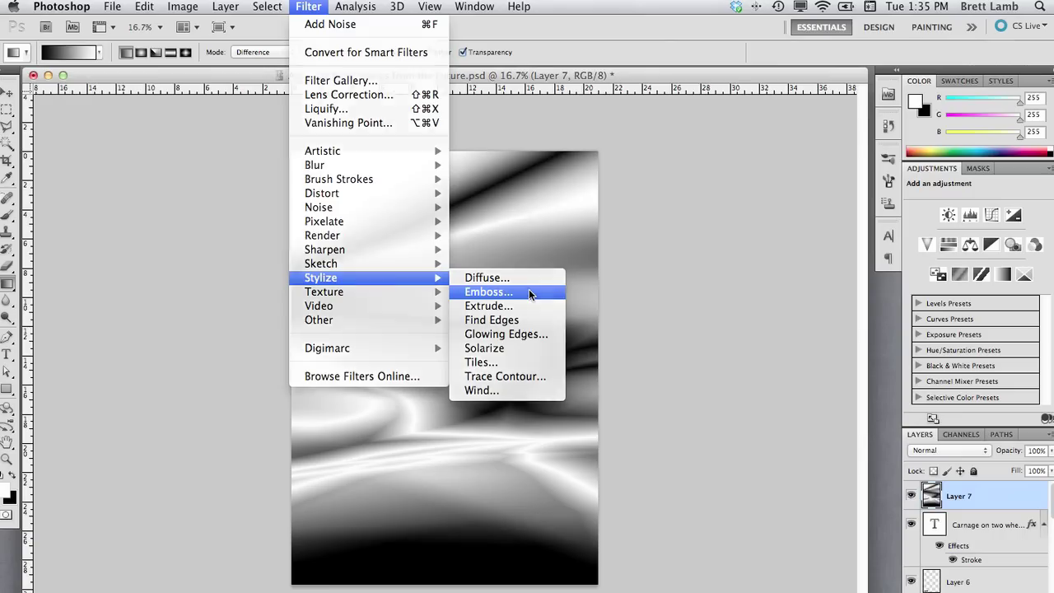
{"action": "left_click", "coordinate": [872, 189]}
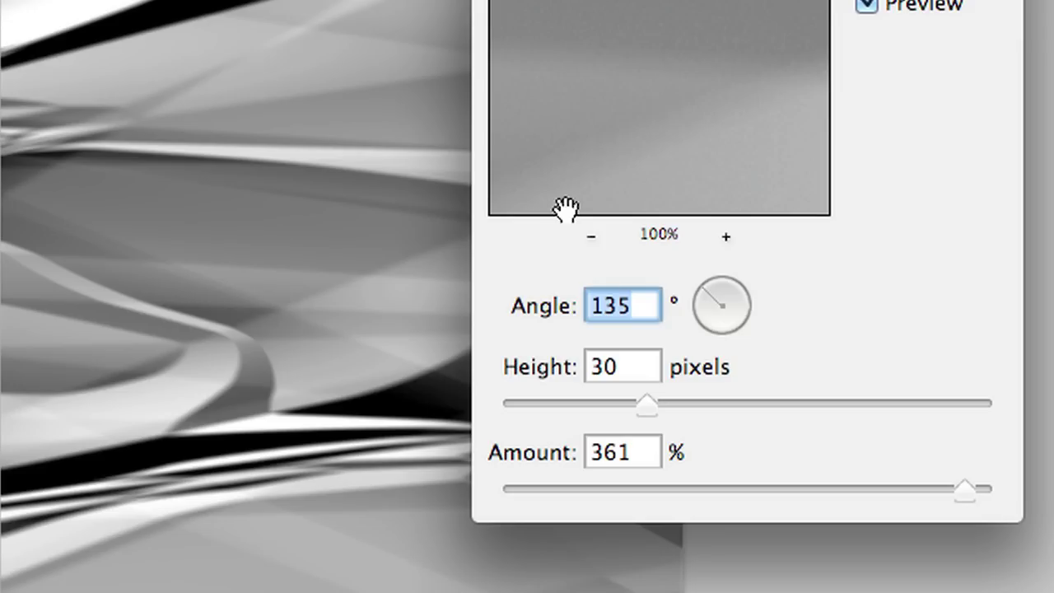
{"action": "left_click_drag", "start_coordinate": [956, 487], "coordinate": [917, 493]}
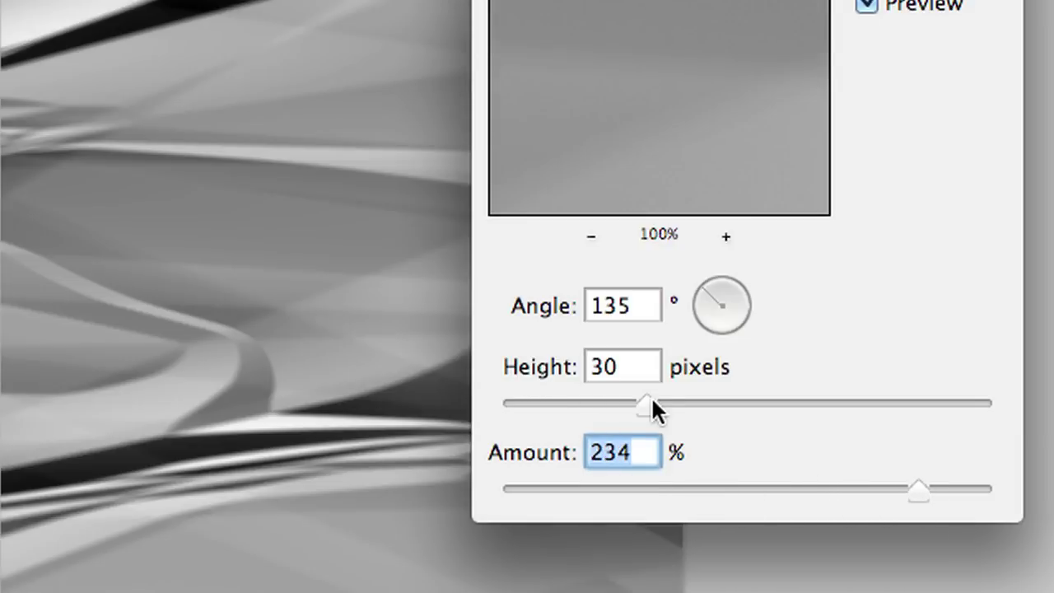
{"action": "left_click_drag", "start_coordinate": [651, 402], "coordinate": [682, 402]}
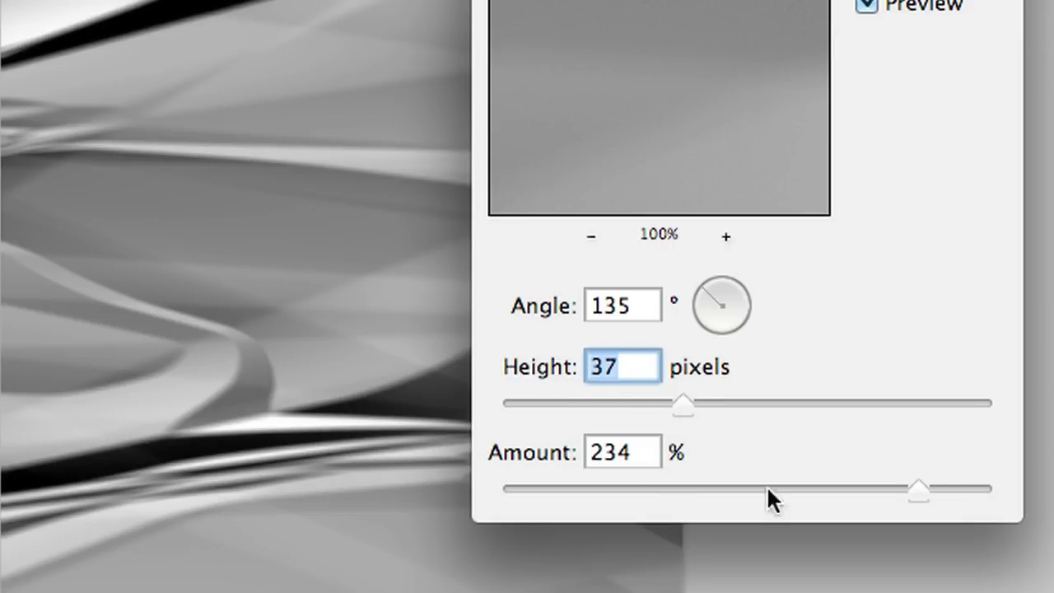
{"action": "left_click_drag", "start_coordinate": [919, 491], "coordinate": [1011, 494]}
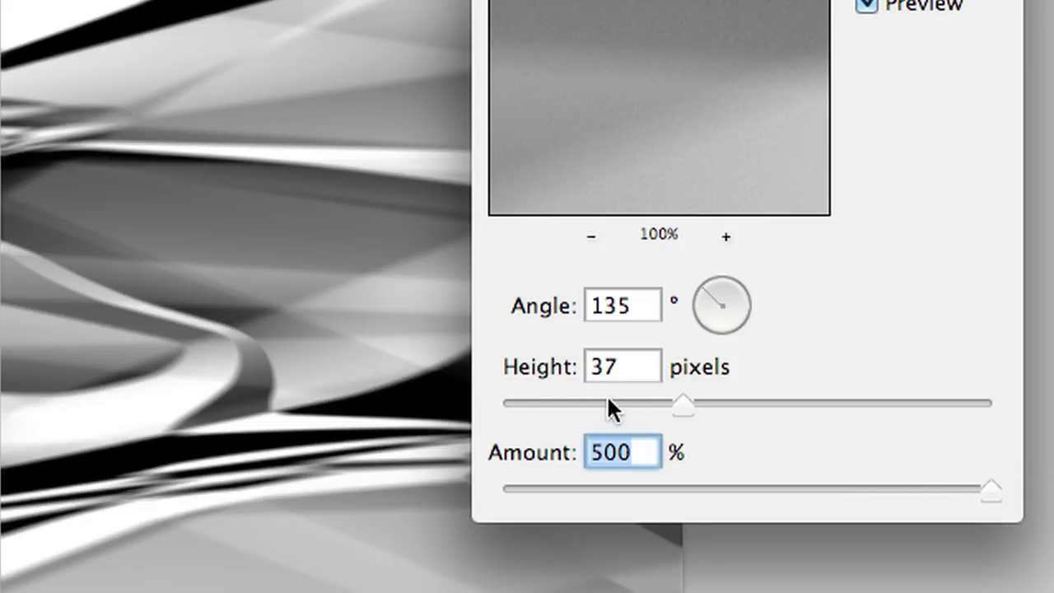
{"action": "left_click", "coordinate": [540, 402]}
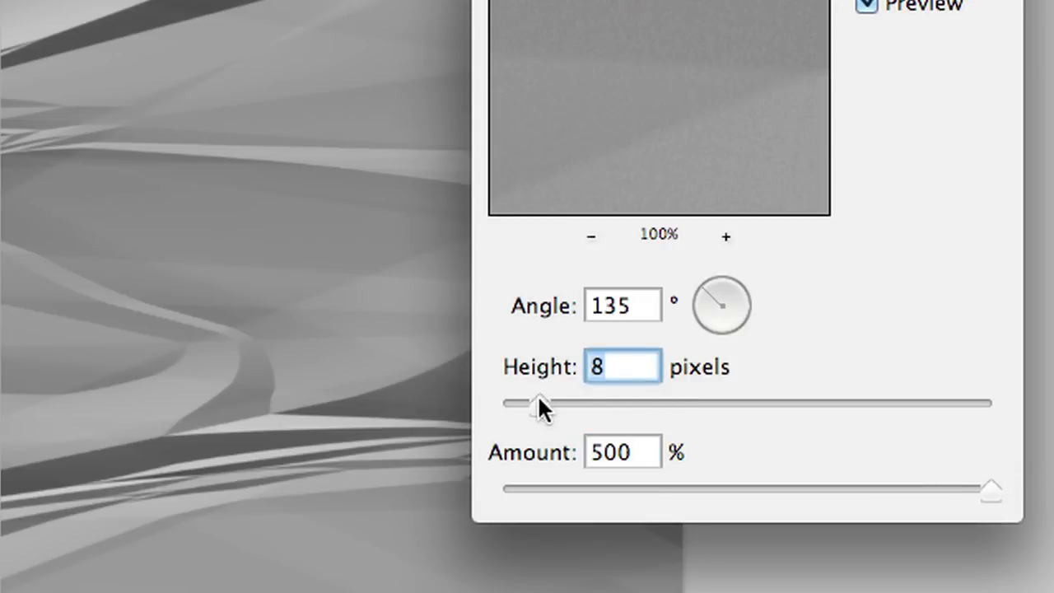
{"action": "mouse_move", "coordinate": [686, 403]}
{"action": "left_mouse_down"}
{"action": "mouse_move", "coordinate": [696, 405]}
{"action": "mouse_move", "coordinate": [677, 404]}
{"action": "left_mouse_up"}
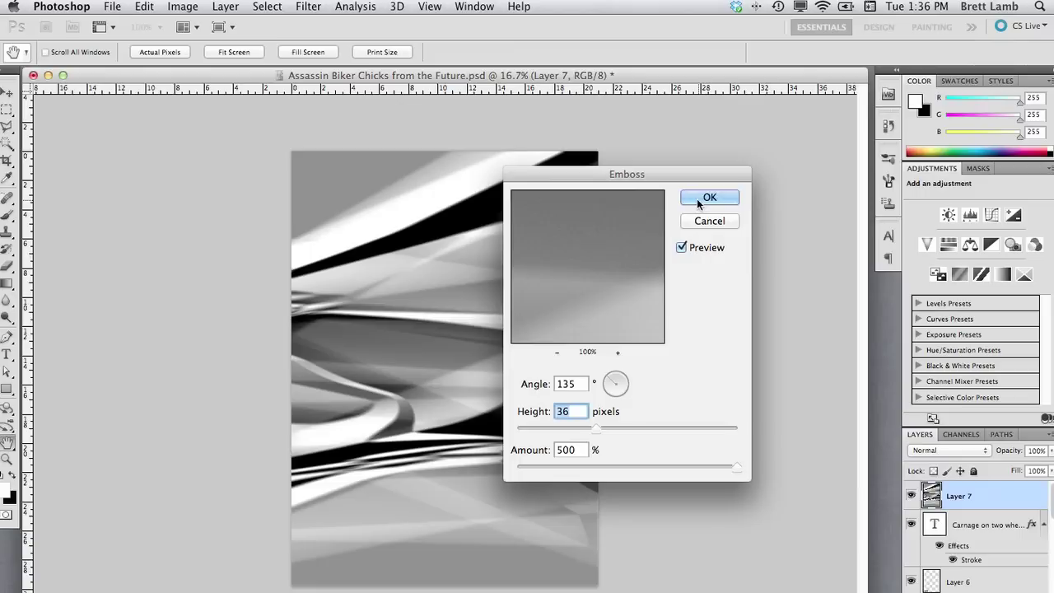
{"action": "left_click", "coordinate": [697, 199]}
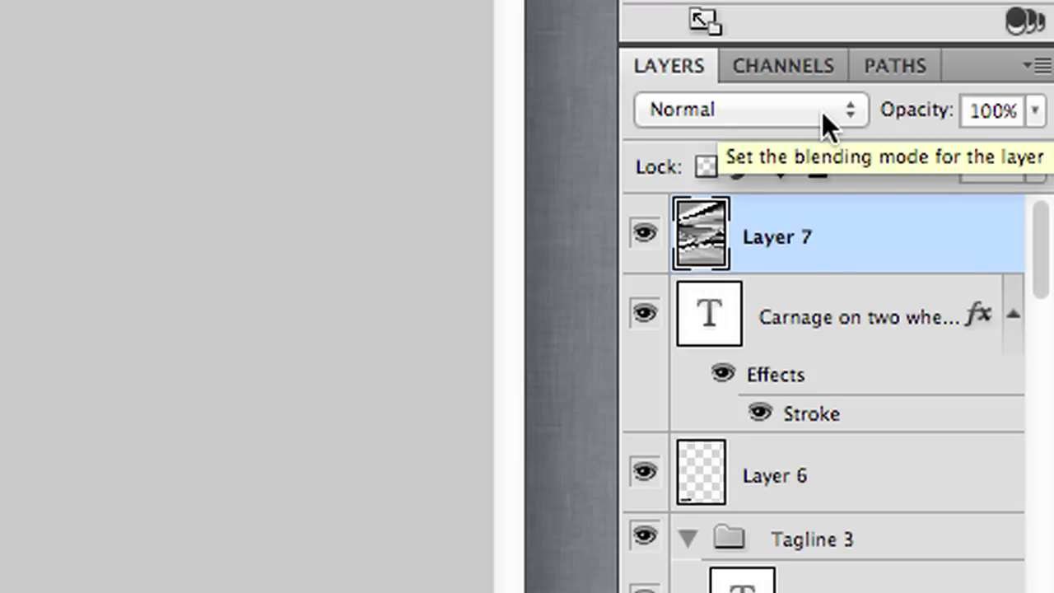
Step: Try the Overlay blend mode on the embossed gradient layer, switch it to Darken, and lower its opacity
{"action": "left_click", "coordinate": [974, 452]}
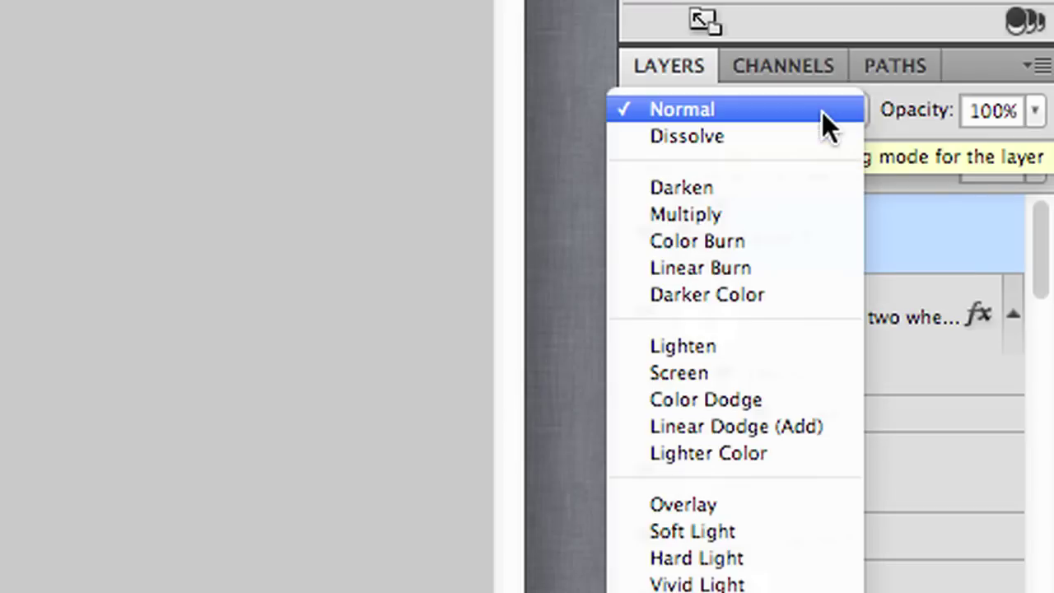
{"action": "left_click", "coordinate": [741, 504]}
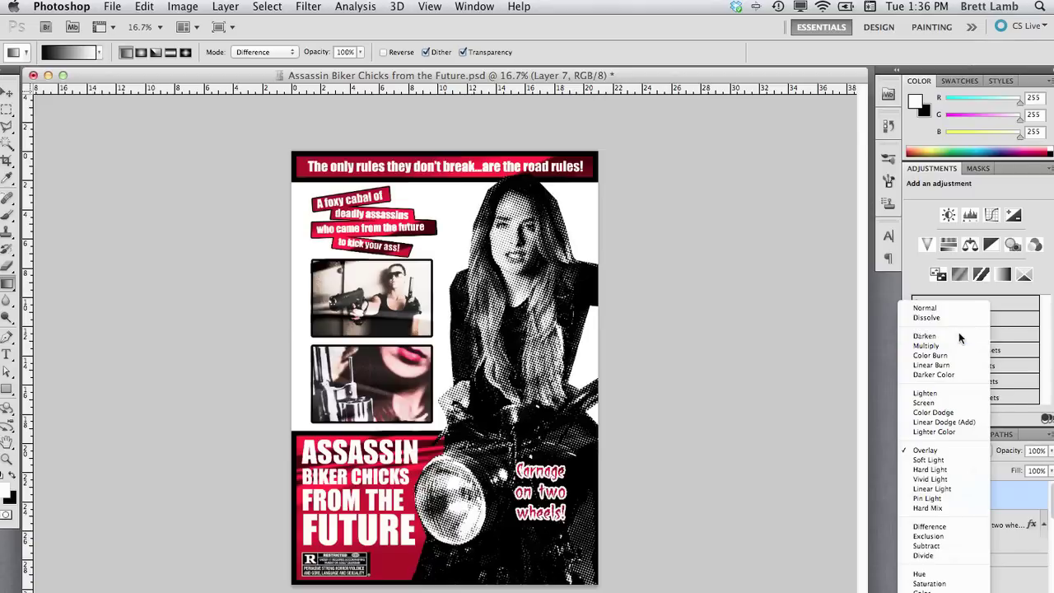
{"action": "left_click", "coordinate": [958, 332]}
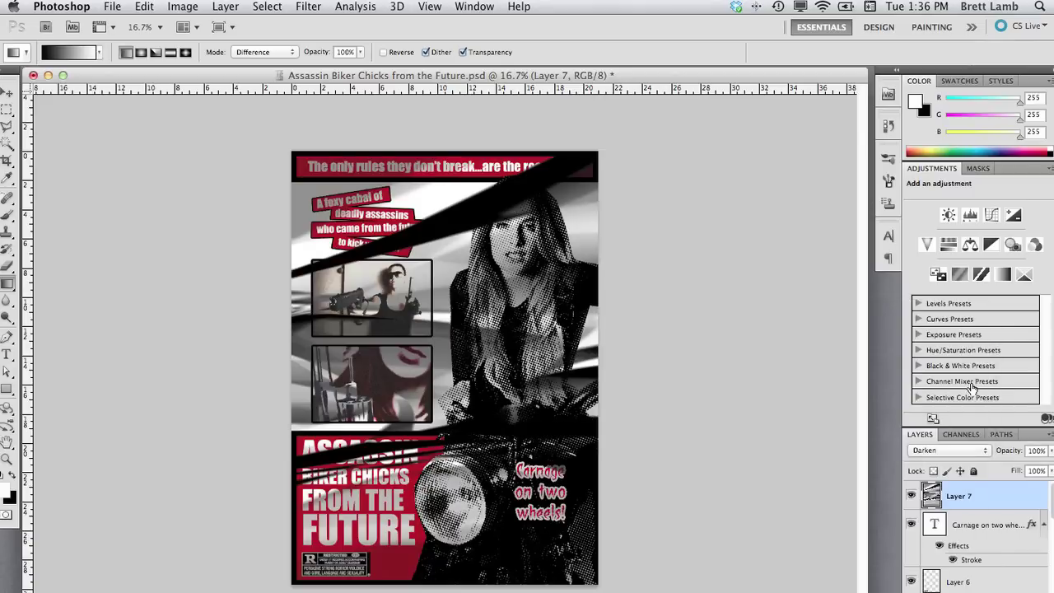
{"action": "left_click", "coordinate": [1050, 450]}
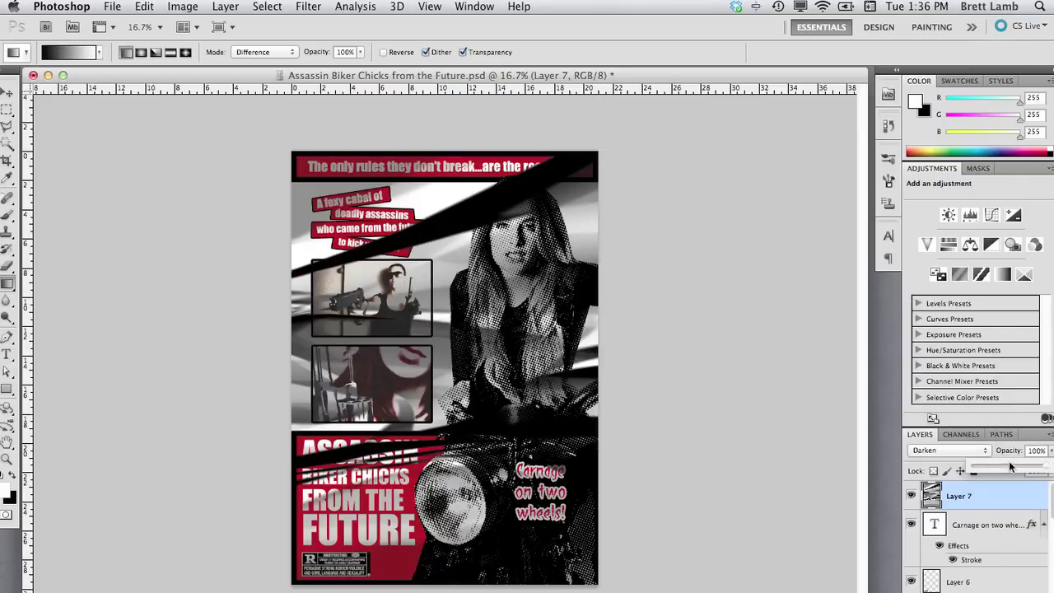
{"action": "left_click", "coordinate": [995, 468]}
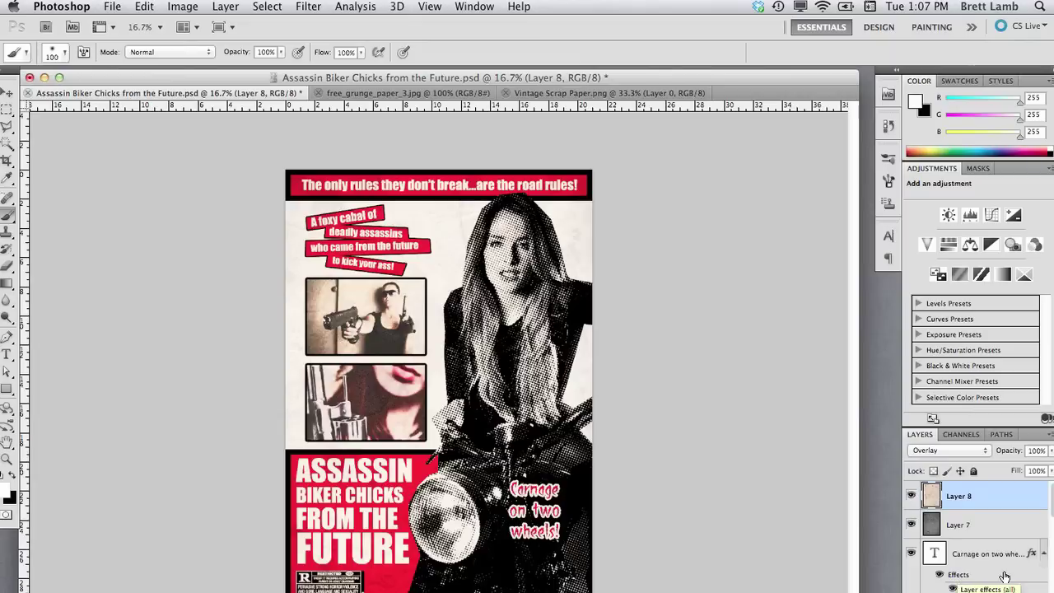
Step: Select all layers from Layer 8 down to Background and convert them to a single Smart Object
{"action": "scroll", "coordinate": [1006, 576], "scroll_direction": "down", "scroll_amount": 5}
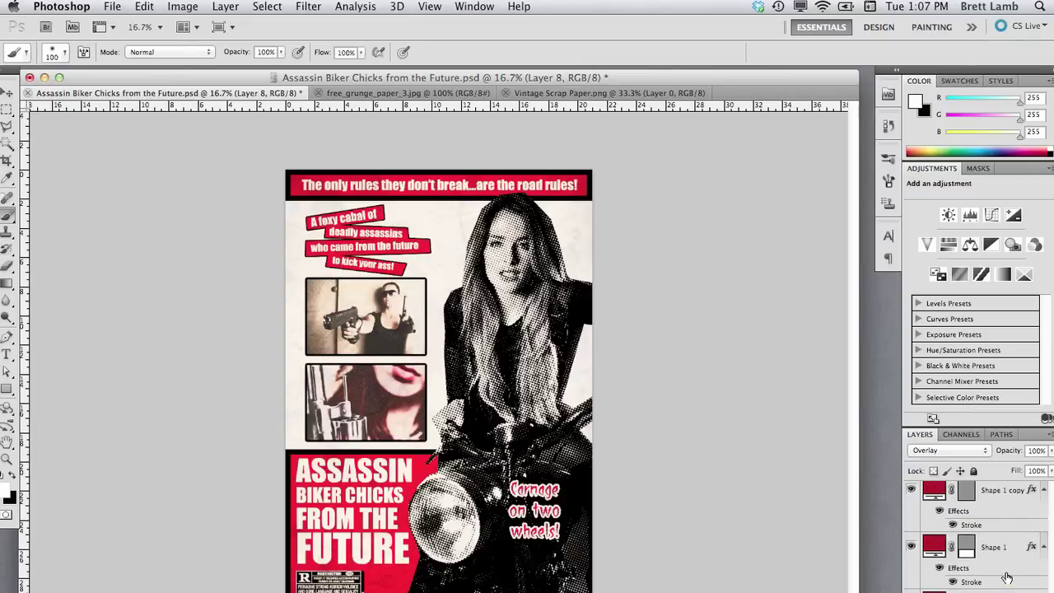
{"action": "scroll", "coordinate": [1006, 576], "scroll_direction": "up", "scroll_amount": 5}
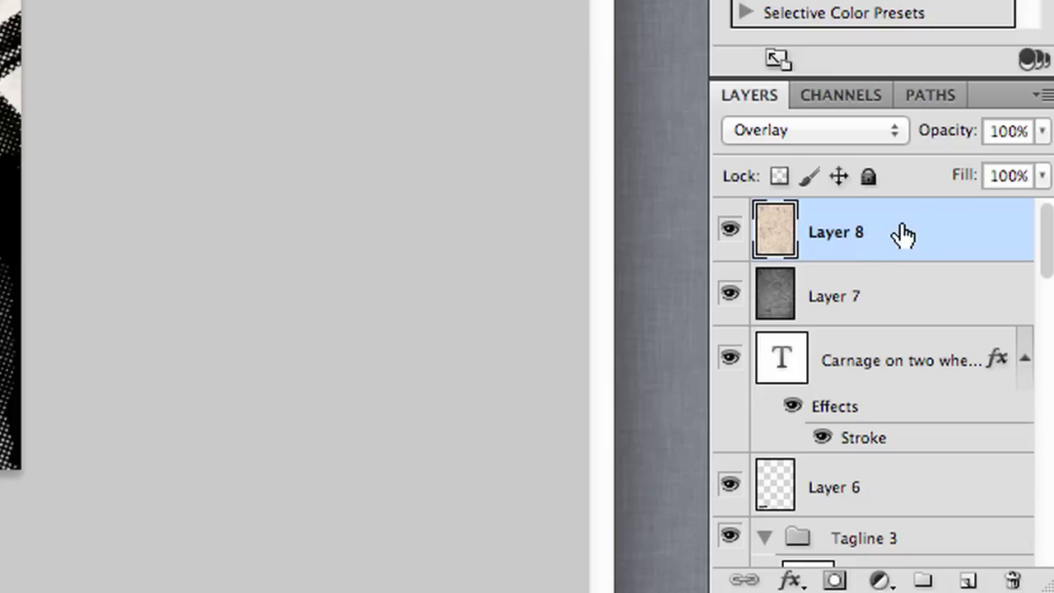
{"action": "scroll", "coordinate": [903, 234], "scroll_direction": "down", "scroll_amount": 5}
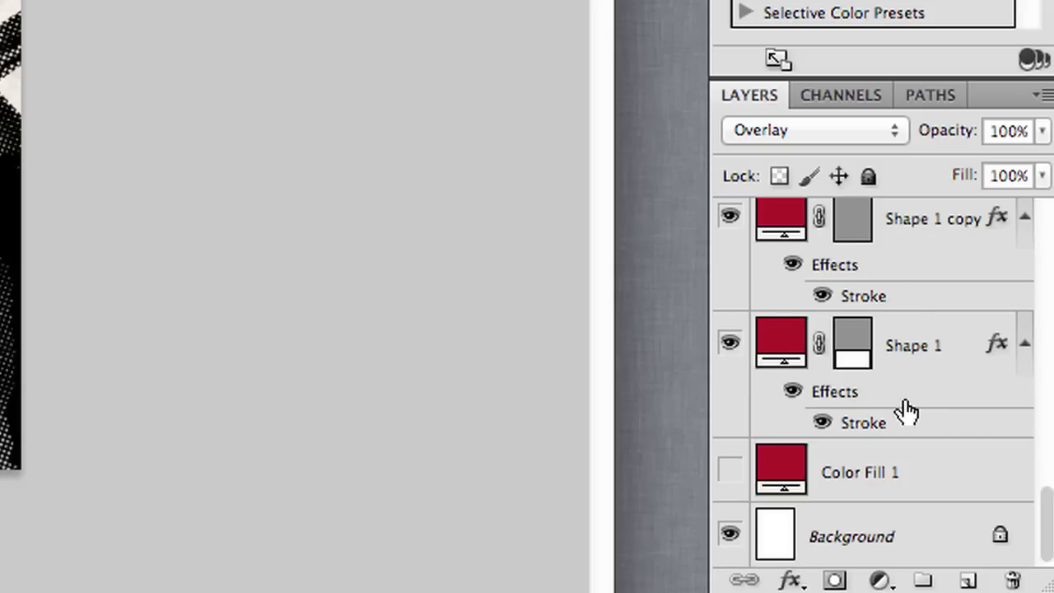
{"action": "left_click", "coordinate": [894, 535], "text": "shift"}
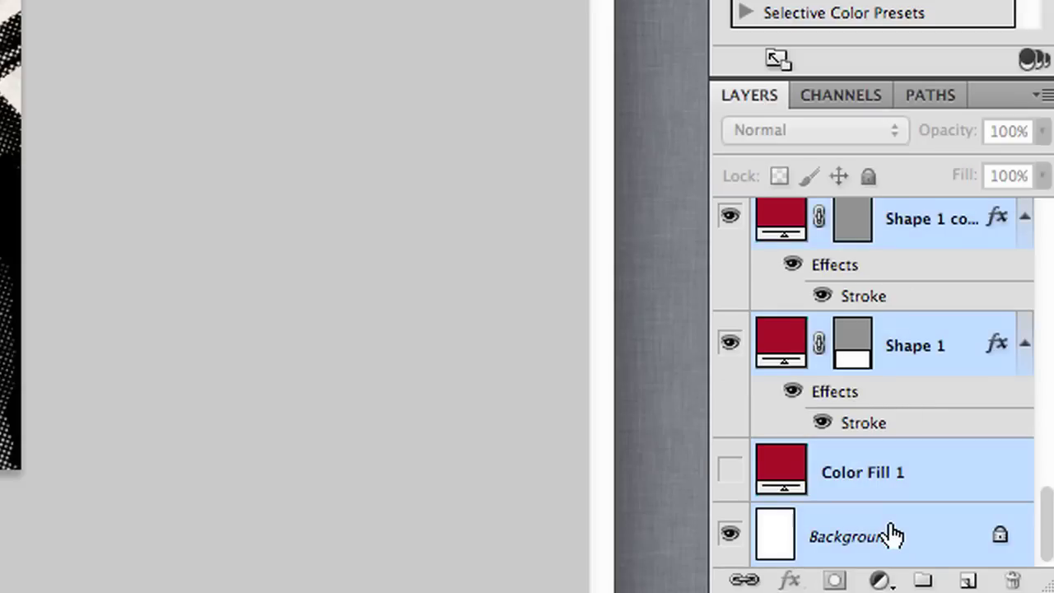
{"action": "right_click", "coordinate": [894, 535]}
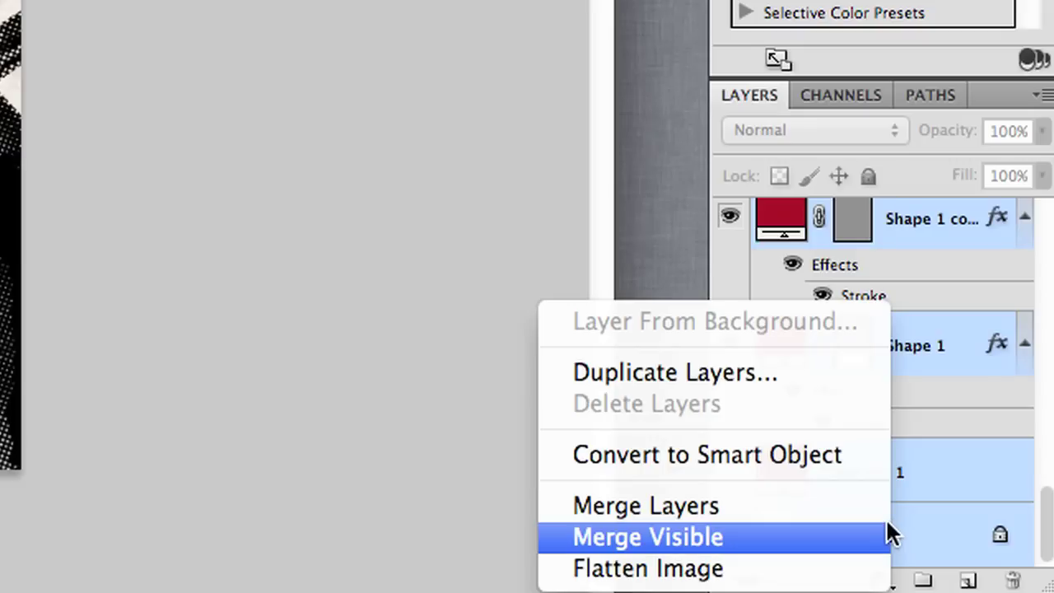
{"action": "left_click", "coordinate": [842, 455]}
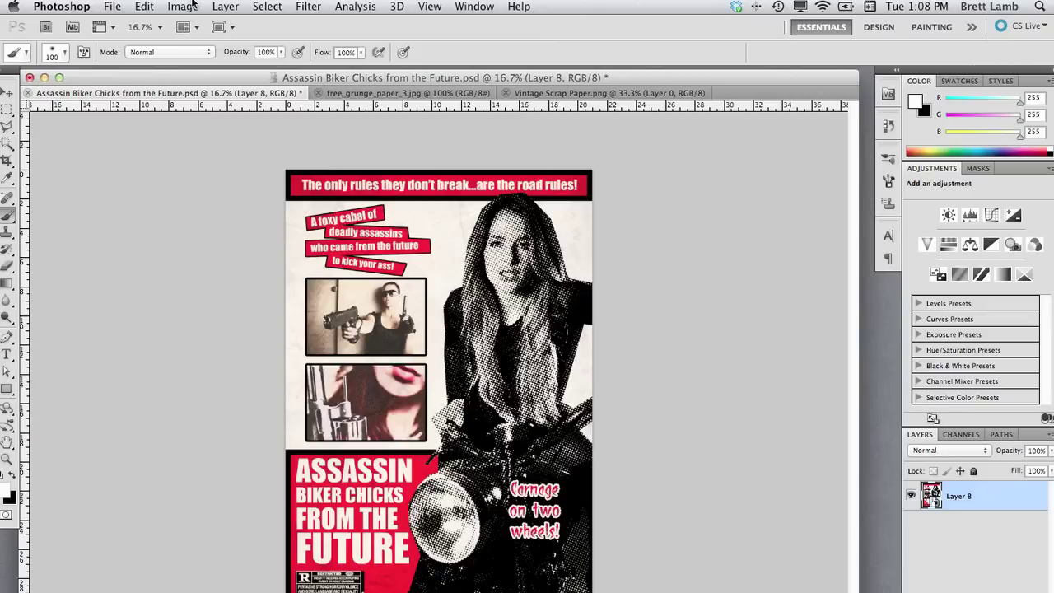
Step: Add a white layer mask to the combined poster layer
{"action": "left_click", "coordinate": [224, 5]}
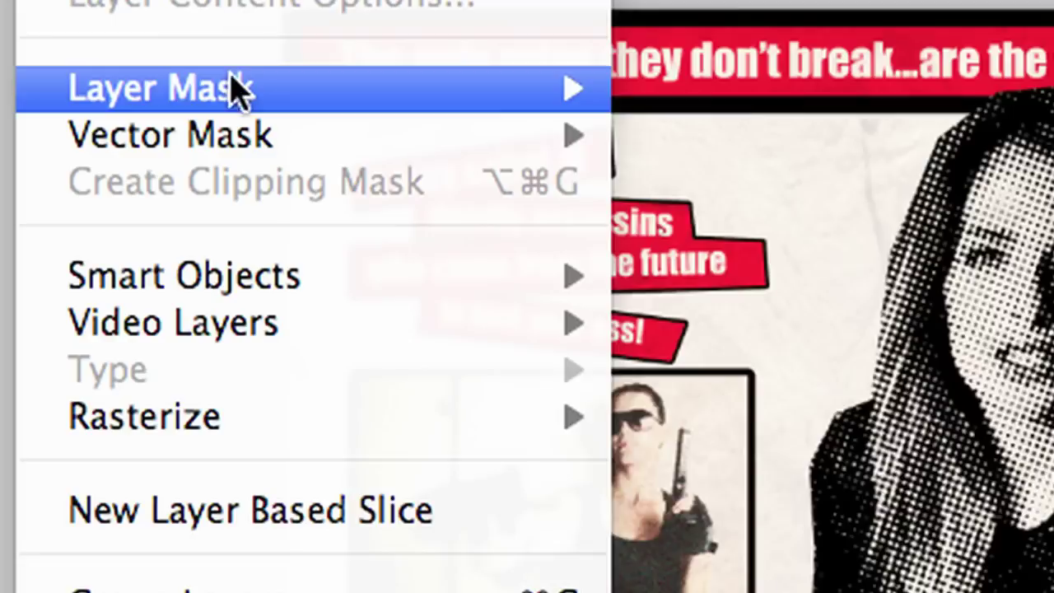
{"action": "mouse_move", "coordinate": [270, 193]}
{"action": "left_click", "coordinate": [641, 101]}
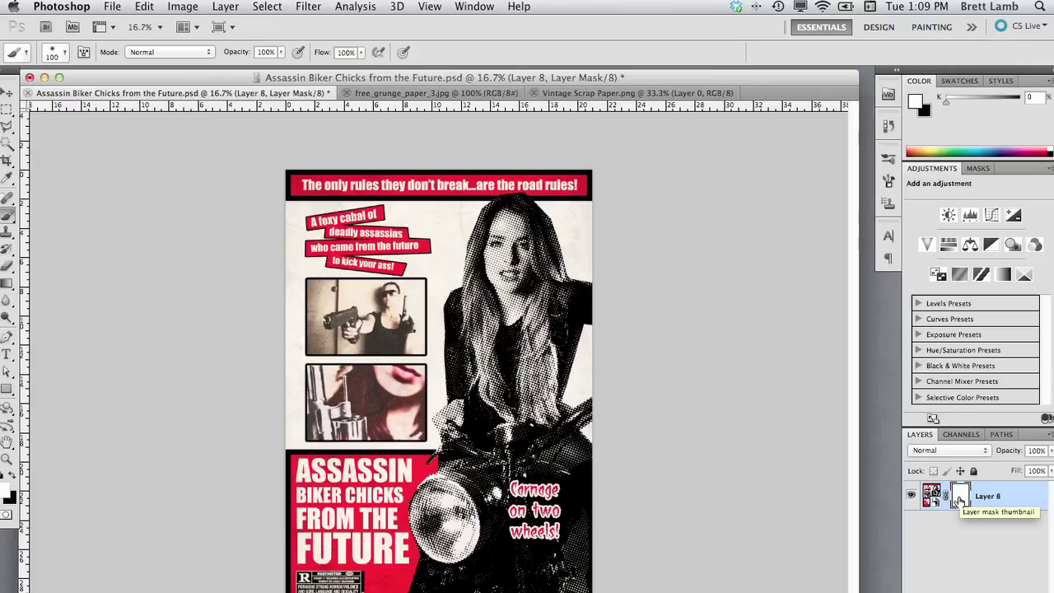
Step: Replace the Brush tool's presets with the Faux Finish Brushes and choose the last, feather-like 50 px brush tip
{"action": "key", "text": "v"}
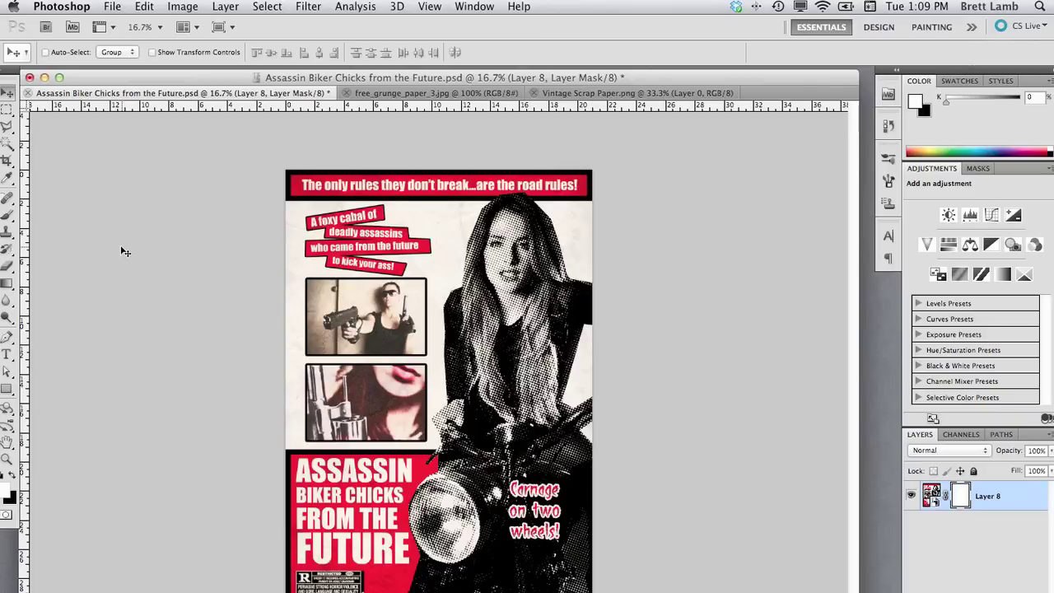
{"action": "key", "text": "b"}
{"action": "key", "text": "b"}
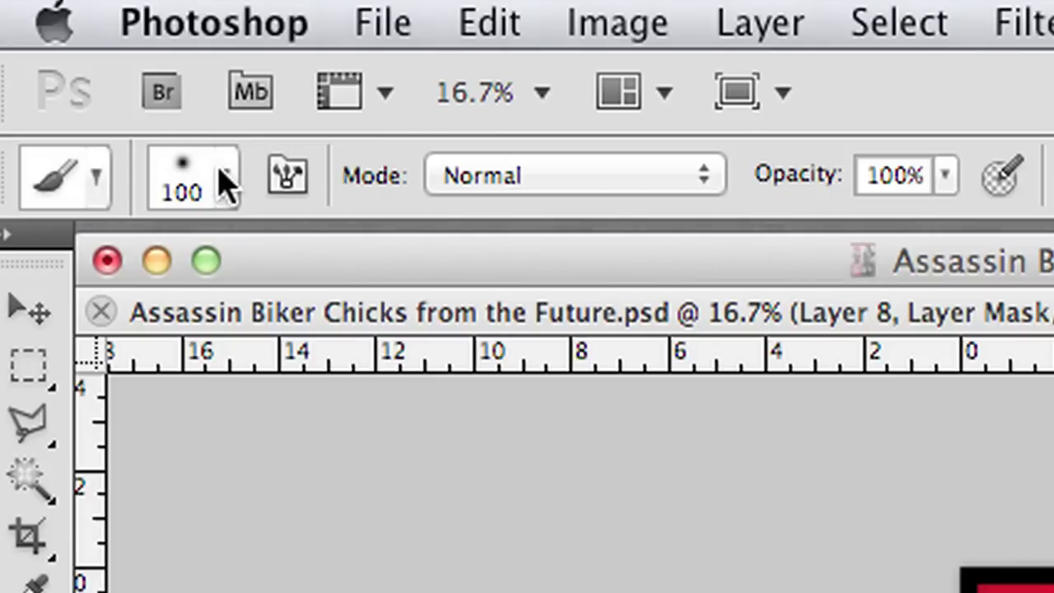
{"action": "left_click", "coordinate": [224, 179]}
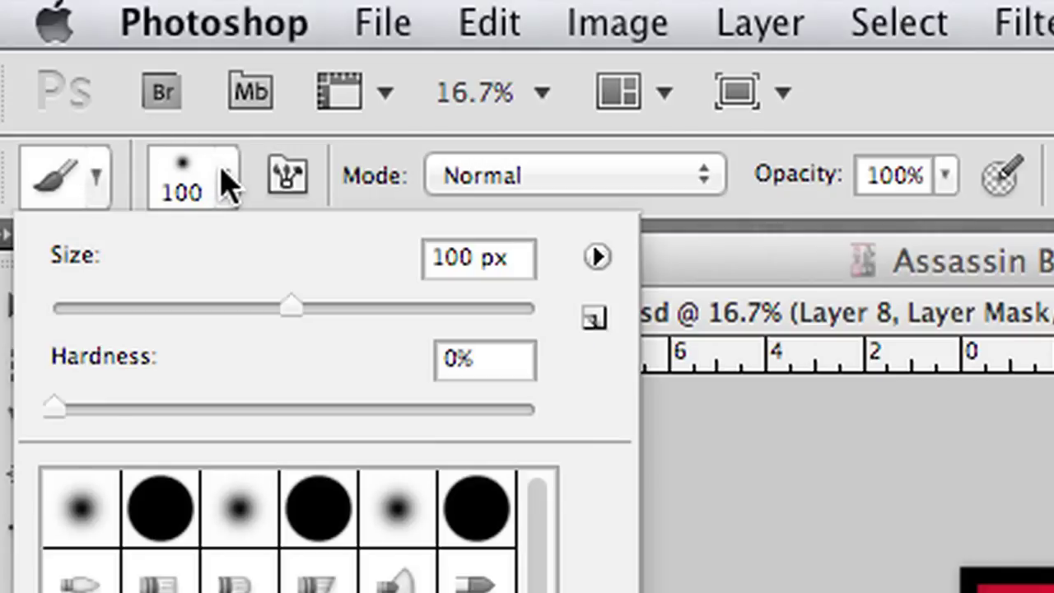
{"action": "left_click", "coordinate": [598, 257]}
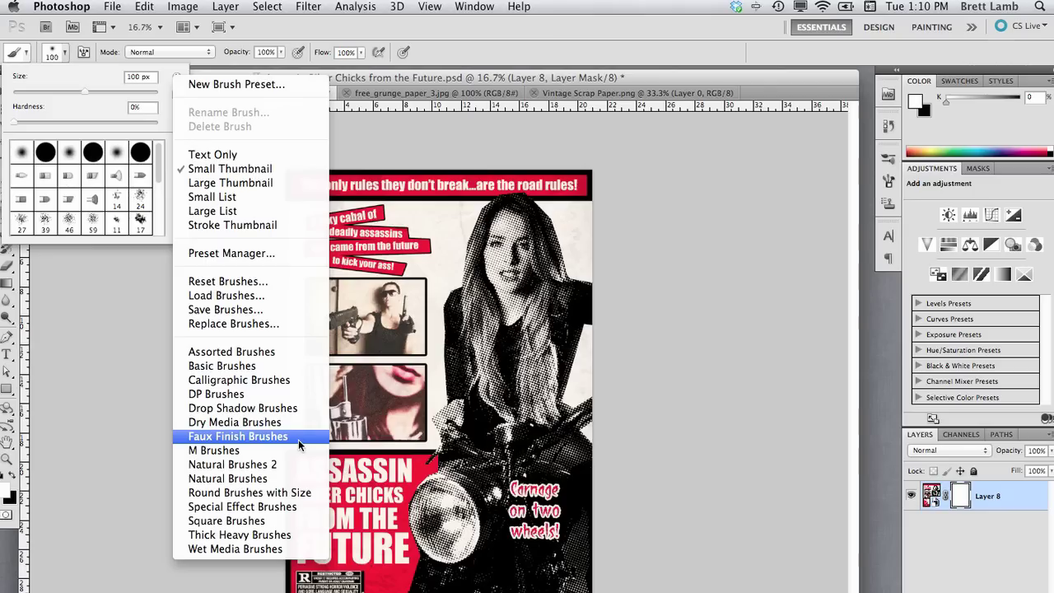
{"action": "left_click", "coordinate": [698, 313]}
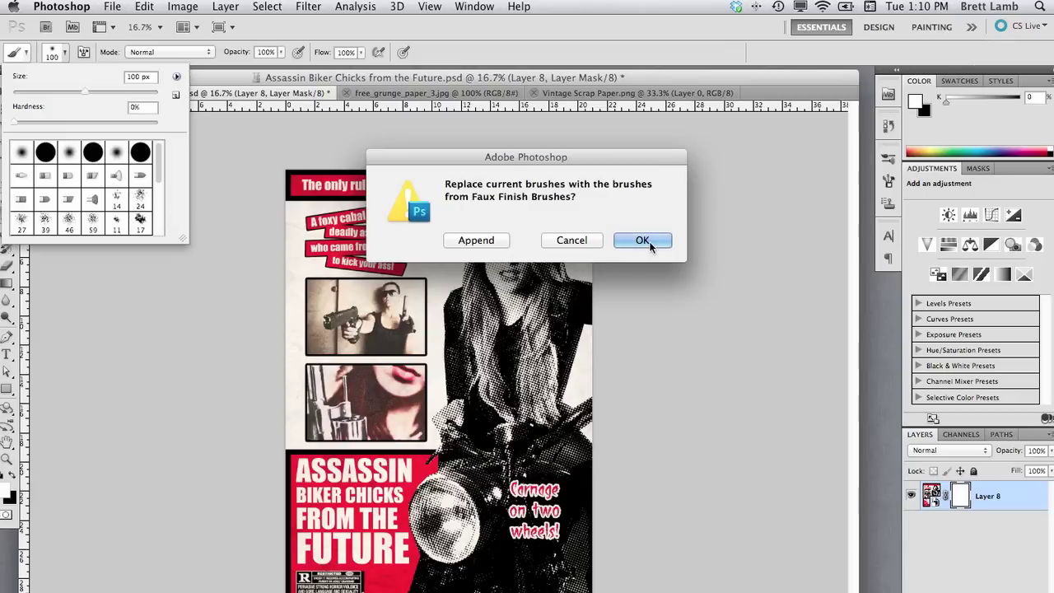
{"action": "left_click", "coordinate": [637, 241]}
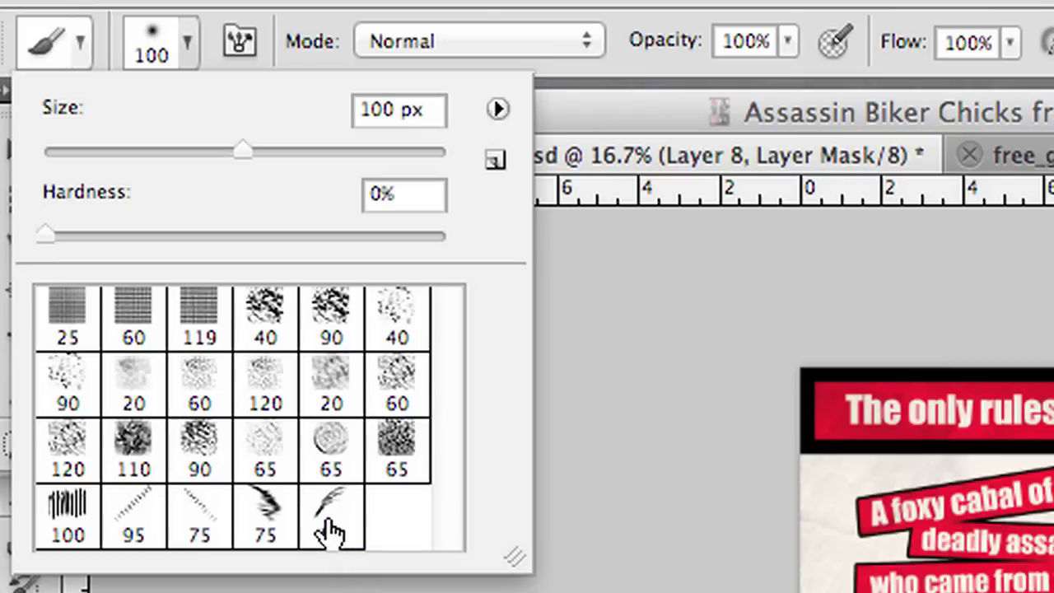
{"action": "left_click", "coordinate": [329, 531]}
{"action": "key", "text": "Return"}
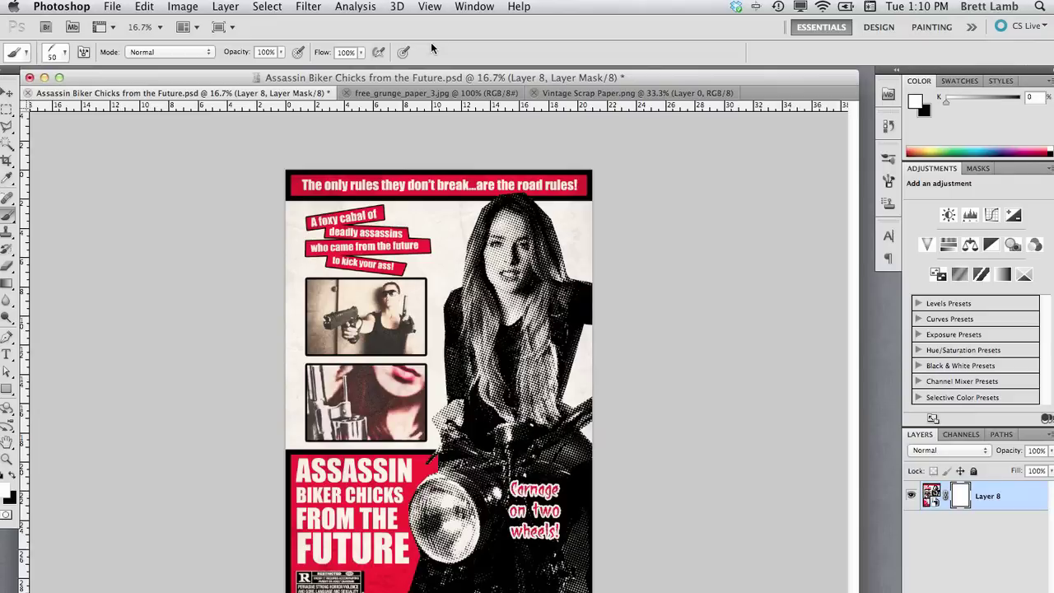
Step: Open the detailed brush settings, turn off Smoothing, enable Shape Dynamics and show its options
{"action": "left_click", "coordinate": [464, 6]}
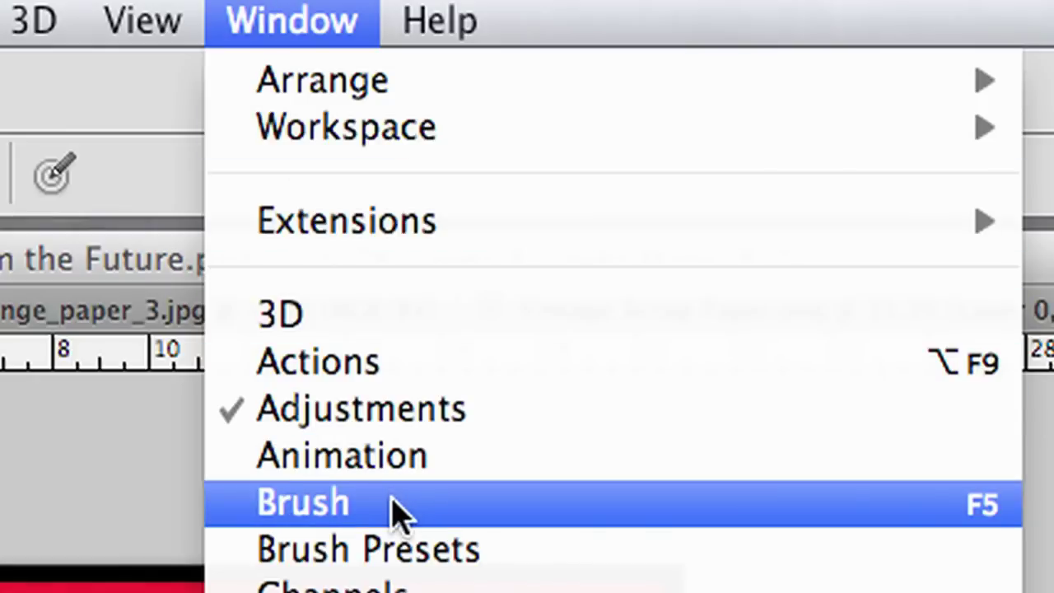
{"action": "left_click", "coordinate": [504, 152]}
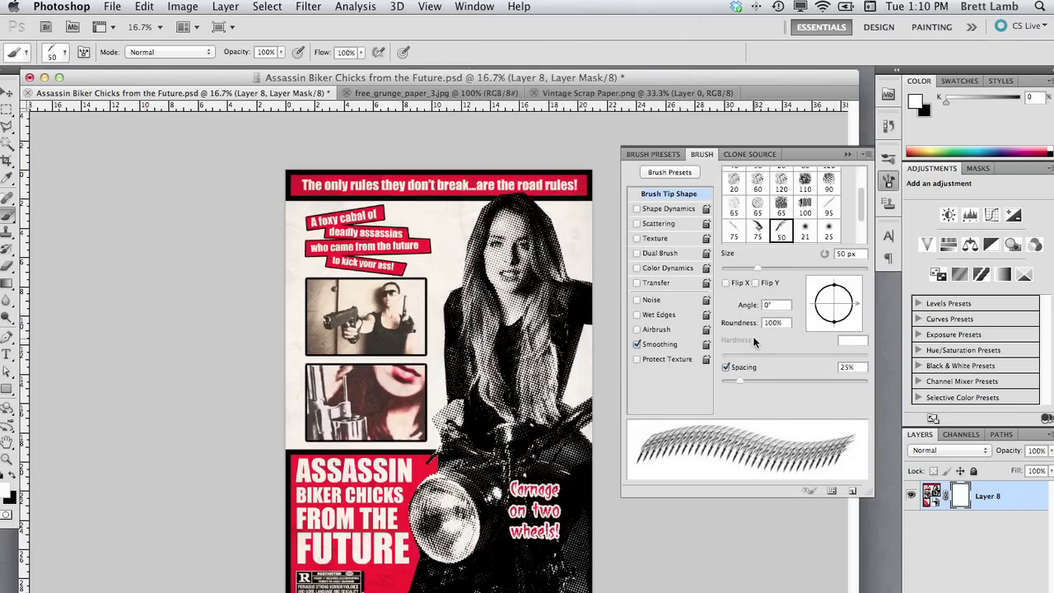
{"action": "left_click", "coordinate": [636, 344]}
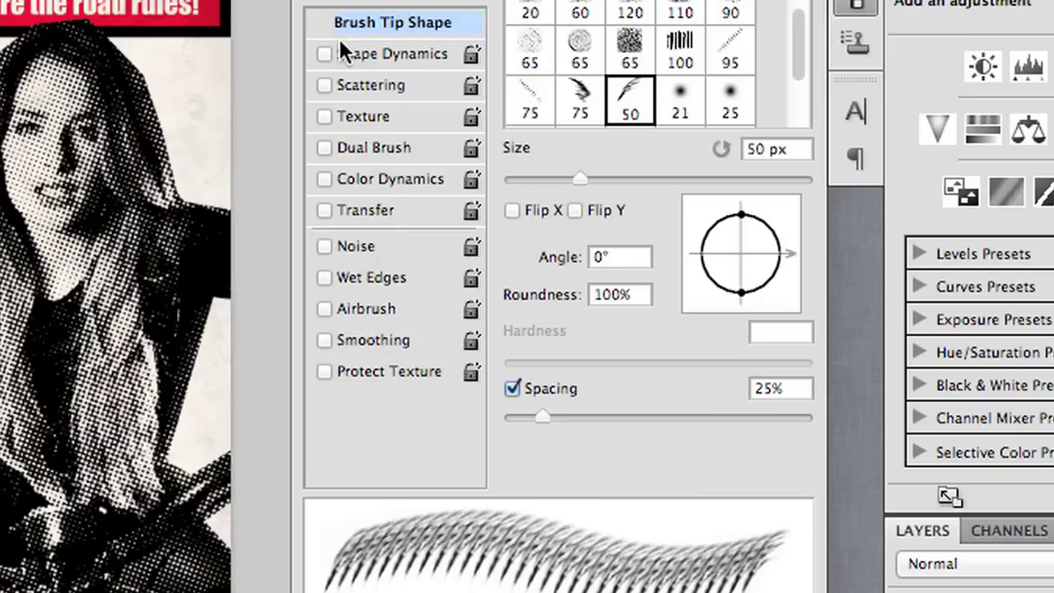
{"action": "left_click", "coordinate": [324, 53]}
{"action": "left_click", "coordinate": [404, 54]}
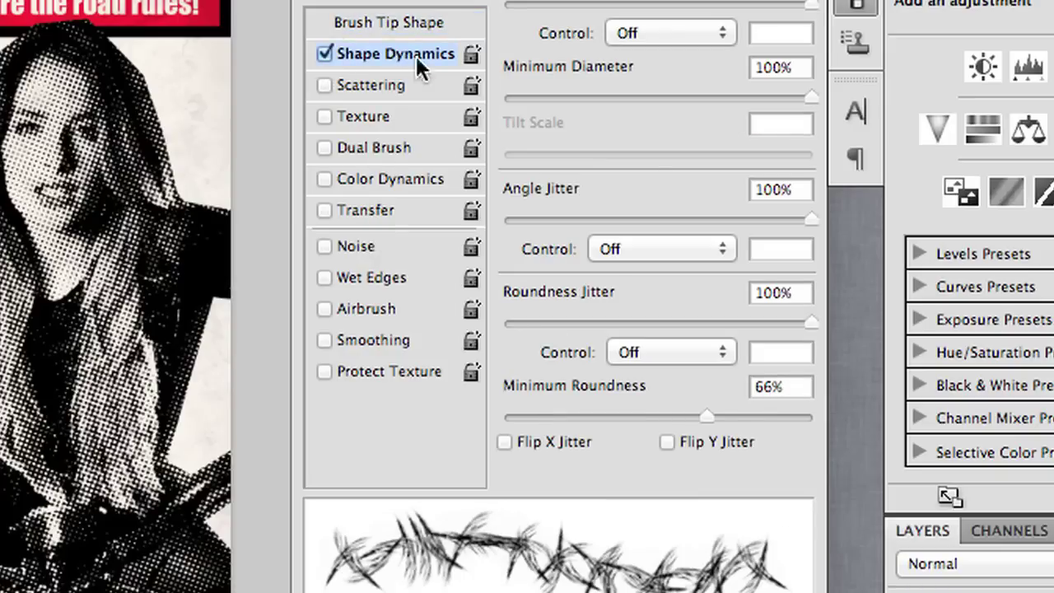
Step: Set the brush's minimum diameter, angle jitter and roundness jitter to 100% and close the brush settings
{"action": "mouse_move", "coordinate": [810, 97]}
{"action": "left_mouse_down"}
{"action": "mouse_move", "coordinate": [731, 98]}
{"action": "mouse_move", "coordinate": [854, 111]}
{"action": "left_mouse_up"}
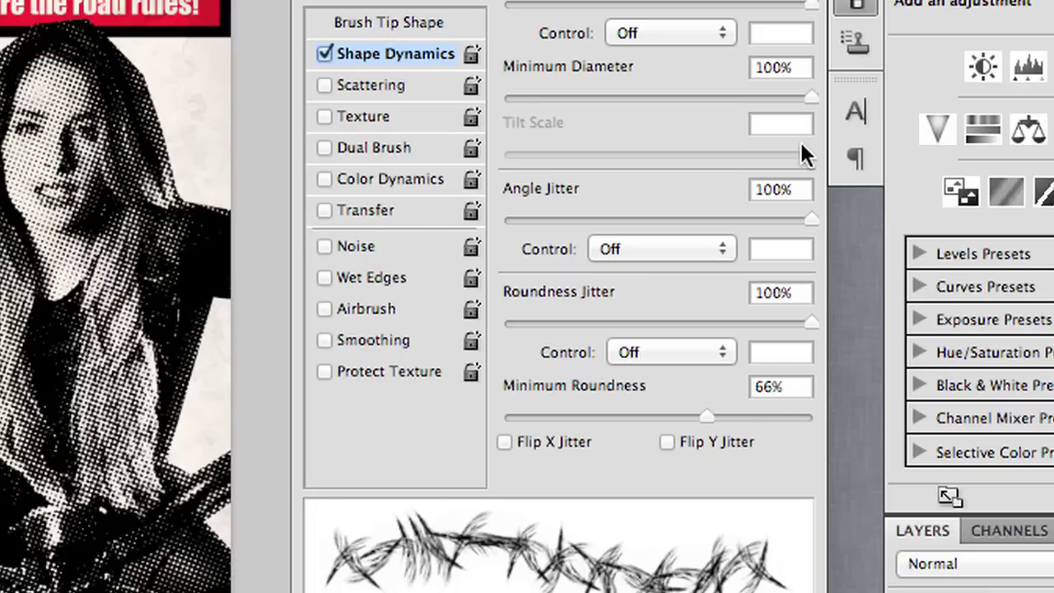
{"action": "left_click_drag", "start_coordinate": [688, 221], "coordinate": [894, 227]}
{"action": "left_click_drag", "start_coordinate": [708, 326], "coordinate": [909, 340]}
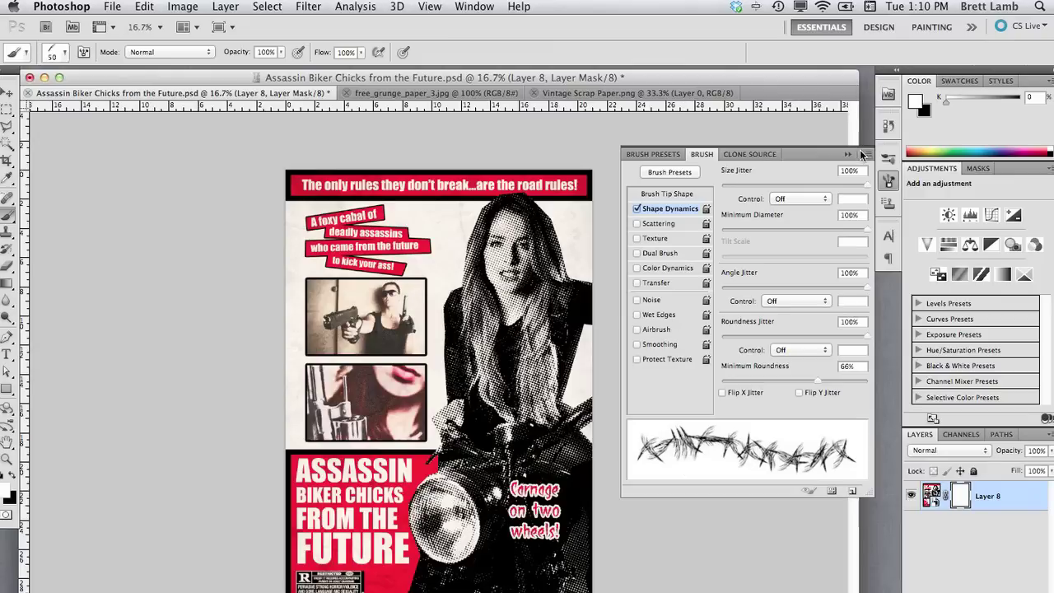
{"action": "left_click", "coordinate": [853, 153]}
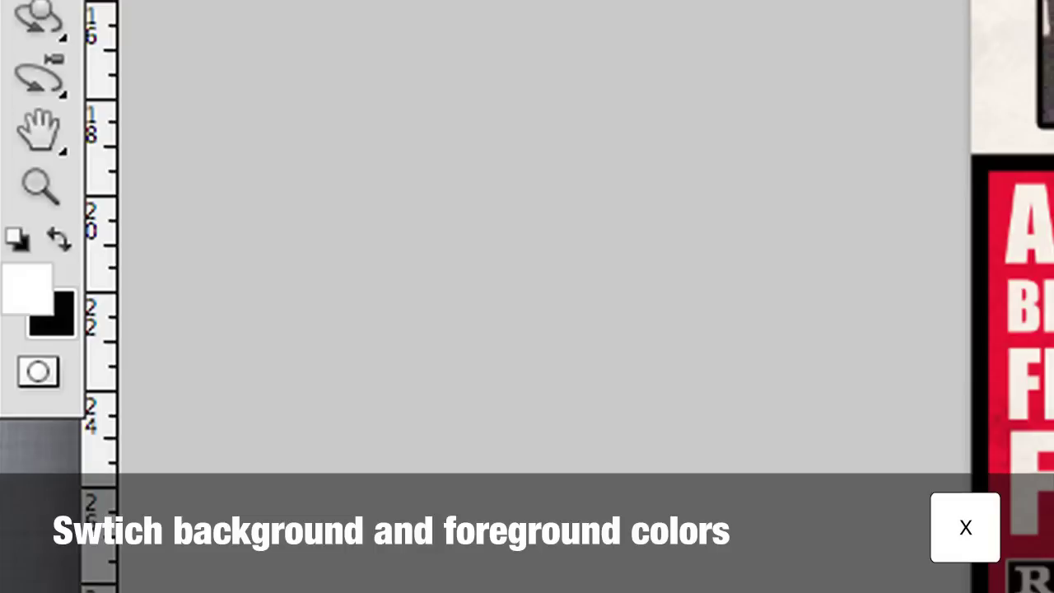
Step: Make black the foreground color, try a 10% brush opacity and return it to 100%
{"action": "key", "text": "x"}
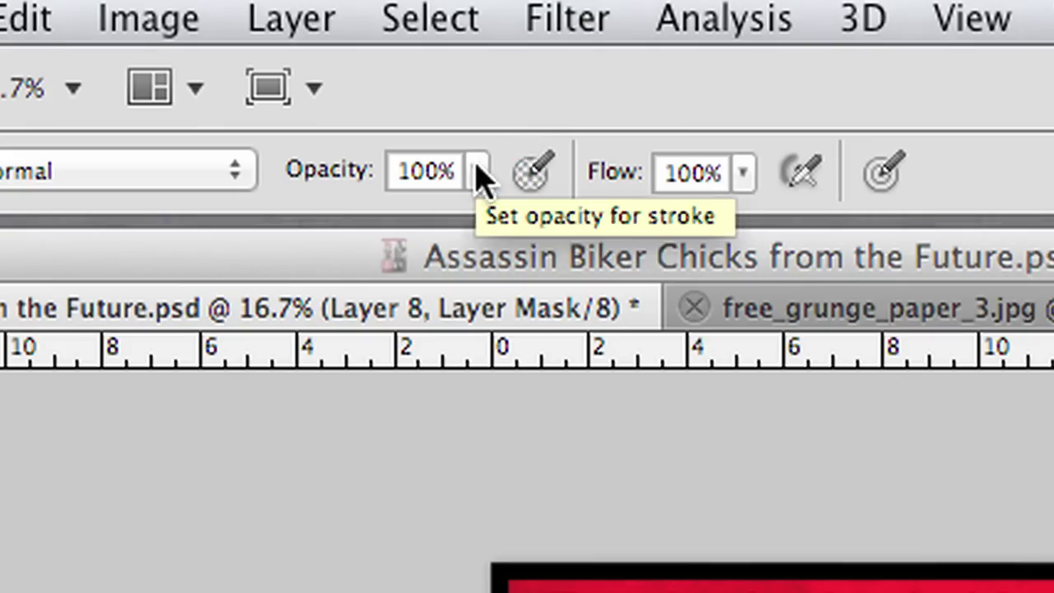
{"action": "left_click", "coordinate": [481, 171]}
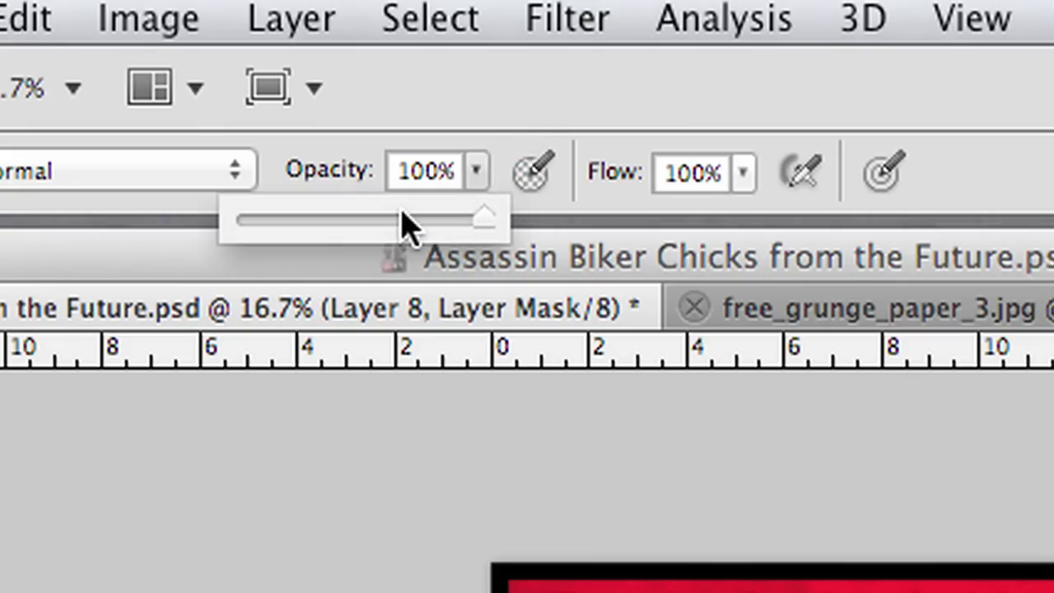
{"action": "left_click", "coordinate": [484, 130]}
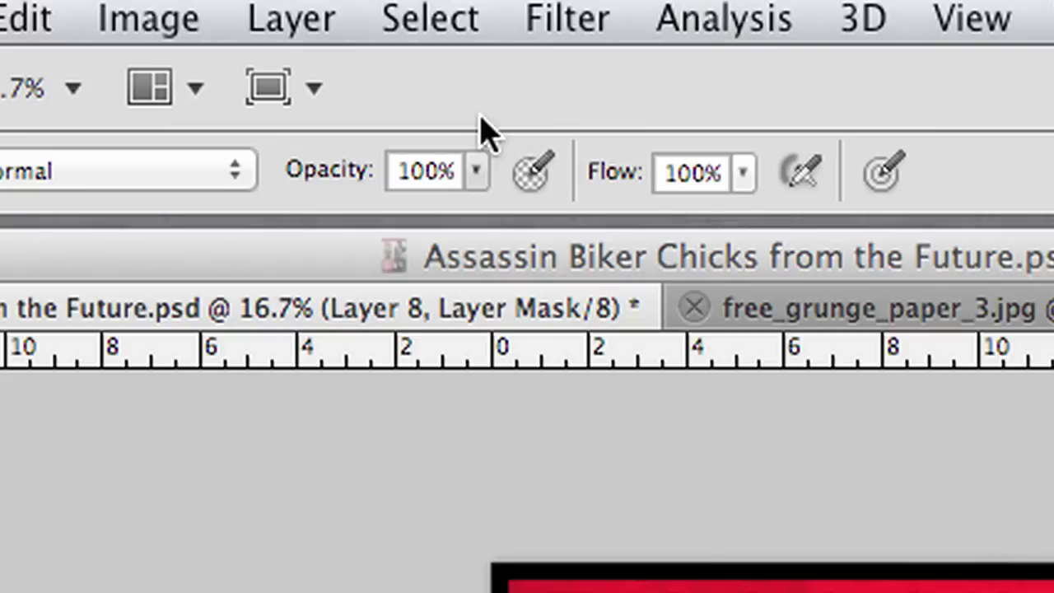
{"action": "key", "text": "1"}
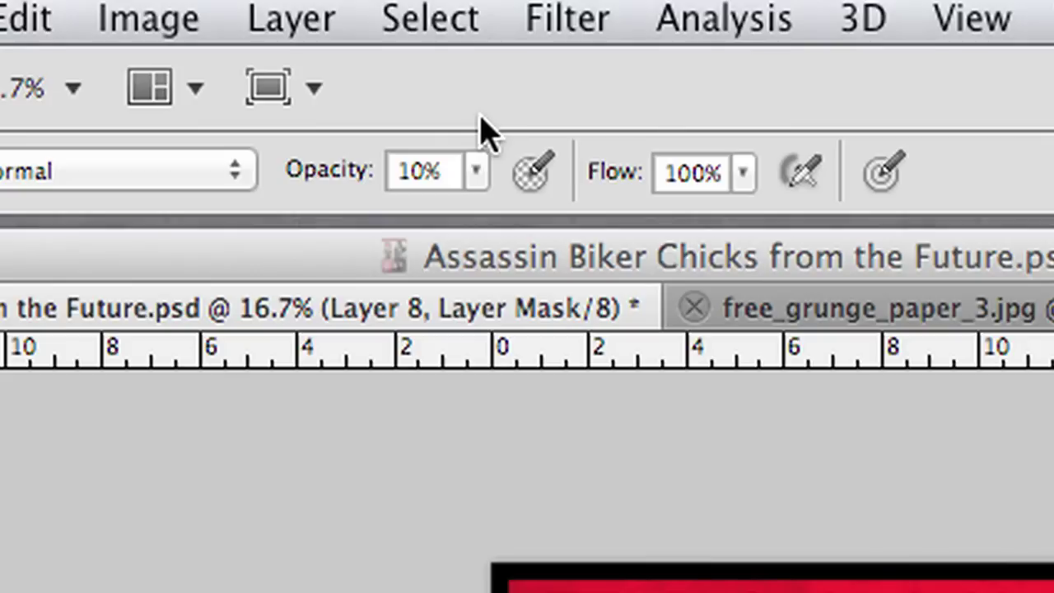
{"action": "key", "text": "2"}
{"action": "key", "text": "3"}
{"action": "key", "text": "0"}
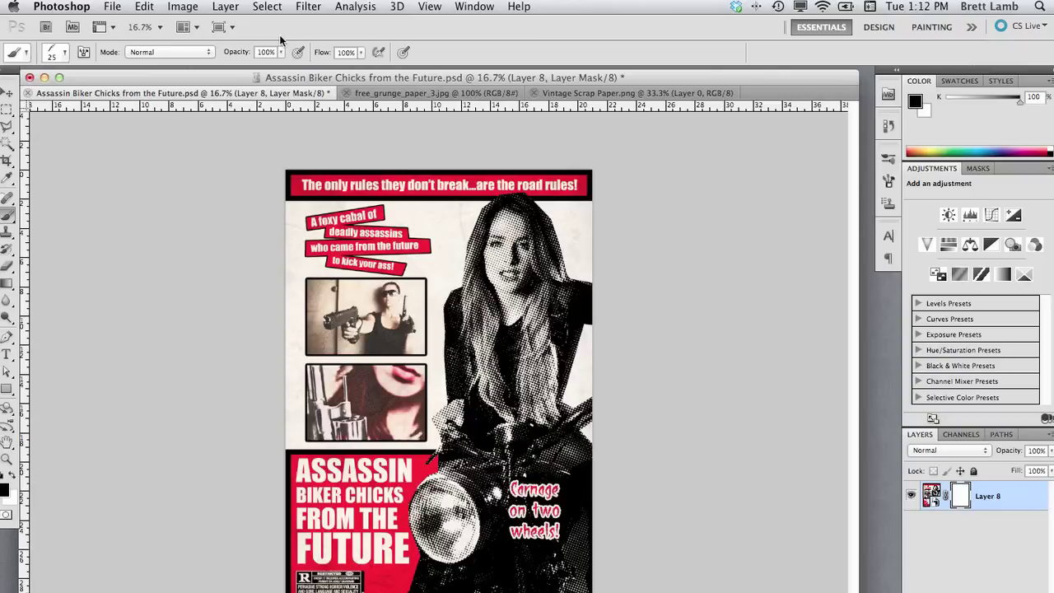
Step: Set the brush opacity to 50% and paint two horizontal fold lines across the poster's upper and middle areas on the layer mask
{"action": "key", "text": "5"}
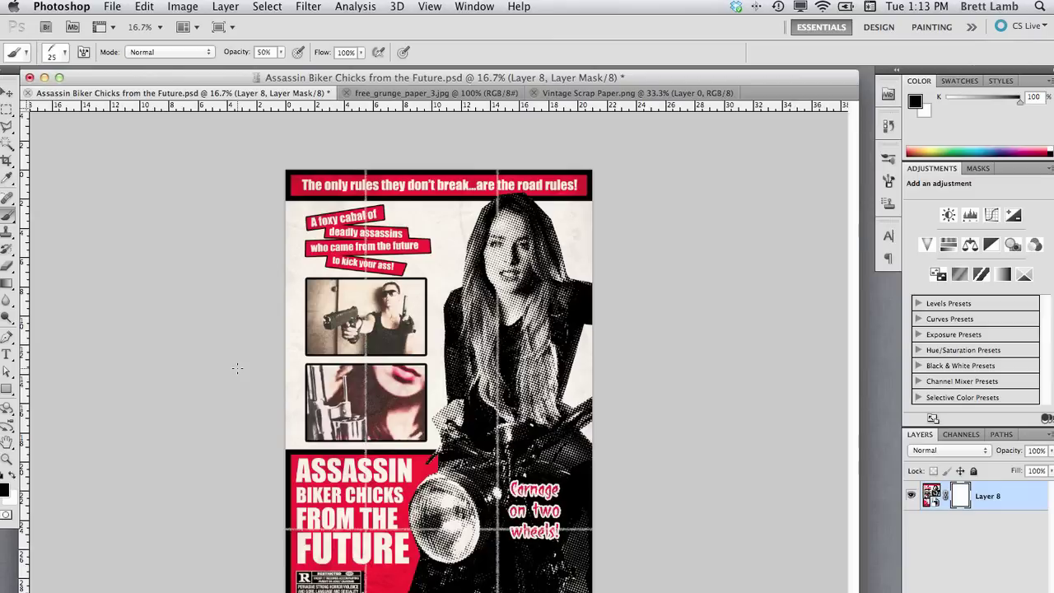
{"action": "left_click_drag", "start_coordinate": [333, 374], "coordinate": [606, 375]}
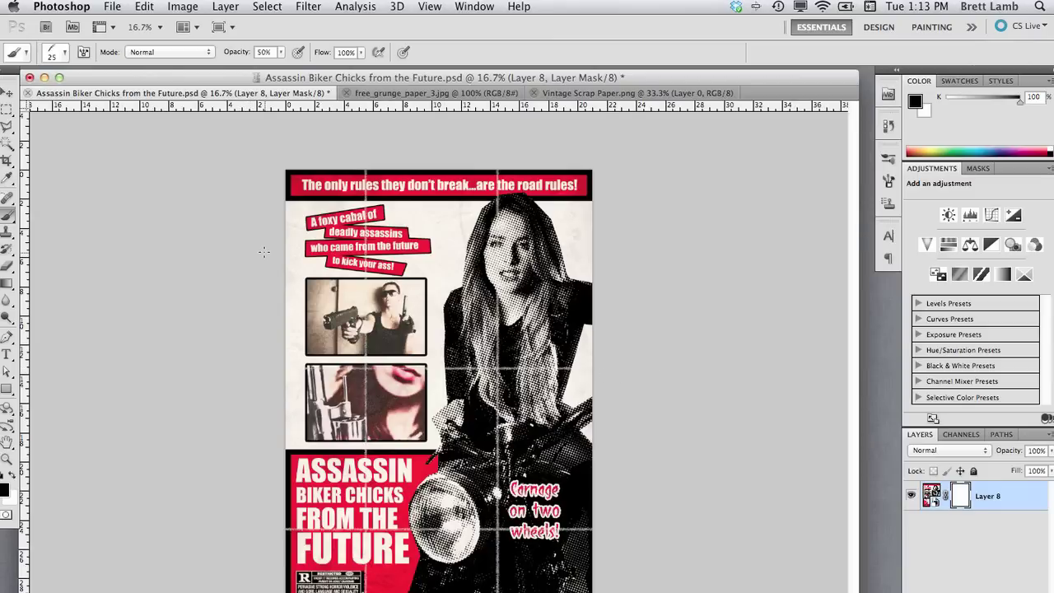
{"action": "mouse_move", "coordinate": [263, 252]}
{"action": "left_mouse_down"}
{"action": "mouse_move", "coordinate": [309, 260]}
{"action": "mouse_move", "coordinate": [305, 247]}
{"action": "mouse_move", "coordinate": [576, 252]}
{"action": "left_mouse_up"}
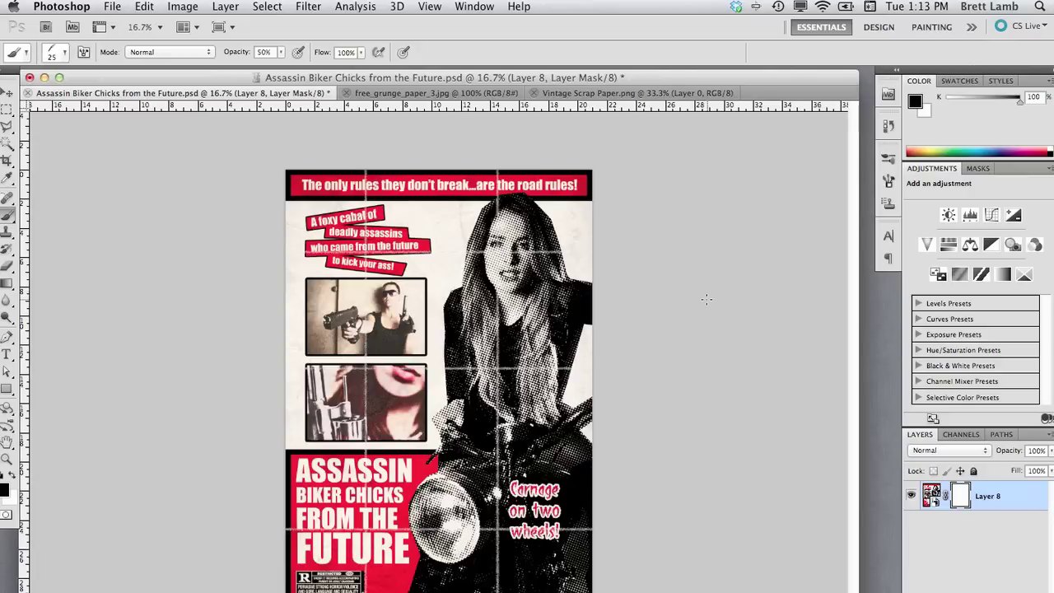
Step: Enlarge the feather-like brush and paint away the poster's lower-right corner on the mask with a ragged edge
{"action": "key", "text": "z"}
{"action": "left_click_drag", "start_coordinate": [582, 586], "coordinate": [501, 495]}
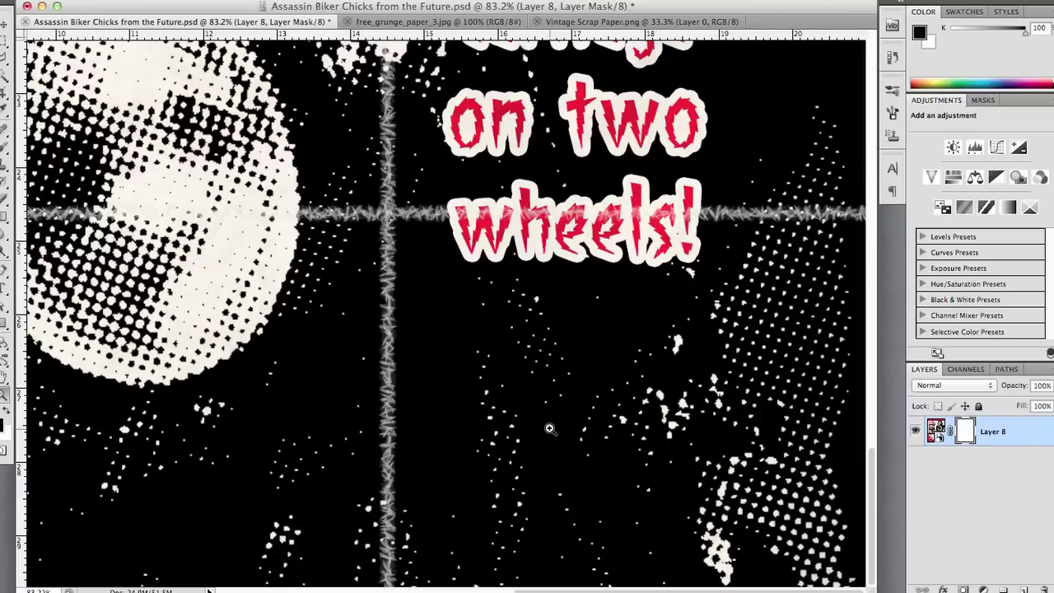
{"action": "key", "text": "b"}
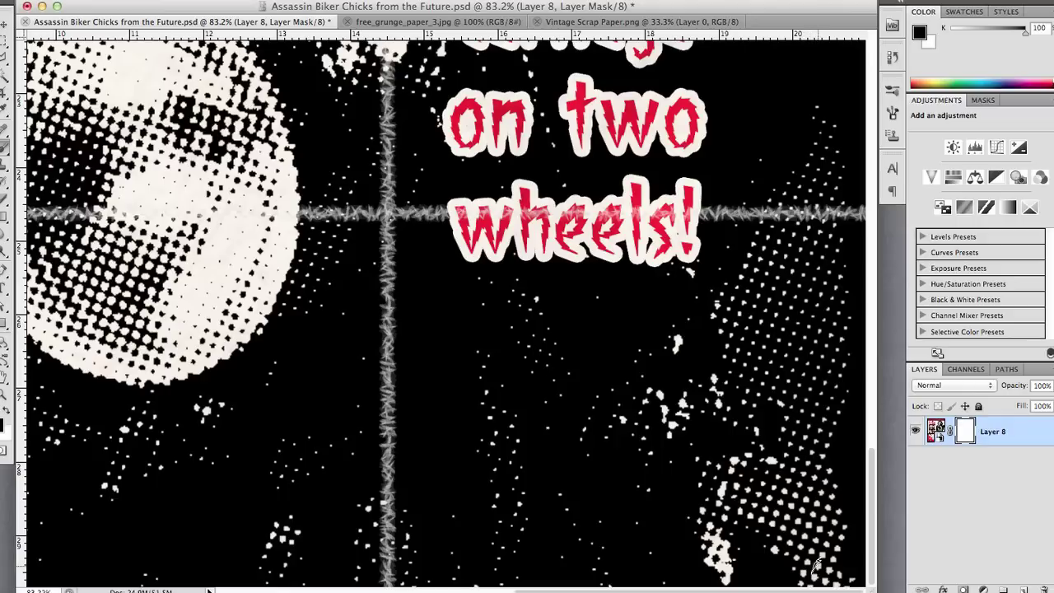
{"action": "key", "text": "bracketright"}
{"action": "key", "text": "bracketright"}
{"action": "key", "text": "bracketright"}
{"action": "key", "text": "bracketright"}
{"action": "key", "text": "bracketright"}
{"action": "key", "text": "bracketright"}
{"action": "key", "text": "bracketright"}
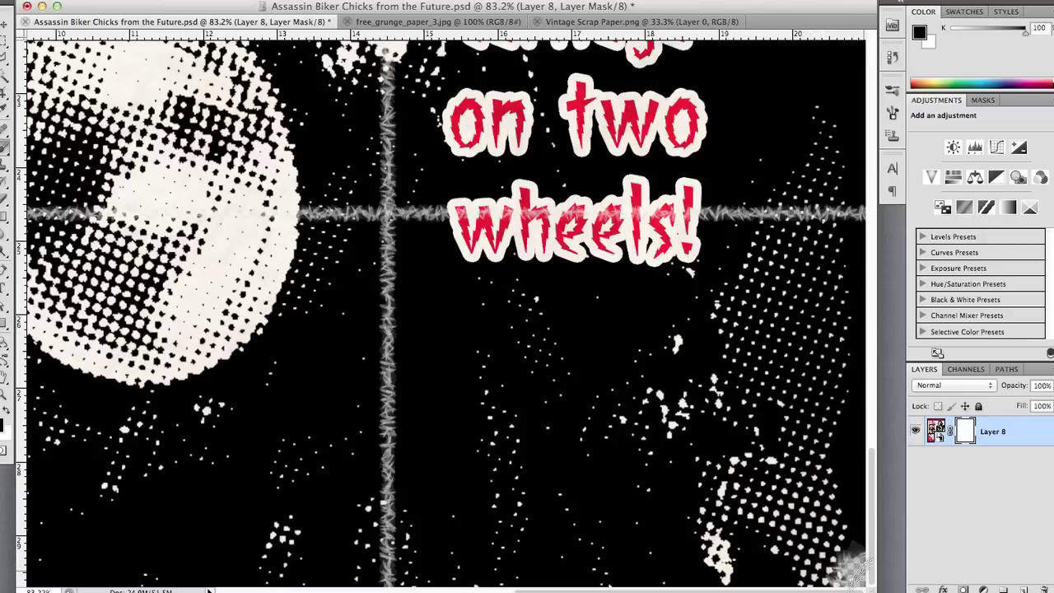
{"action": "mouse_move", "coordinate": [861, 569]}
{"action": "left_mouse_down"}
{"action": "mouse_move", "coordinate": [873, 537]}
{"action": "mouse_move", "coordinate": [858, 531]}
{"action": "mouse_move", "coordinate": [865, 566]}
{"action": "mouse_move", "coordinate": [819, 583]}
{"action": "mouse_move", "coordinate": [841, 581]}
{"action": "mouse_move", "coordinate": [741, 576]}
{"action": "mouse_move", "coordinate": [794, 566]}
{"action": "mouse_move", "coordinate": [796, 587]}
{"action": "mouse_move", "coordinate": [659, 579]}
{"action": "mouse_move", "coordinate": [792, 583]}
{"action": "mouse_move", "coordinate": [848, 527]}
{"action": "mouse_move", "coordinate": [861, 495]}
{"action": "mouse_move", "coordinate": [848, 544]}
{"action": "mouse_move", "coordinate": [875, 500]}
{"action": "mouse_move", "coordinate": [853, 523]}
{"action": "mouse_move", "coordinate": [861, 458]}
{"action": "mouse_move", "coordinate": [834, 550]}
{"action": "mouse_move", "coordinate": [803, 583]}
{"action": "mouse_move", "coordinate": [787, 580]}
{"action": "mouse_move", "coordinate": [794, 568]}
{"action": "mouse_move", "coordinate": [790, 577]}
{"action": "mouse_move", "coordinate": [869, 550]}
{"action": "mouse_move", "coordinate": [842, 569]}
{"action": "mouse_move", "coordinate": [860, 519]}
{"action": "mouse_move", "coordinate": [844, 543]}
{"action": "mouse_move", "coordinate": [840, 528]}
{"action": "mouse_move", "coordinate": [778, 576]}
{"action": "mouse_move", "coordinate": [848, 569]}
{"action": "mouse_move", "coordinate": [844, 560]}
{"action": "mouse_move", "coordinate": [723, 581]}
{"action": "mouse_move", "coordinate": [770, 577]}
{"action": "mouse_move", "coordinate": [848, 527]}
{"action": "mouse_move", "coordinate": [864, 387]}
{"action": "mouse_move", "coordinate": [849, 486]}
{"action": "mouse_move", "coordinate": [857, 453]}
{"action": "mouse_move", "coordinate": [821, 555]}
{"action": "left_mouse_up"}
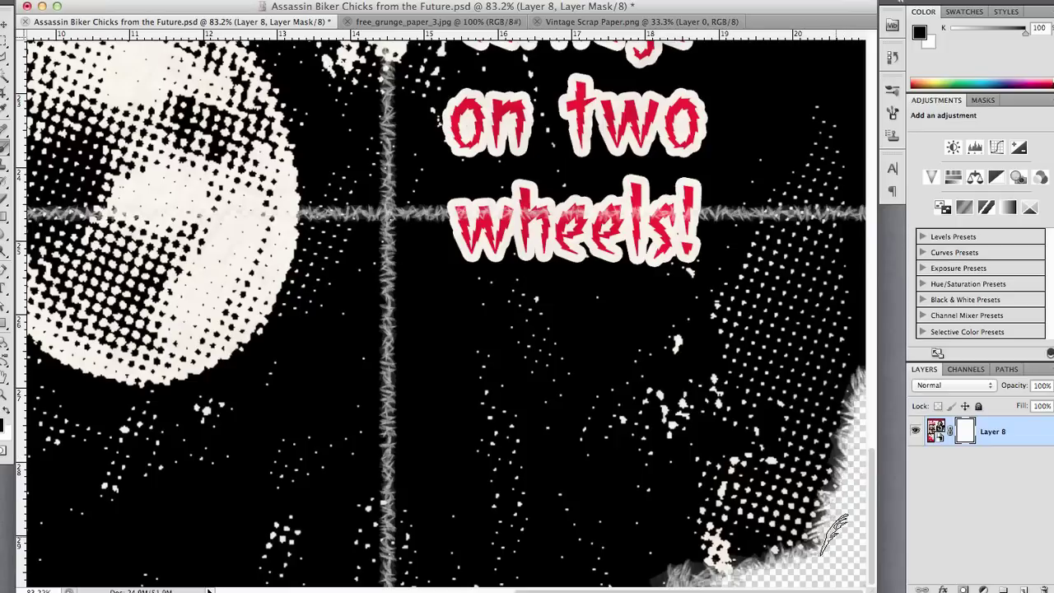
Step: Display Layer 8's mask on its own to inspect the painted marks, and return to the normal poster view
{"action": "left_click", "coordinate": [967, 433]}
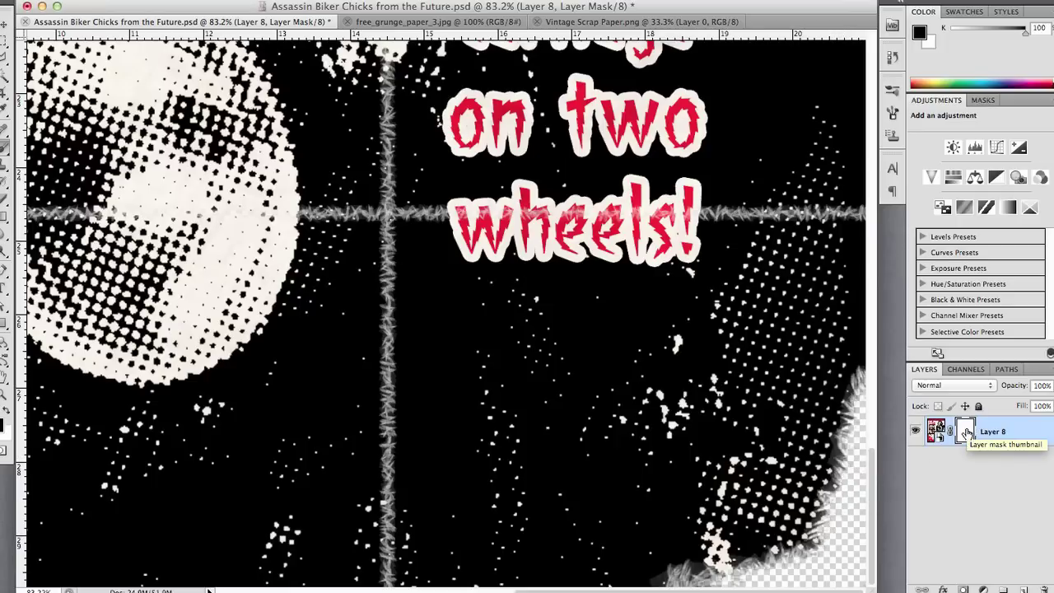
{"action": "left_click", "coordinate": [967, 433], "text": "alt"}
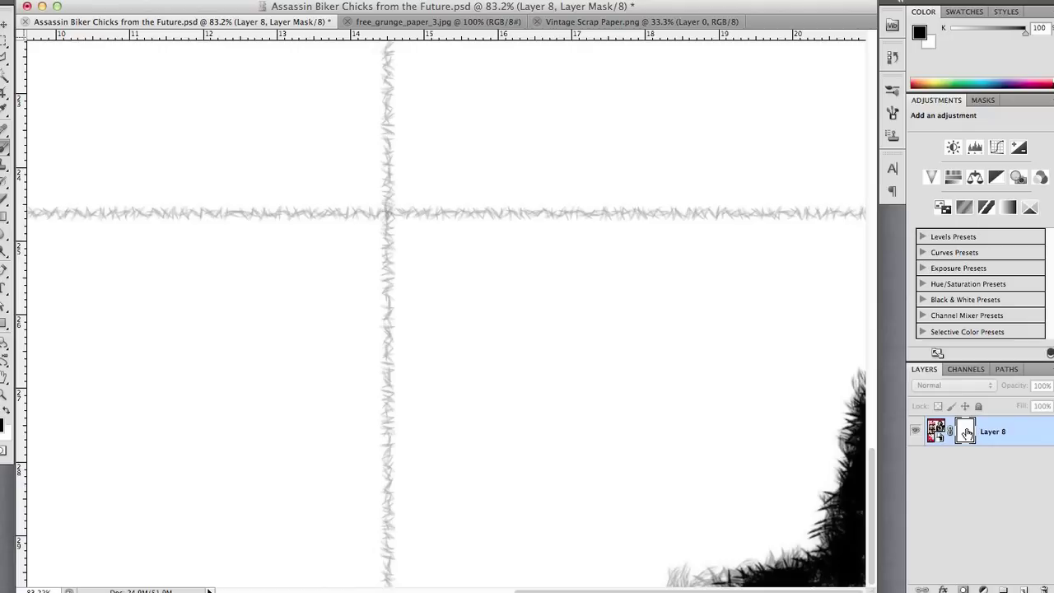
{"action": "left_click", "coordinate": [966, 432], "text": "alt"}
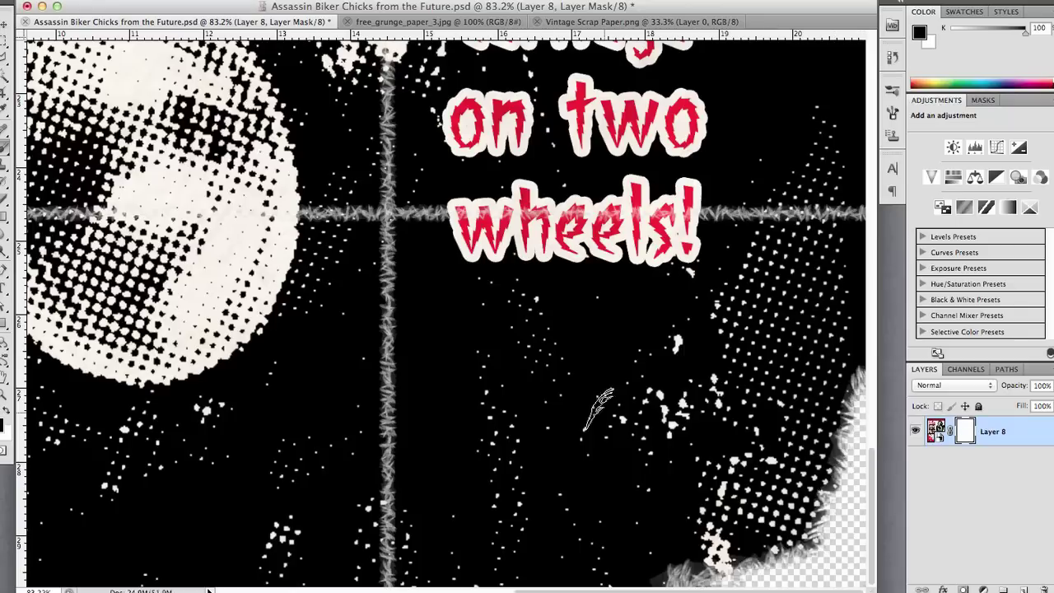
Step: Wear away the poster's lower-left corner and the left edge up to the lowest fold line on the mask
{"action": "left_click_drag", "start_coordinate": [113, 354], "coordinate": [797, 328]}
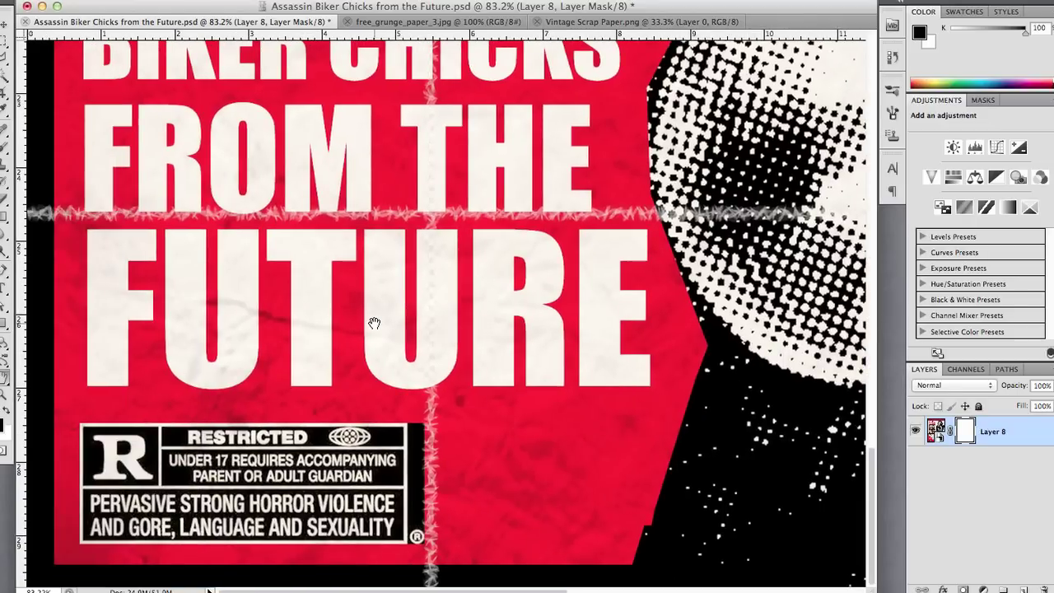
{"action": "key", "text": "b"}
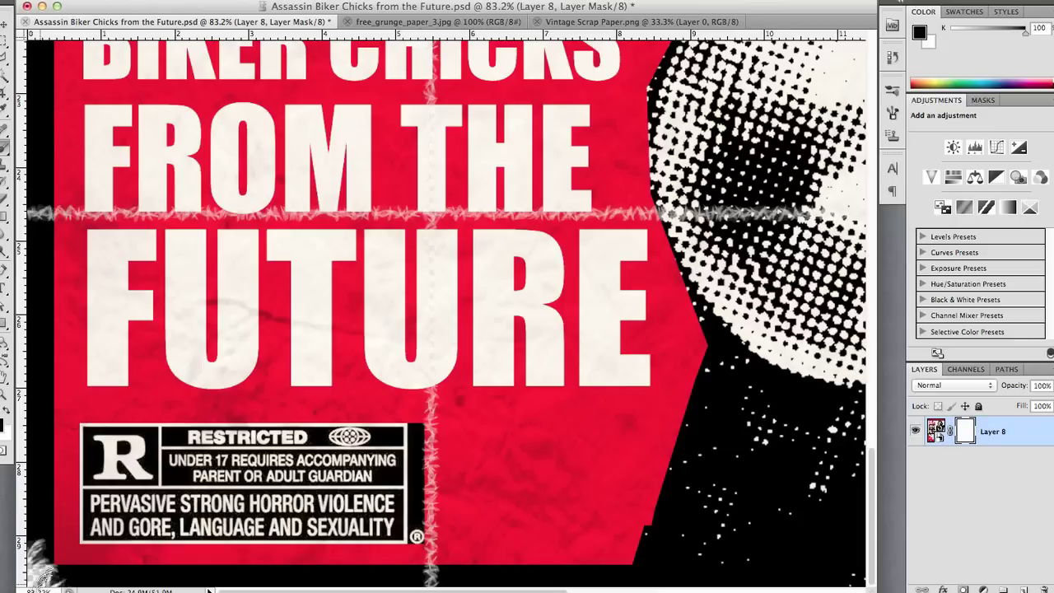
{"action": "mouse_move", "coordinate": [46, 566]}
{"action": "left_mouse_down"}
{"action": "mouse_move", "coordinate": [16, 546]}
{"action": "mouse_move", "coordinate": [25, 517]}
{"action": "mouse_move", "coordinate": [10, 569]}
{"action": "mouse_move", "coordinate": [9, 548]}
{"action": "mouse_move", "coordinate": [15, 542]}
{"action": "mouse_move", "coordinate": [12, 578]}
{"action": "mouse_move", "coordinate": [61, 578]}
{"action": "mouse_move", "coordinate": [26, 547]}
{"action": "left_mouse_up"}
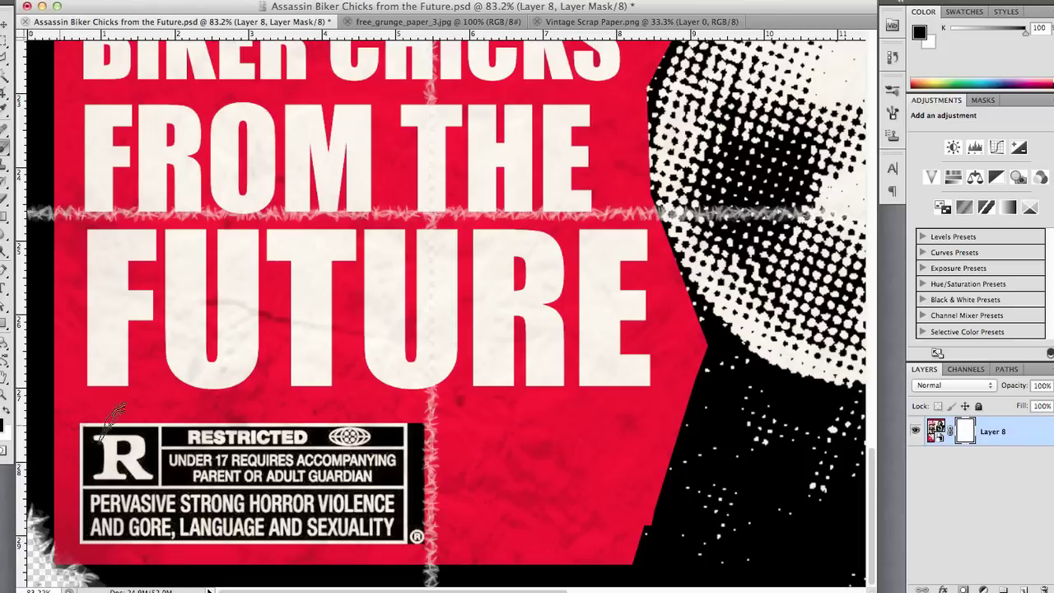
{"action": "mouse_move", "coordinate": [27, 517]}
{"action": "left_mouse_down"}
{"action": "mouse_move", "coordinate": [11, 493]}
{"action": "mouse_move", "coordinate": [13, 519]}
{"action": "mouse_move", "coordinate": [33, 465]}
{"action": "left_mouse_up"}
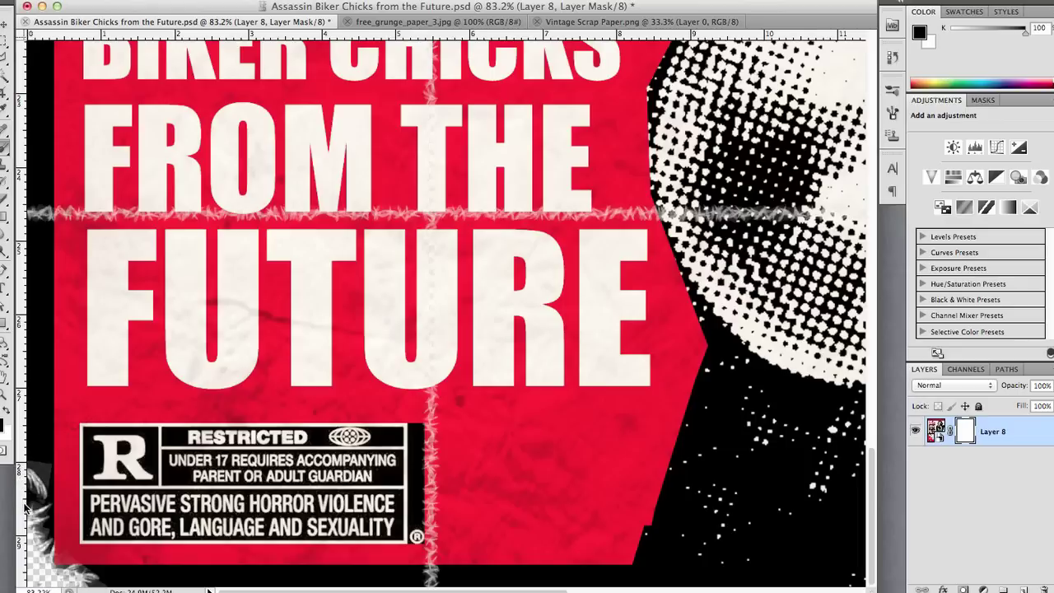
{"action": "mouse_move", "coordinate": [24, 504]}
{"action": "left_mouse_down"}
{"action": "mouse_move", "coordinate": [37, 482]}
{"action": "mouse_move", "coordinate": [28, 497]}
{"action": "mouse_move", "coordinate": [36, 204]}
{"action": "left_mouse_up"}
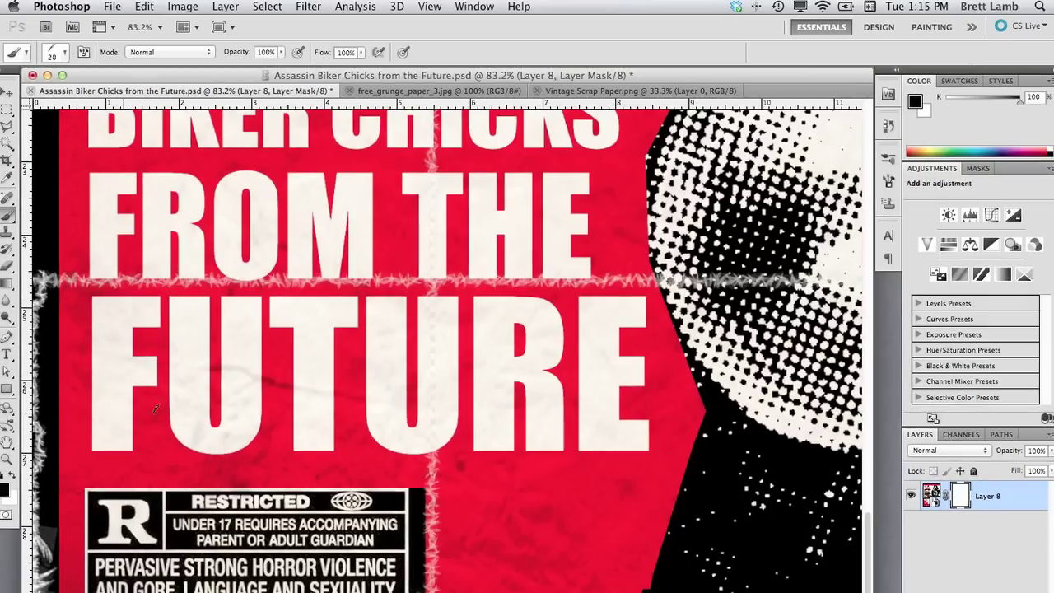
Step: Zoom out to 16.7%, enlarge the document window and make Layer 8's mask active with the Brush tool
{"action": "key", "text": "z"}
{"action": "left_click", "coordinate": [370, 372], "text": "alt"}
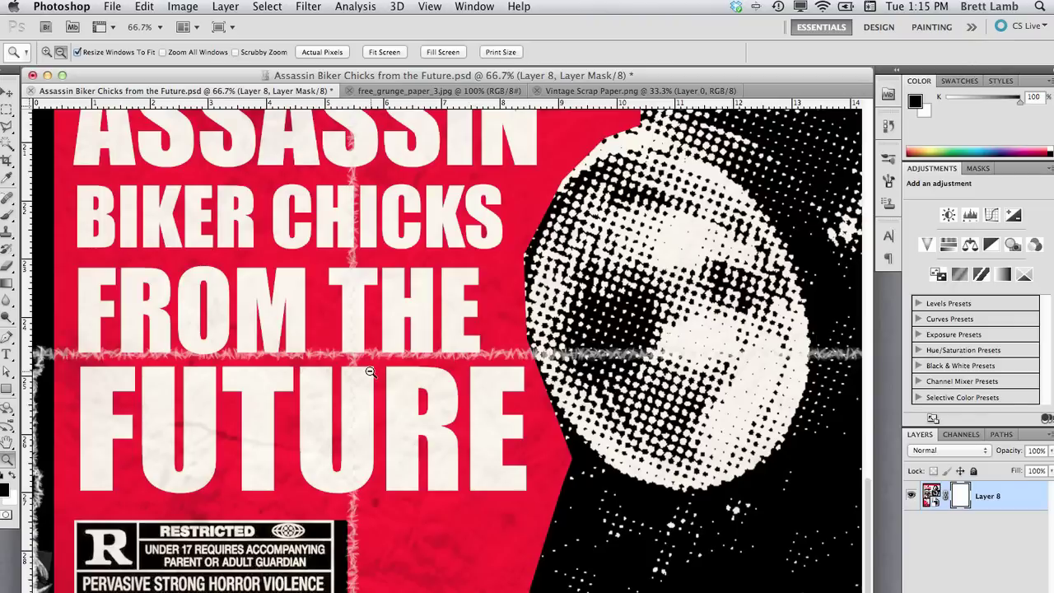
{"action": "left_click", "coordinate": [370, 372], "text": "alt"}
{"action": "left_click", "coordinate": [371, 372], "text": "alt"}
{"action": "left_click", "coordinate": [370, 372], "text": "alt"}
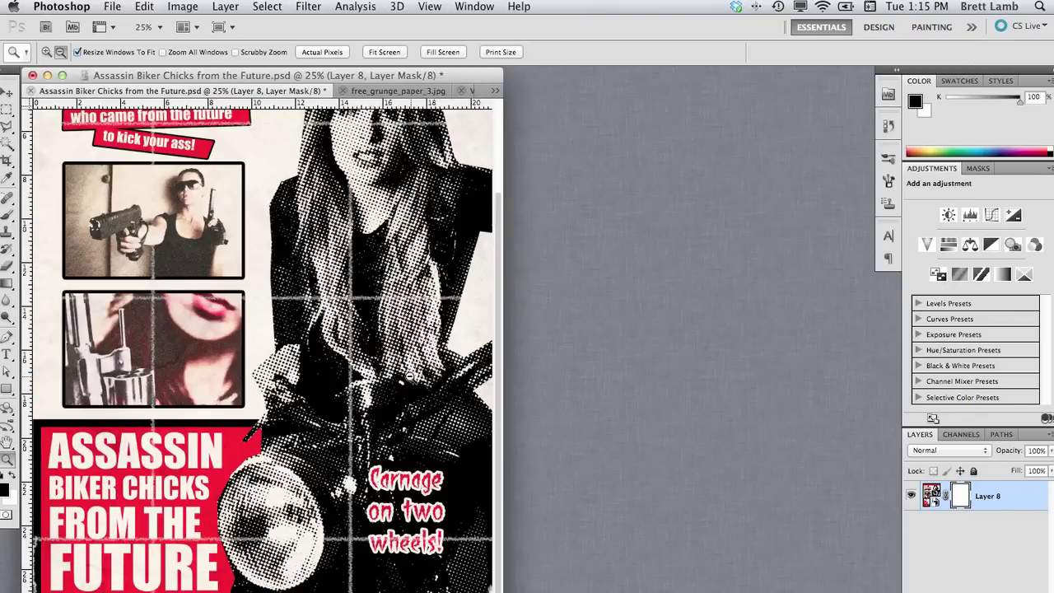
{"action": "left_click", "coordinate": [415, 377], "text": "alt"}
{"action": "left_click_drag", "start_coordinate": [345, 547], "coordinate": [718, 592]}
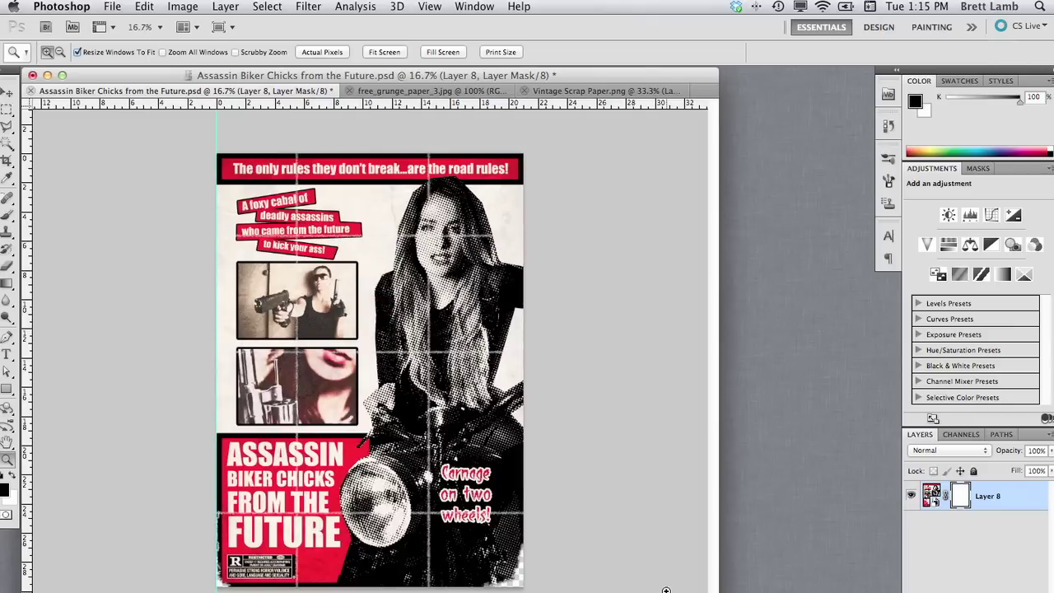
{"action": "key", "text": "b"}
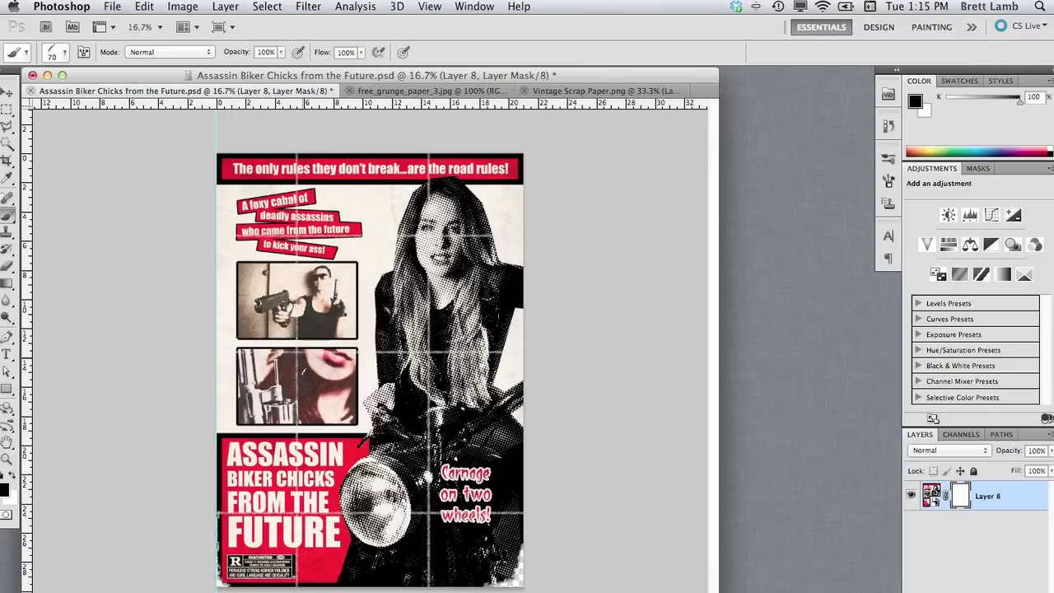
{"action": "left_click", "coordinate": [987, 570]}
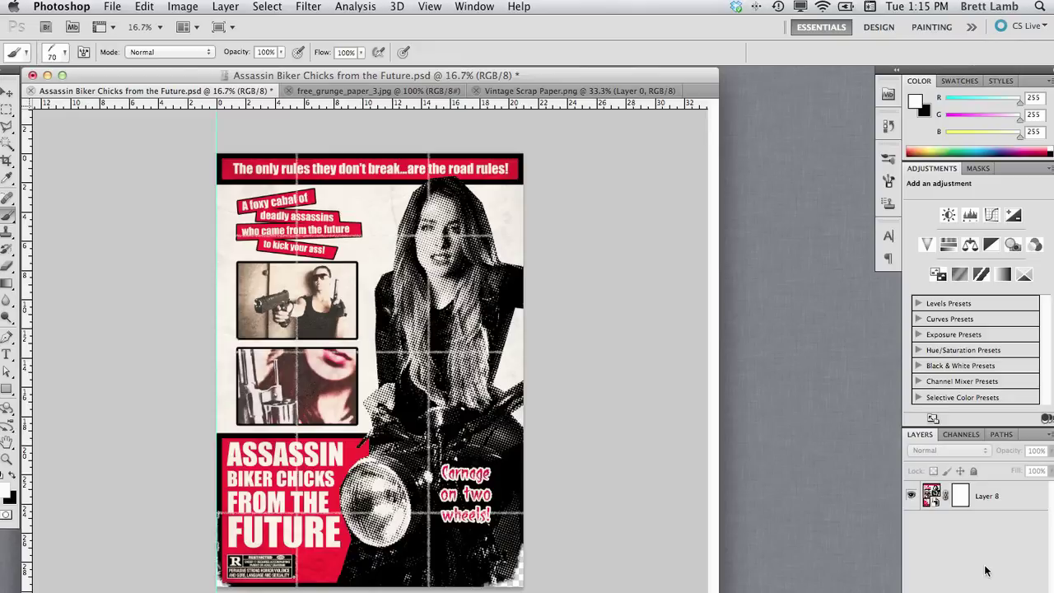
{"action": "left_click", "coordinate": [959, 500]}
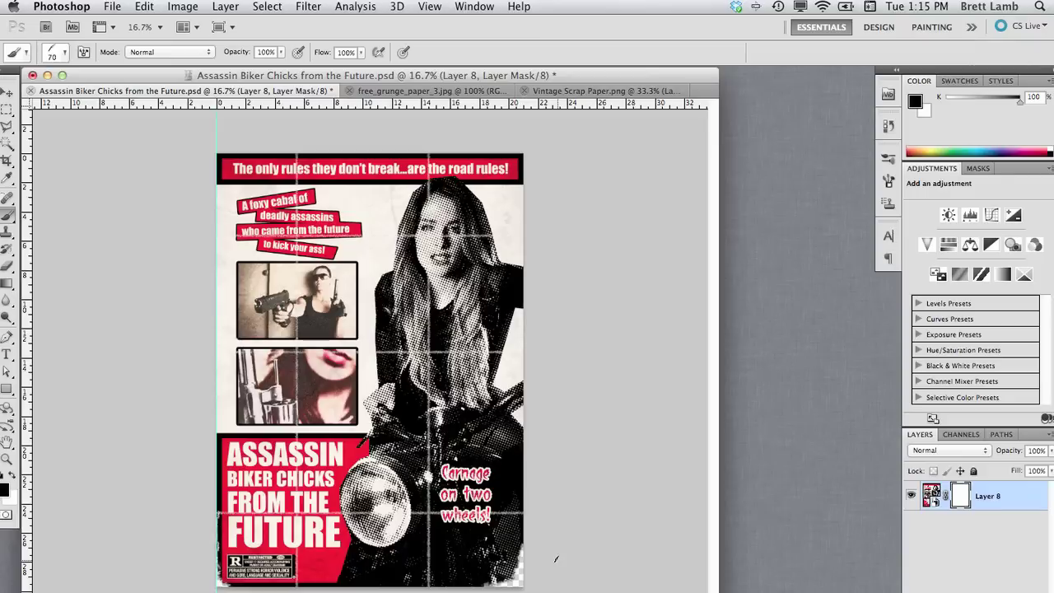
Step: Try an enlarged Eraser on the vertical fold line between the headlight and "Carnage on two wheels!", and undo the stroke
{"action": "key", "text": "e"}
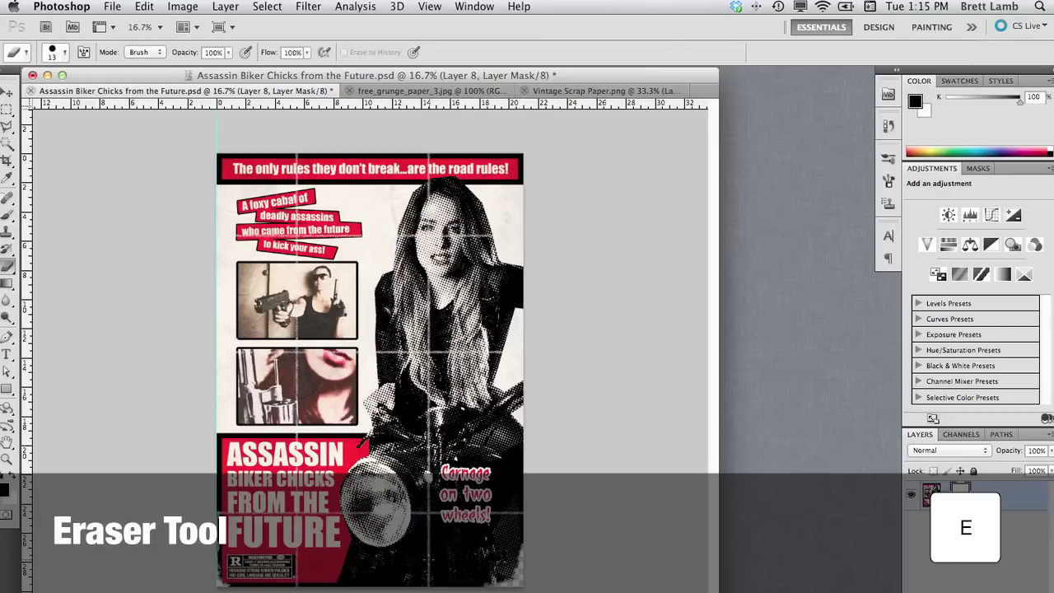
{"action": "key", "text": "bracketright"}
{"action": "key", "text": "bracketright"}
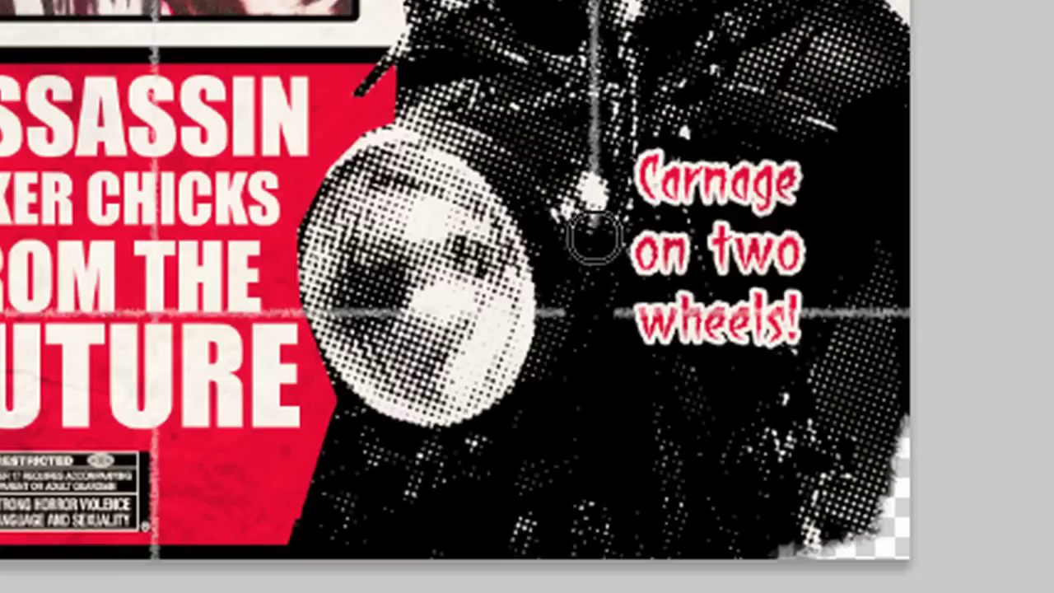
{"action": "left_click_drag", "start_coordinate": [593, 237], "coordinate": [595, 2]}
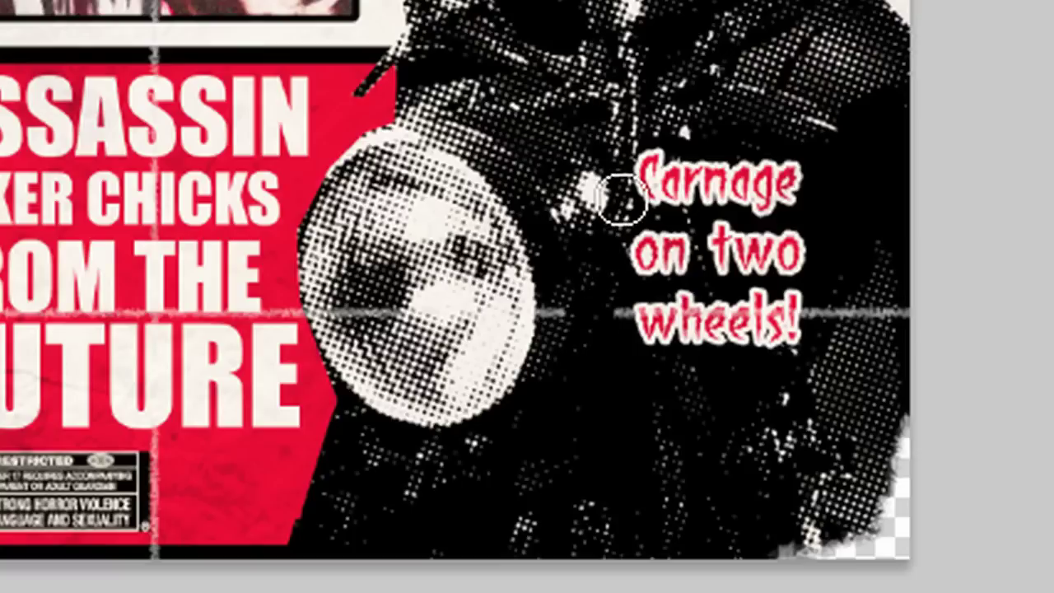
{"action": "key", "text": "ctrl+z"}
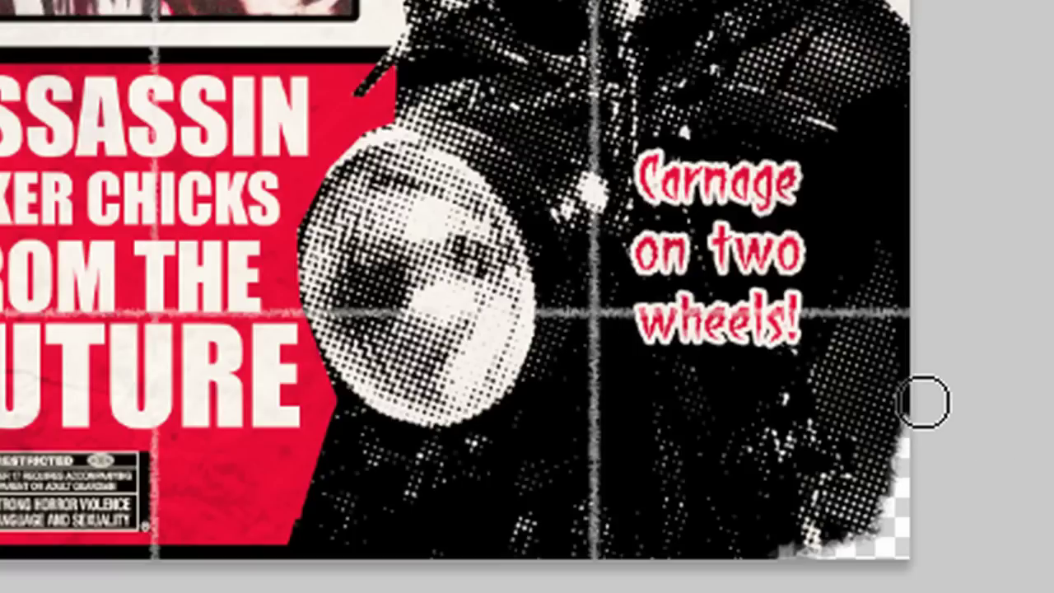